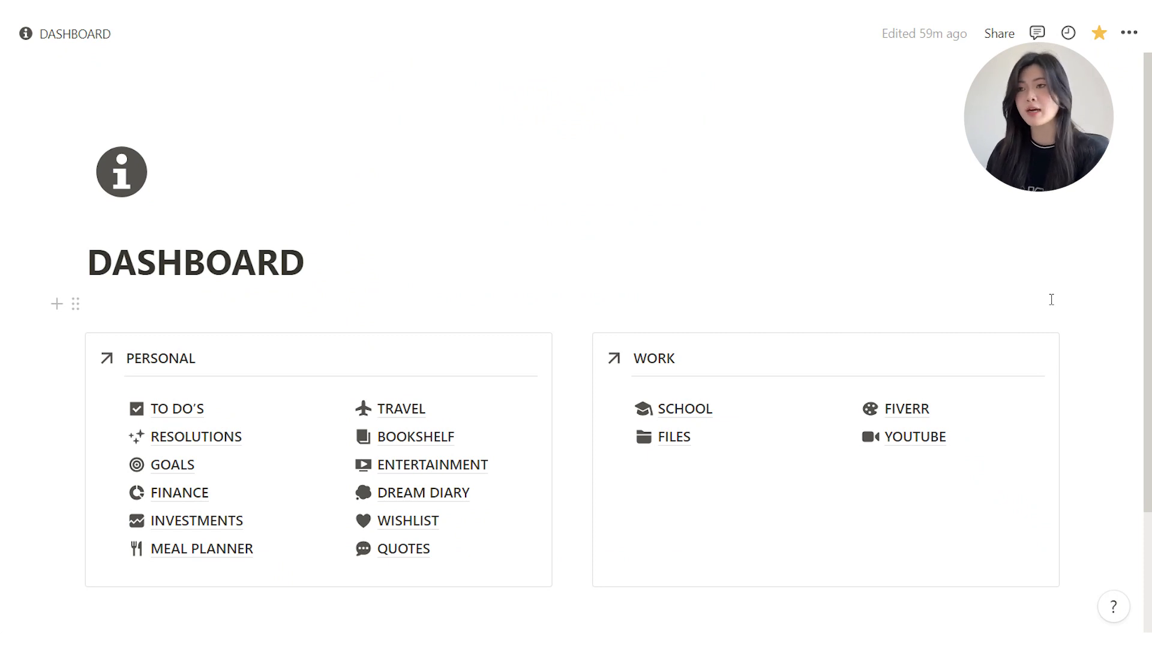
Step: Show the DASHBOARD page's font style and page width options
click(1138, 34)
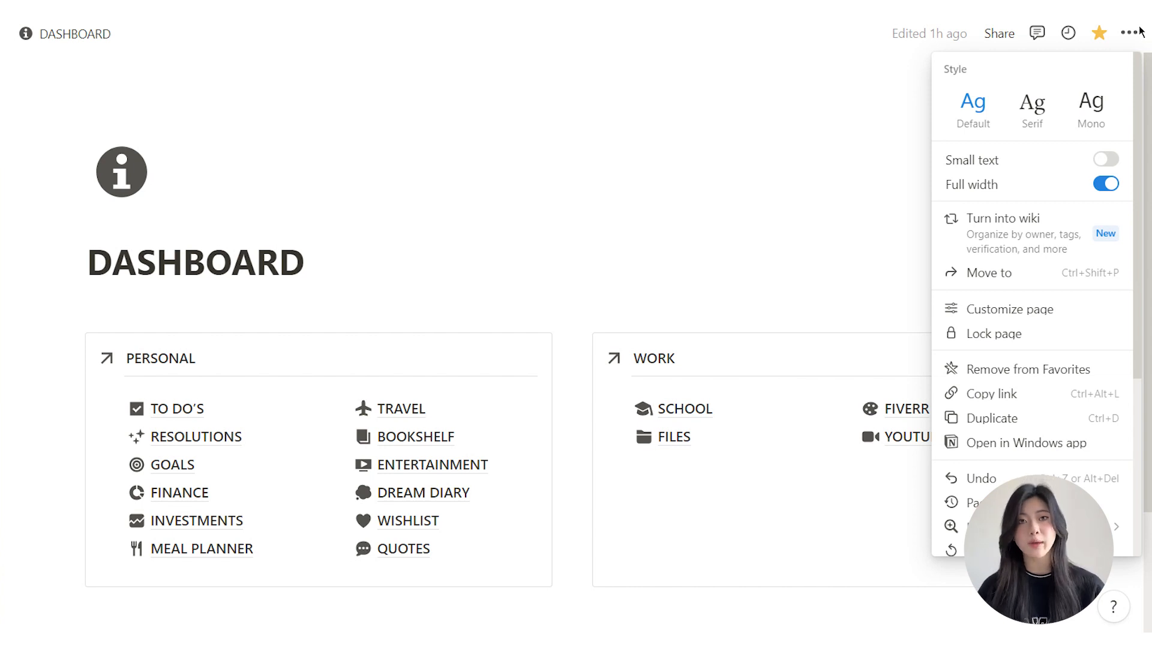
click(1150, 412)
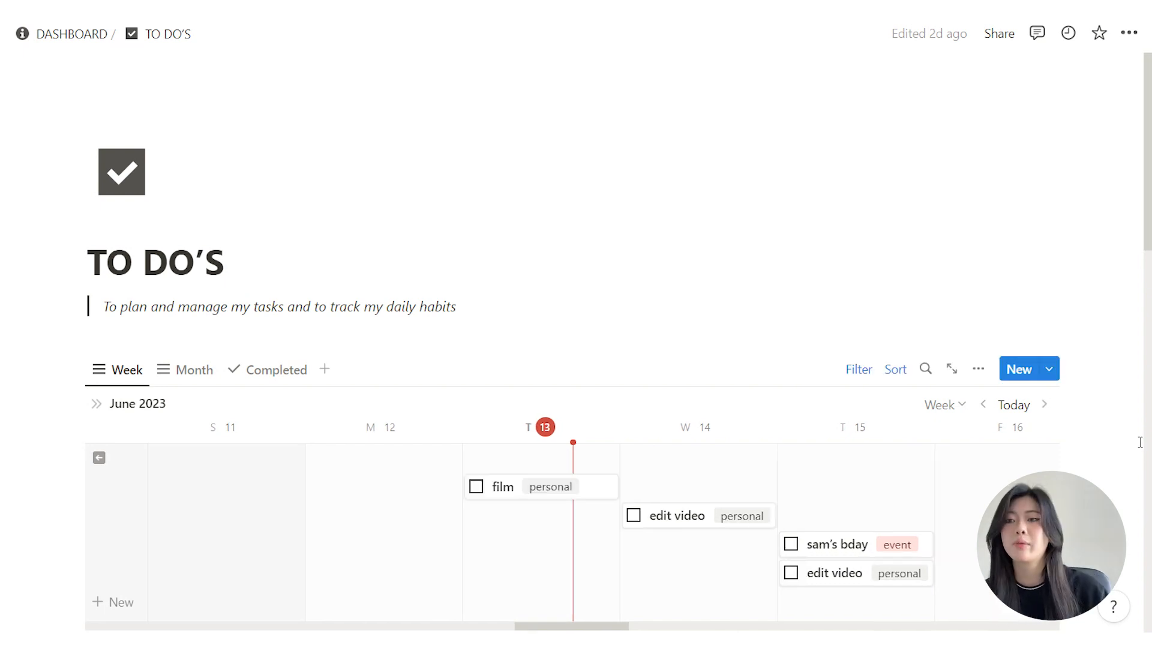
Step: Add a task named "make a video" on June 13 in the TO DO'S Week timeline
scroll(1136, 441, down, 3)
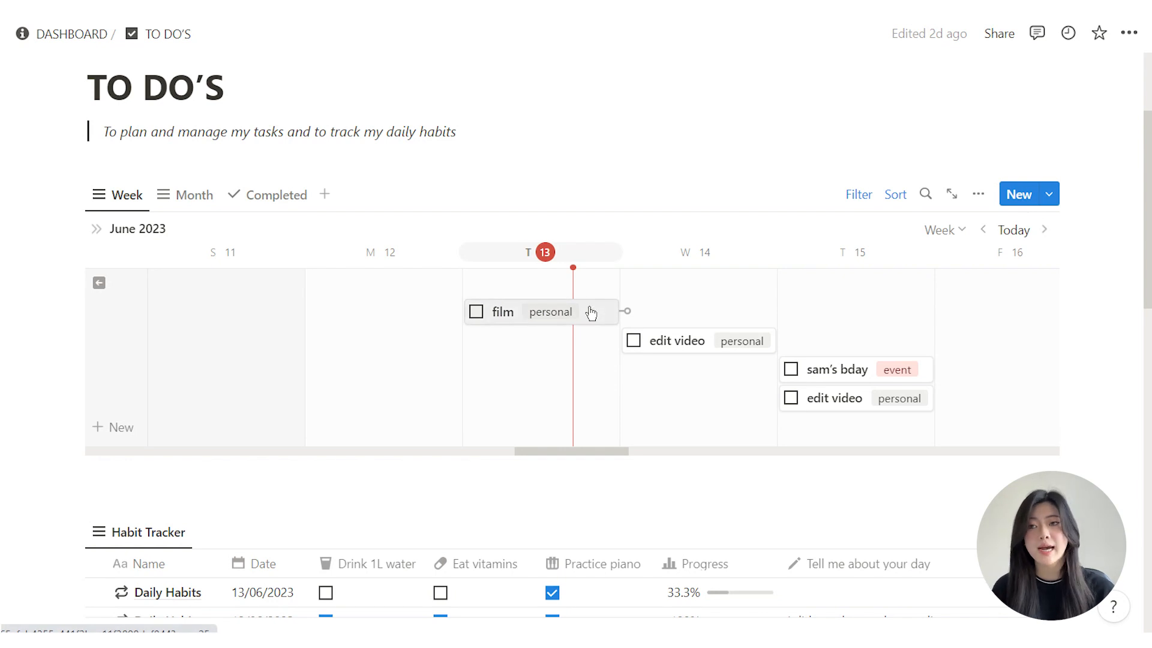
click(591, 429)
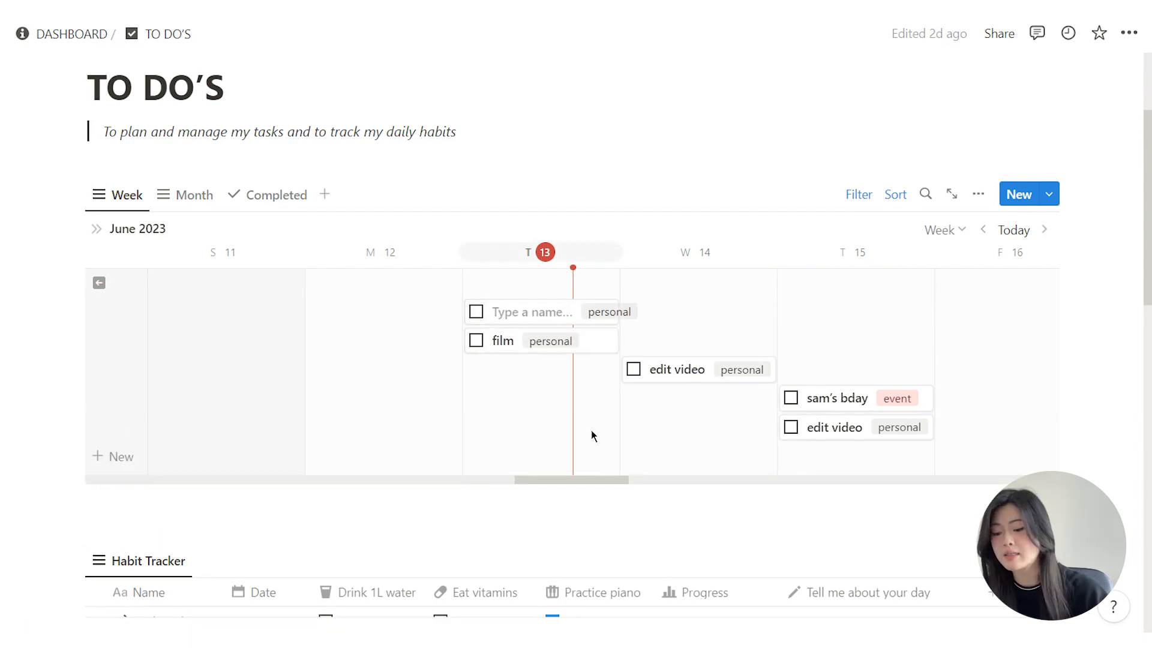
text(make a video)
key(Return)
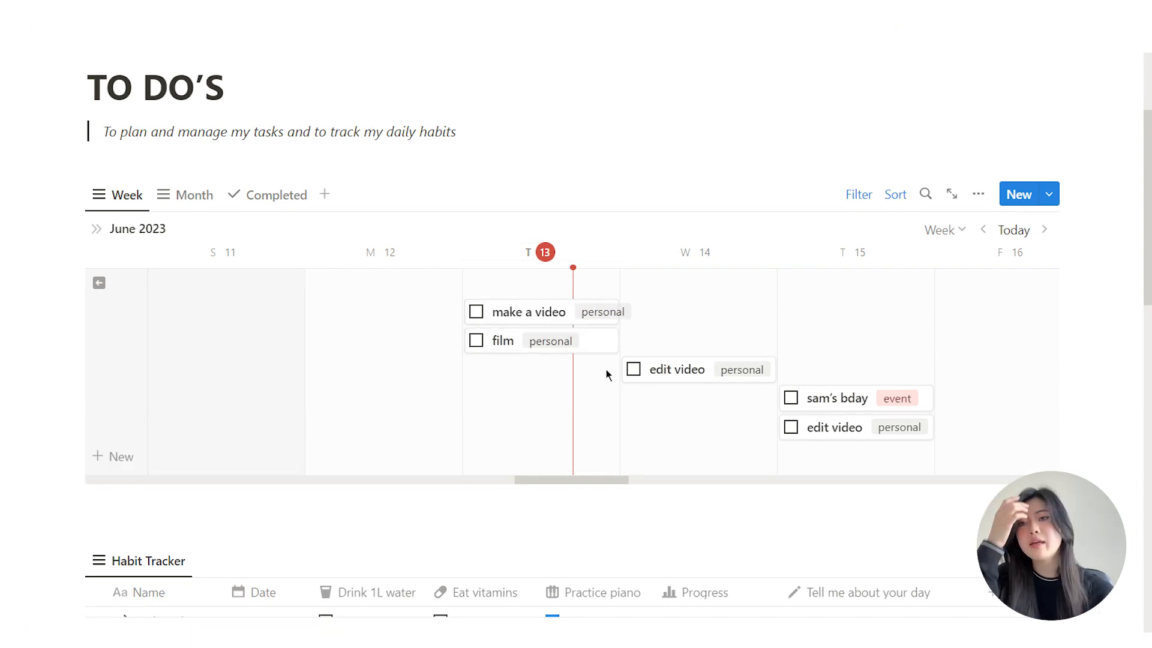
Step: Open the "make a video" task, look through its Type options, and close it without choosing another type
click(607, 317)
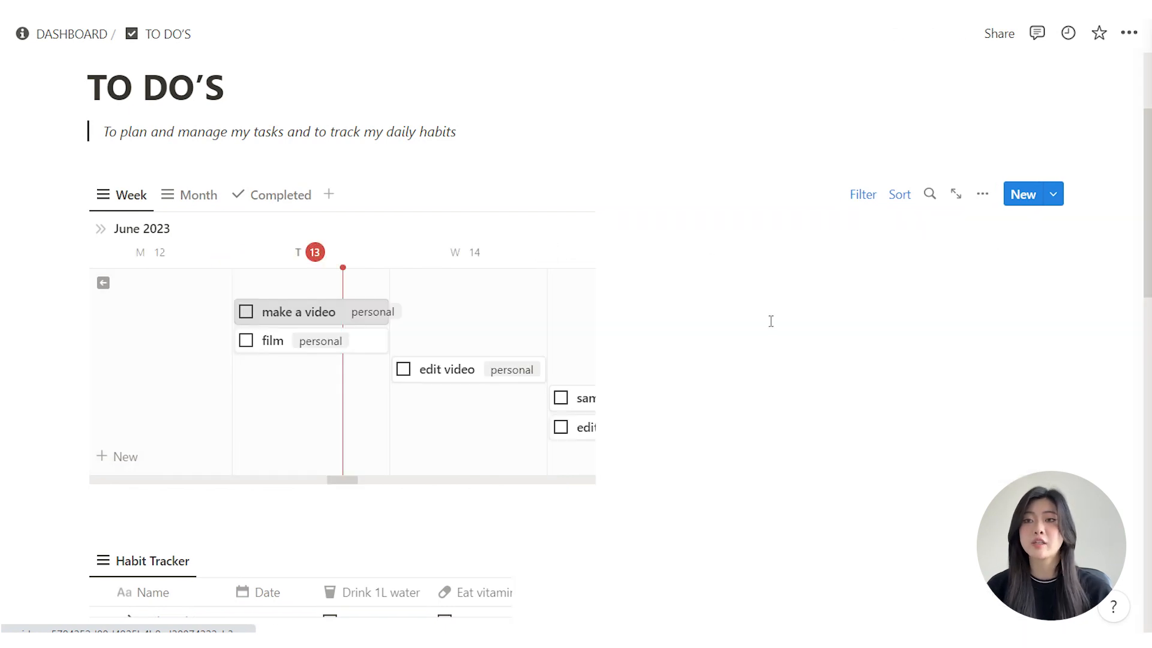
click(840, 183)
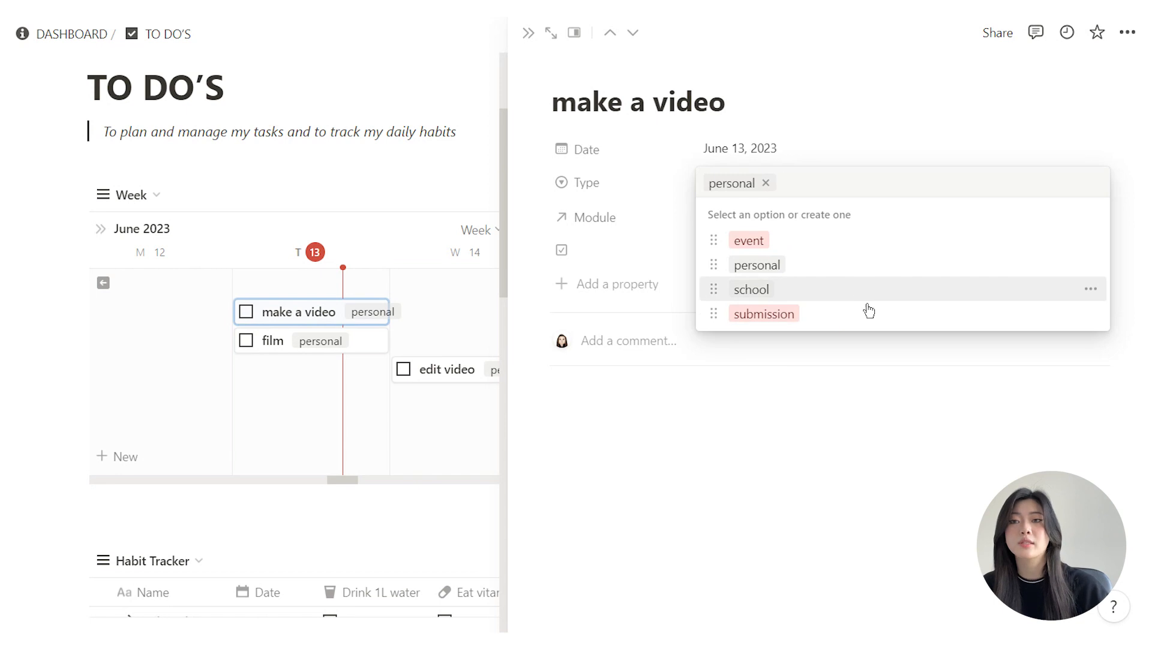
key(Escape)
key(Escape)
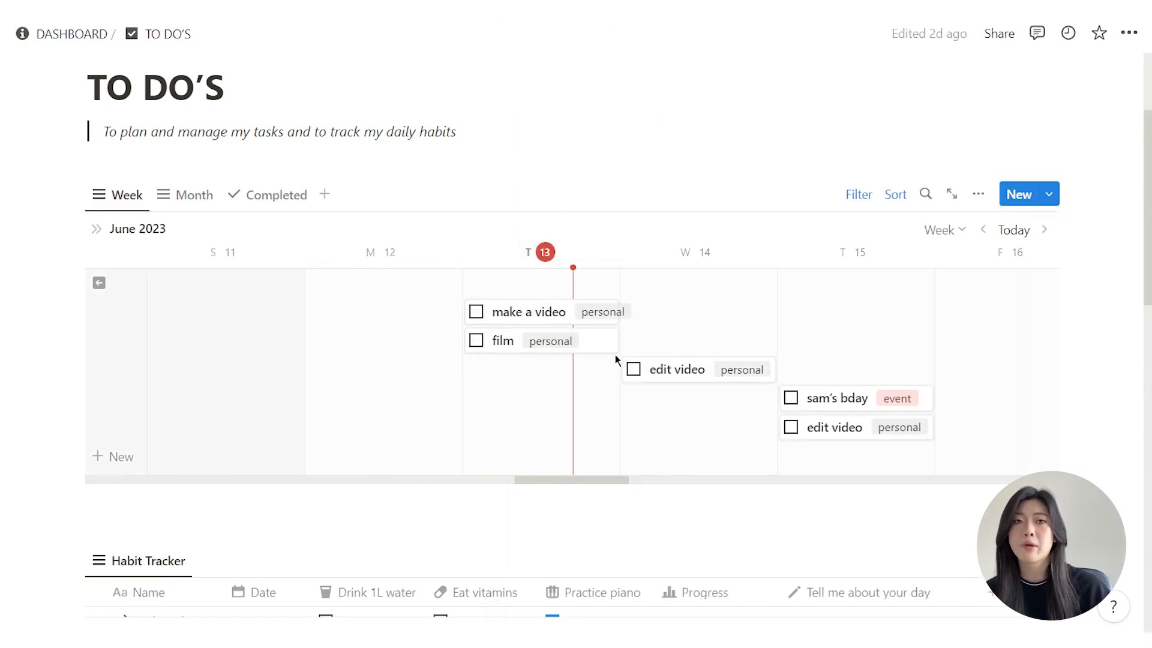
Step: Browse the Week timeline ahead to the end of June and return to today's date
drag(527, 330, 540, 358)
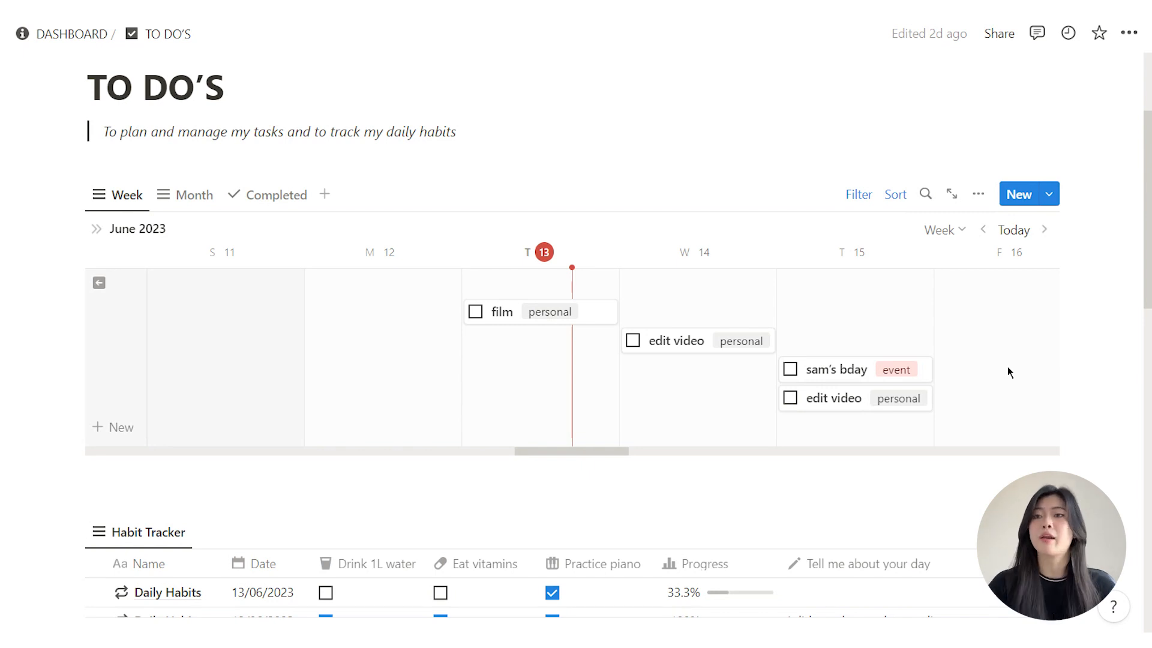
drag(624, 451, 873, 439)
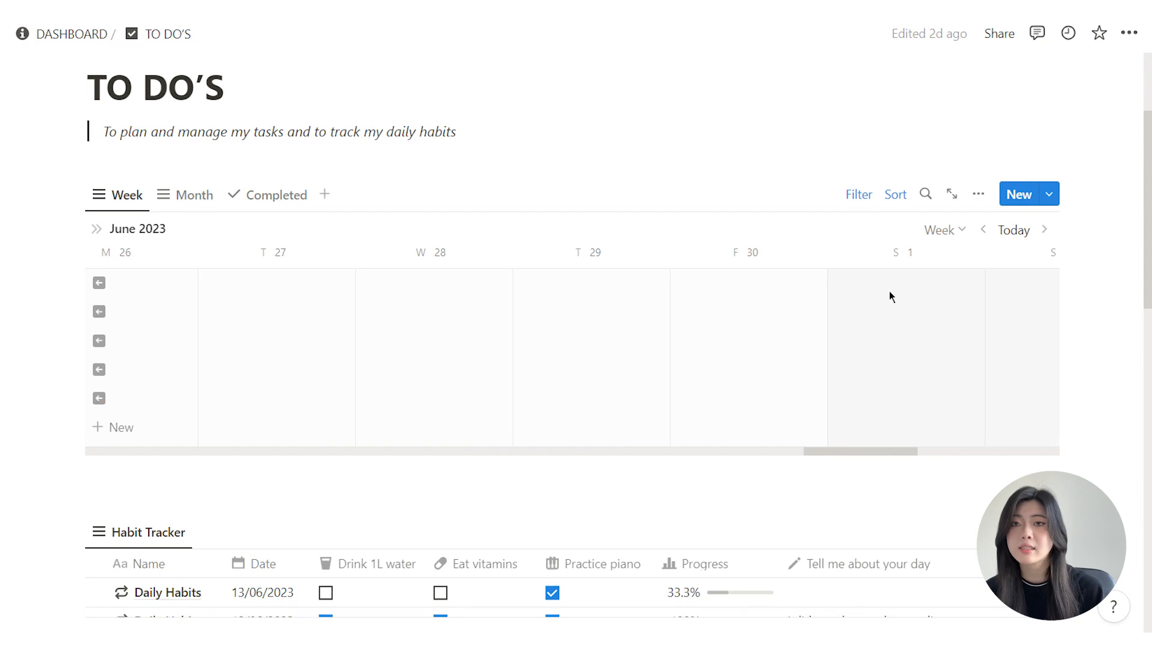
click(1013, 231)
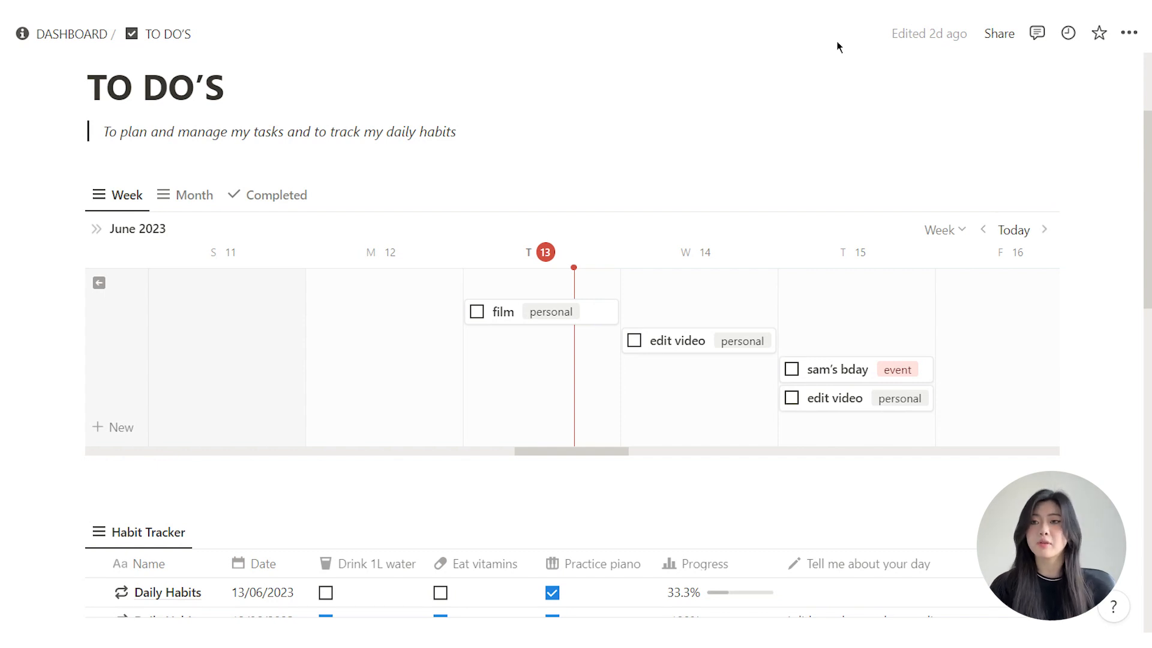
Step: Add several blank tasks under June 13 in the Week timeline
click(553, 428)
click(553, 457)
key(Escape)
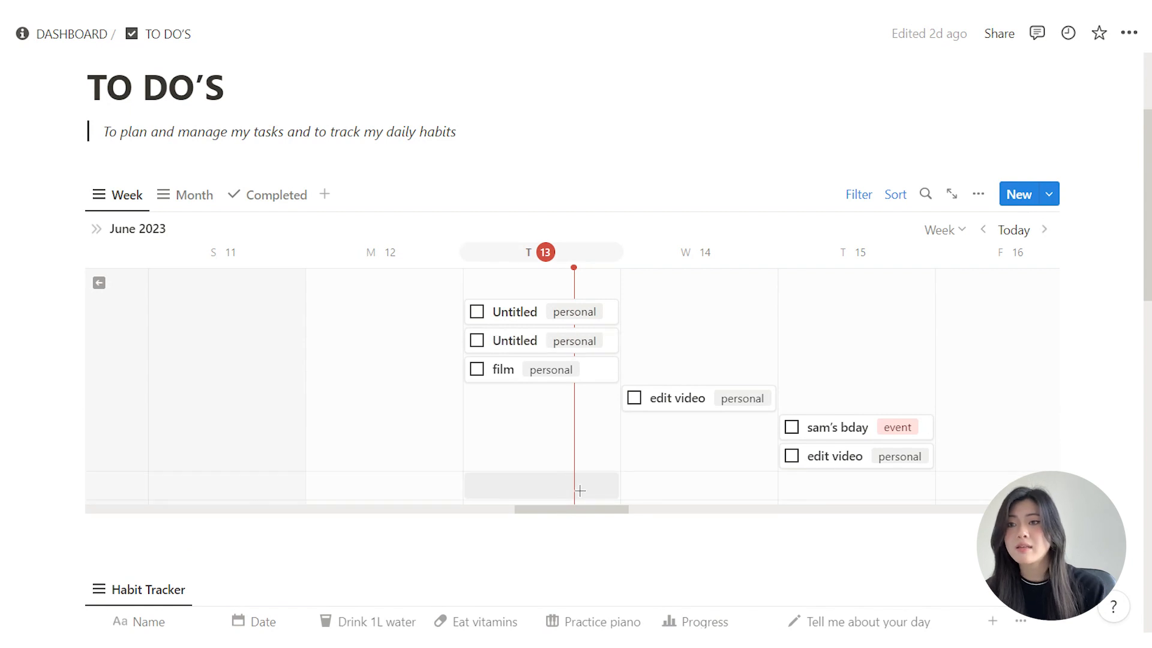
click(580, 491)
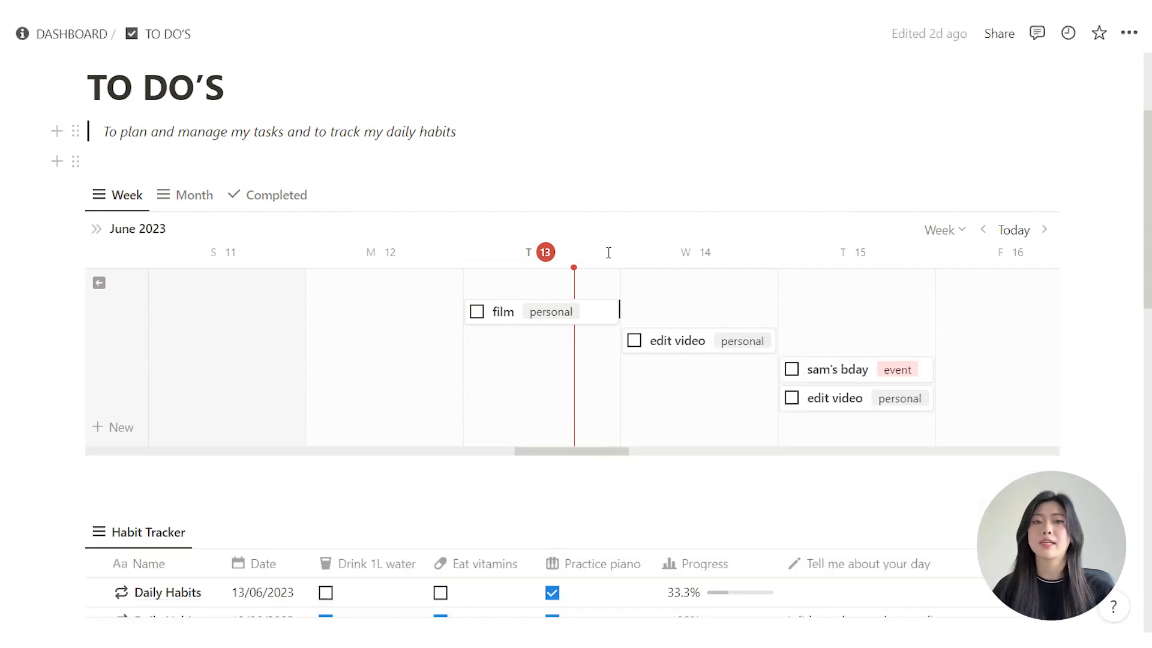
Step: Mark the "film" task on June 13 as done and review the Completed calendar
click(477, 311)
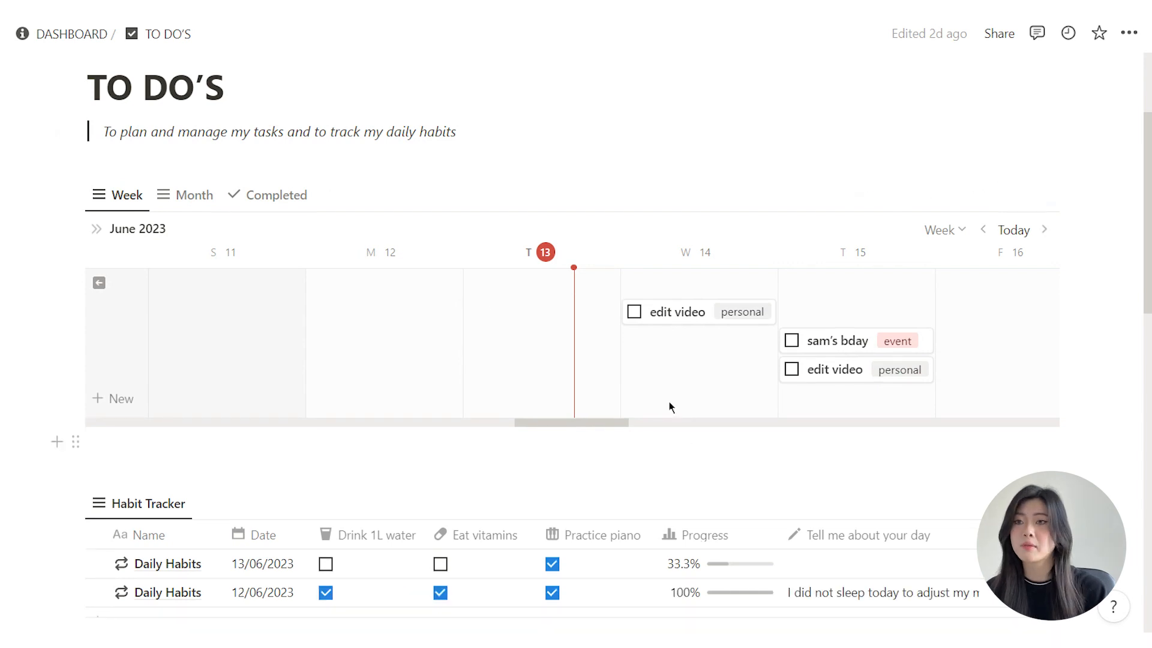
click(283, 197)
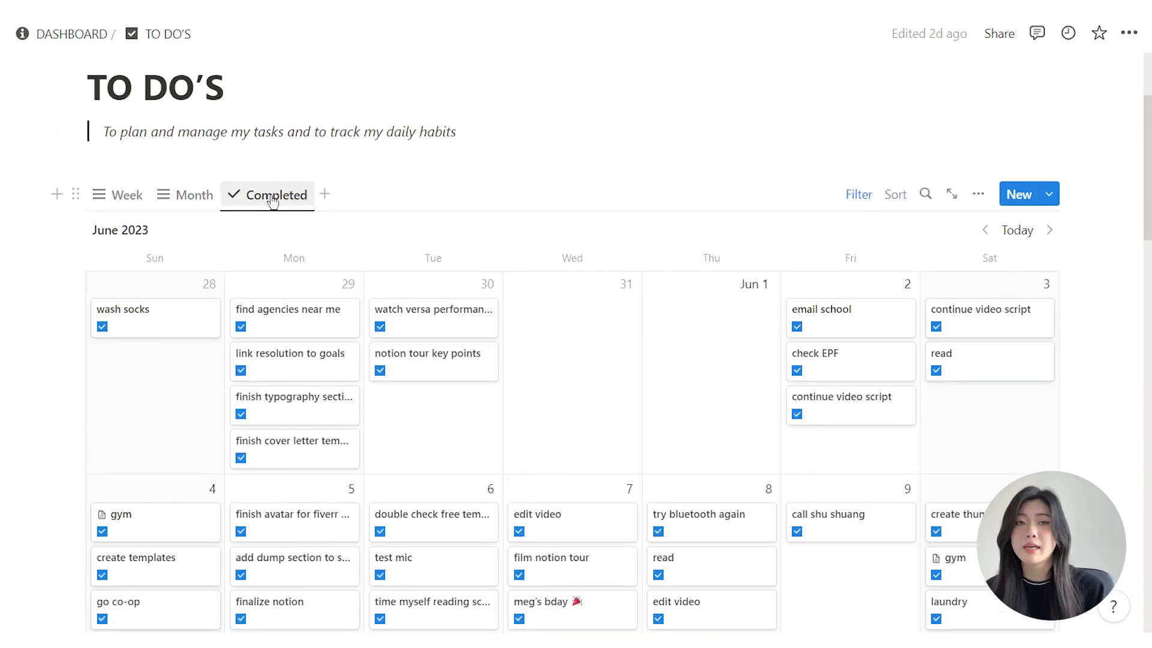
scroll(470, 390, down, 5)
Step: Return to the Week timeline, switch to the Month view and examine the June calendar of pending tasks
click(120, 107)
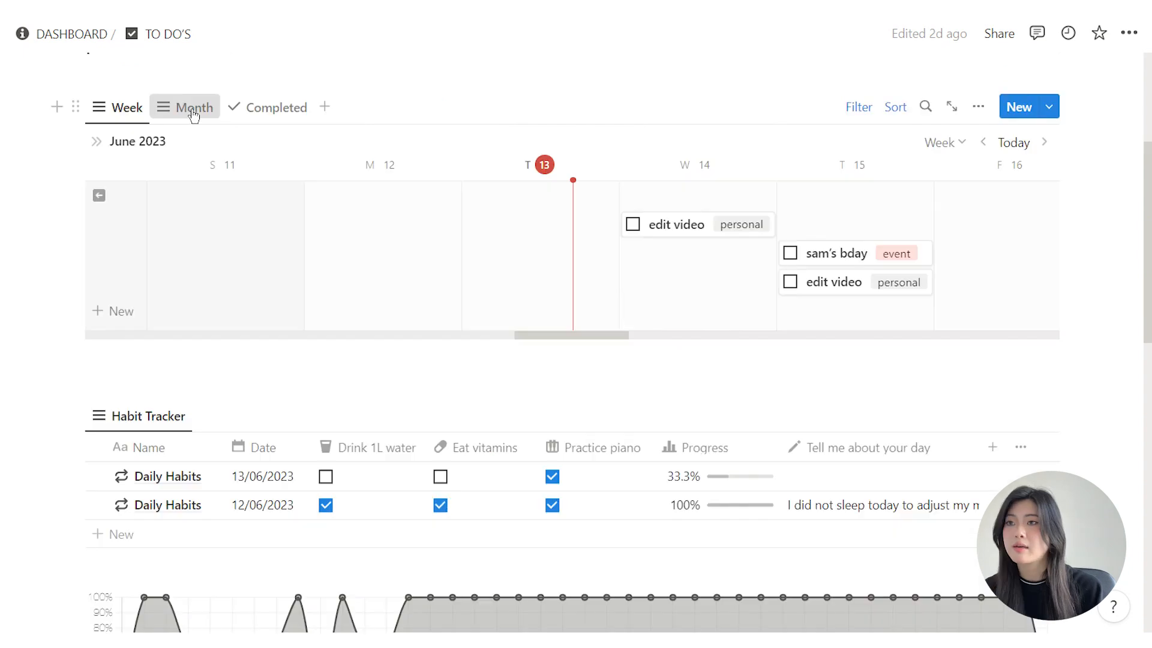
click(194, 112)
scroll(981, 399, down, 2)
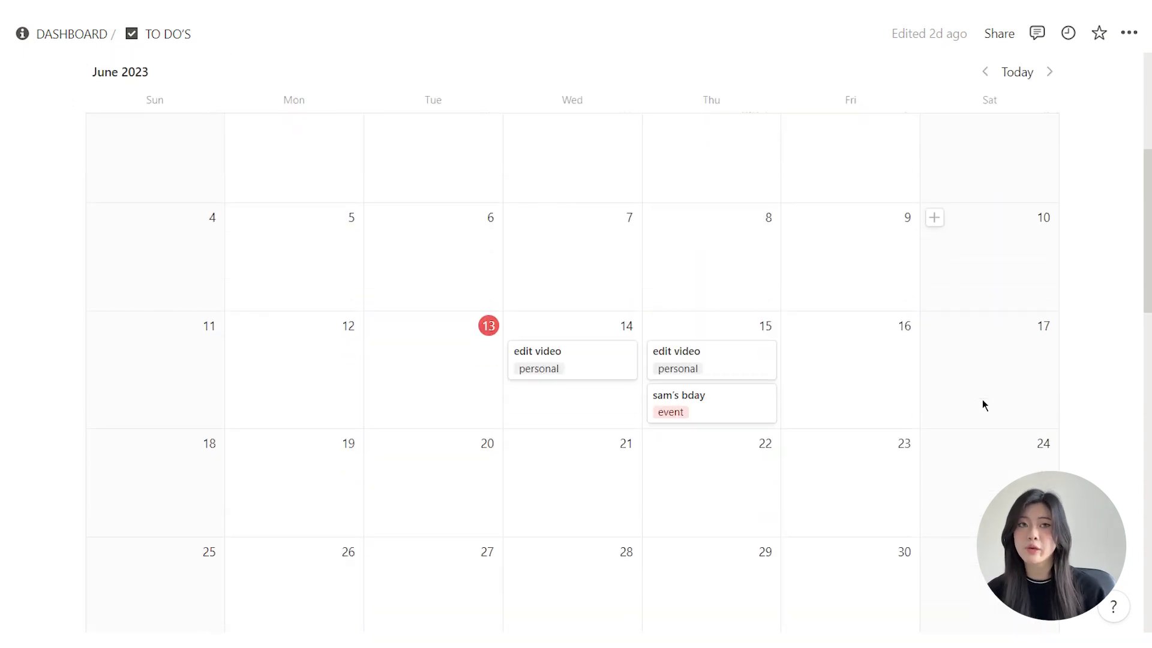
scroll(981, 399, up, 3)
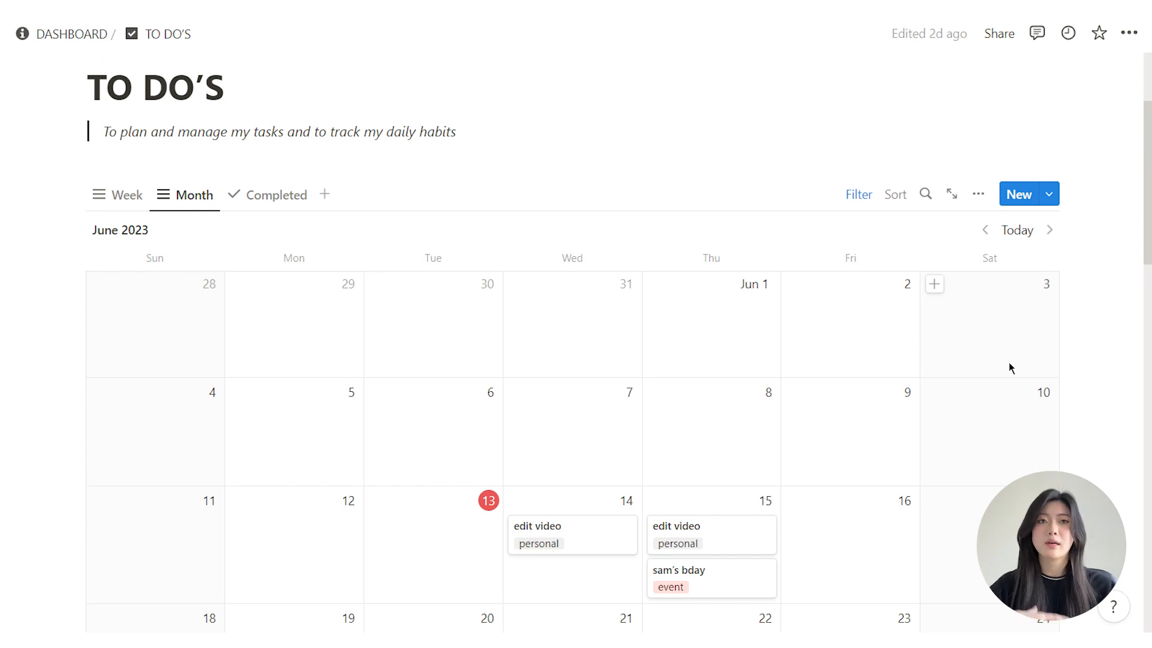
Step: Review the Habit Tracker table and its progress chart on the TO DO'S page
scroll(1000, 444, down, 3)
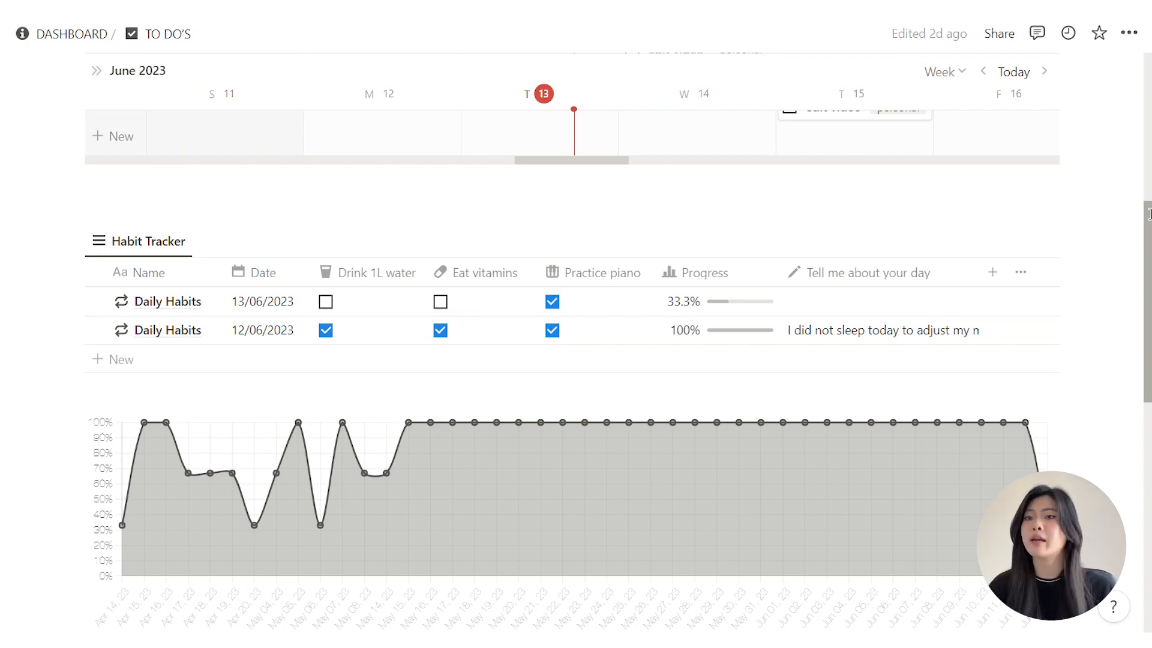
scroll(1123, 241, down, 3)
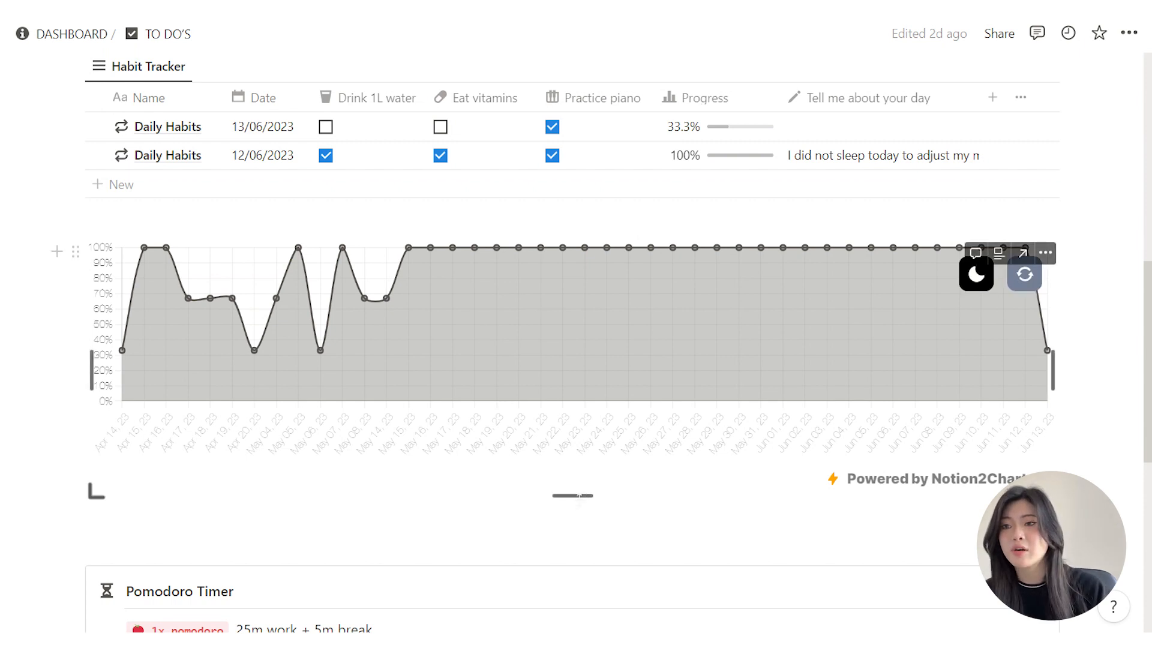
scroll(1079, 261, down, 7)
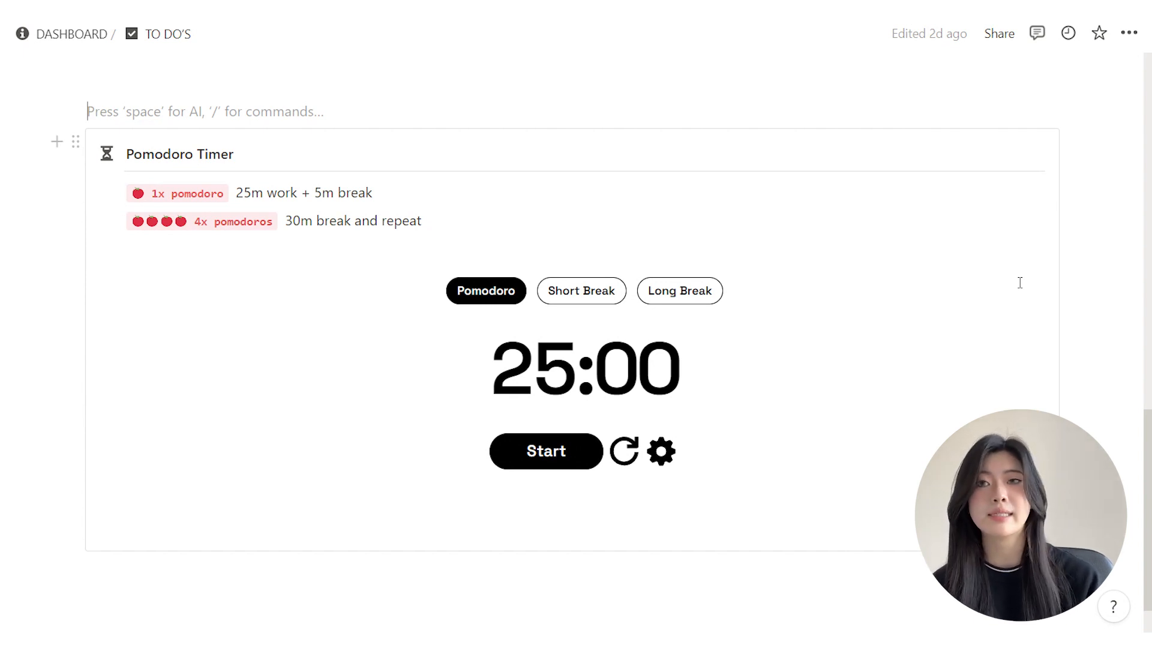
Step: Look through the General, Timers and Sounds settings of the embedded Pomodoro timer
click(666, 461)
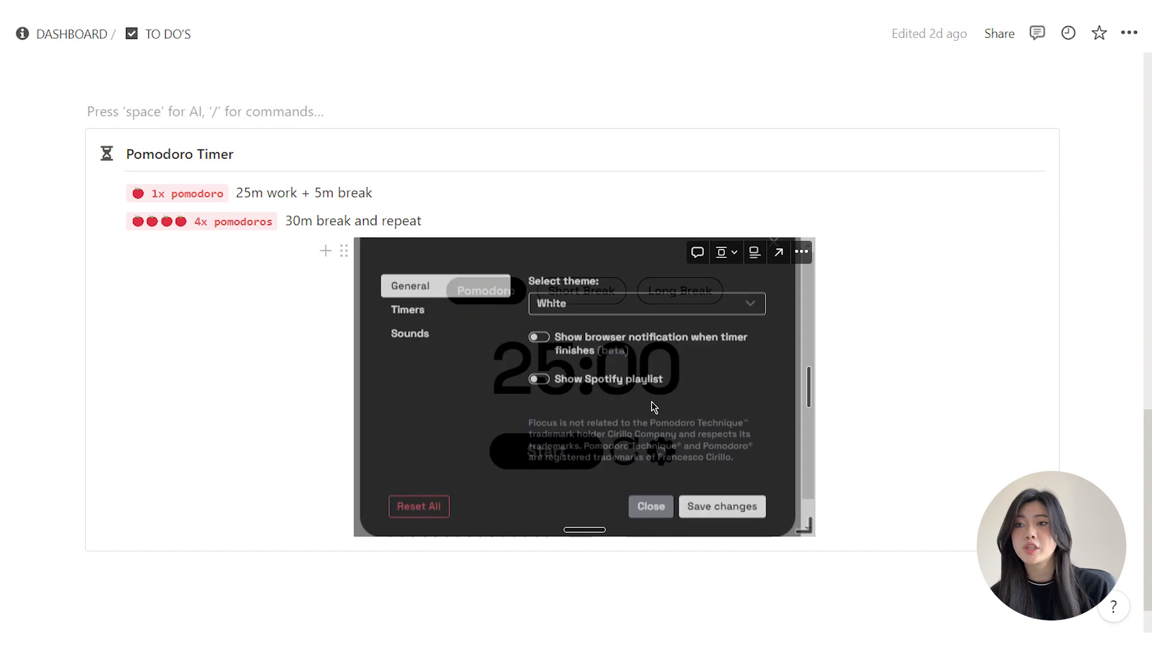
click(587, 324)
click(588, 325)
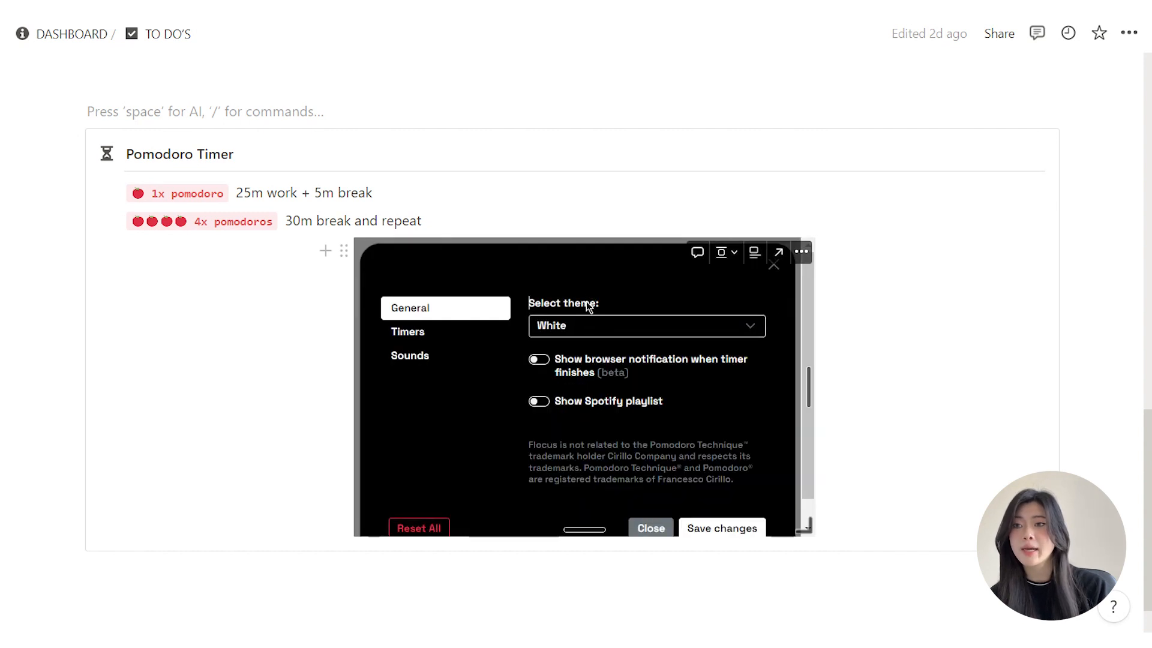
click(438, 338)
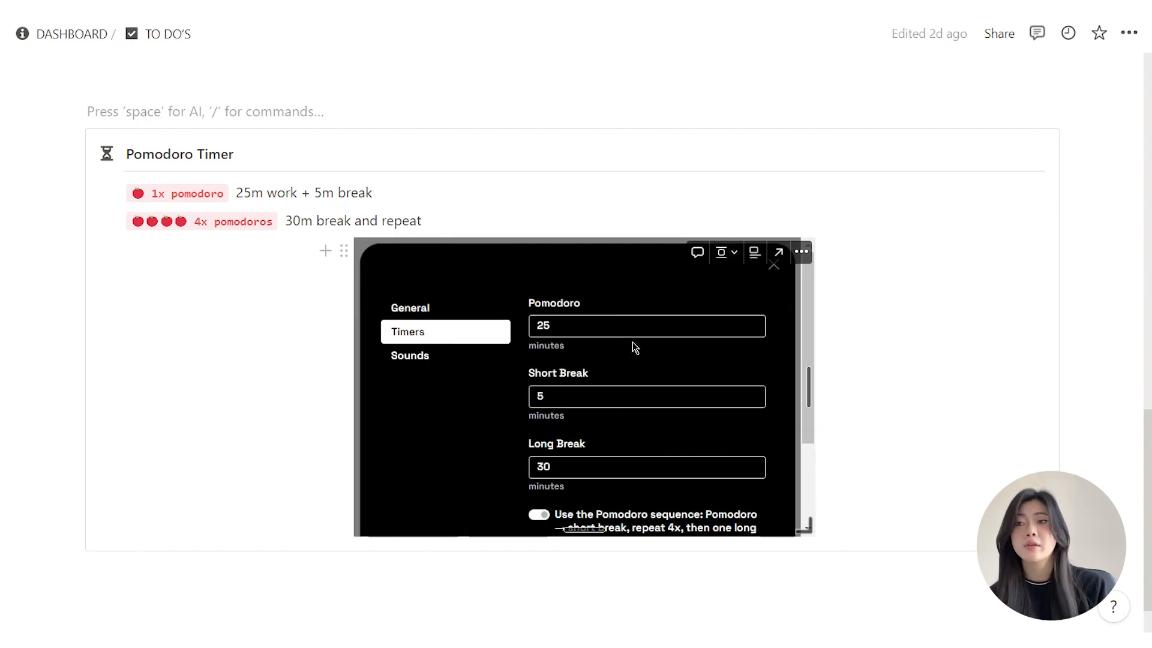
click(408, 358)
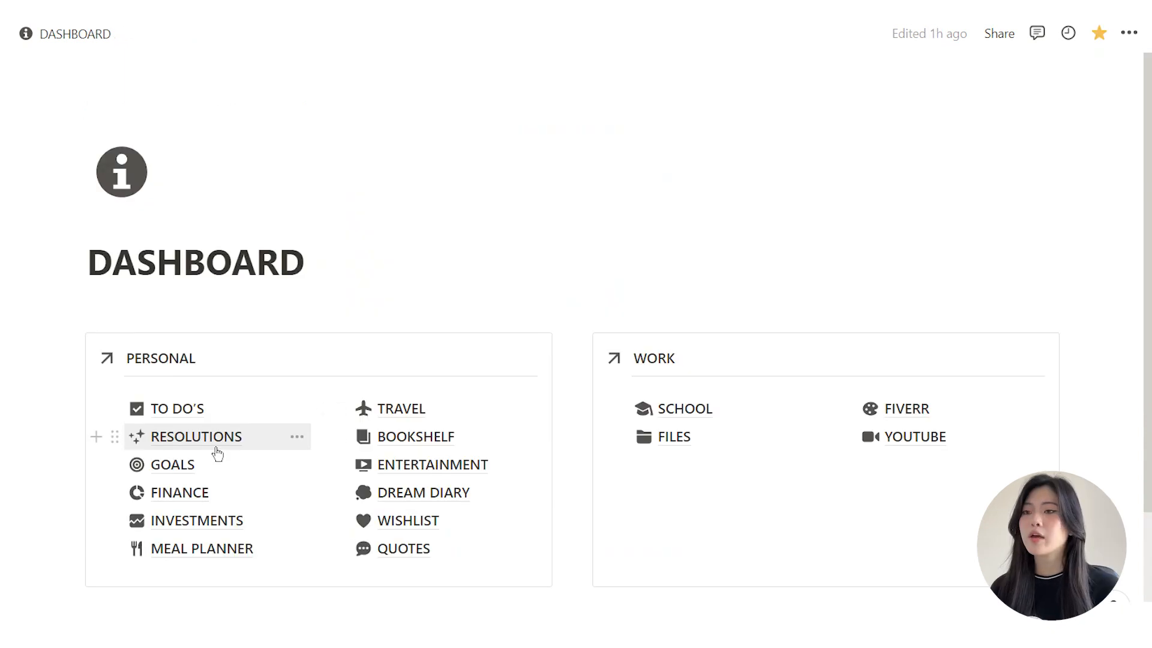
Step: Examine the resolutions by category on the RESOLUTIONS page and open "Go to gym once a week" under Health
click(213, 445)
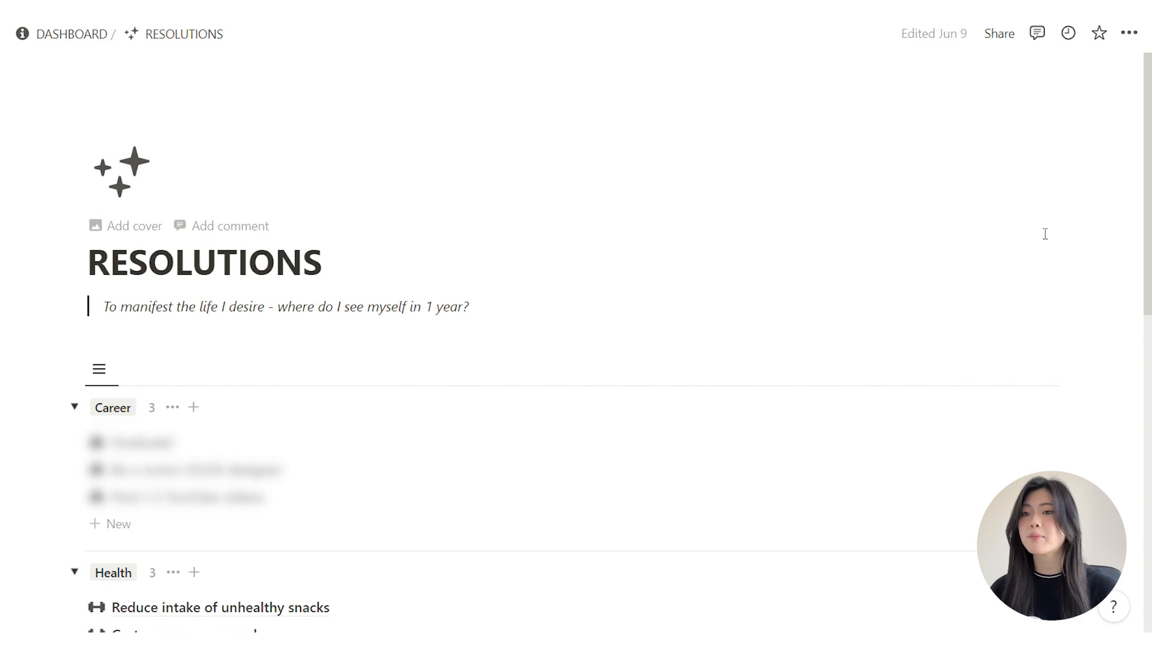
scroll(1045, 240, down, 5)
scroll(1045, 244, up, 1)
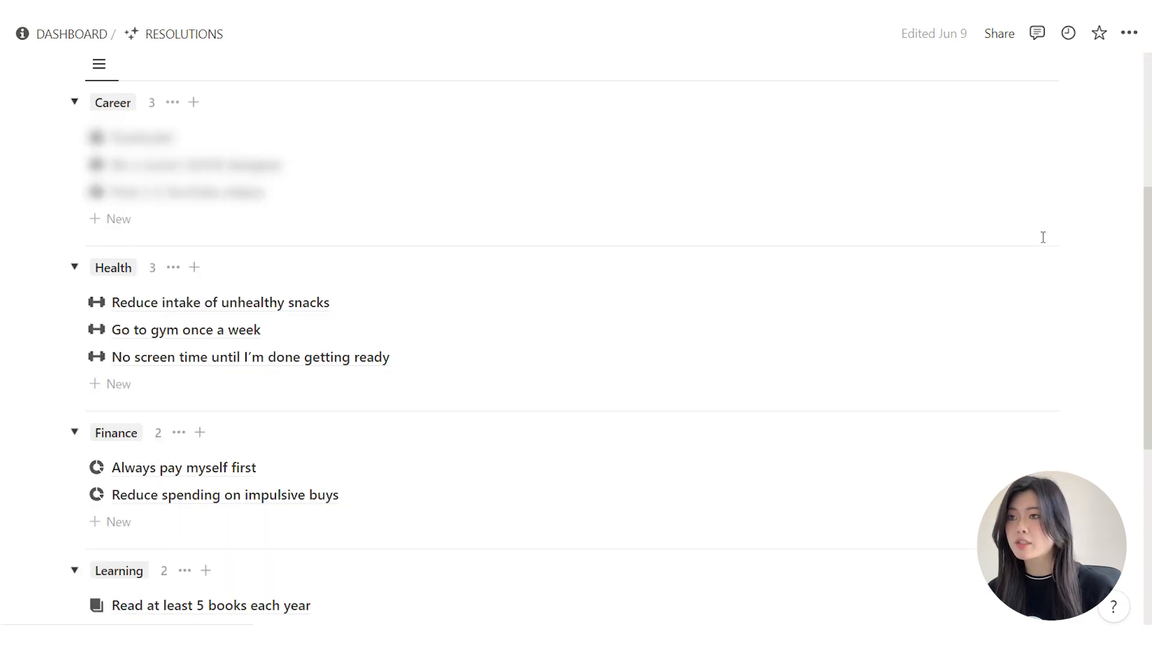
scroll(1045, 244, down, 4)
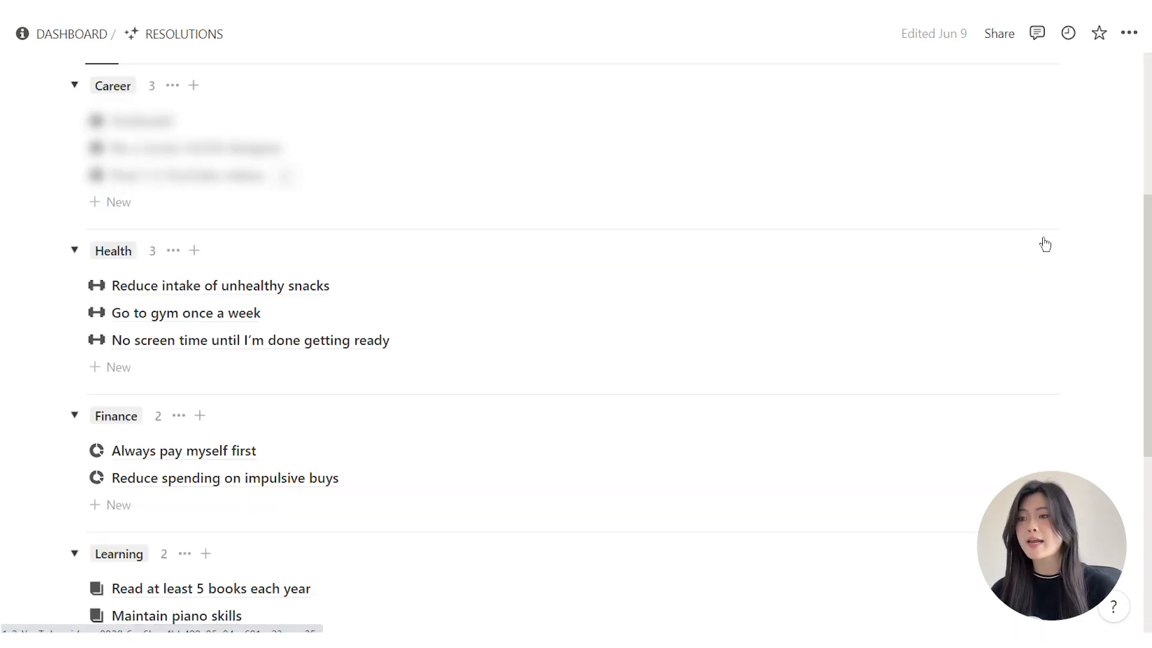
scroll(1045, 244, up, 2)
scroll(1045, 244, up, 3)
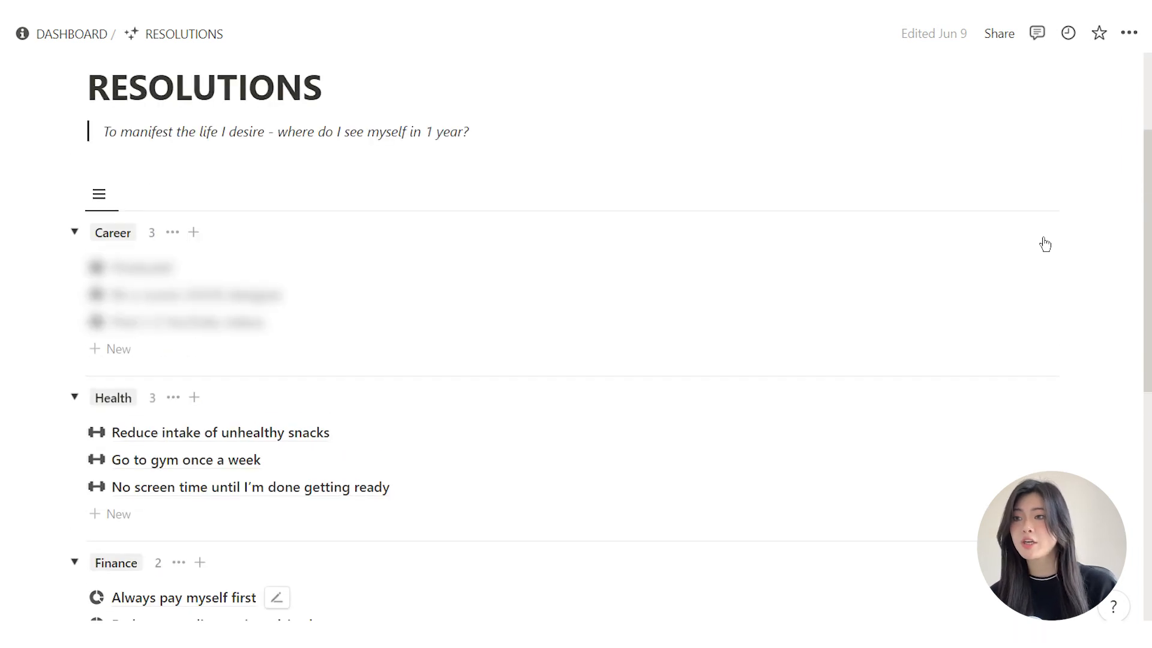
scroll(1149, 404, down, 1)
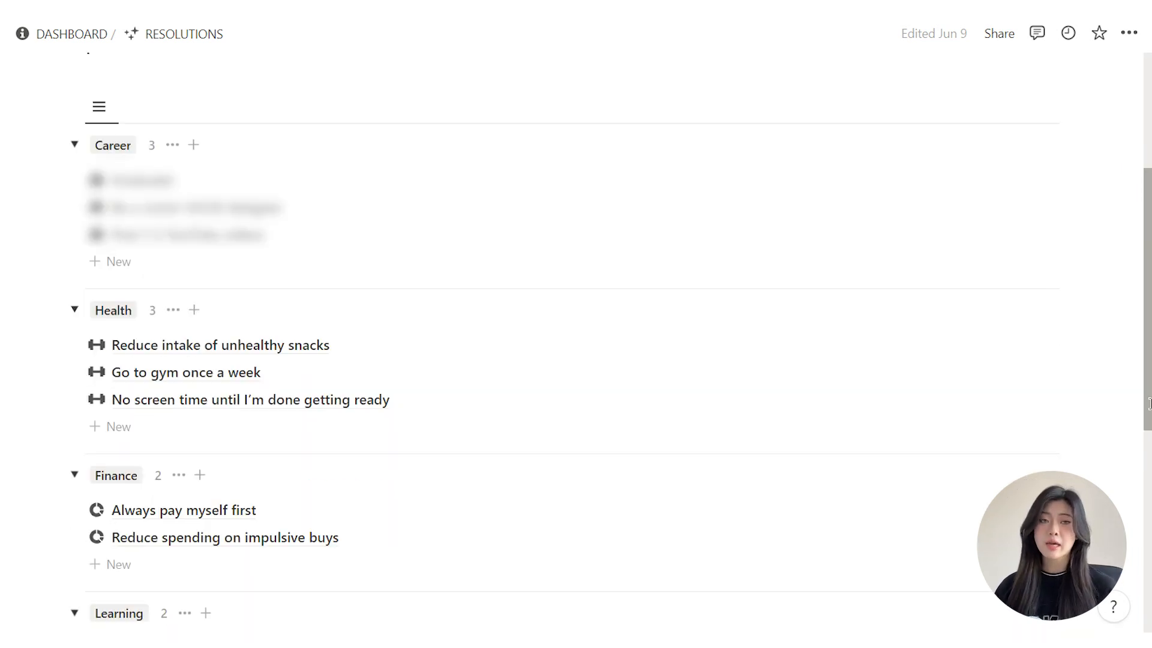
click(204, 374)
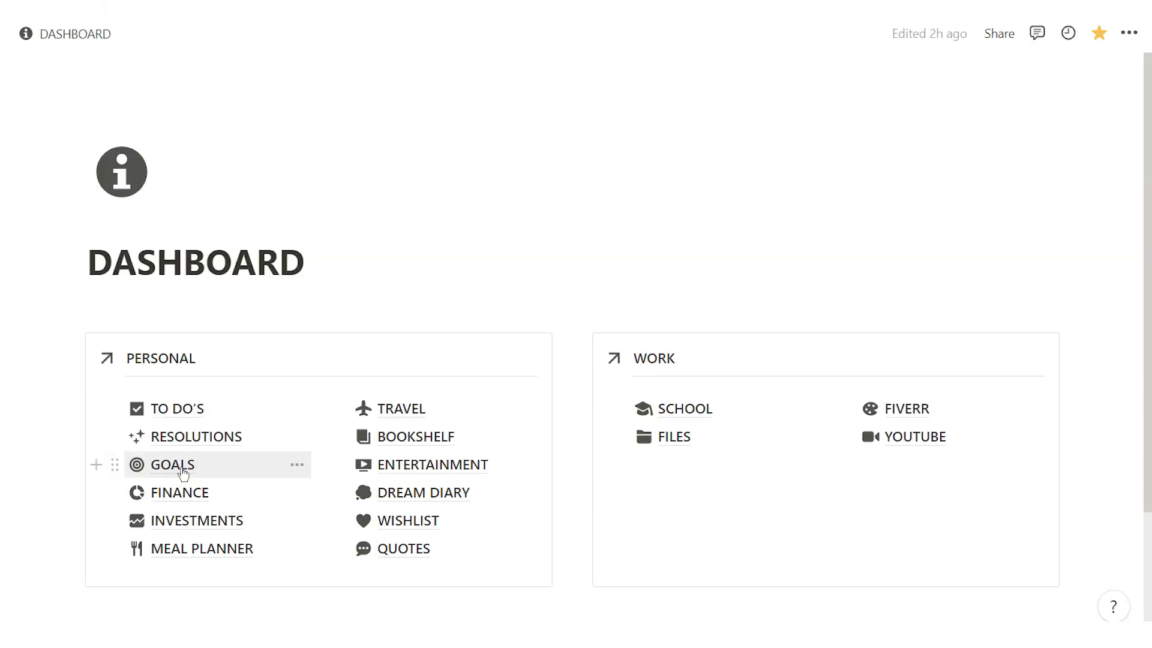
Step: Examine the quarterly board on the GOALS page and the properties of the Q2 goal "Go to gym once a week"
click(183, 473)
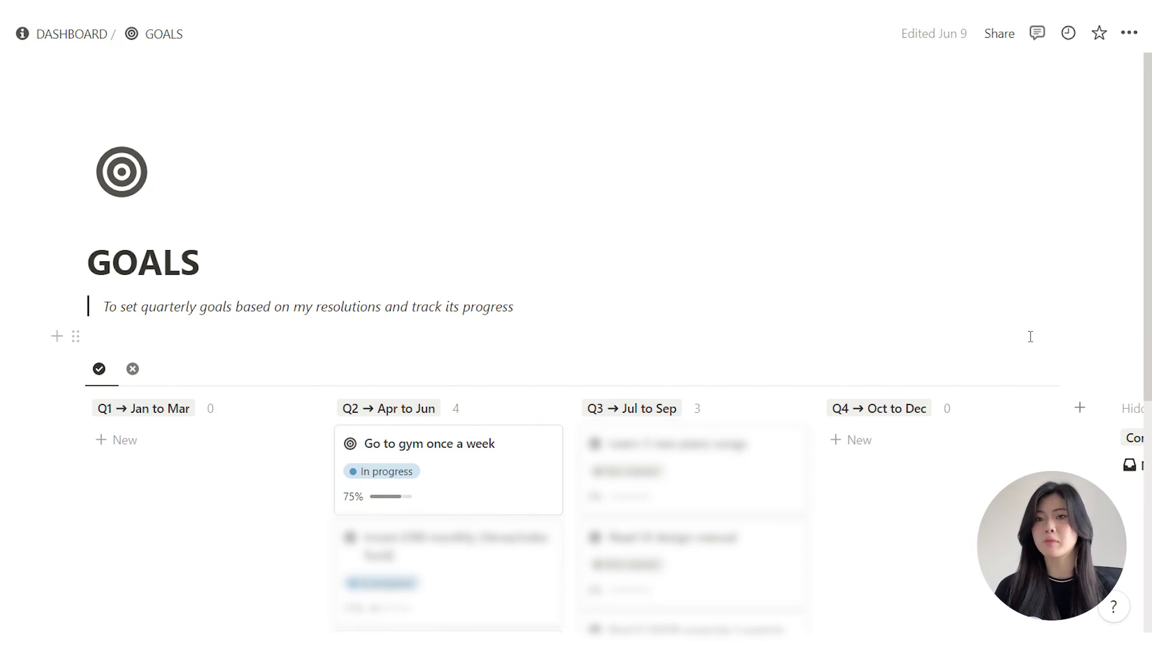
scroll(1030, 336, down, 4)
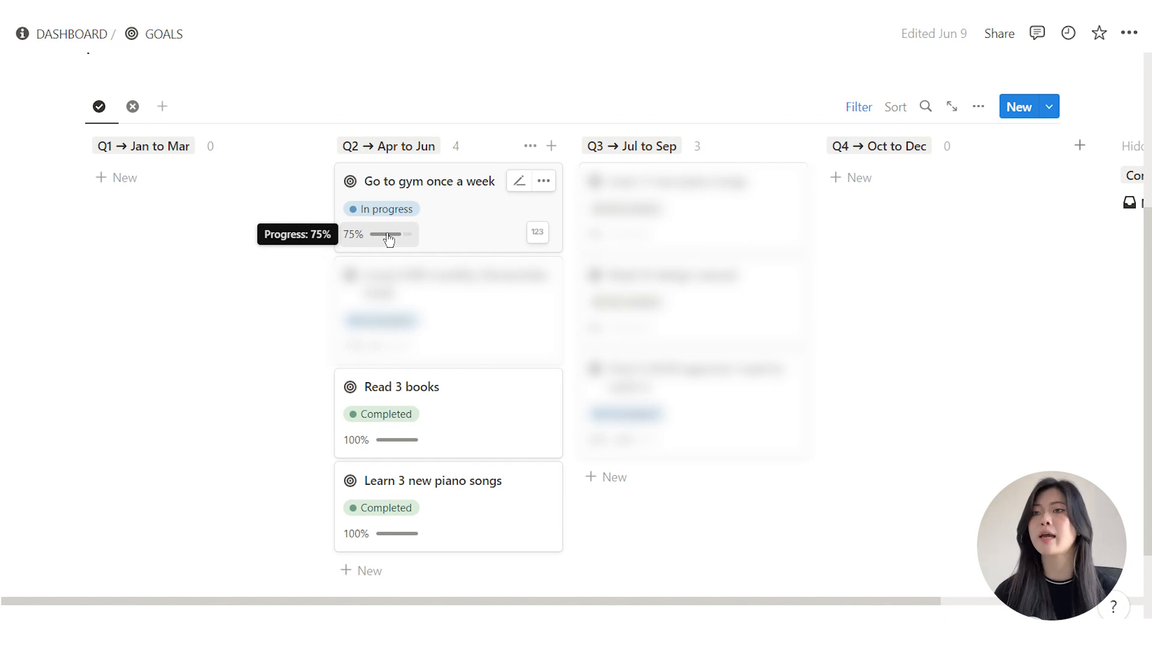
click(480, 201)
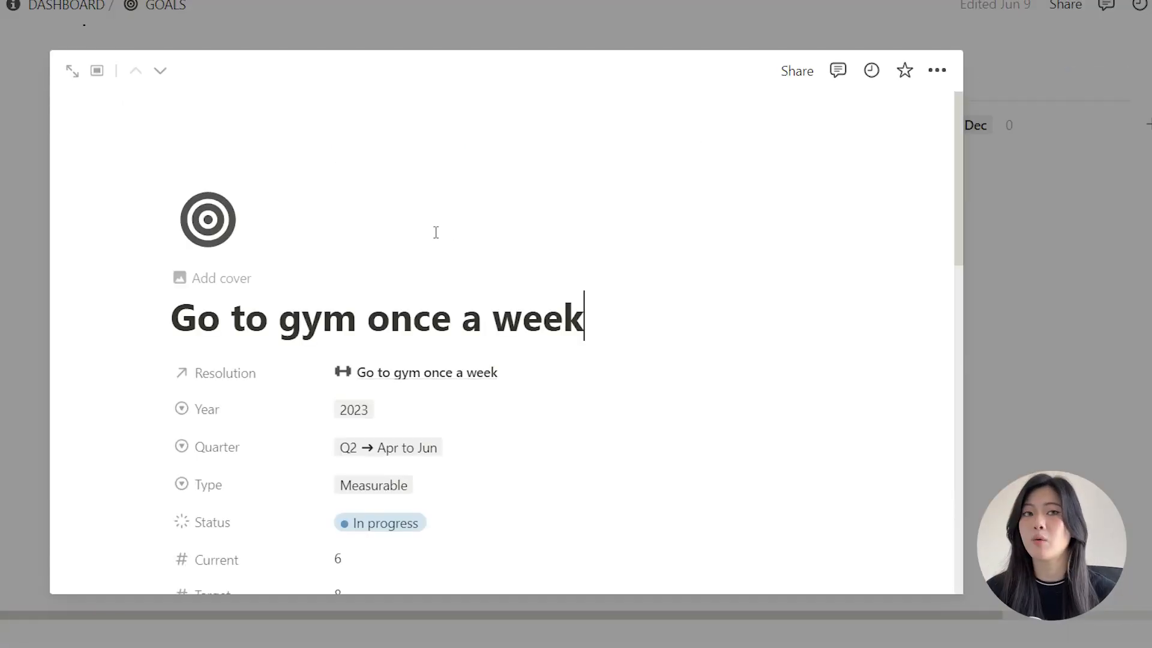
scroll(436, 240, down, 2)
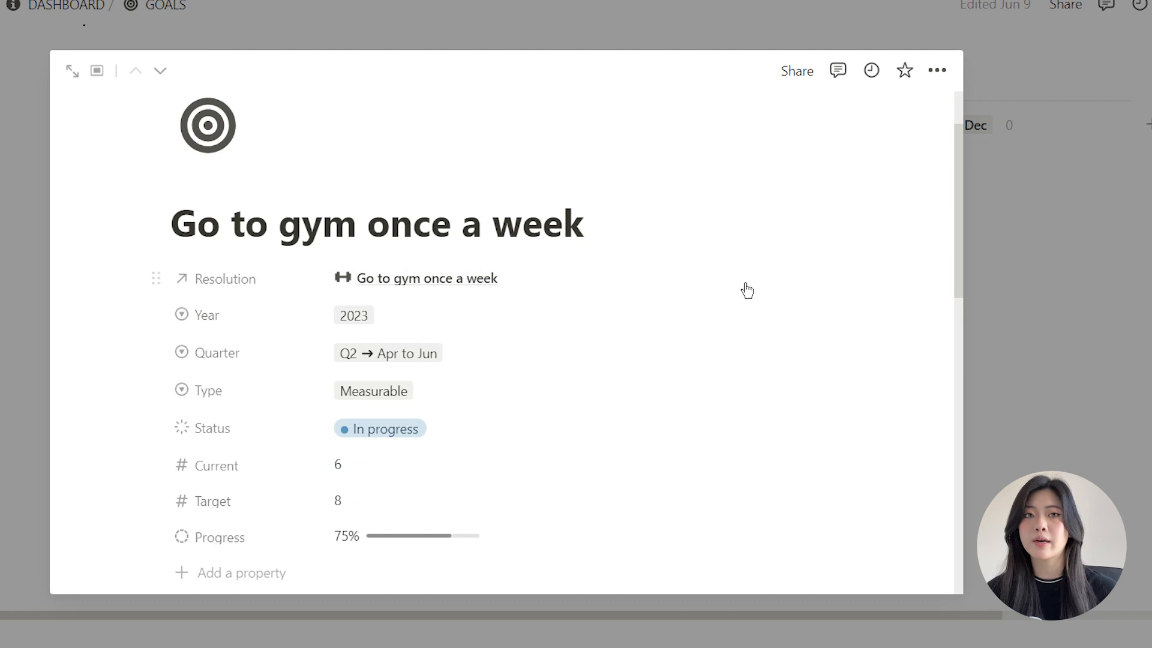
Step: Set the status of the Q2 goal "Go to gym once a week" to Completed and move the last Q2 card of the second board view to Q3
scroll(737, 268, down, 2)
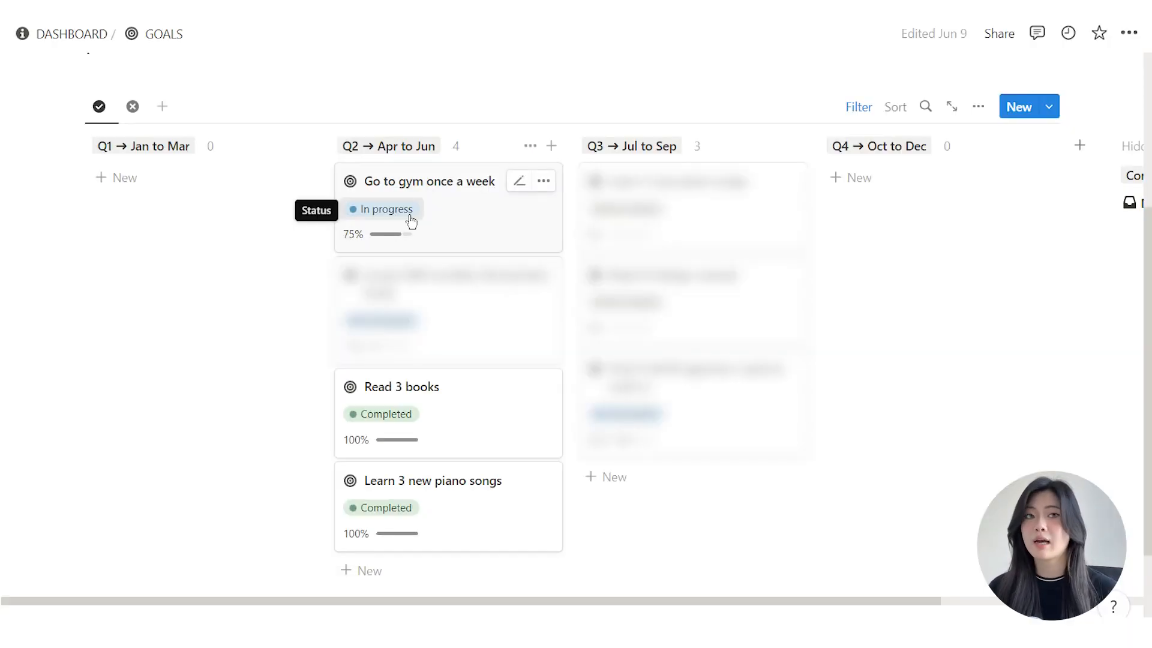
click(411, 221)
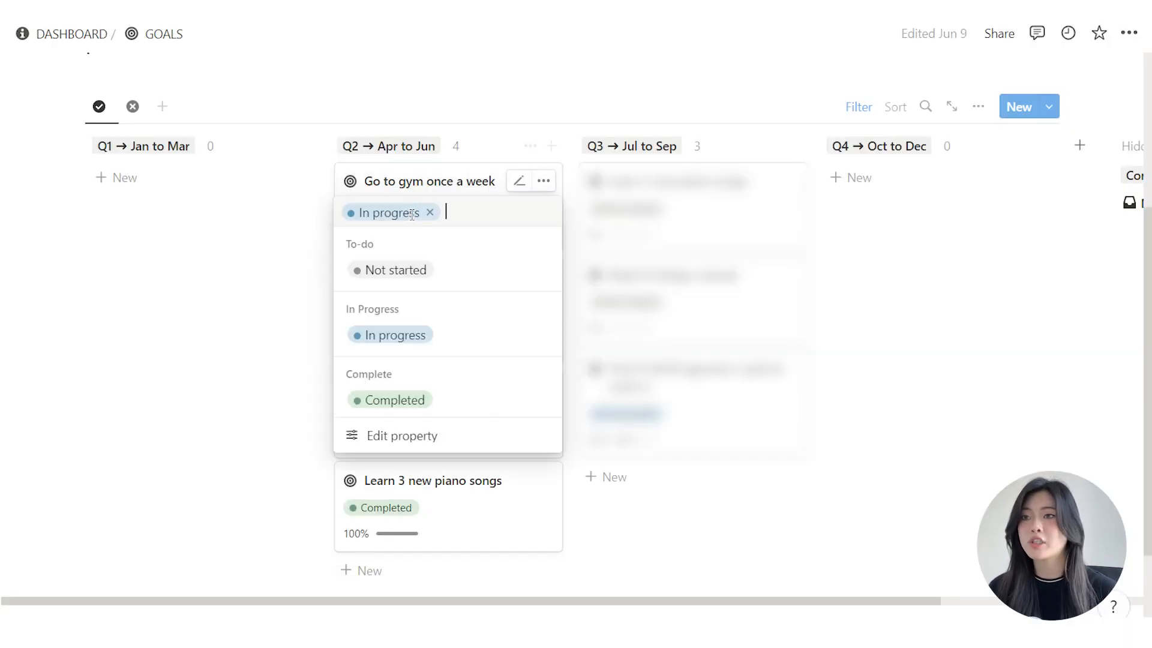
click(442, 400)
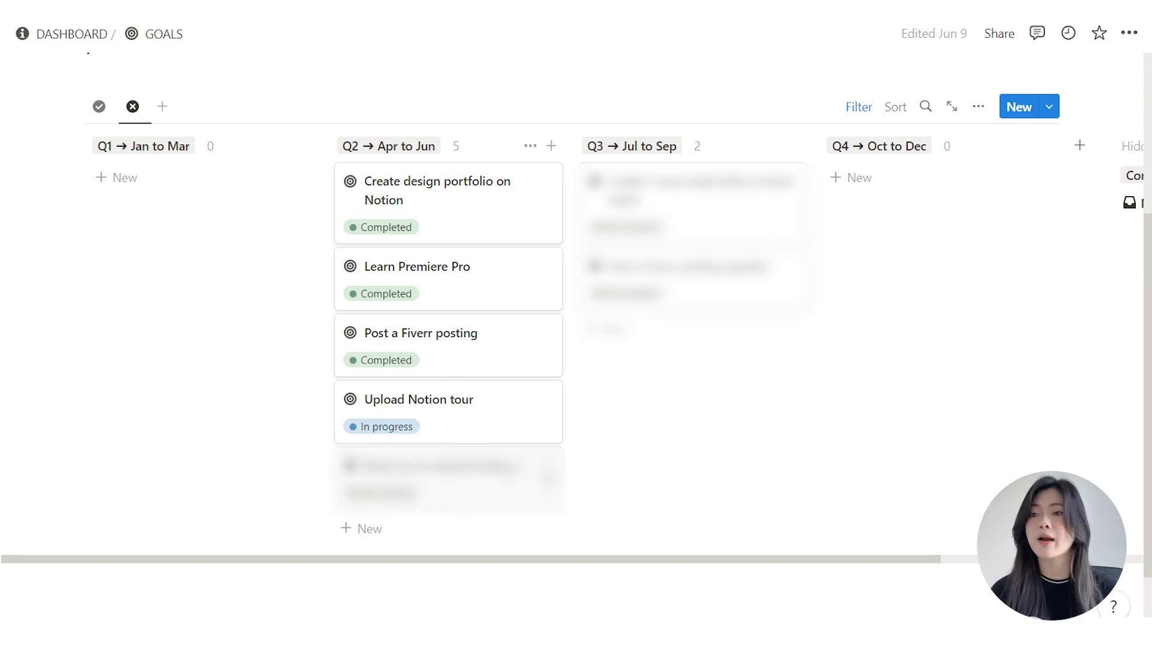
drag(489, 474, 723, 318)
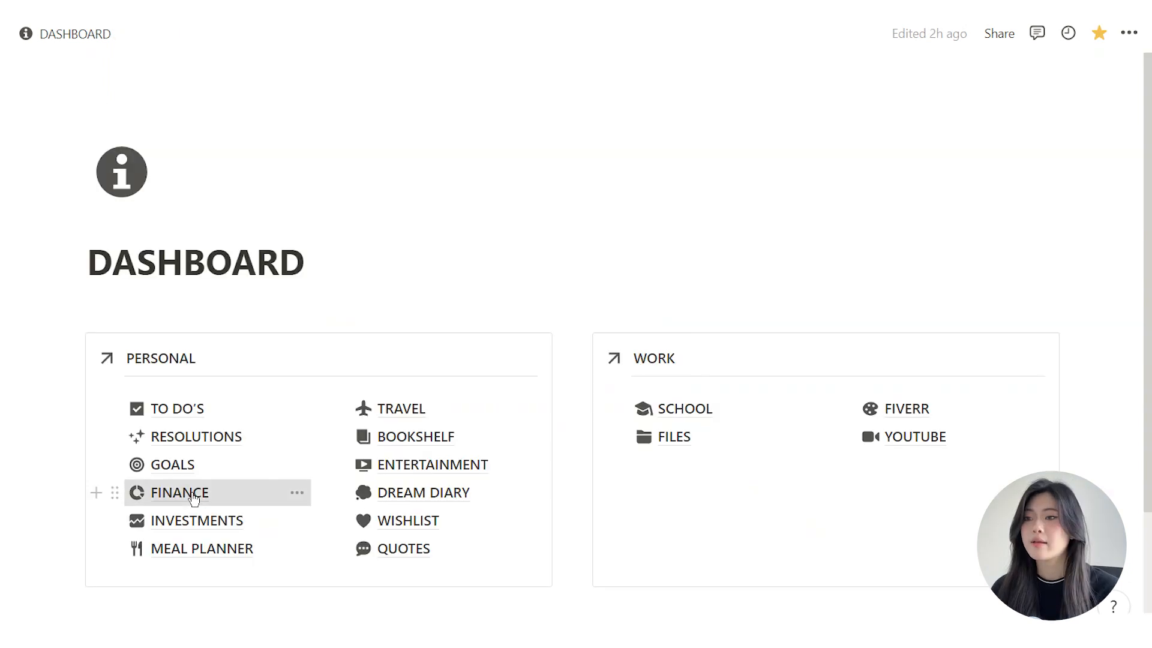
Step: Open the FINANCE page from the dashboard and review its Fees and Income tables
click(191, 493)
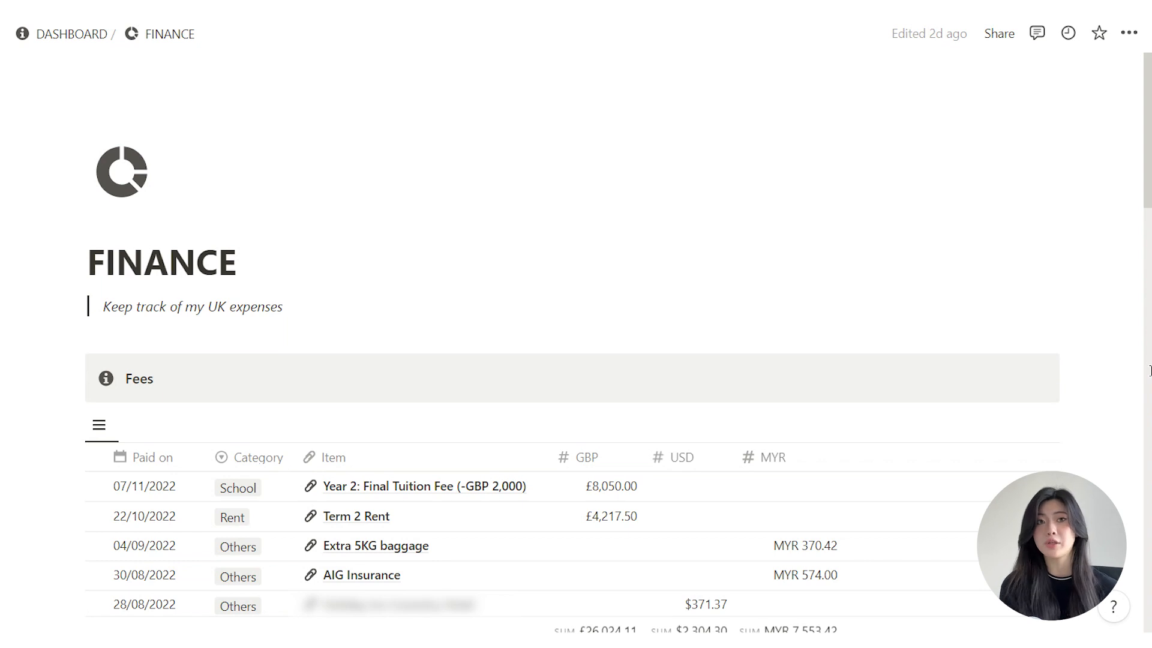
scroll(1006, 238, down, 4)
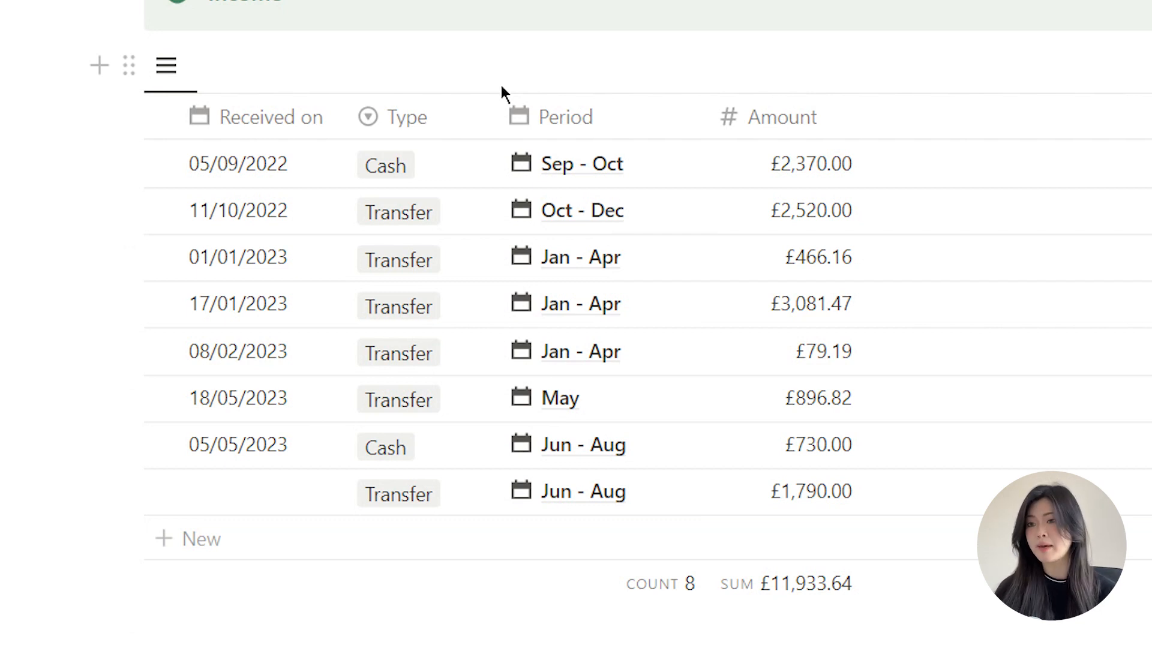
scroll(504, 93, down, 5)
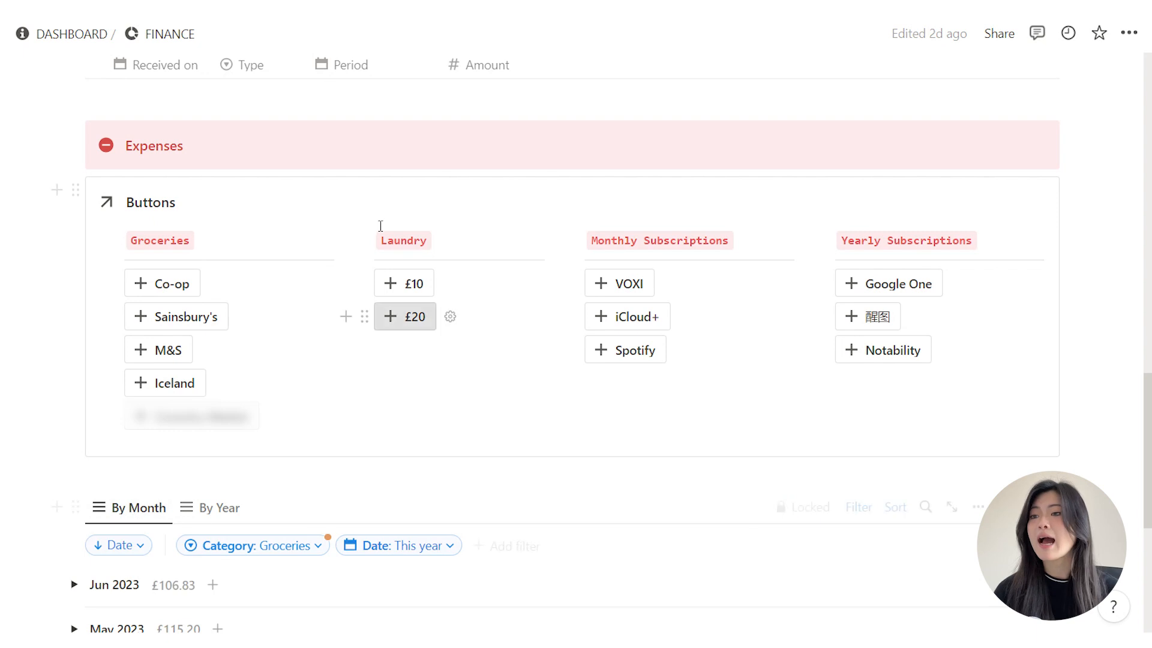
Step: Look over the Expenses quick-entry options and expand the Jun 2023 group in the By Month view
scroll(284, 230, down, 2)
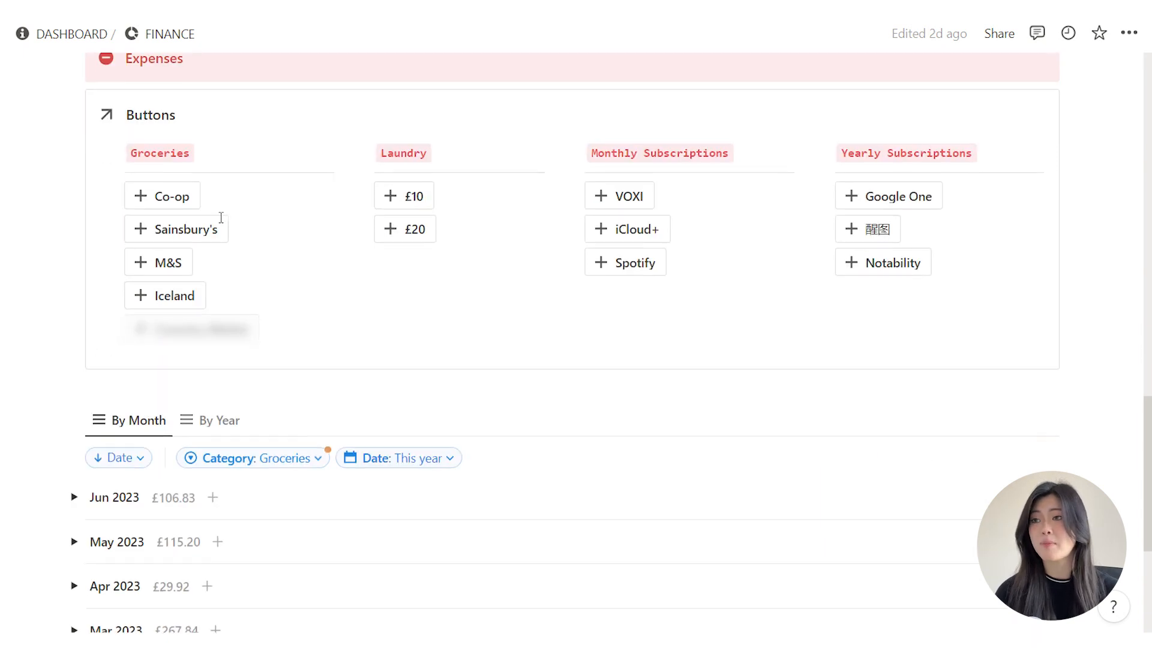
click(110, 502)
scroll(602, 300, down, 2)
scroll(601, 300, down, 3)
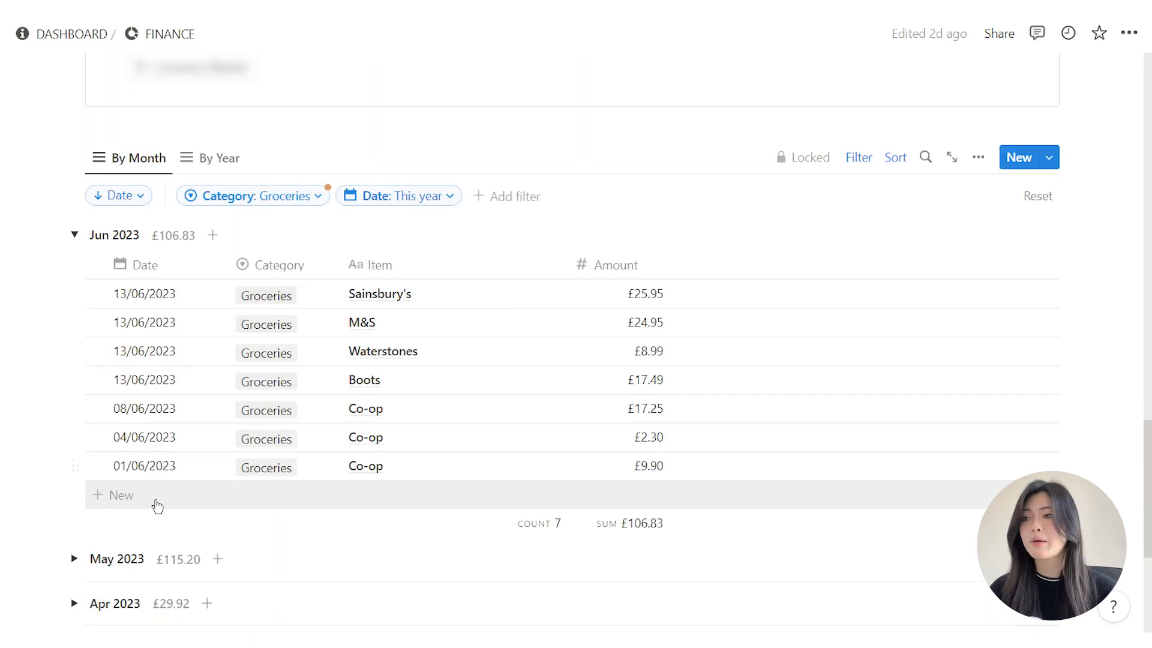
Step: Try adding a new Groceries expense to the Jun 2023 group with the item name "dvdv"
click(154, 505)
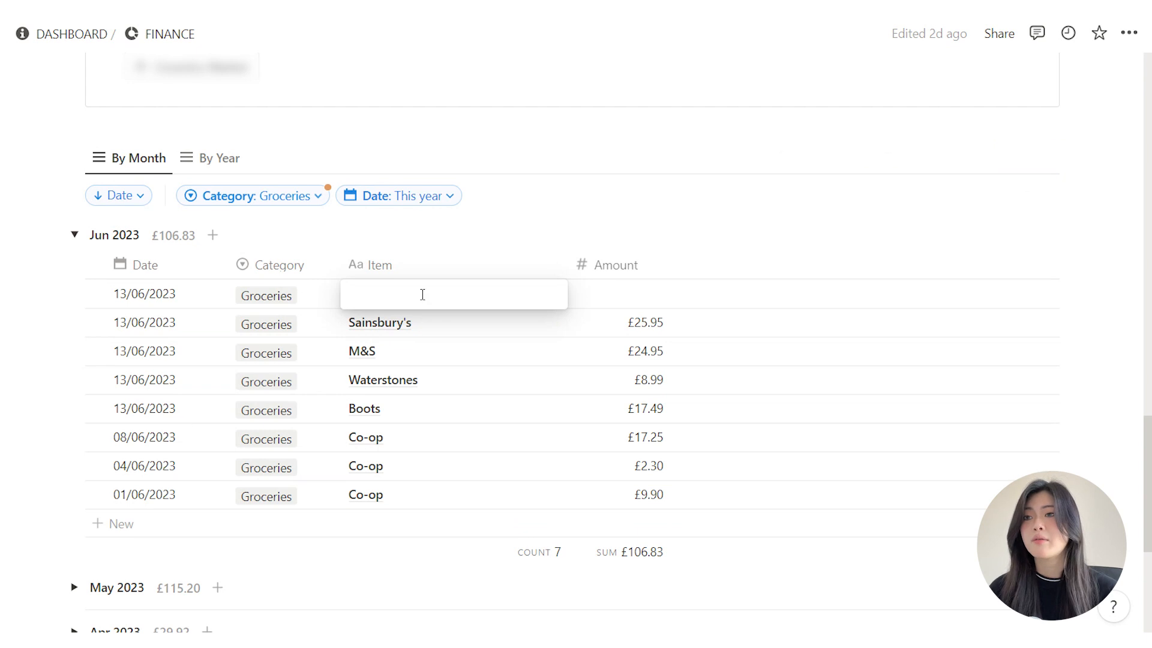
text(dvdv)
click(637, 290)
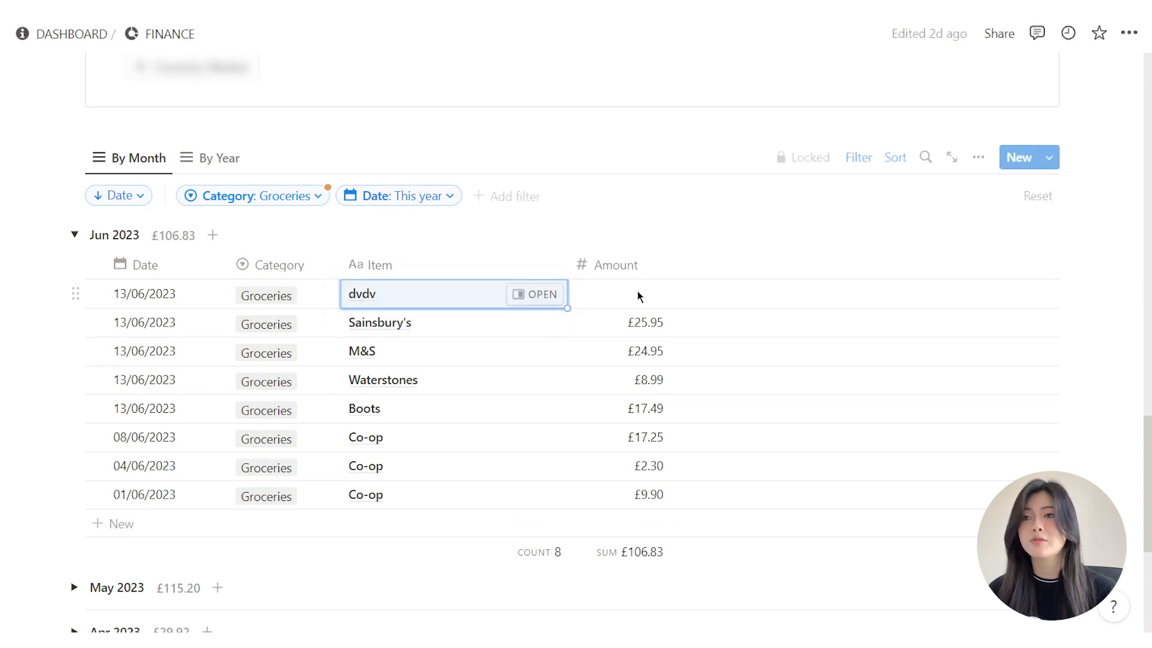
click(637, 290)
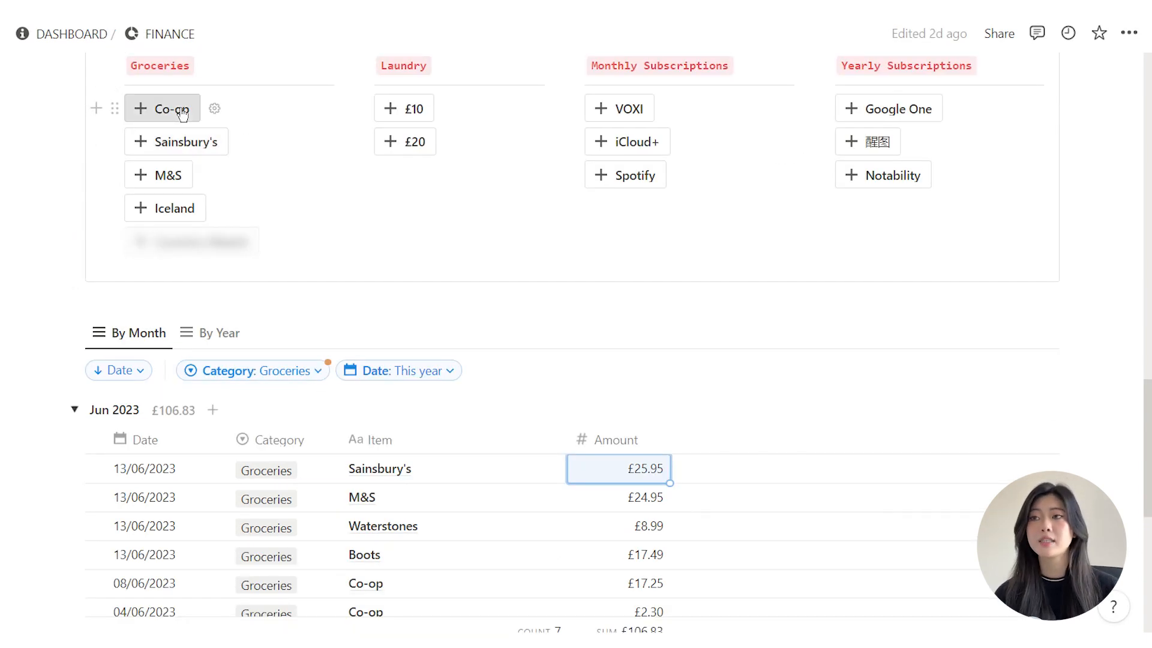
Step: Create a Co-op expense from the Groceries quick entries and set its amount to 2.50
click(182, 114)
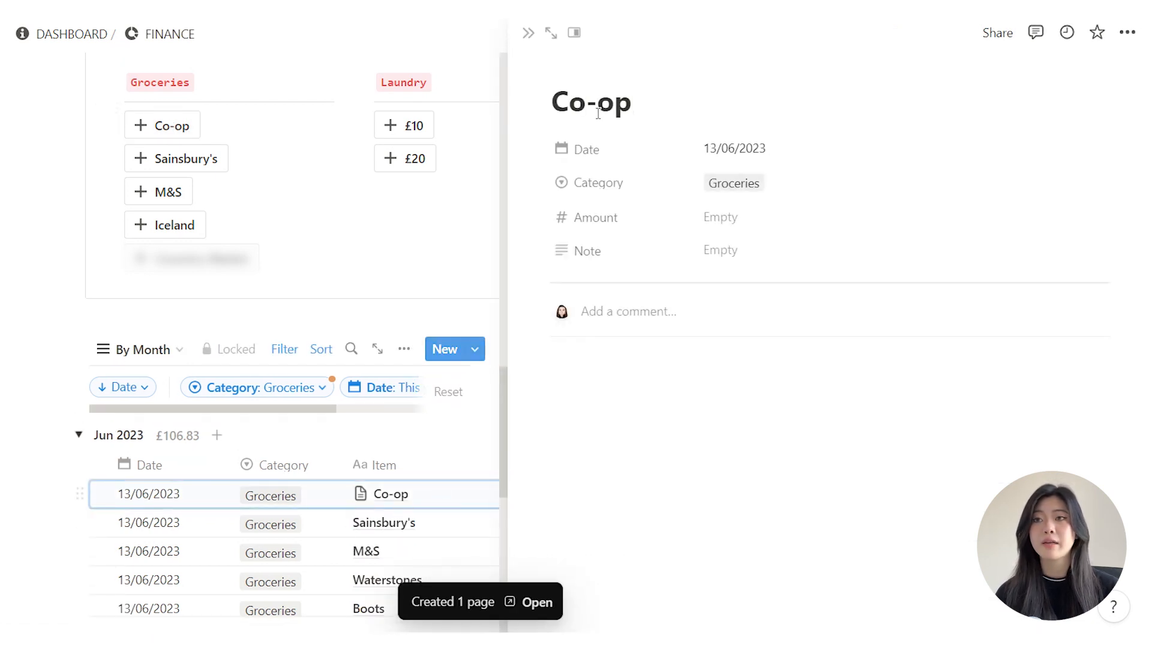
click(750, 218)
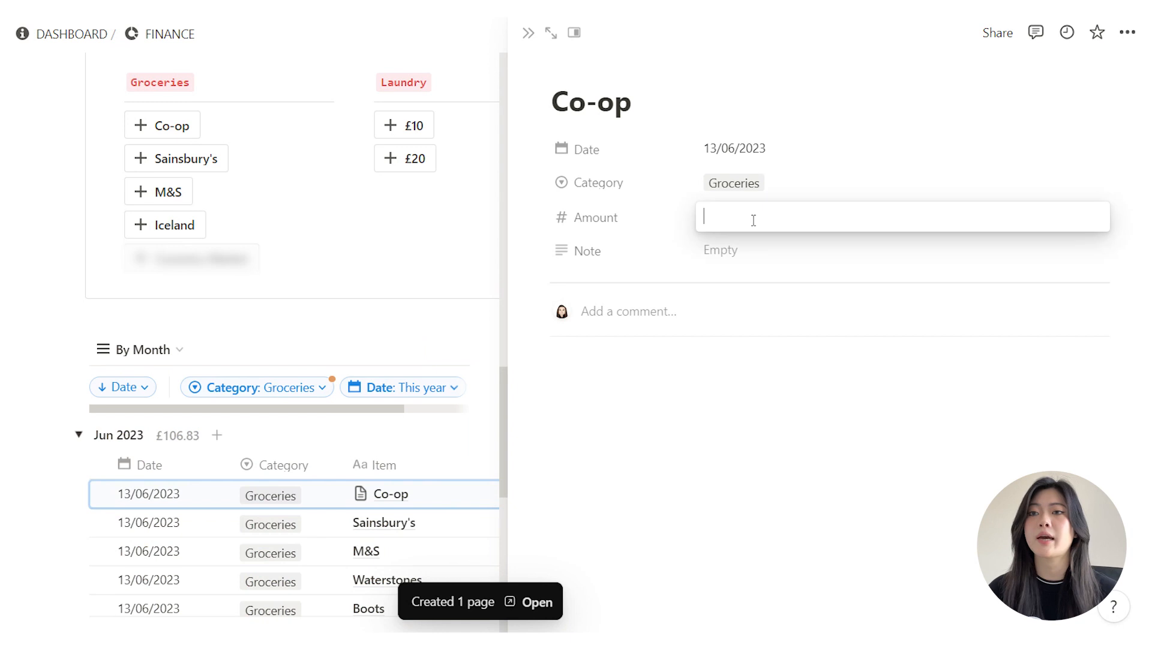
text(2.50)
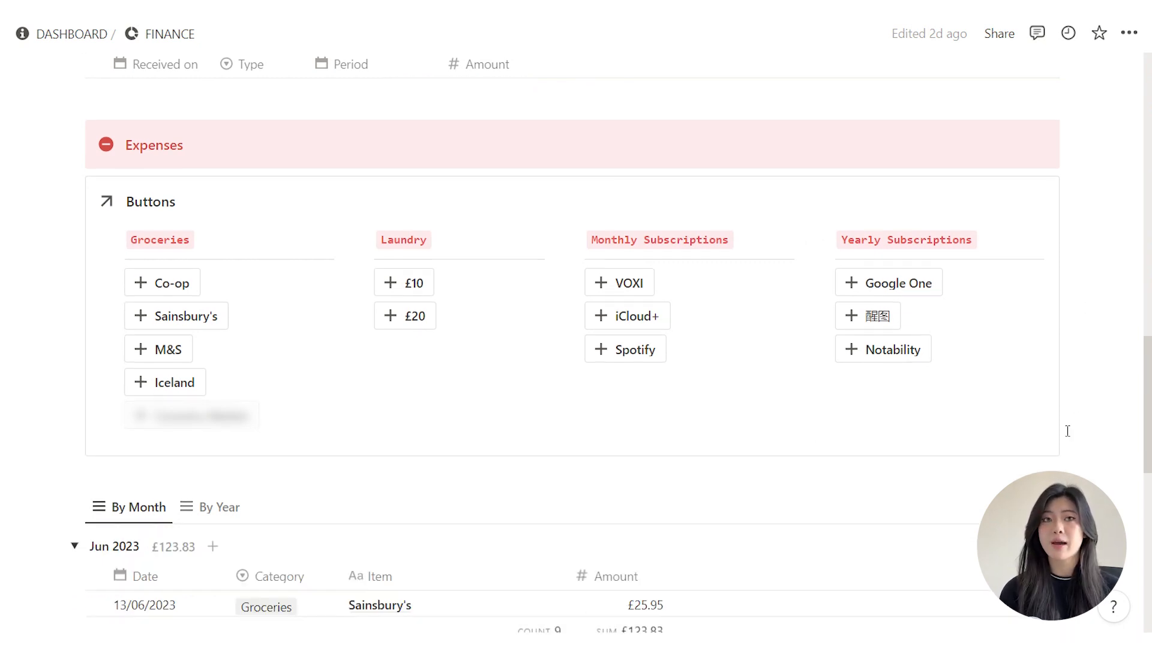
Step: Add a Spotify expense from the Monthly Subscriptions quick entries, then undo that entry
click(629, 351)
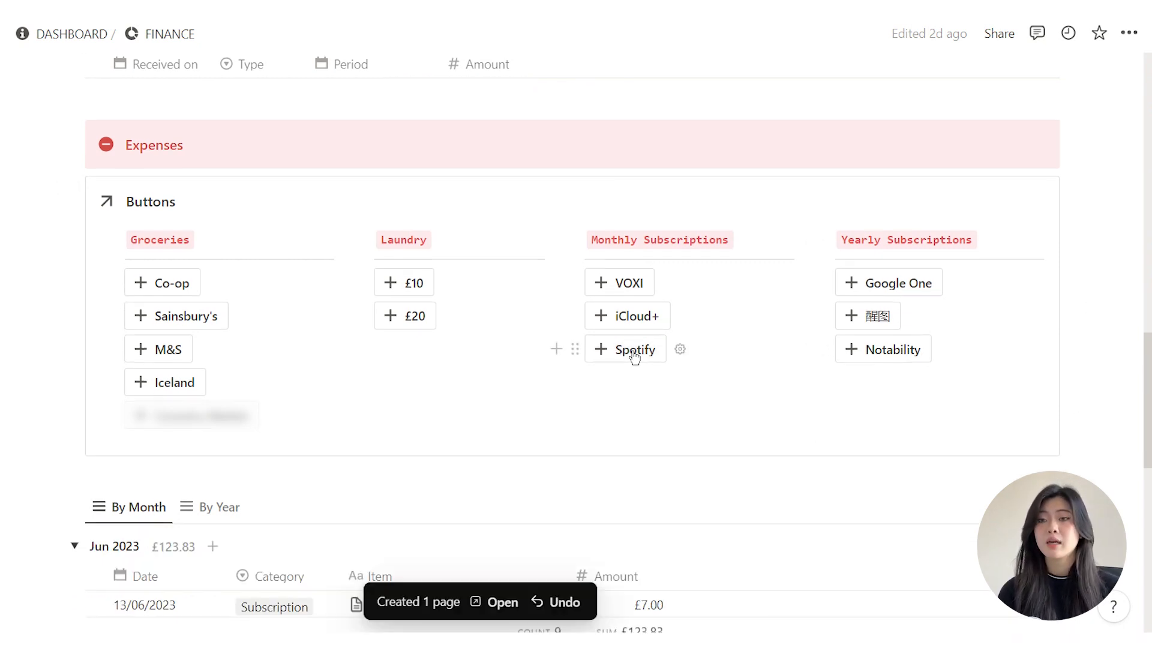
scroll(643, 400, down, 6)
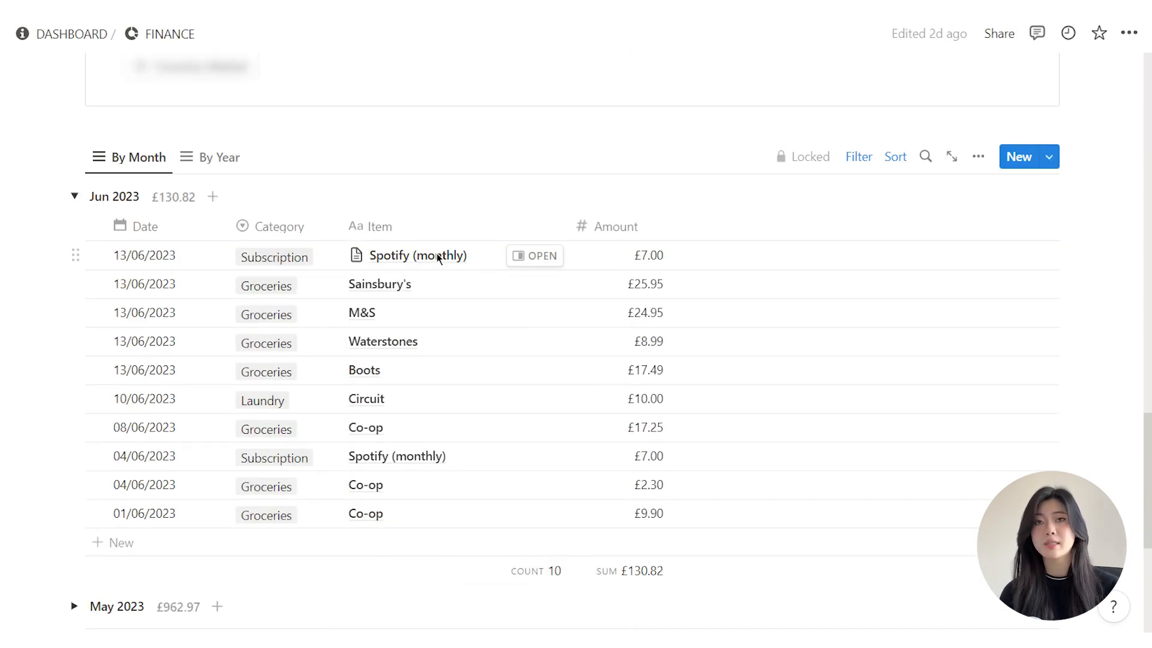
key(ctrl+z)
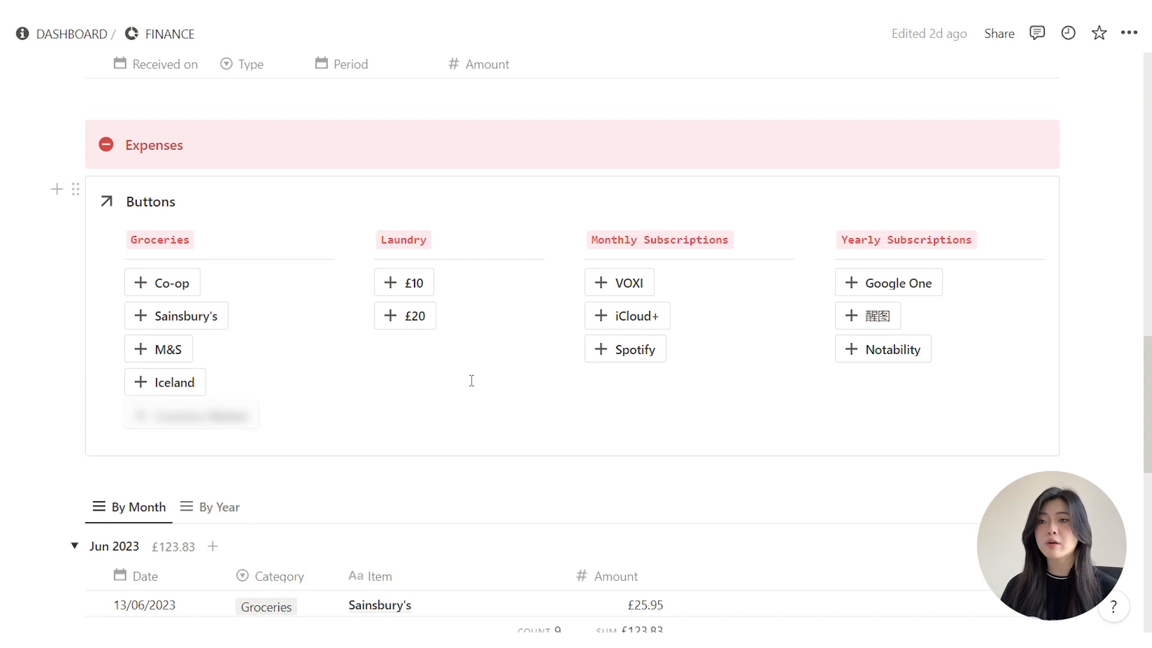
Step: Filter the By Month expenses table to the Shopping category
scroll(472, 380, down, 6)
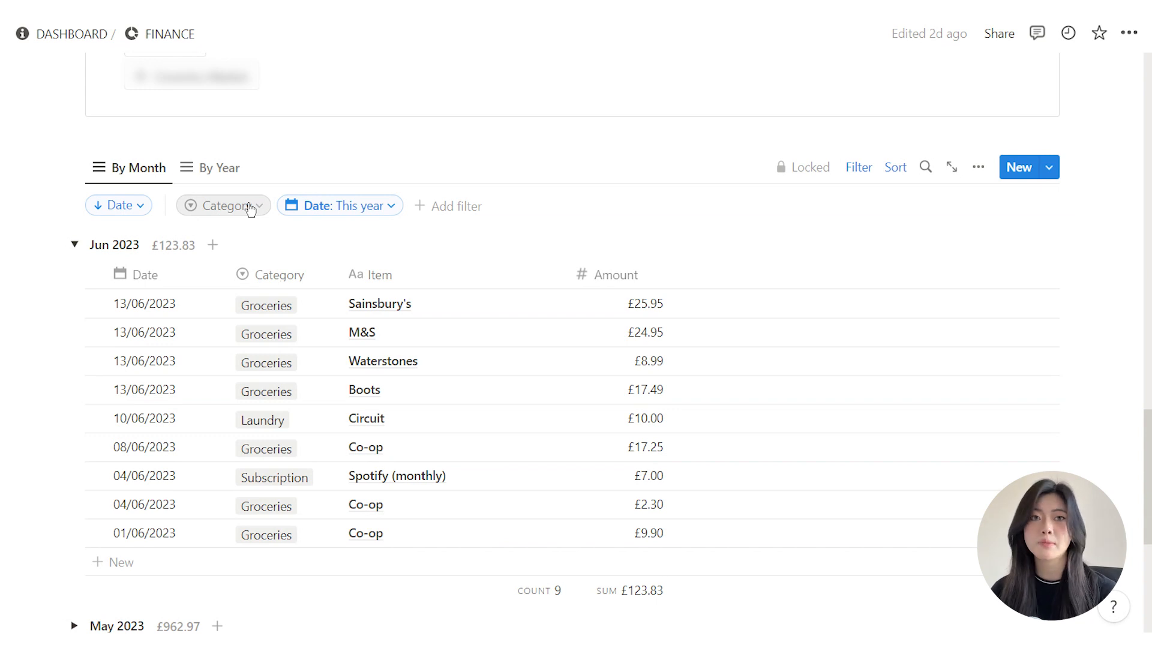
click(250, 208)
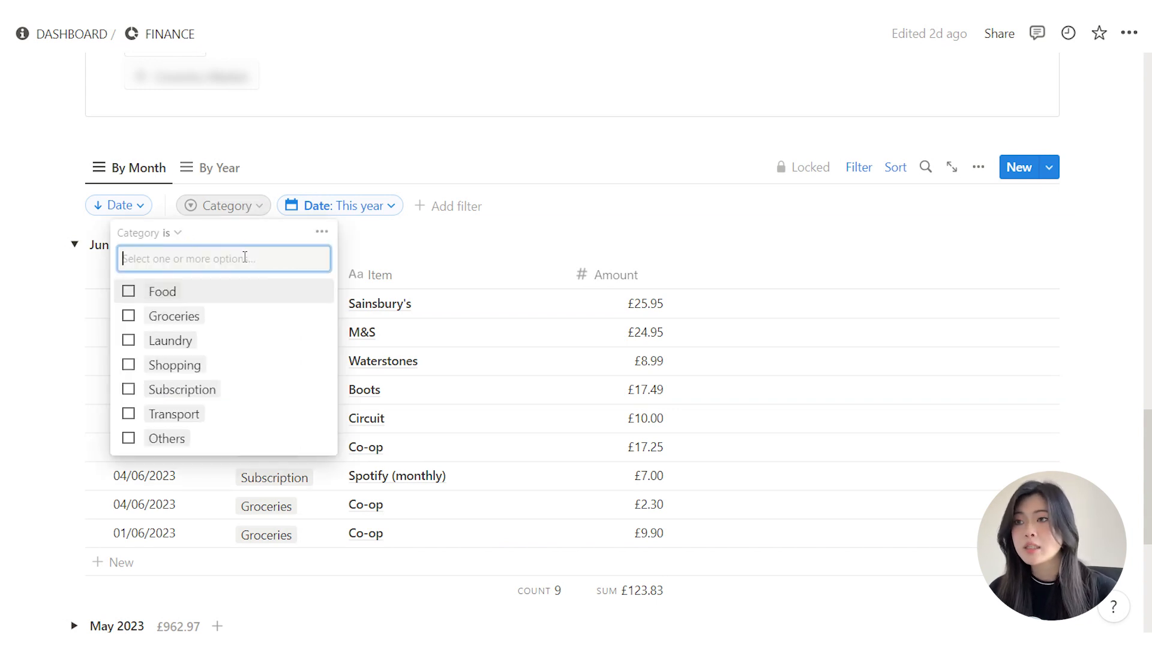
click(226, 370)
click(450, 137)
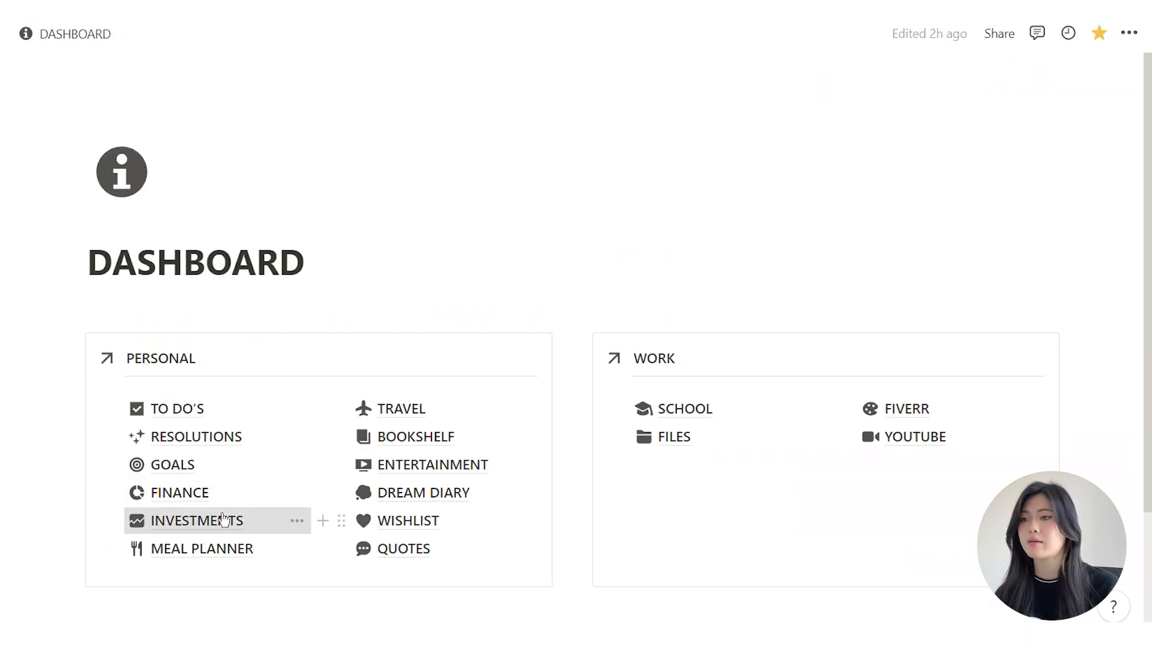
Step: Open the INVESTMENTS page from the dashboard and review its investment tables, including the last invested date of Versa Cash
click(198, 520)
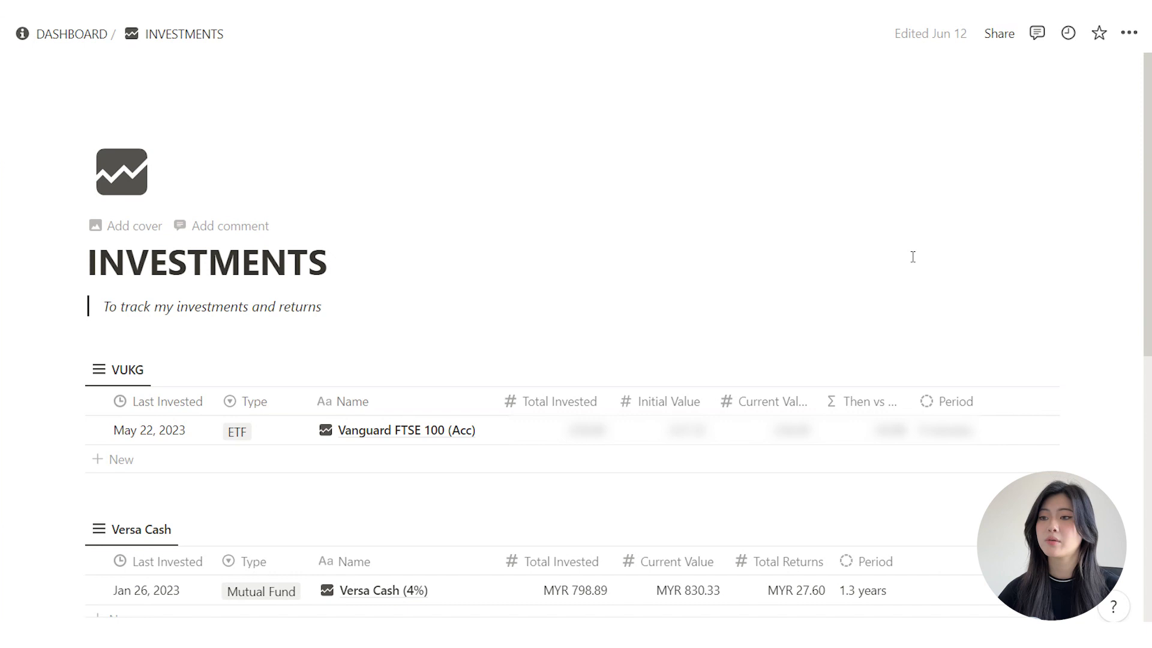
scroll(912, 257, down, 5)
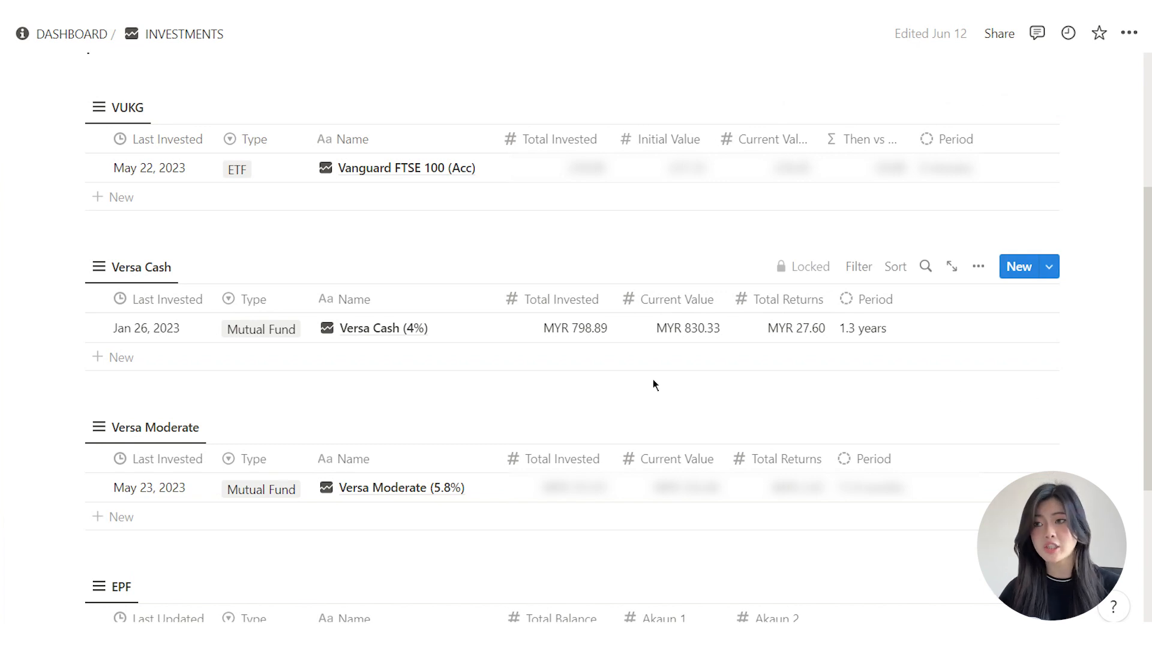
click(190, 325)
key(Escape)
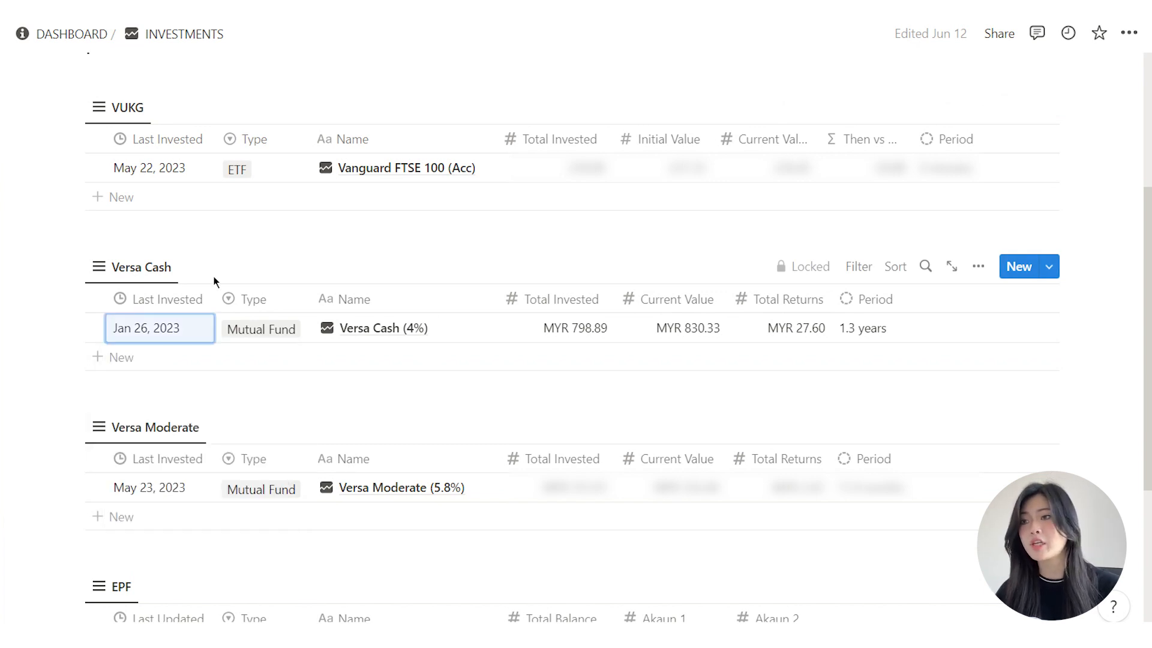
key(Escape)
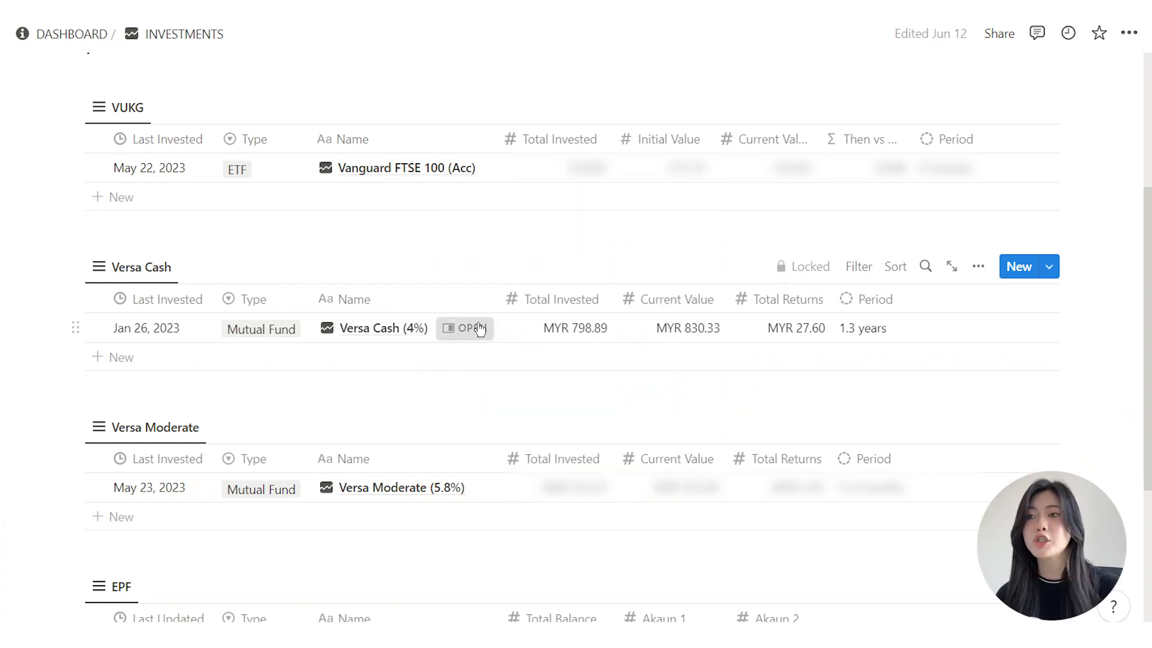
Step: Open the Versa Cash (4%) entry and examine its properties and its Performance and Transactions tables
click(478, 328)
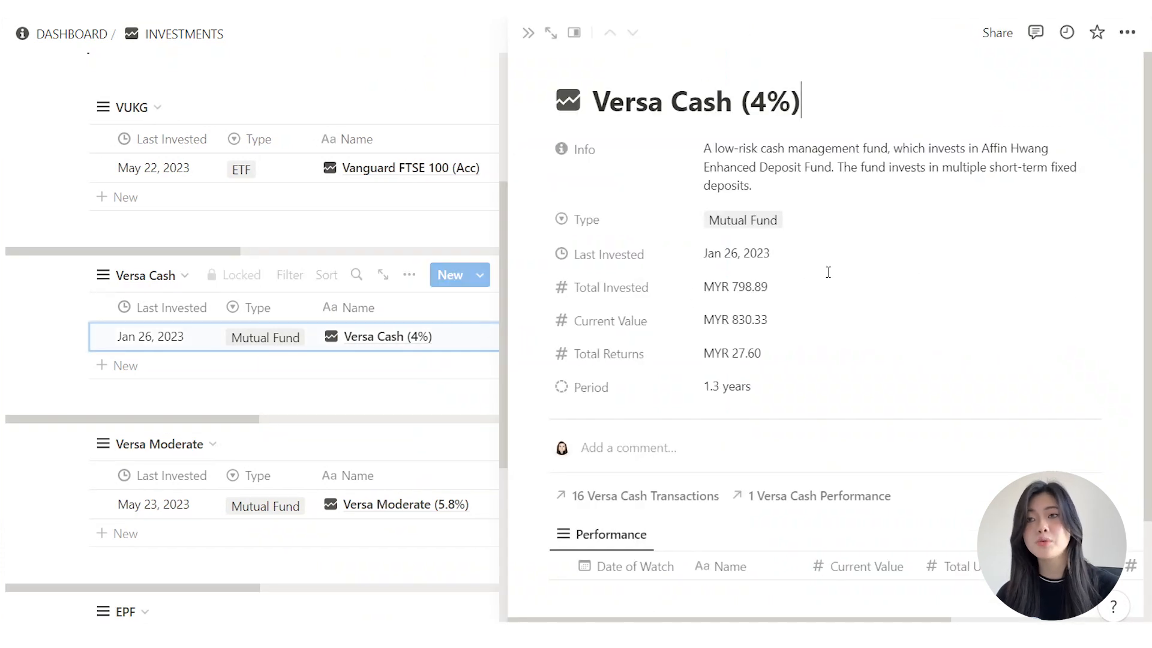
scroll(828, 272, down, 6)
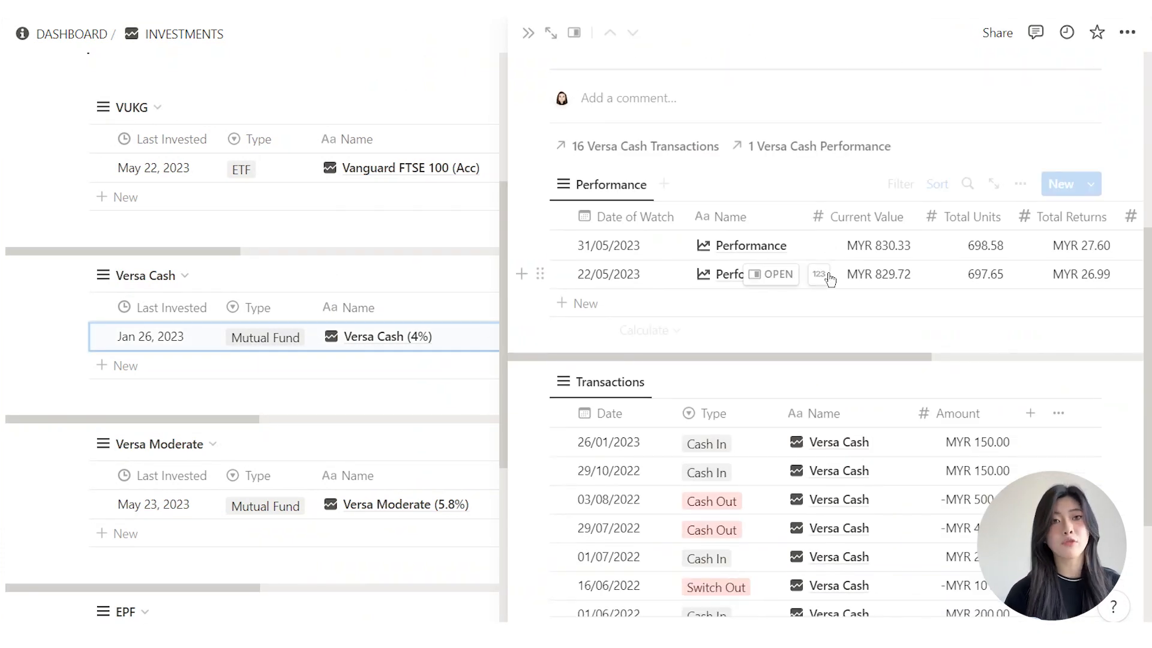
scroll(830, 278, down, 2)
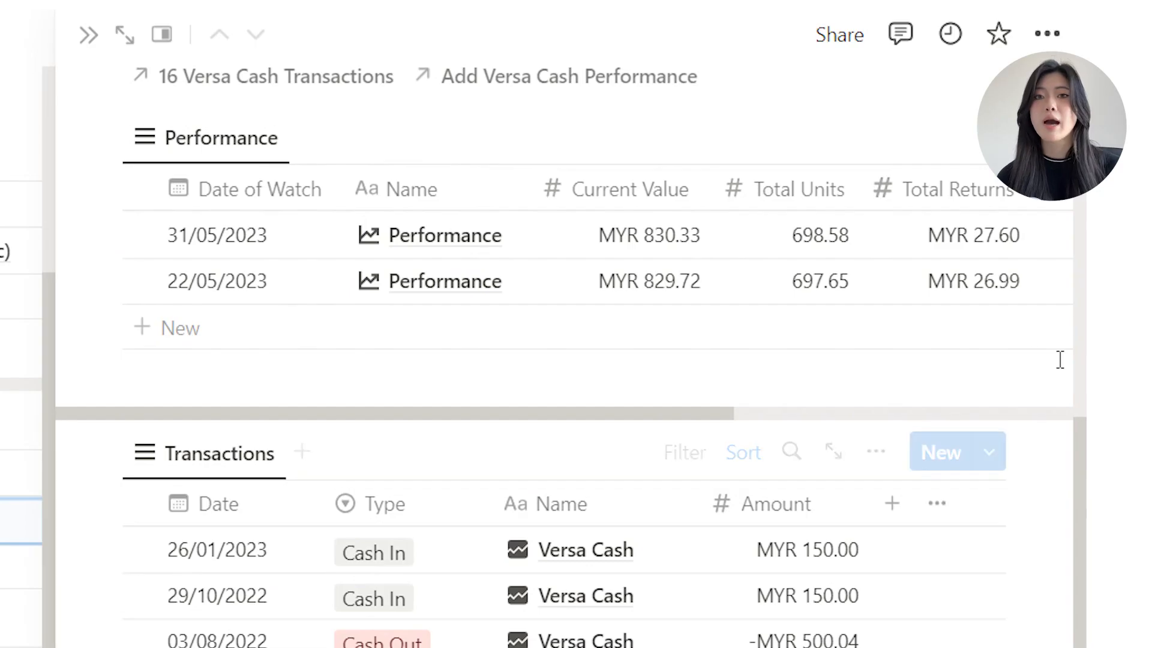
Step: View the templates available for new entries in the Versa Cash Performance table
scroll(1083, 369, up, 3)
click(992, 276)
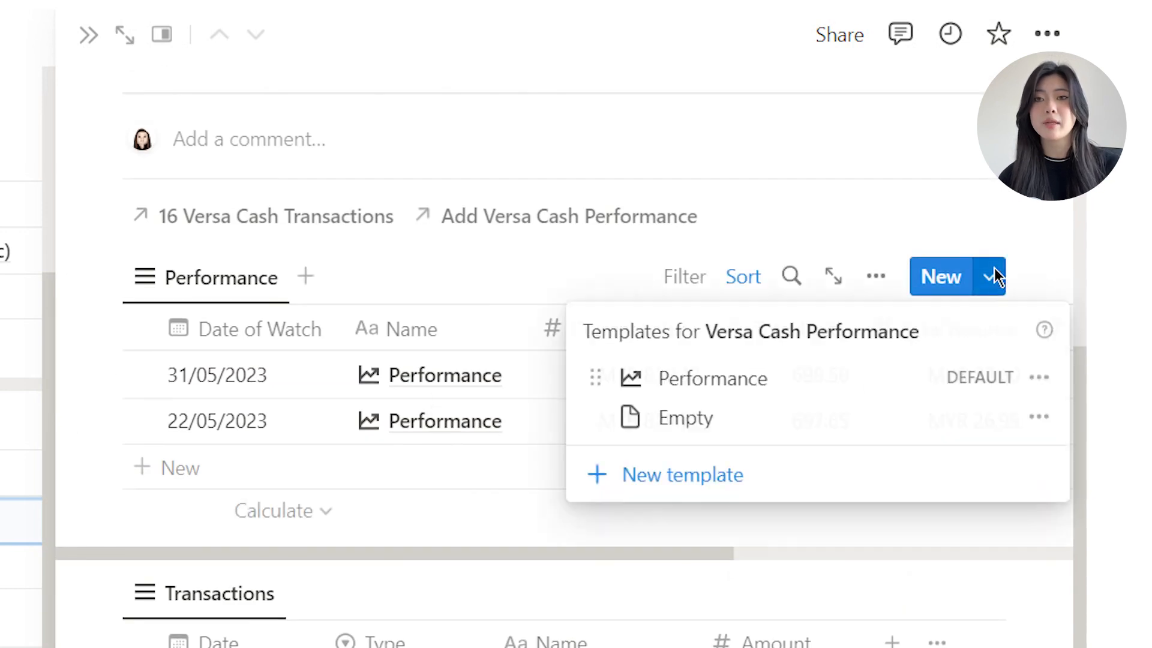
click(1014, 260)
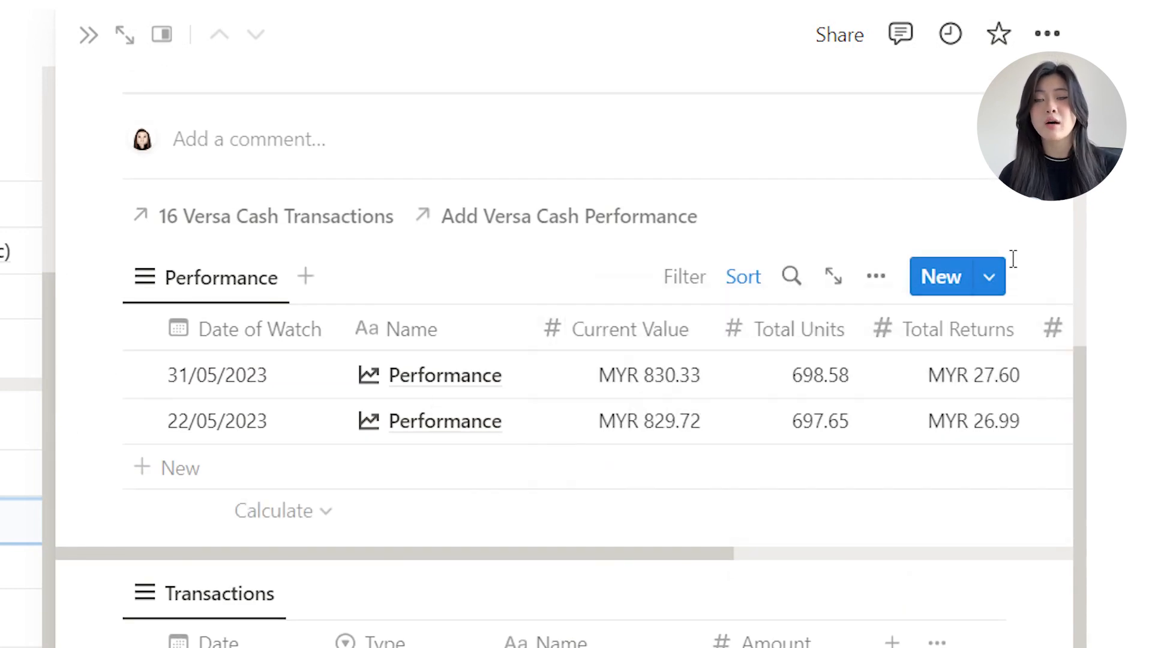
click(1001, 262)
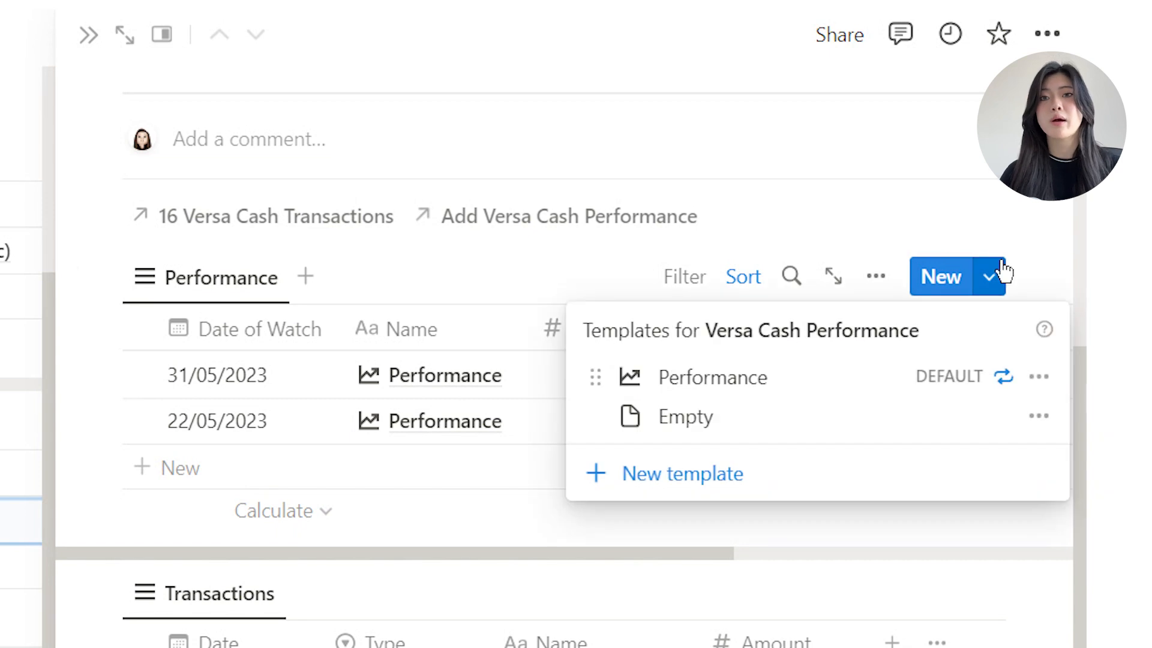
click(1000, 267)
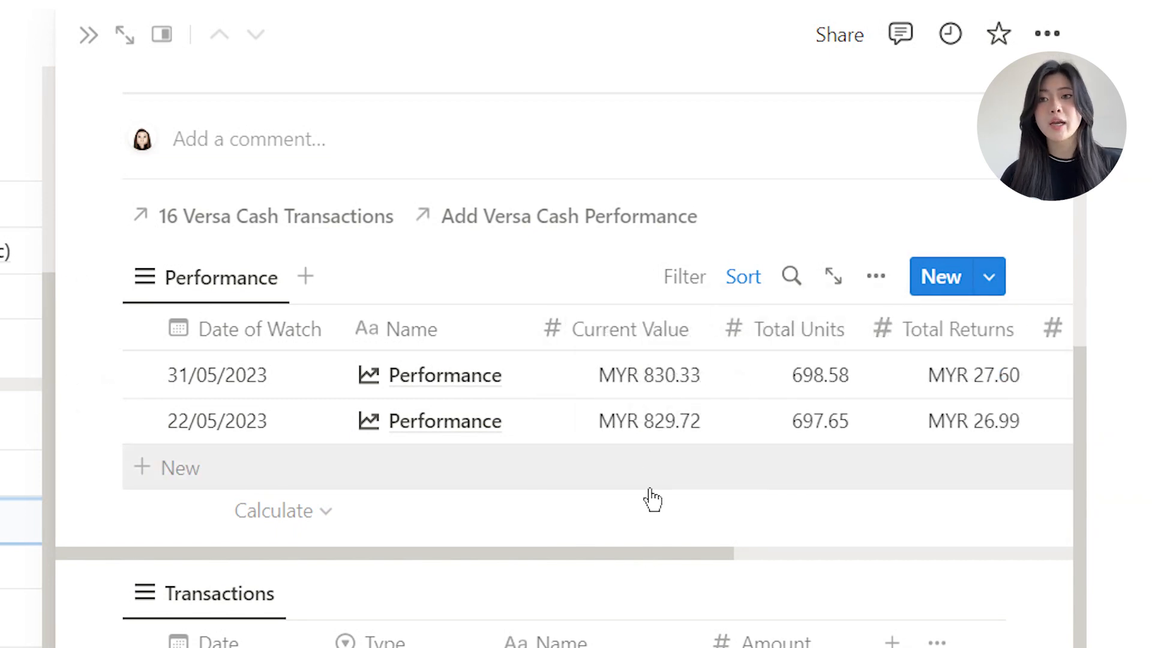
Step: Add an entry to the Versa Cash Performance table with a Current Value of MYR 900
click(228, 466)
key(Escape)
click(229, 465)
key(Escape)
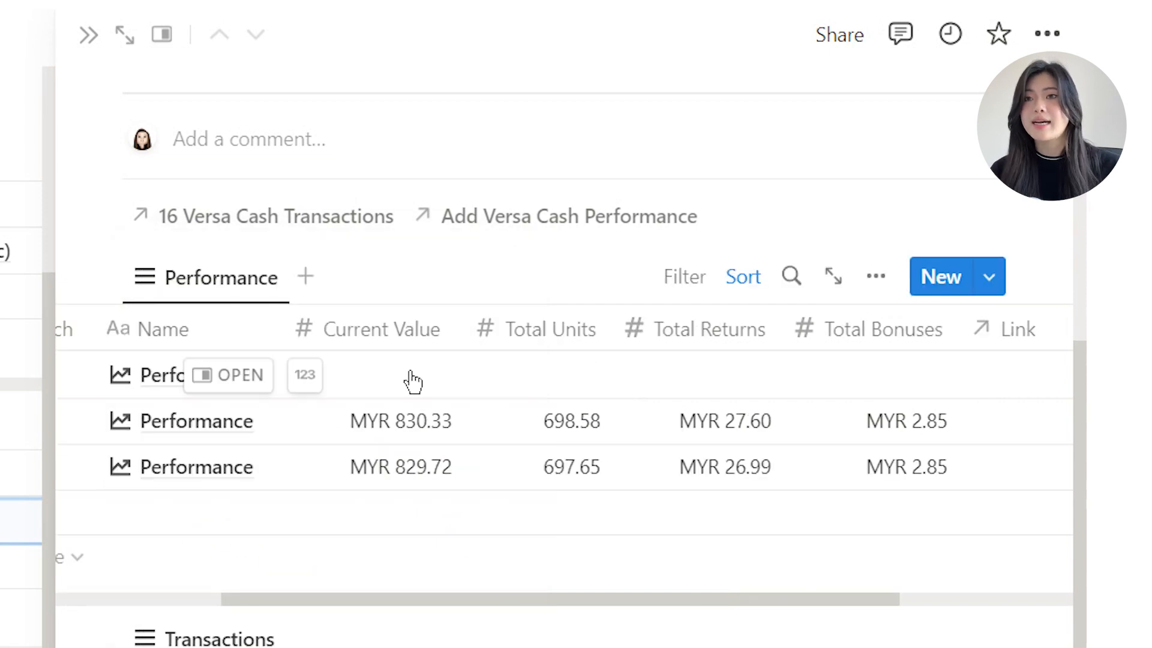
click(409, 381)
text(900)
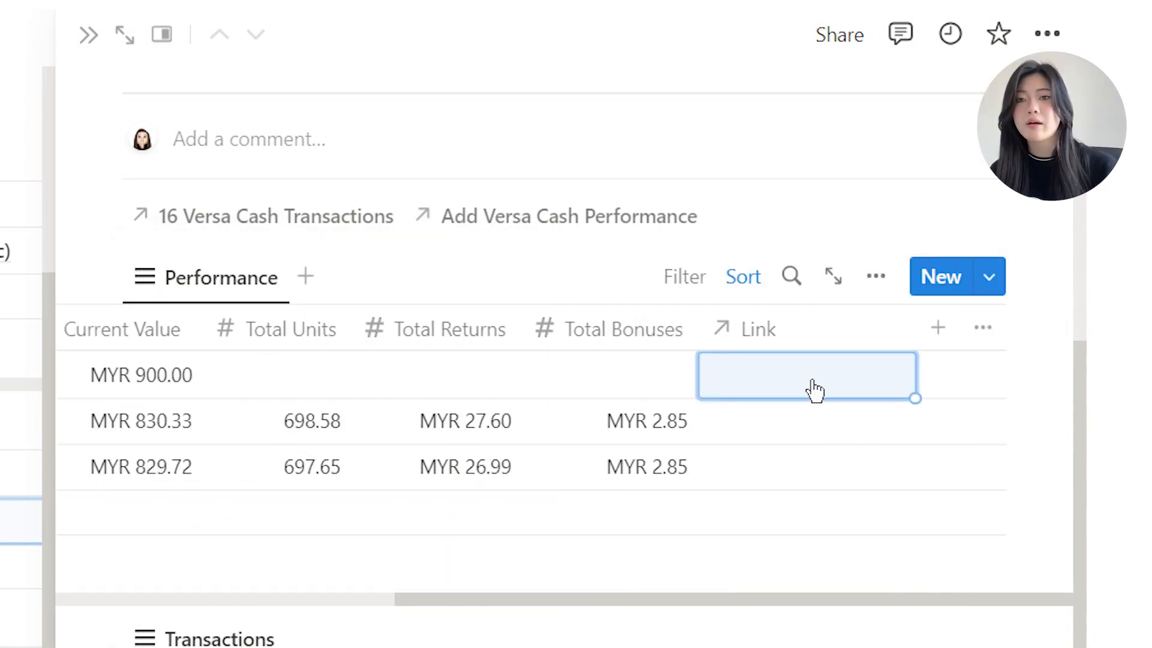
Step: Link the new MYR 900 Performance entry to the Versa Cash (4%) page
click(811, 381)
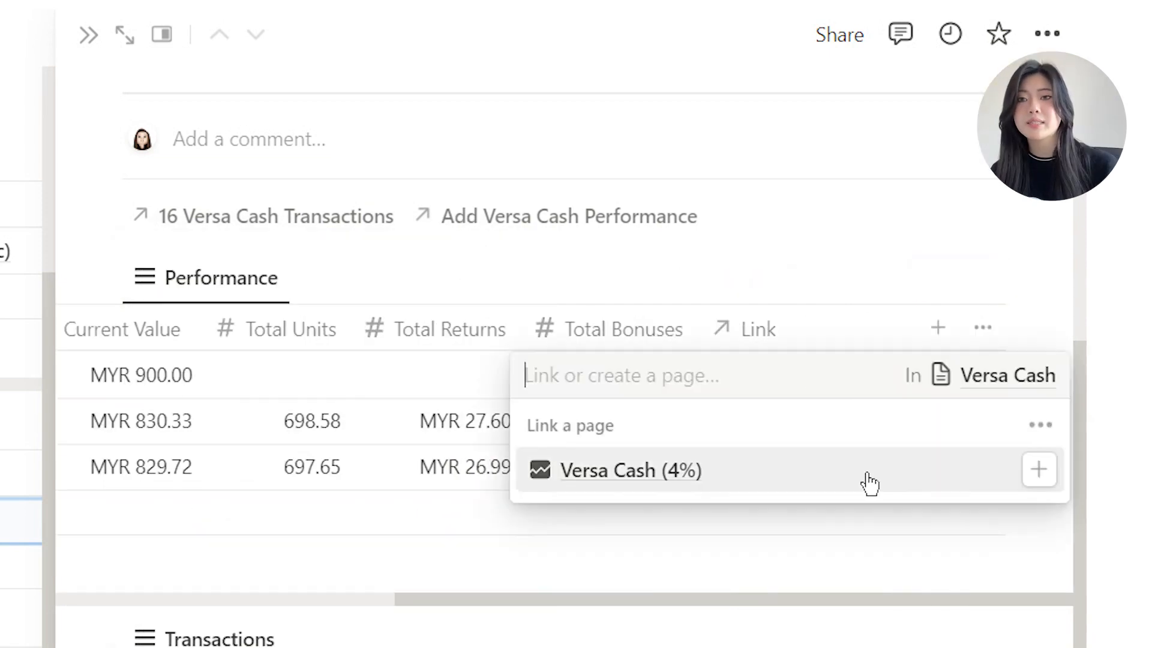
click(788, 480)
key(Escape)
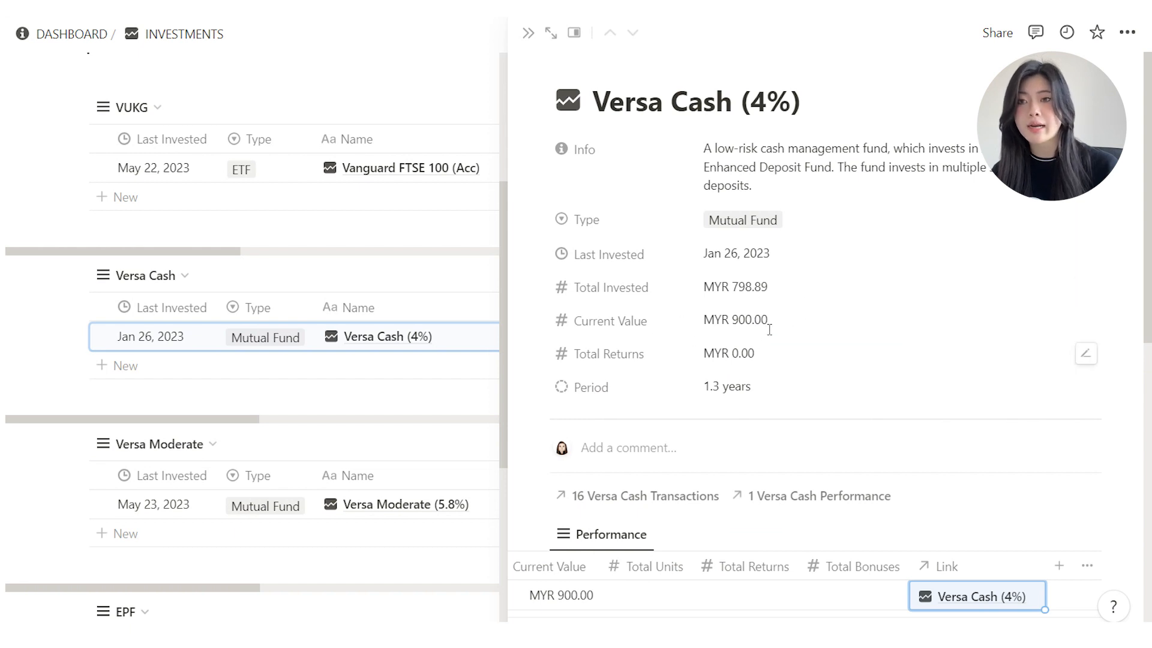
Step: Delete the MYR 900 Performance entry and link the 31/05/2023 entry back to Versa Cash (4%)
scroll(813, 282, down, 5)
click(525, 332)
click(372, 213)
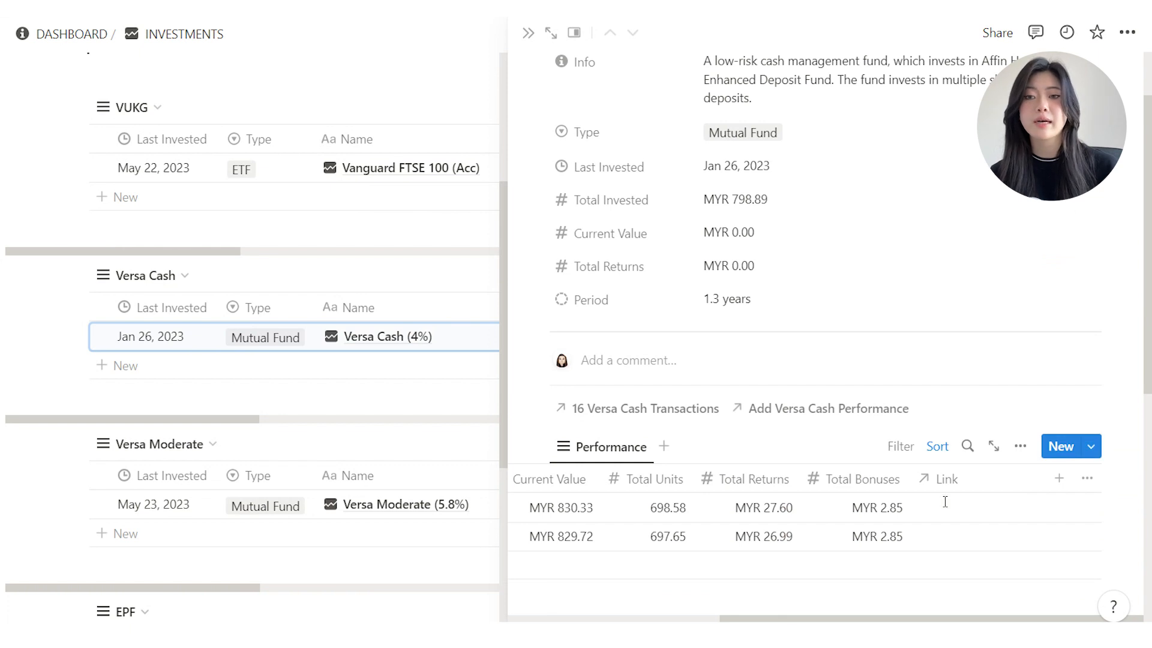
click(947, 509)
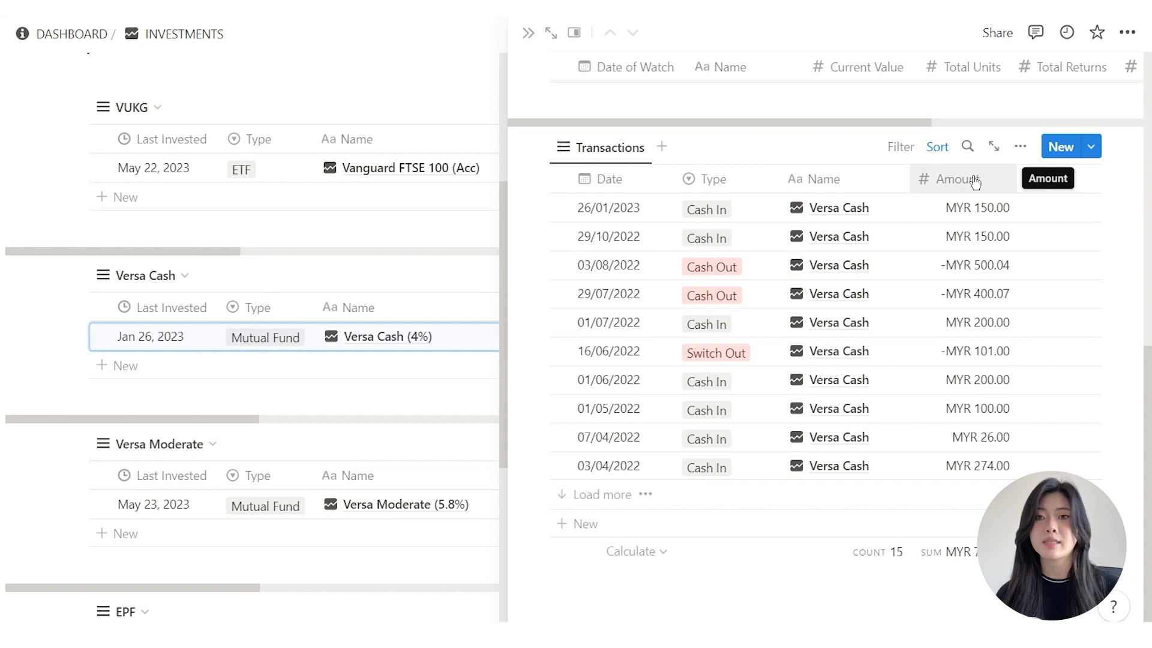
Step: View the templates for new Versa Cash Transactions entries and compare the table's Amount sum with the Total Invested property
click(1090, 147)
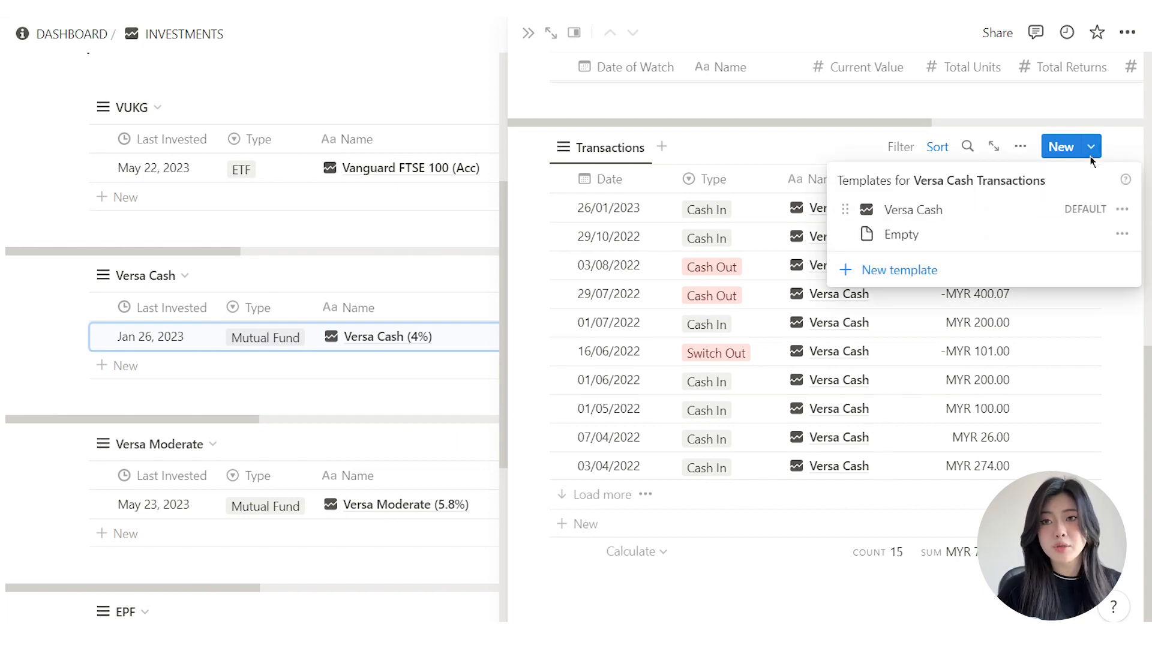
click(1092, 157)
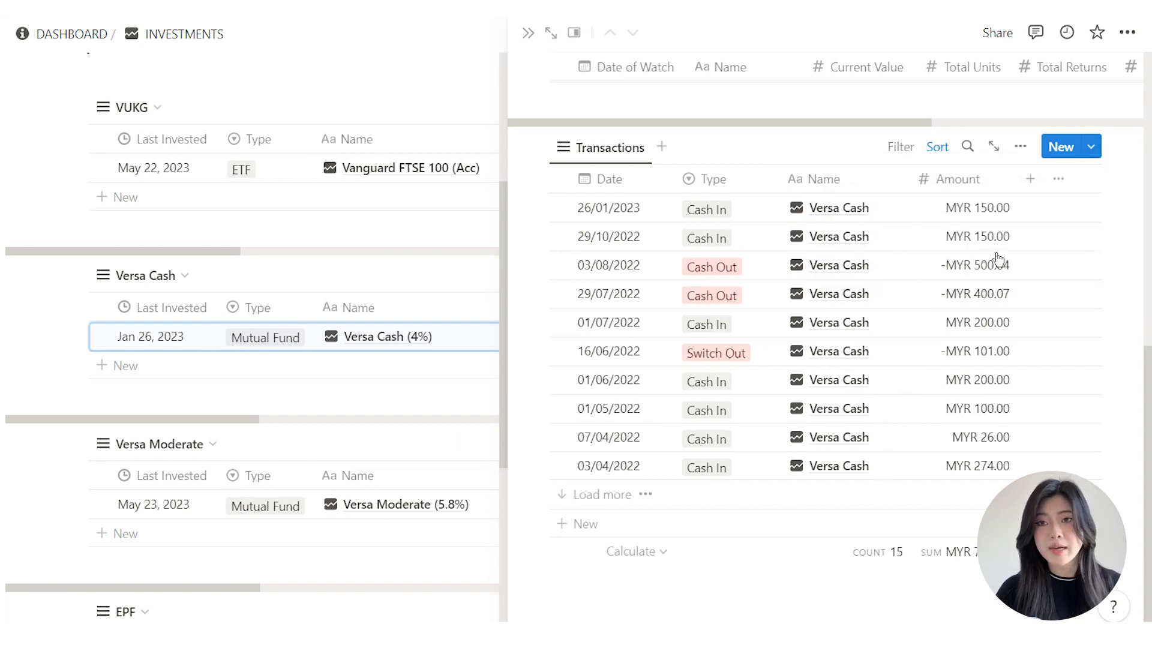
click(823, 209)
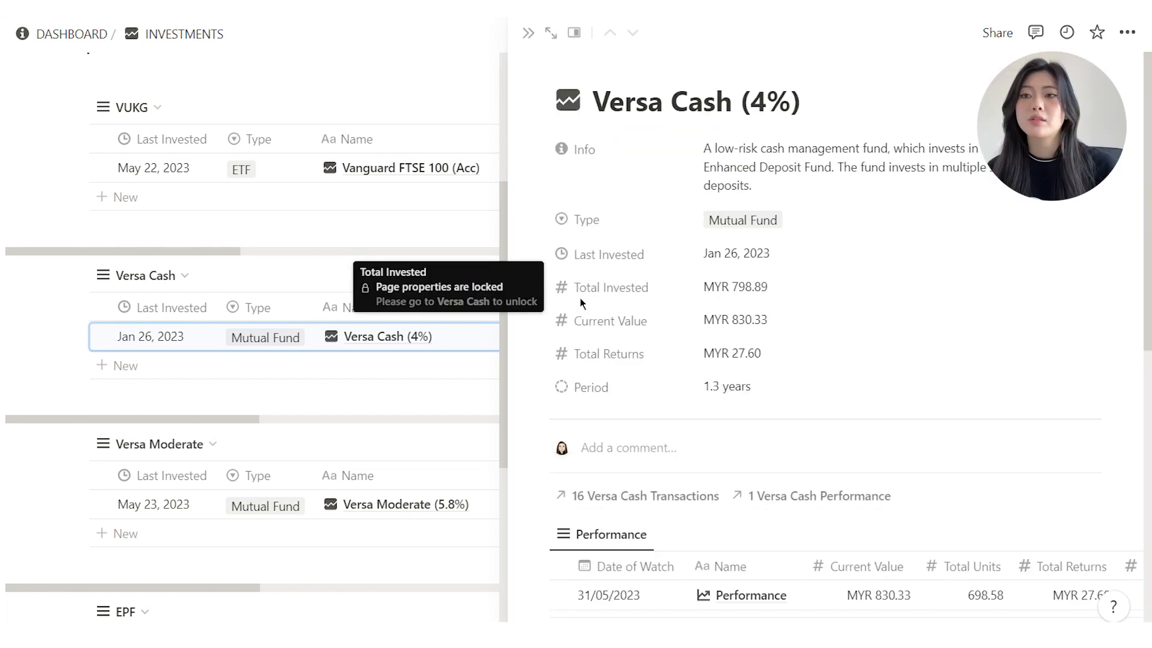
scroll(954, 335, down, 10)
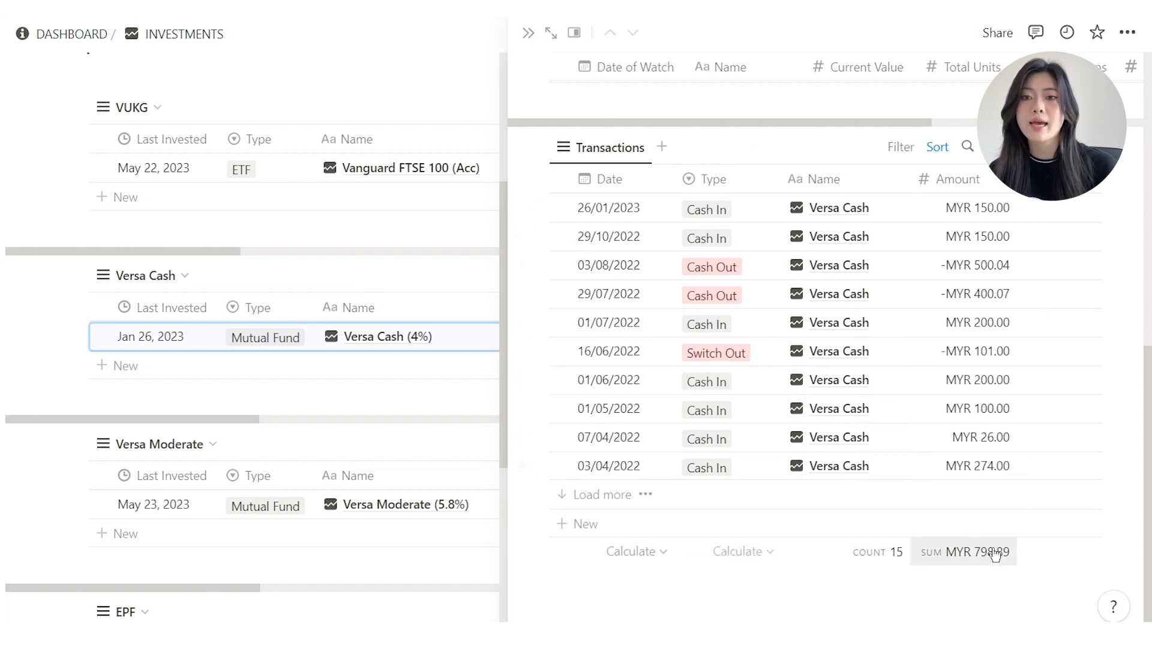
scroll(735, 240, up, 10)
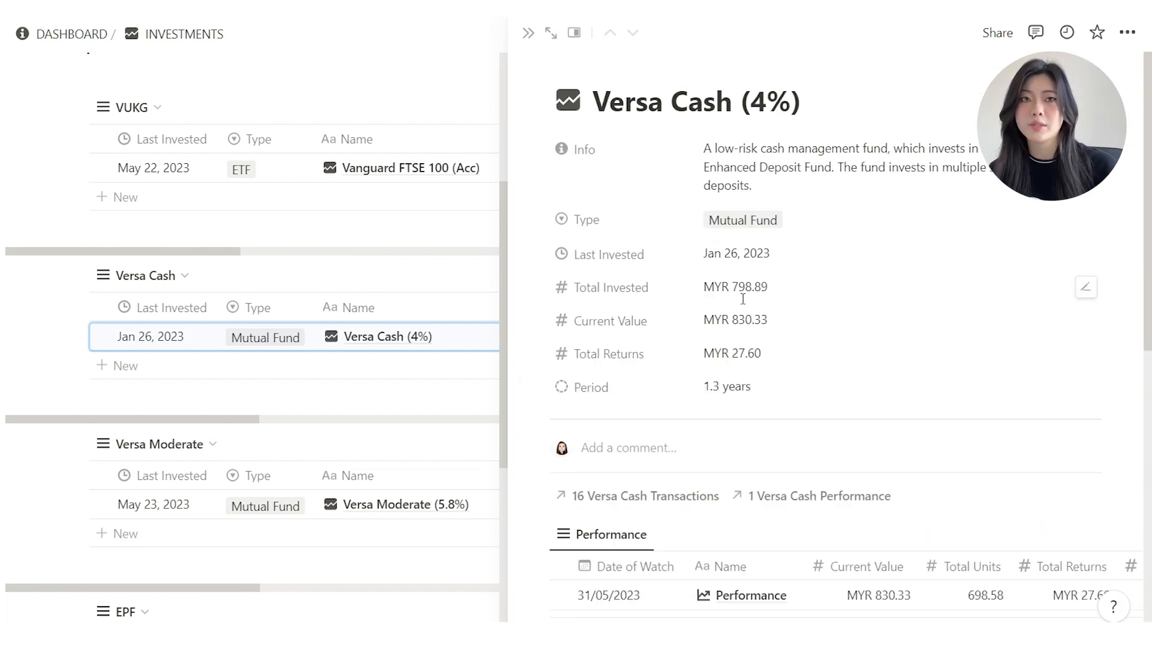
Step: Add a Versa Cash transaction dated 13/06/2023 with an Amount of MYR 100
scroll(628, 432, down, 5)
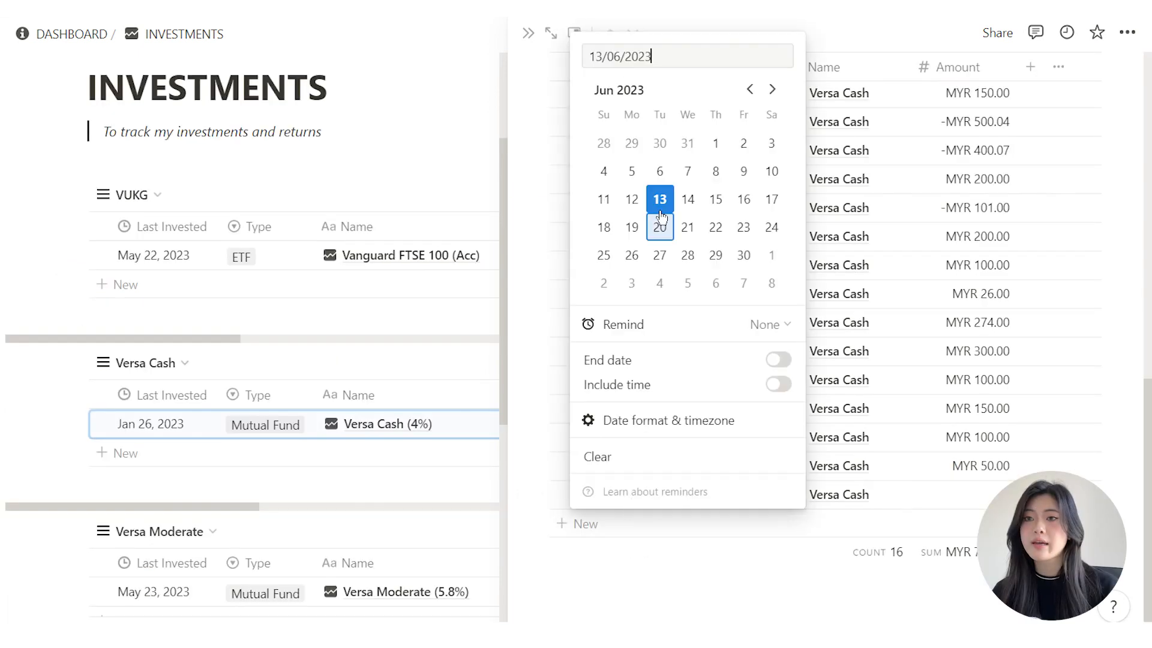
click(662, 201)
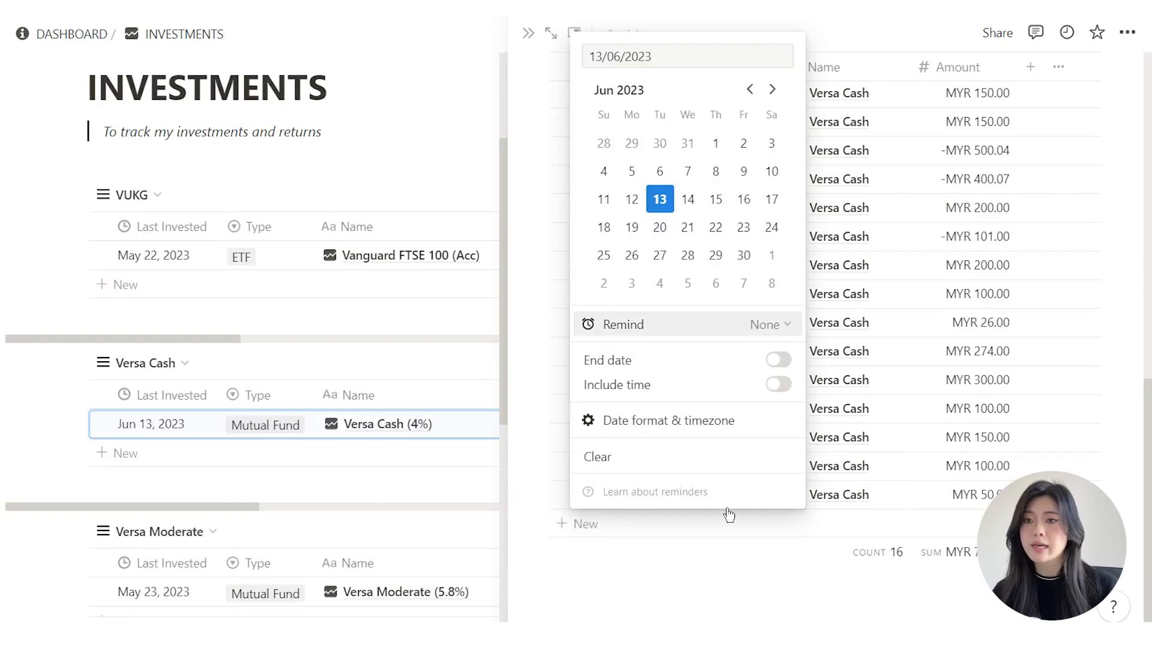
click(990, 142)
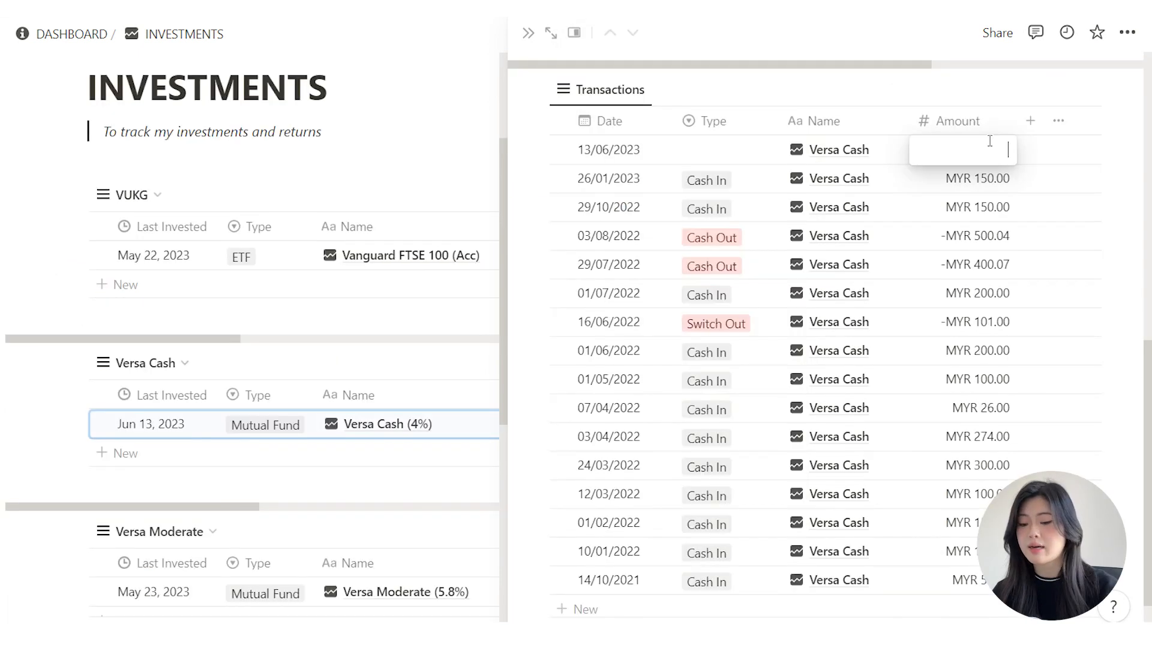
text(100)
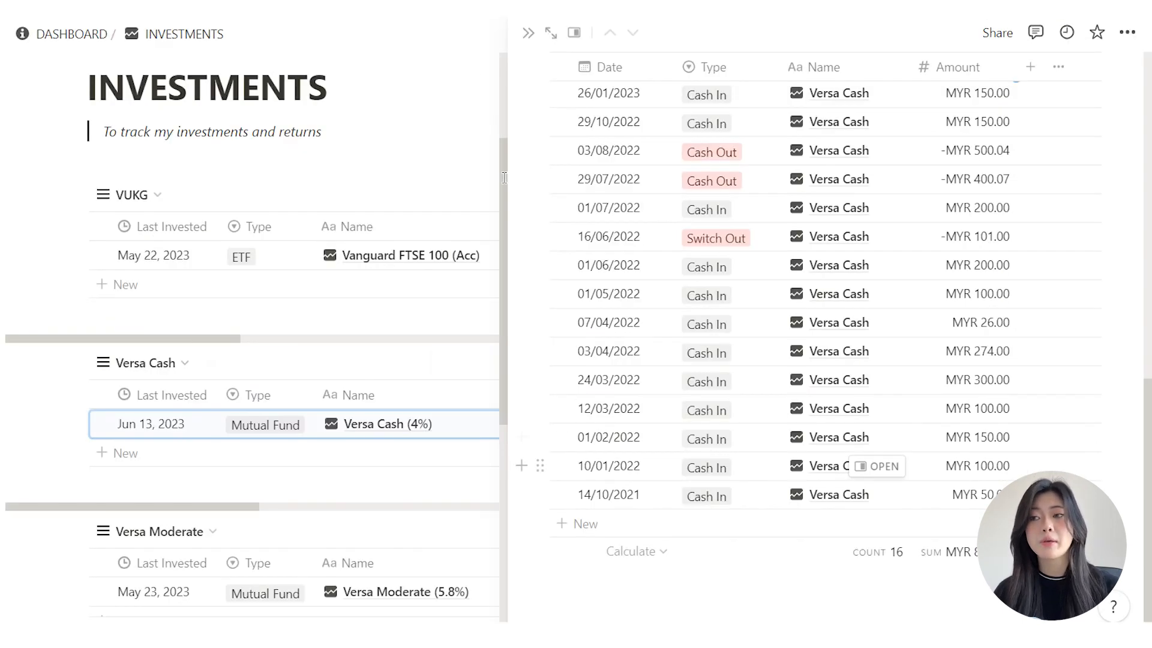
Step: Review the properties of the Versa Cash (4%) entry, including Period, and close it
click(524, 45)
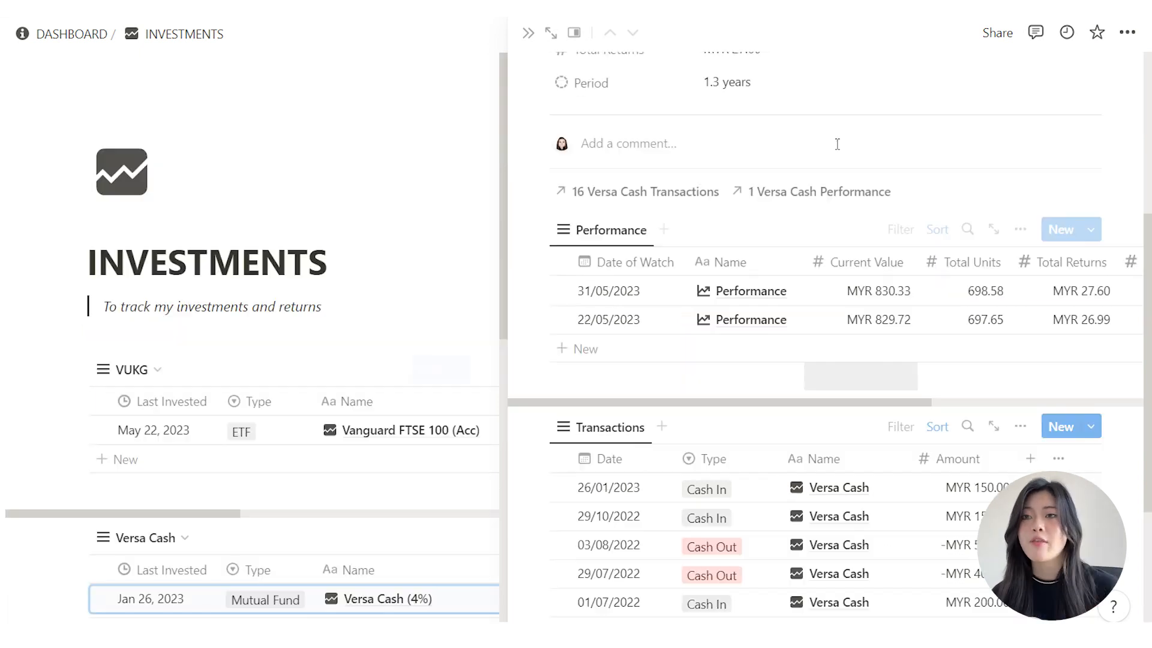
scroll(761, 389, up, 5)
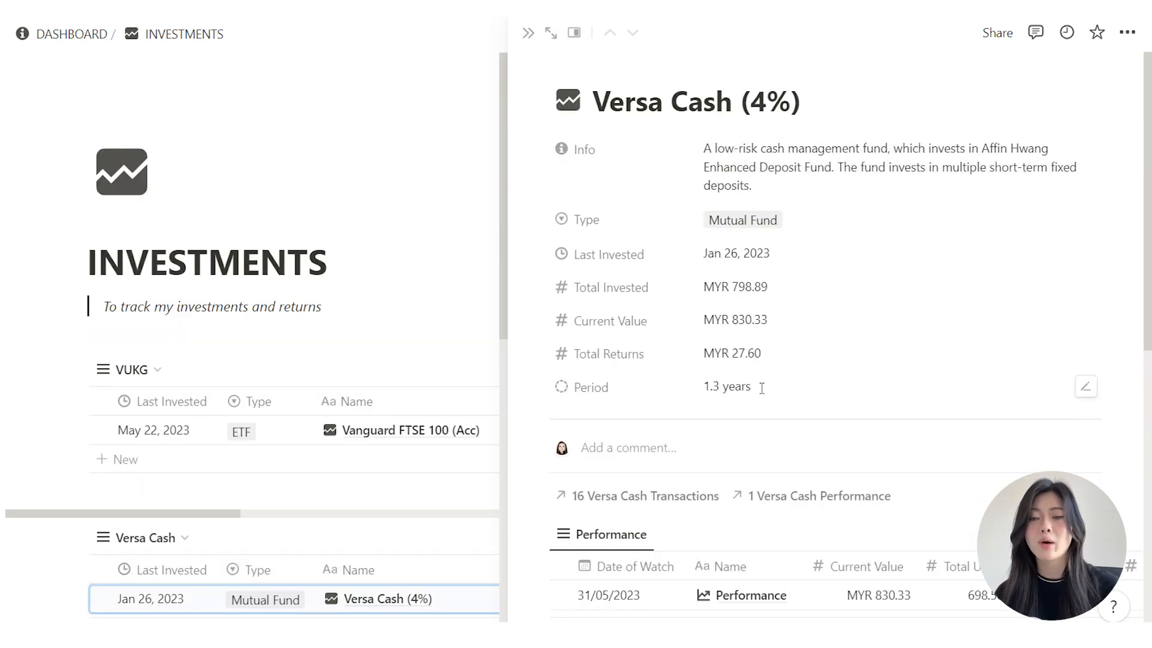
key(Escape)
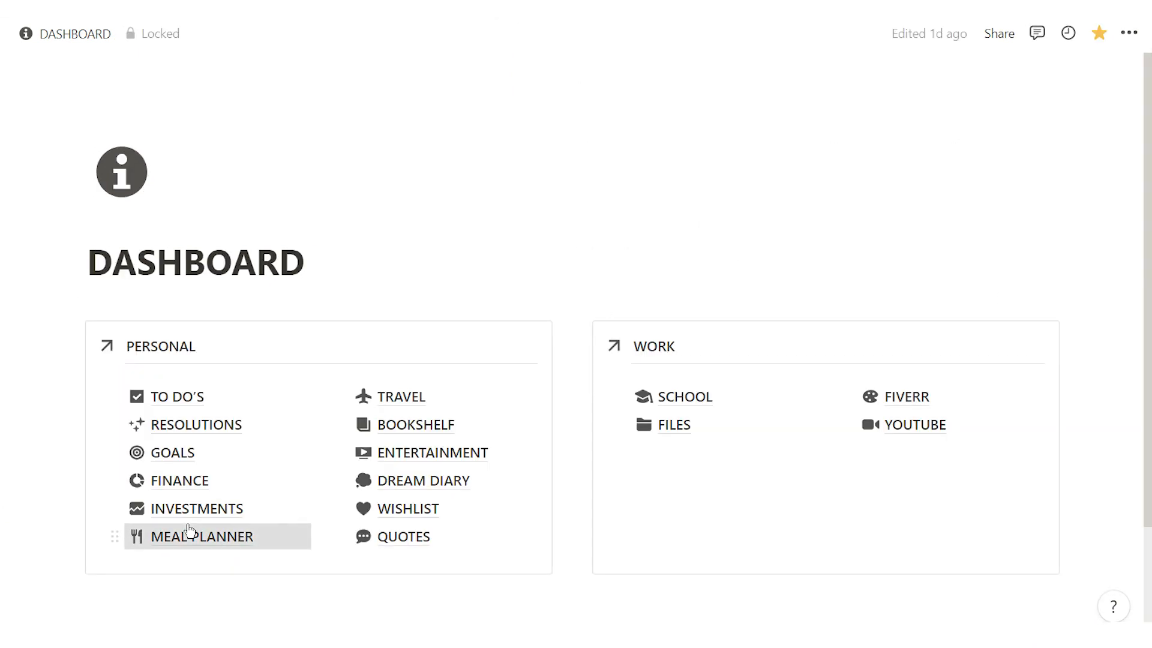
Step: Open the MEAL PLANNER page from the dashboard and review its Shopping List and Meal Plan sections
click(295, 533)
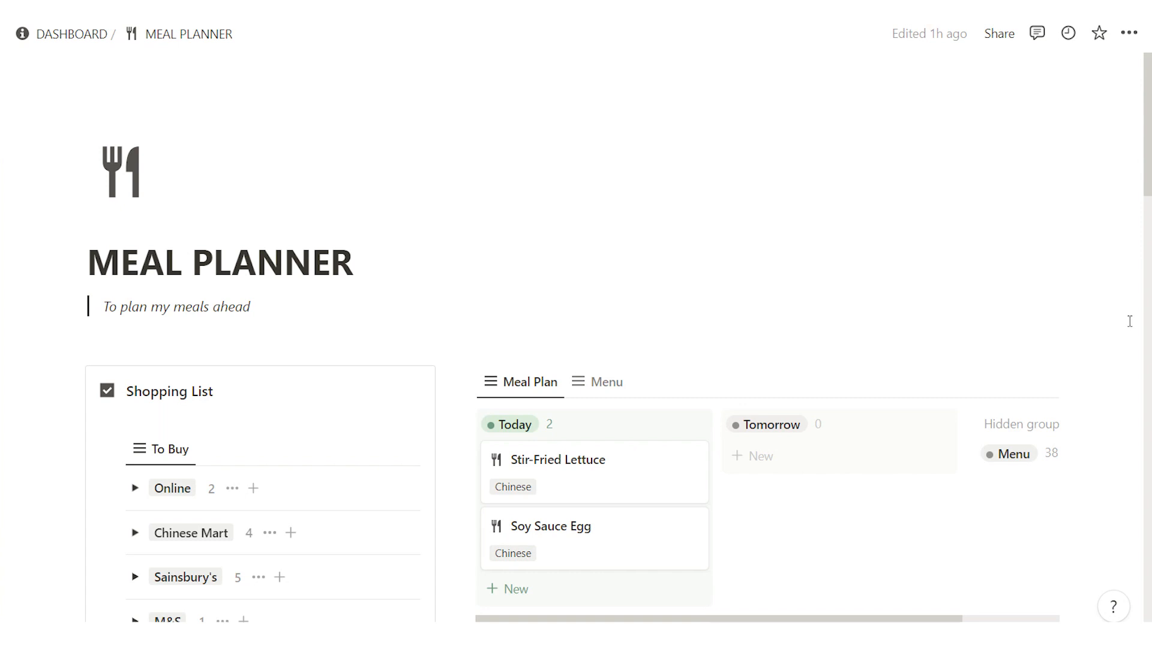
scroll(1130, 321, down, 5)
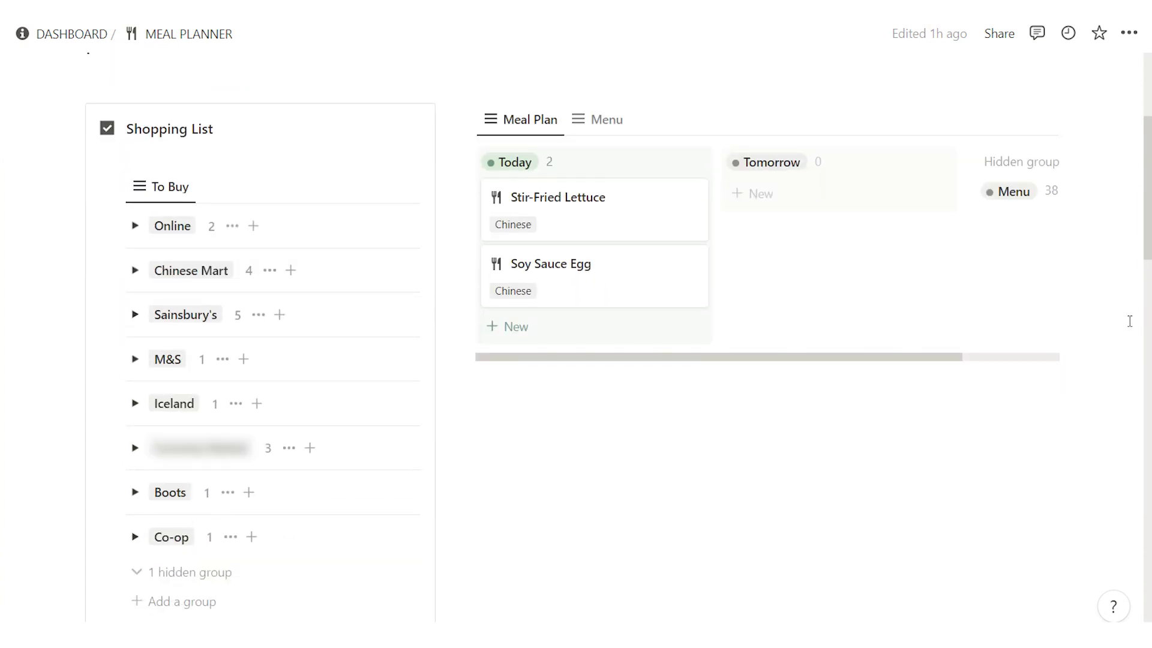
scroll(1130, 321, down, 10)
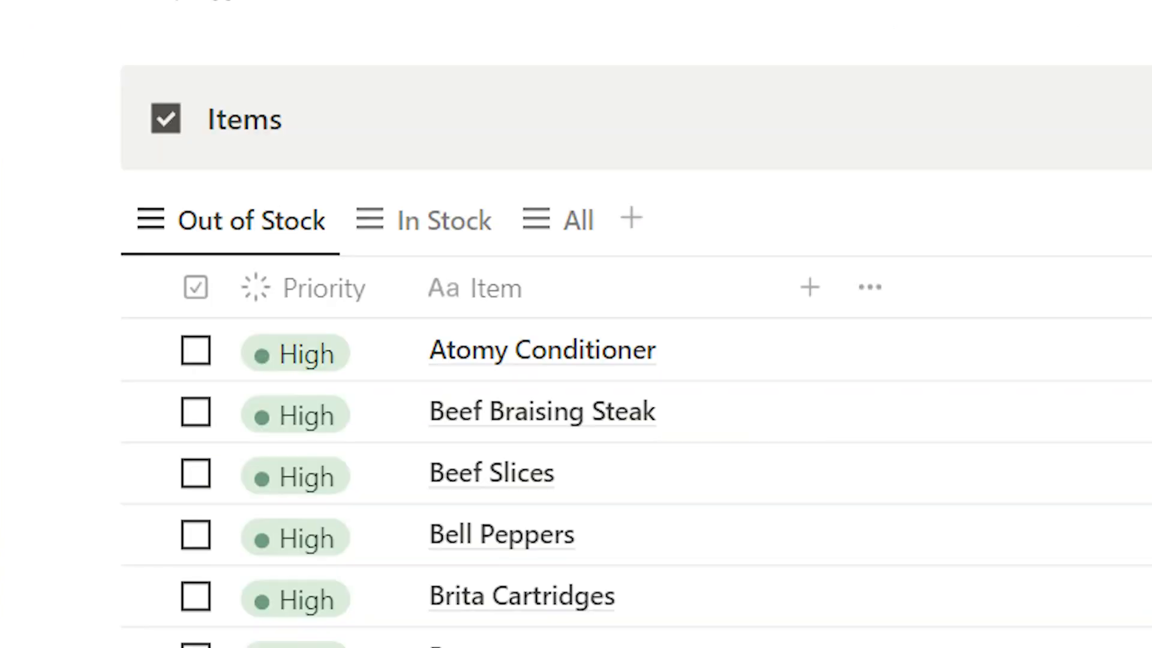
Step: Show all entries of the Items table and examine the Recipes relation for Black Pepper and Atomy Conditioner
click(568, 220)
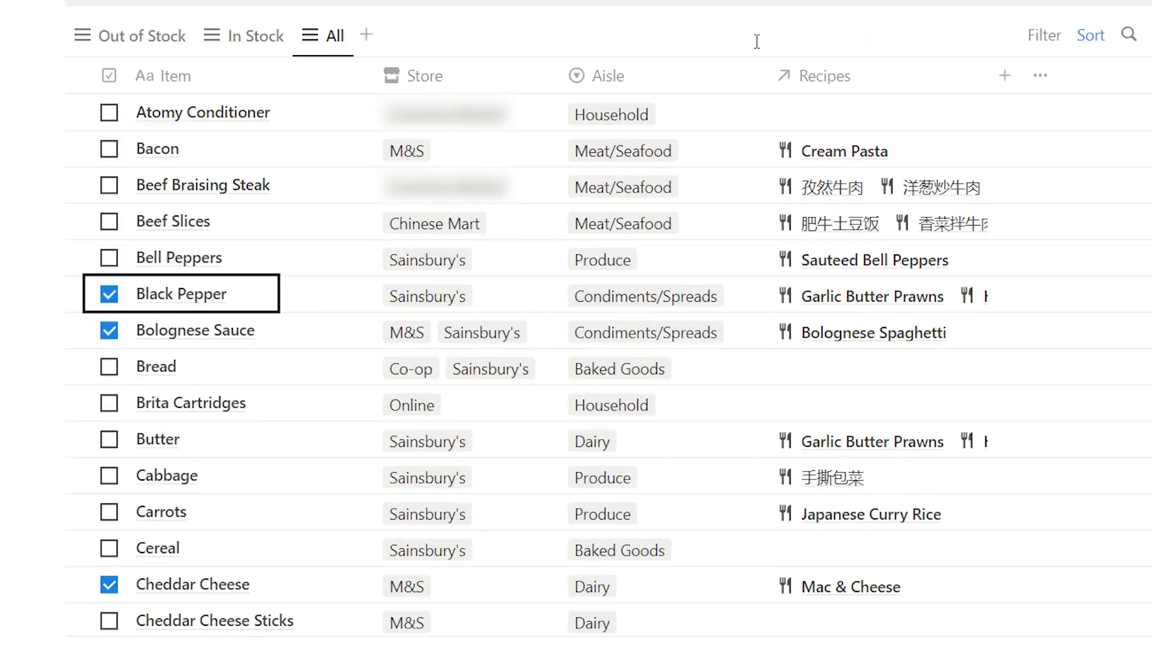
key(Right)
key(Right)
key(Right)
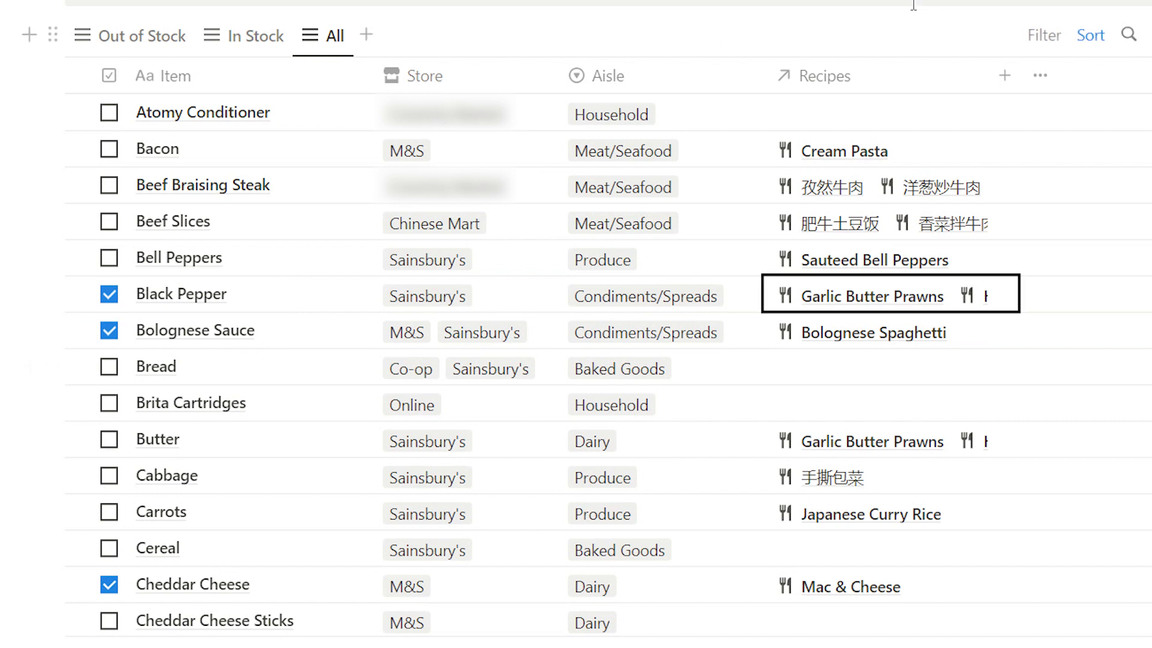
key(Up)
key(Up)
key(Up)
key(Up)
key(Up)
key(Left)
key(Left)
key(Left)
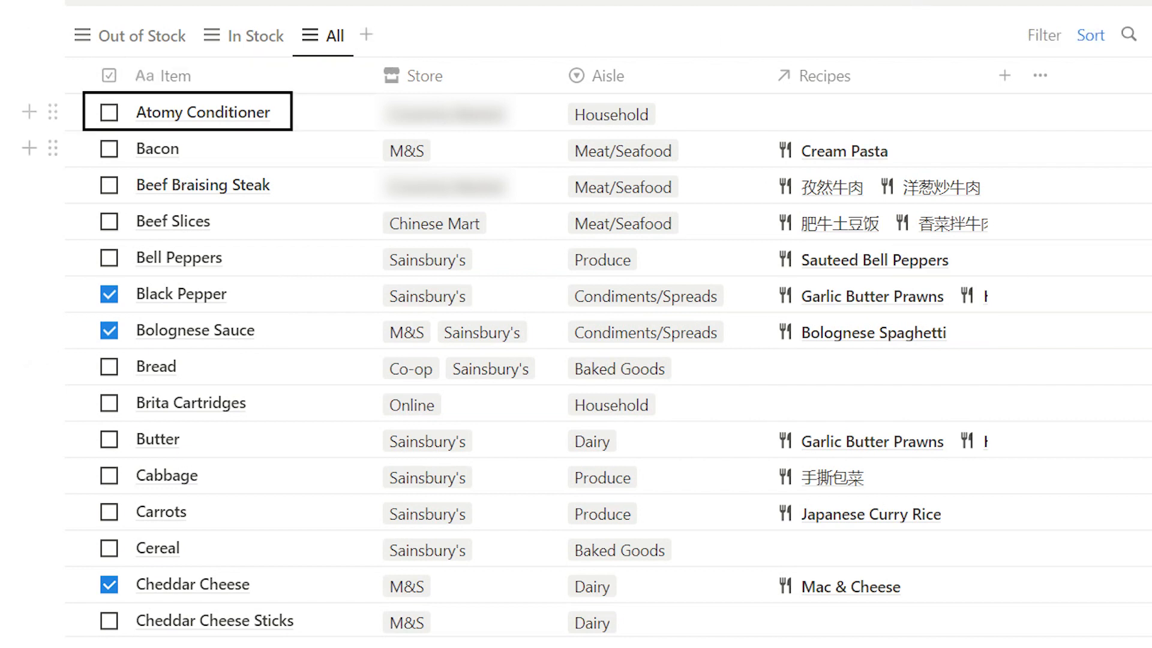
key(Right)
key(Right)
key(Right)
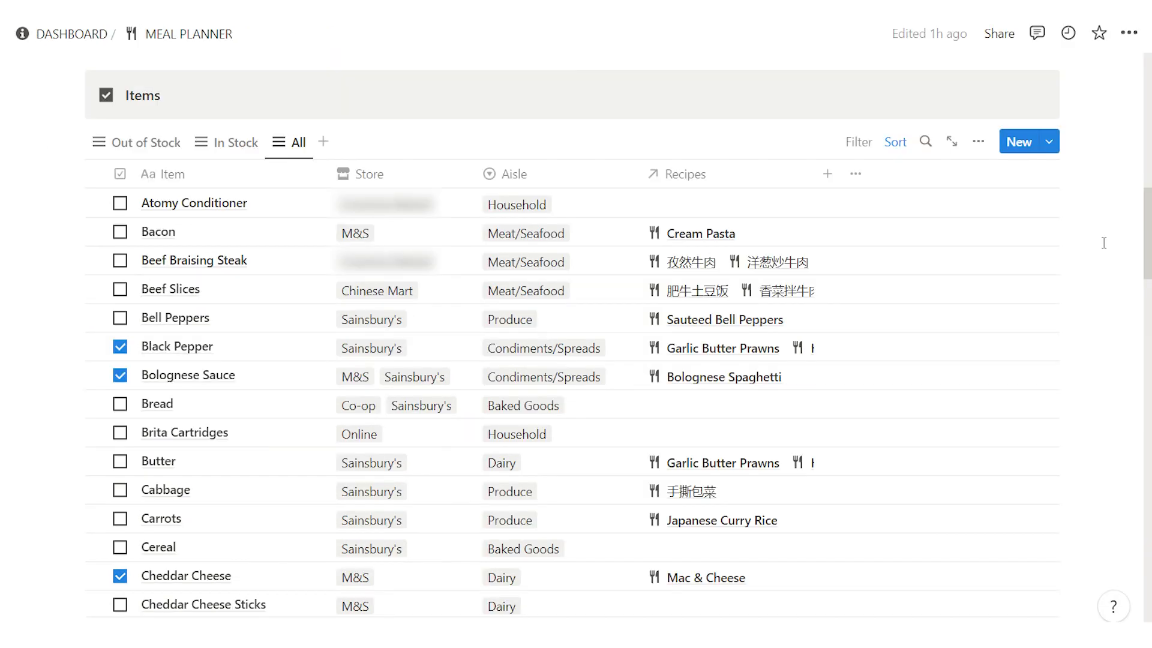
Step: Review the In Stock items, and examine the priorities of the Out of Stock items in the Items table
click(203, 149)
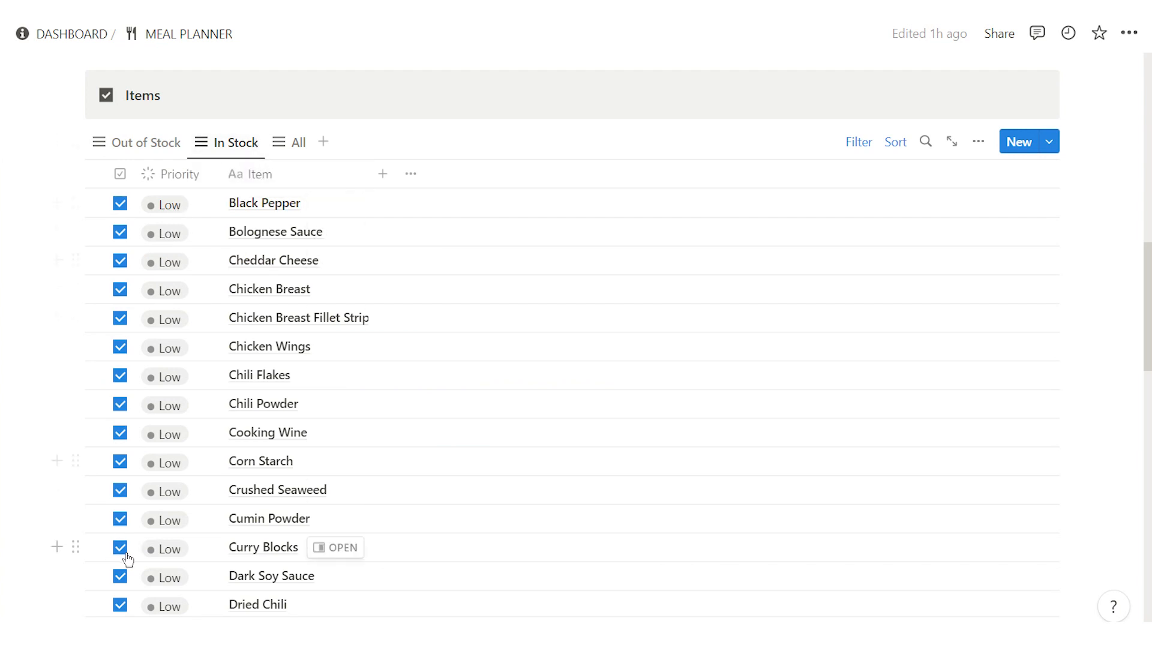
click(170, 134)
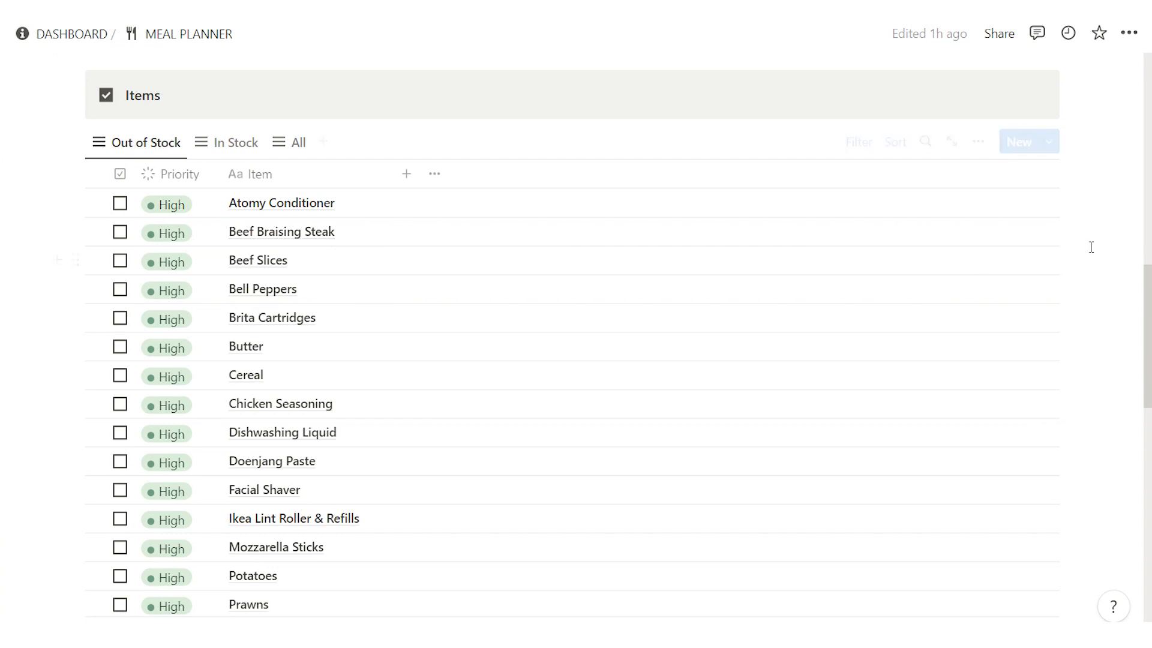
scroll(1091, 247, down, 7)
scroll(1088, 253, up, 2)
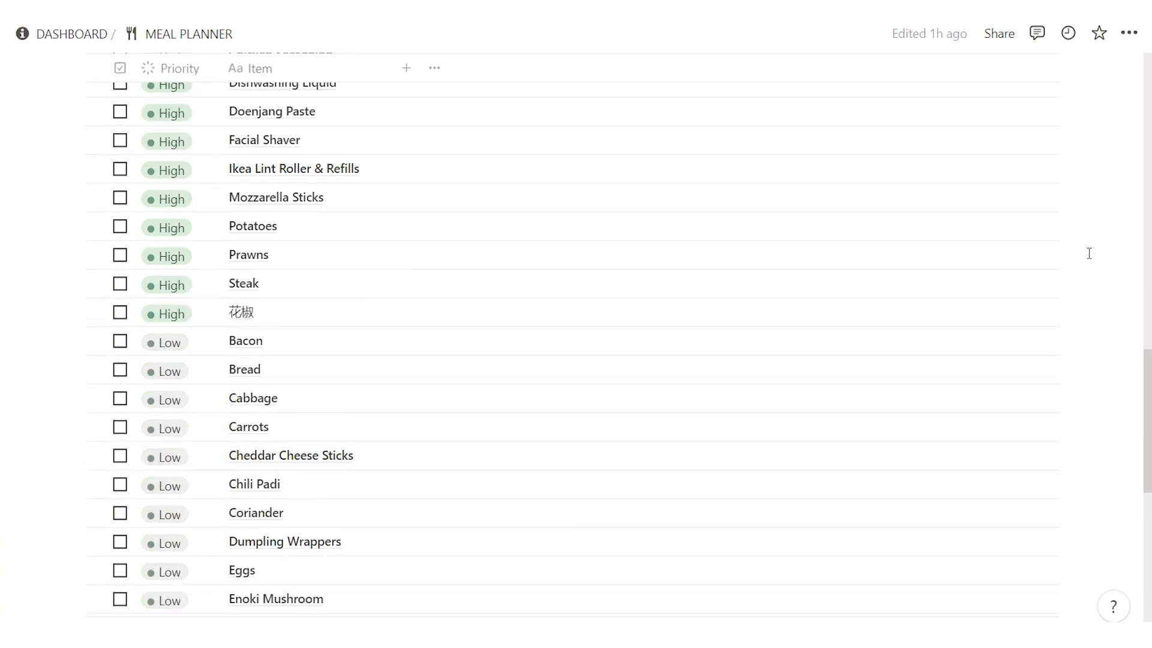
scroll(1093, 232, up, 6)
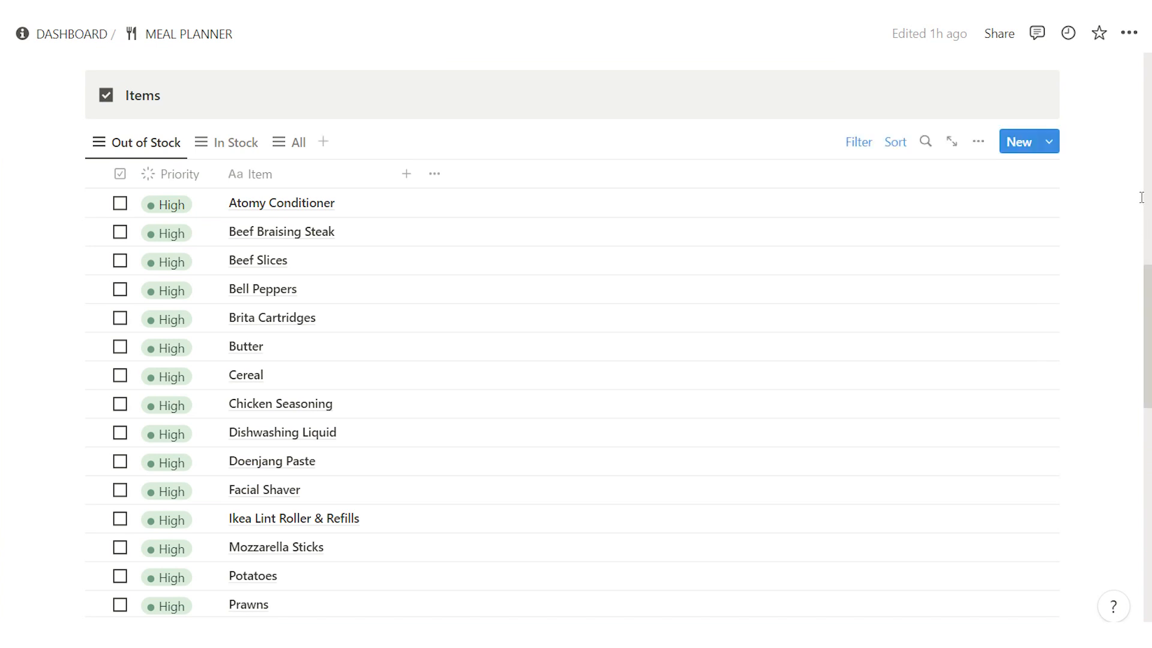
Step: Search the hidden Menu group of the Meal Plan for "mac" and move Mac & Cheese to Tomorrow
scroll(1142, 197, up, 5)
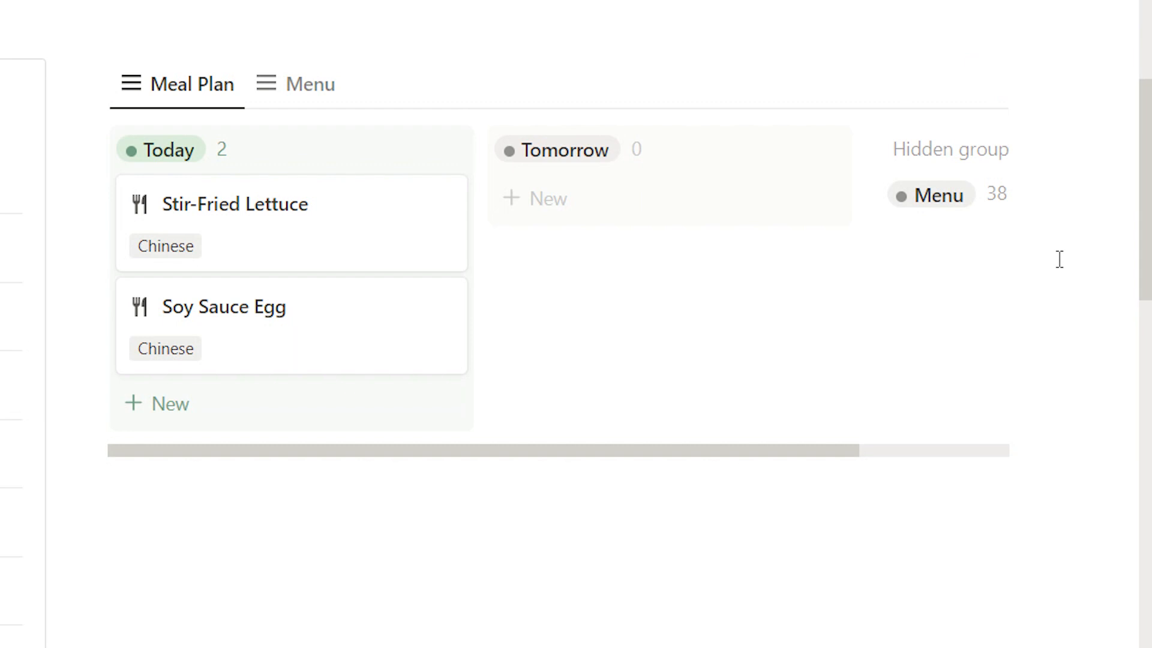
click(938, 195)
text(mac)
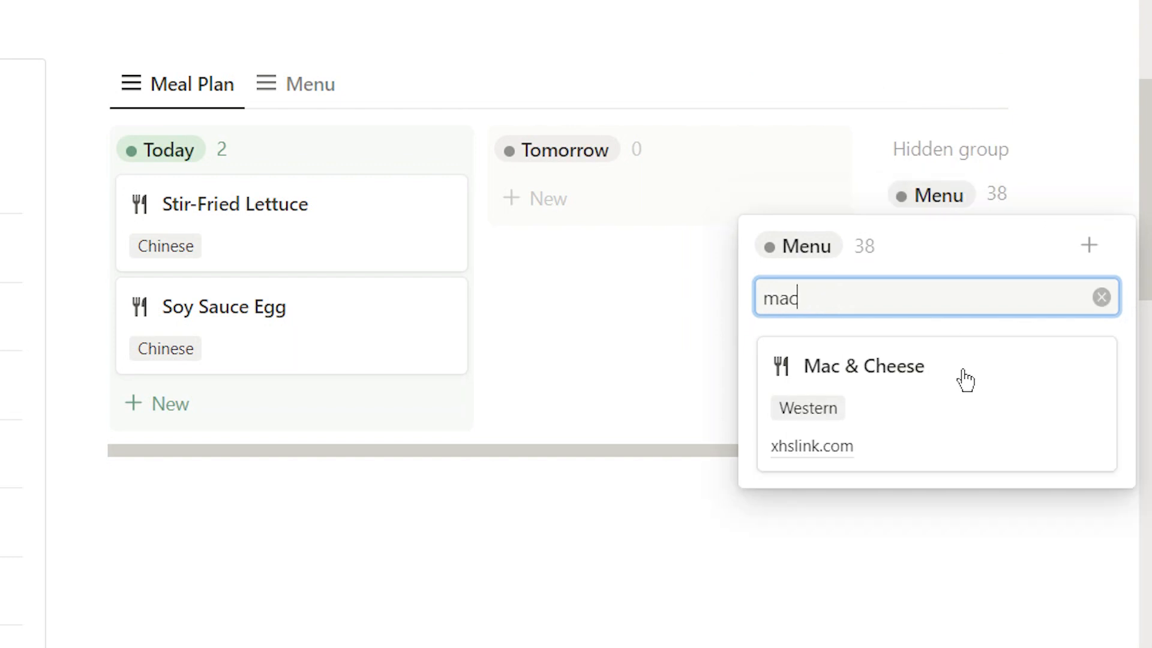
drag(964, 378, 688, 203)
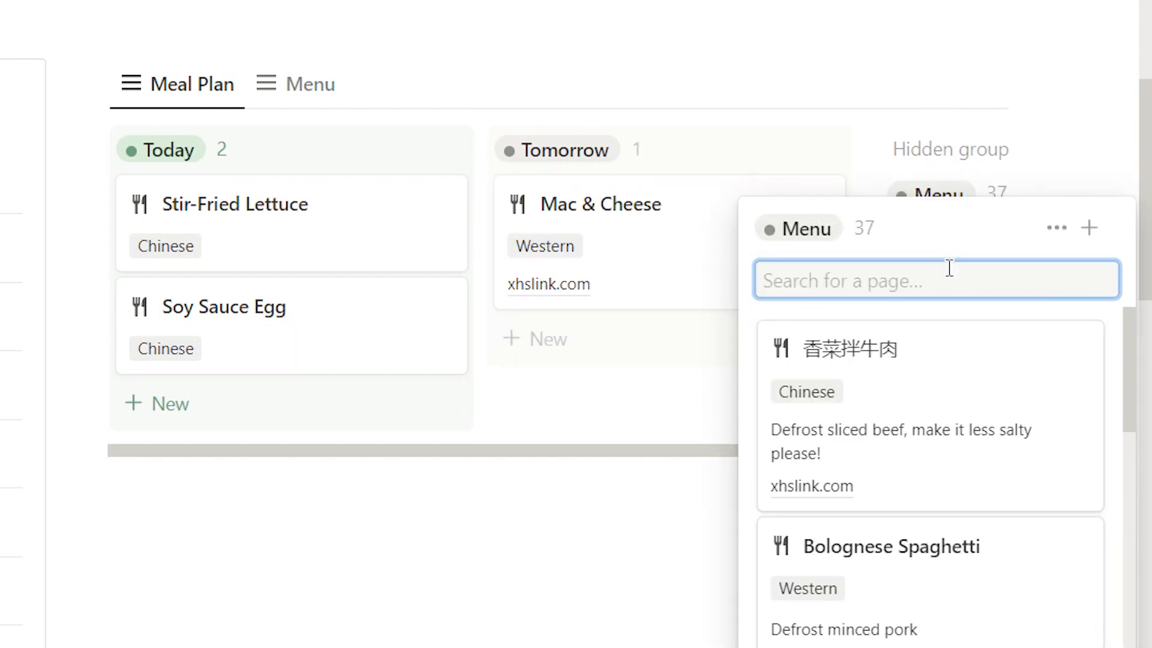
Step: Search the Menu group for "chinese" and move Mac & Cheese from Tomorrow back to the Menu group
text(chinese)
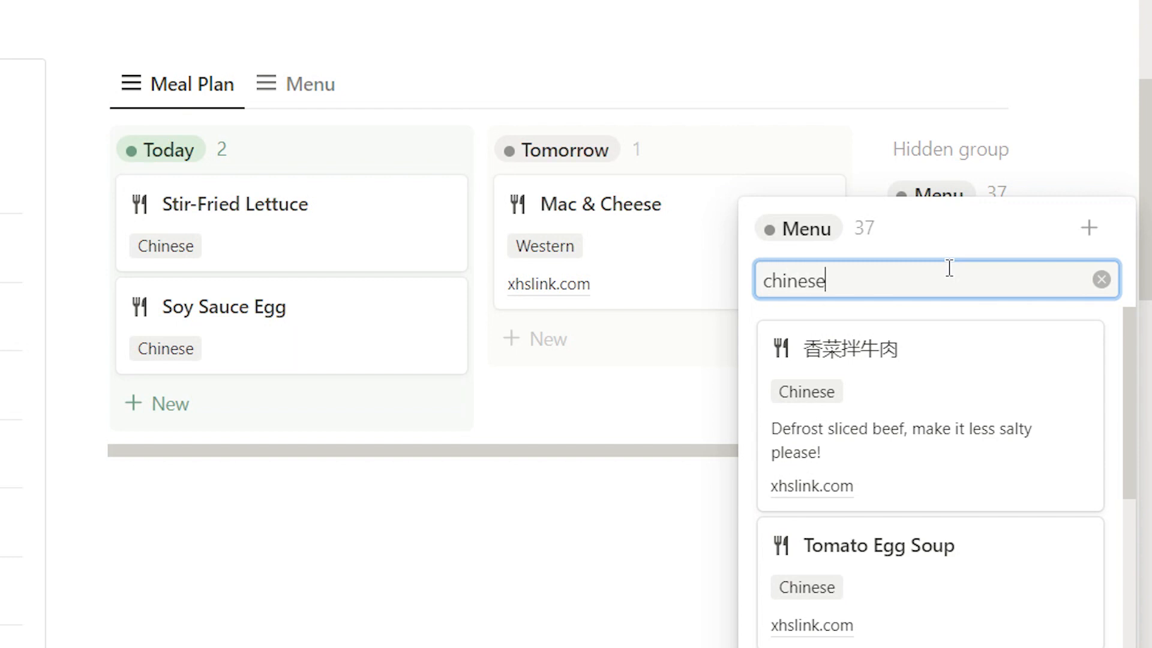
double_click(984, 282)
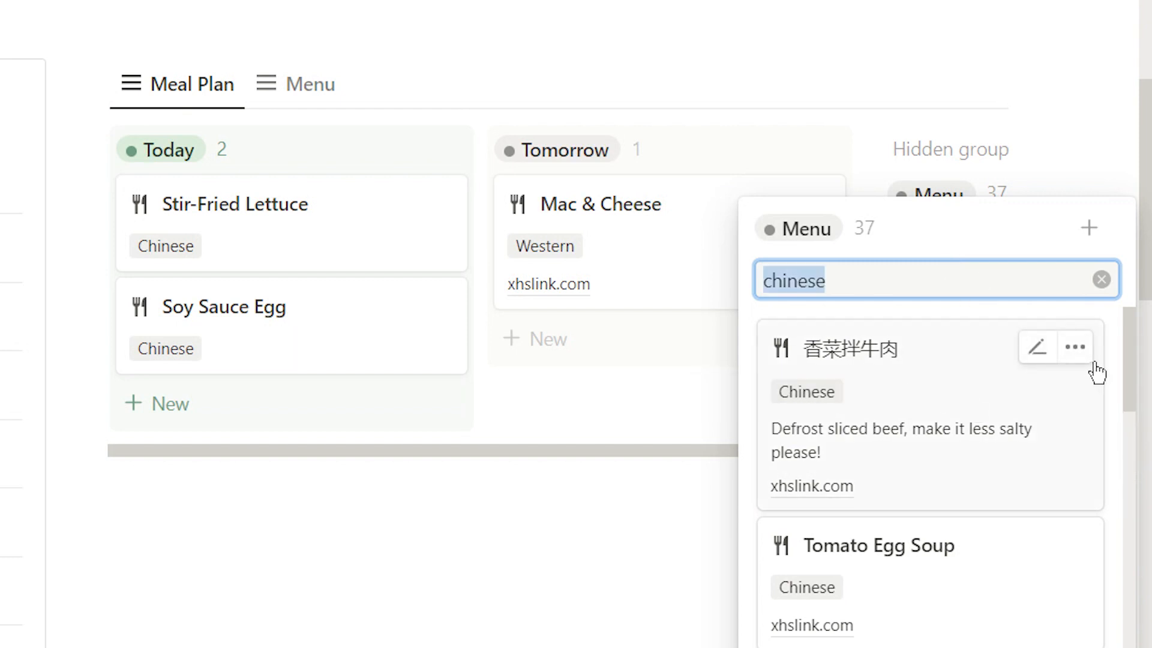
key(Escape)
drag(846, 224, 937, 186)
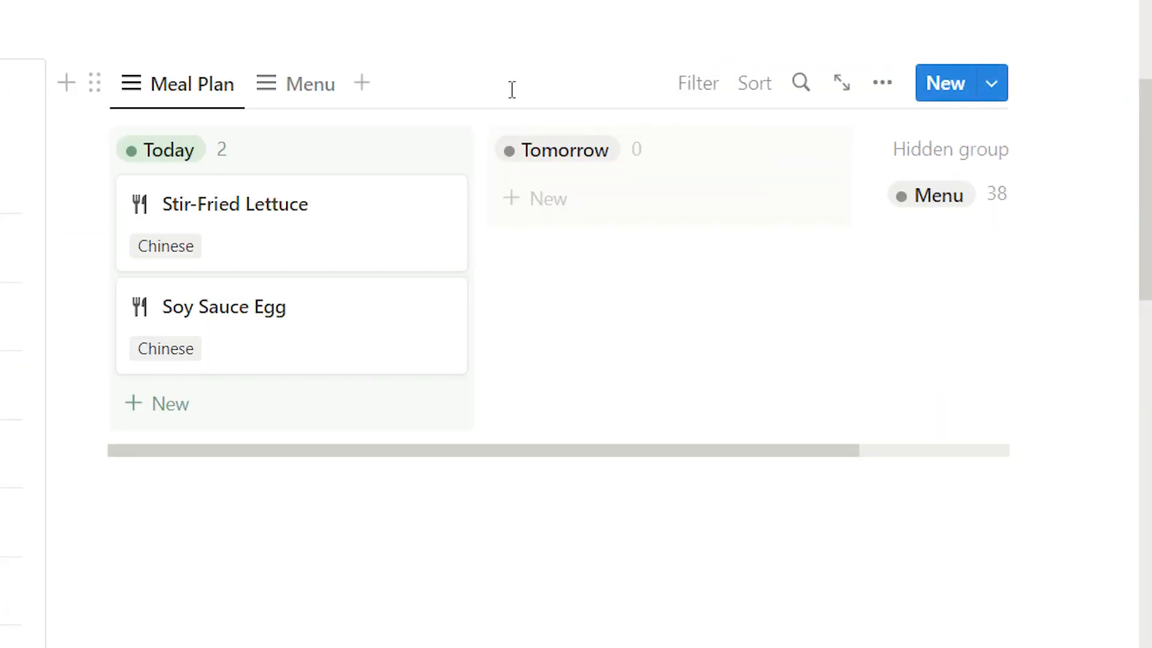
Step: Move Kimbap from the Korean group of the Menu view to Tomorrow and return to the Meal Plan view
click(302, 86)
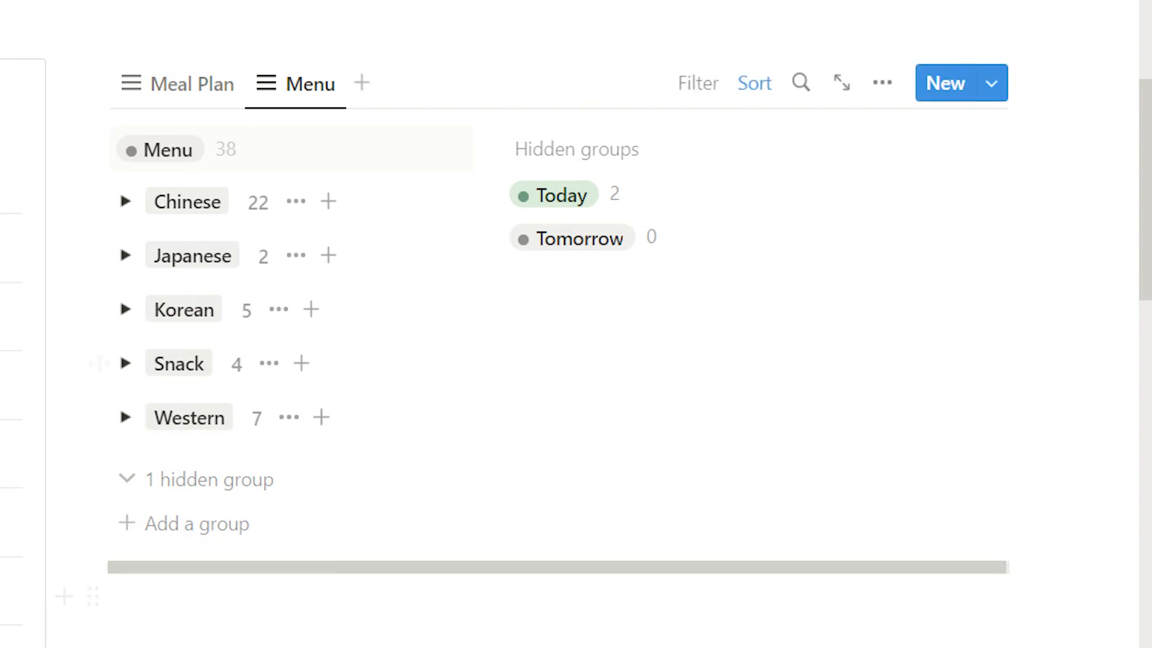
click(124, 313)
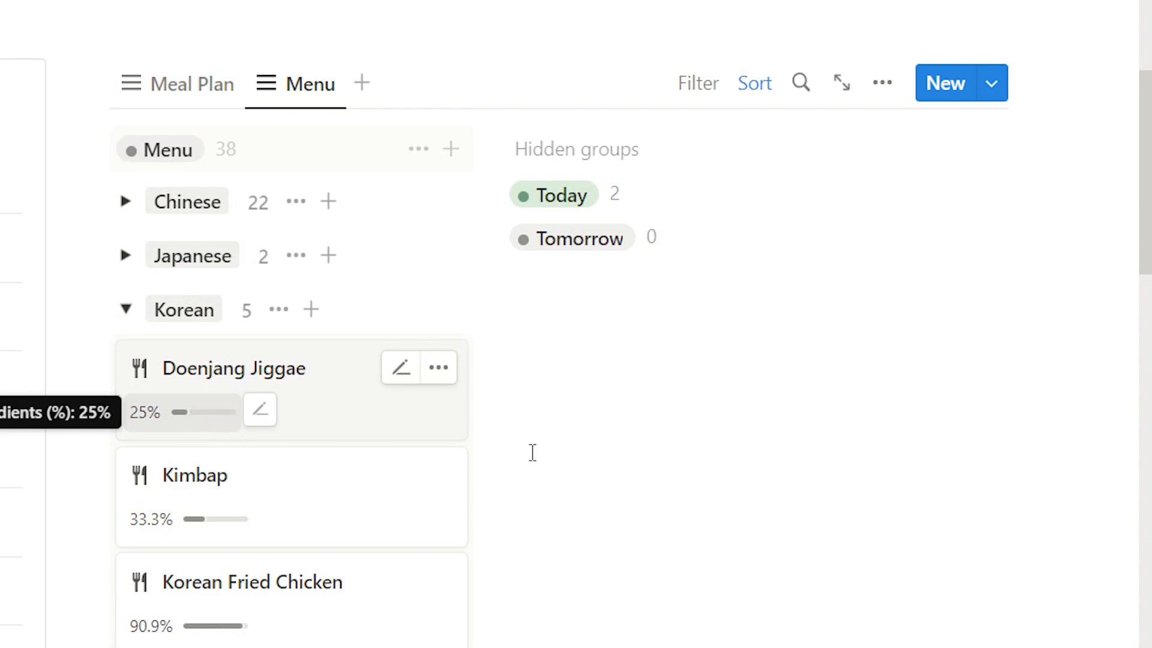
drag(362, 499, 581, 244)
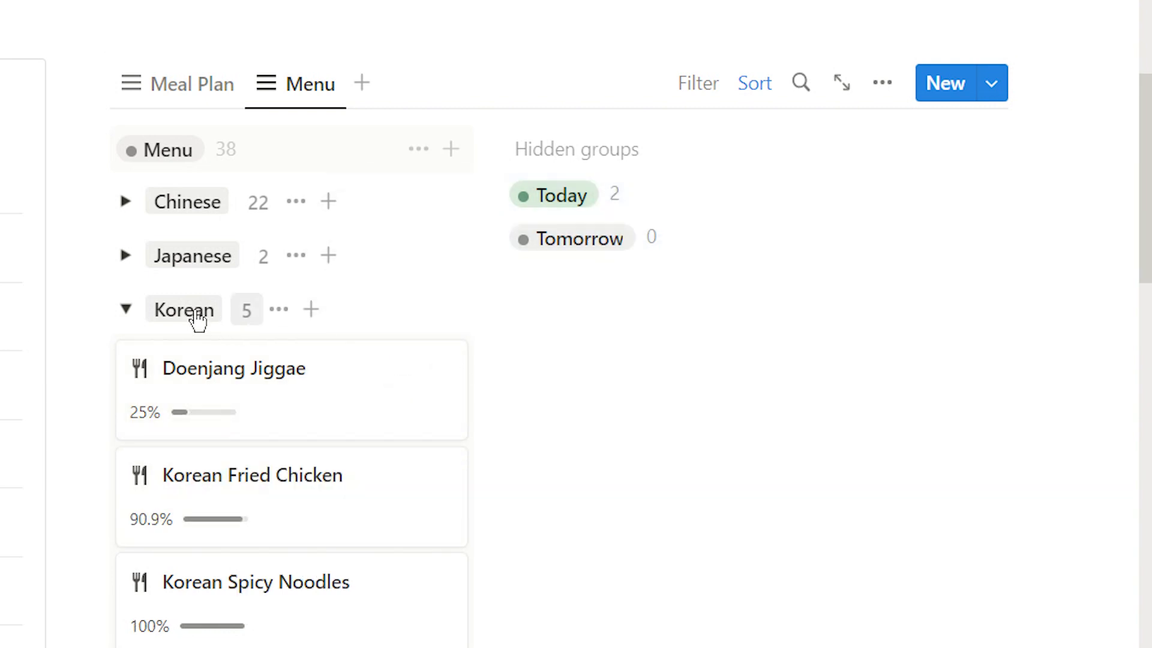
click(164, 95)
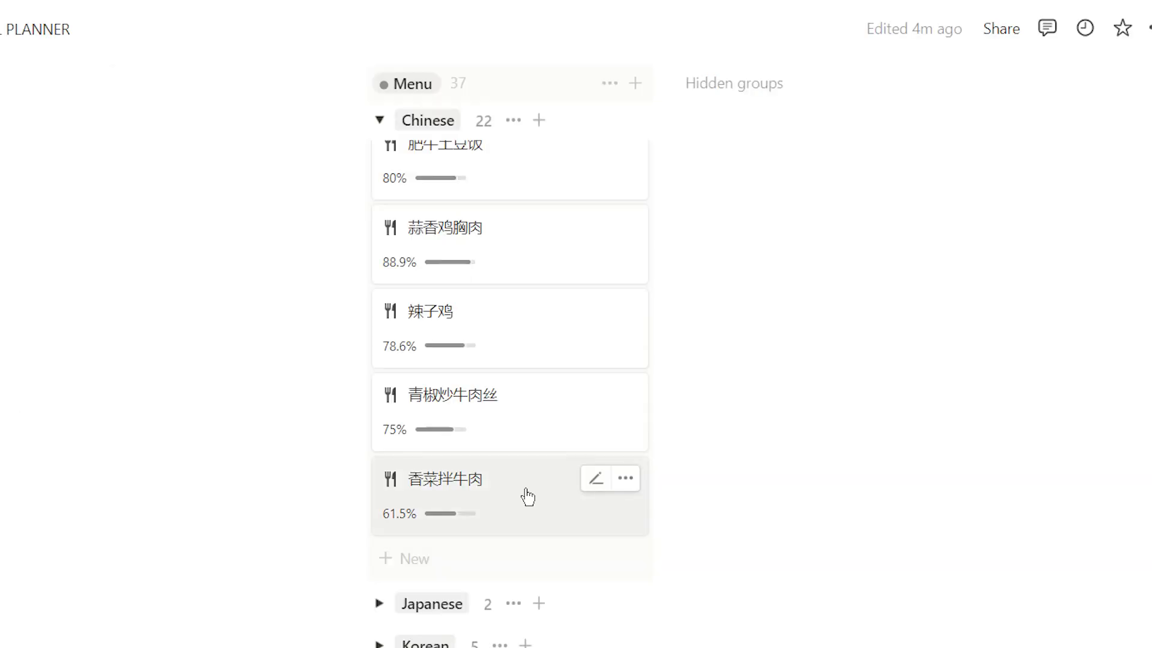
Step: Open the 香菜拌牛肉 recipe and examine its hidden properties and Label options
click(527, 493)
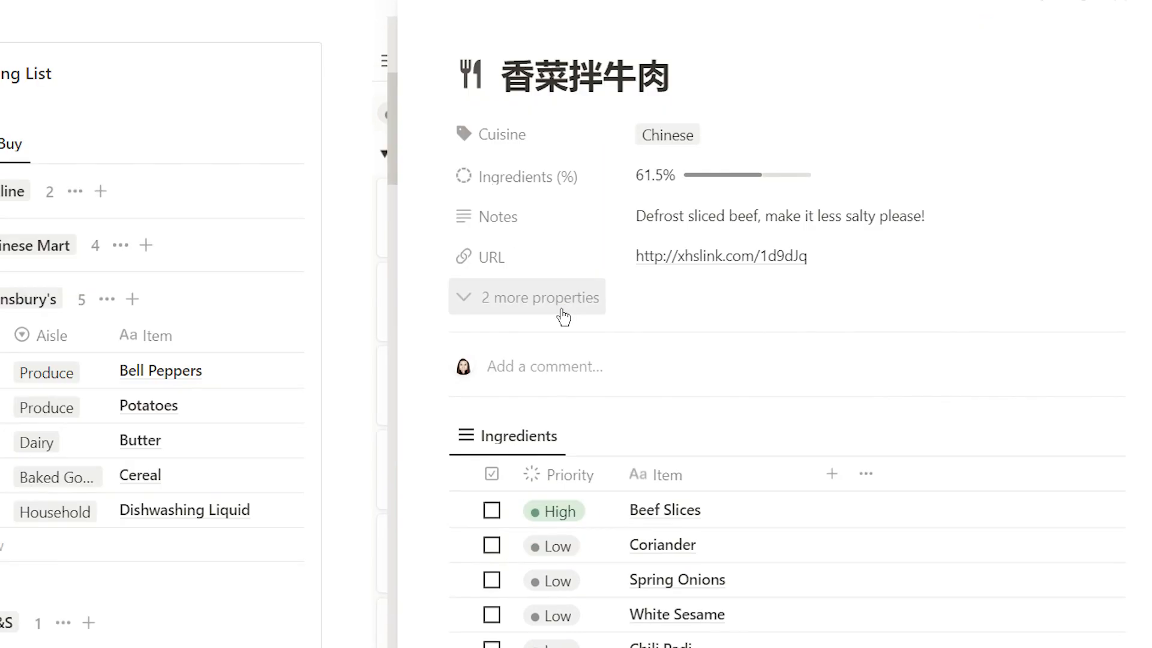
click(564, 316)
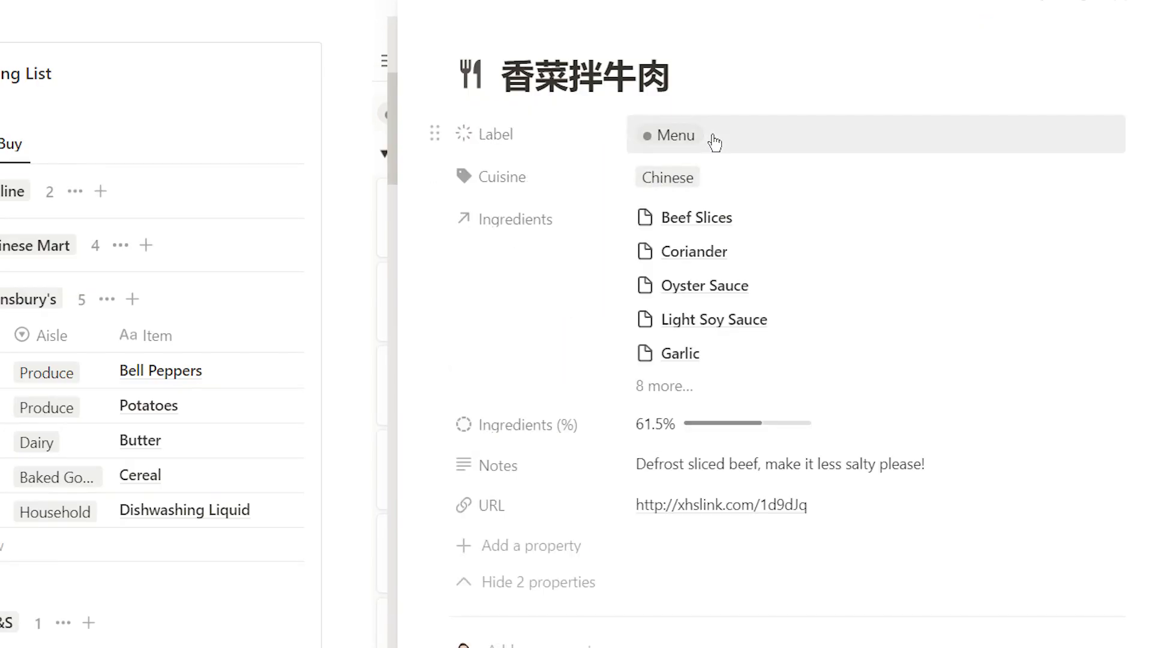
click(720, 142)
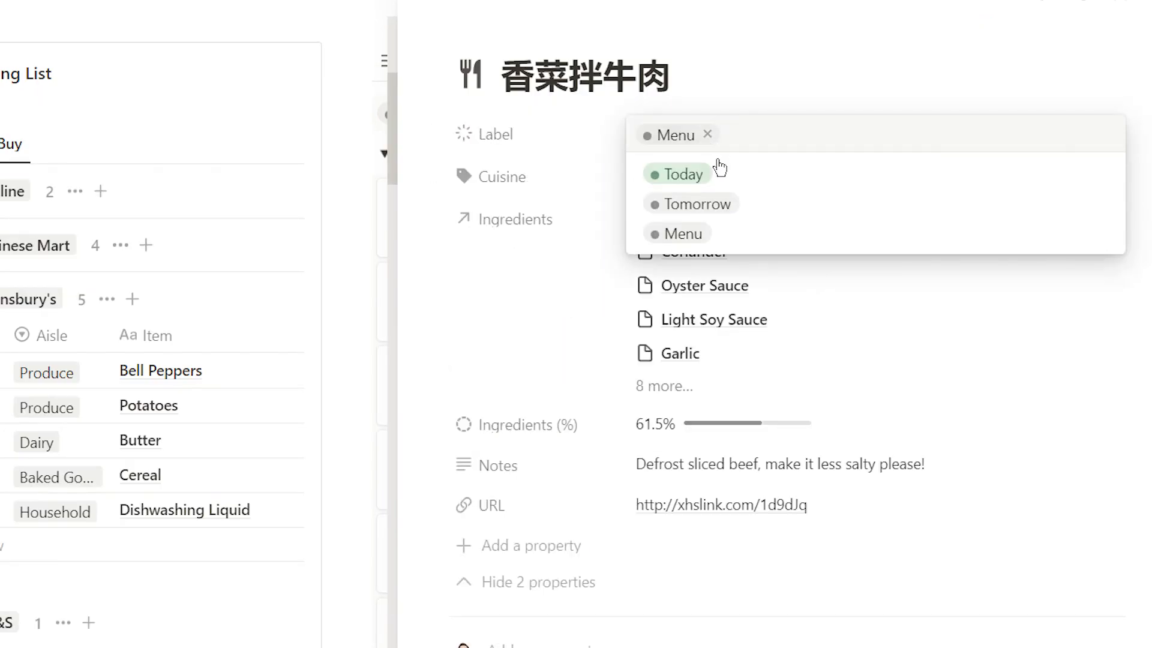
click(809, 91)
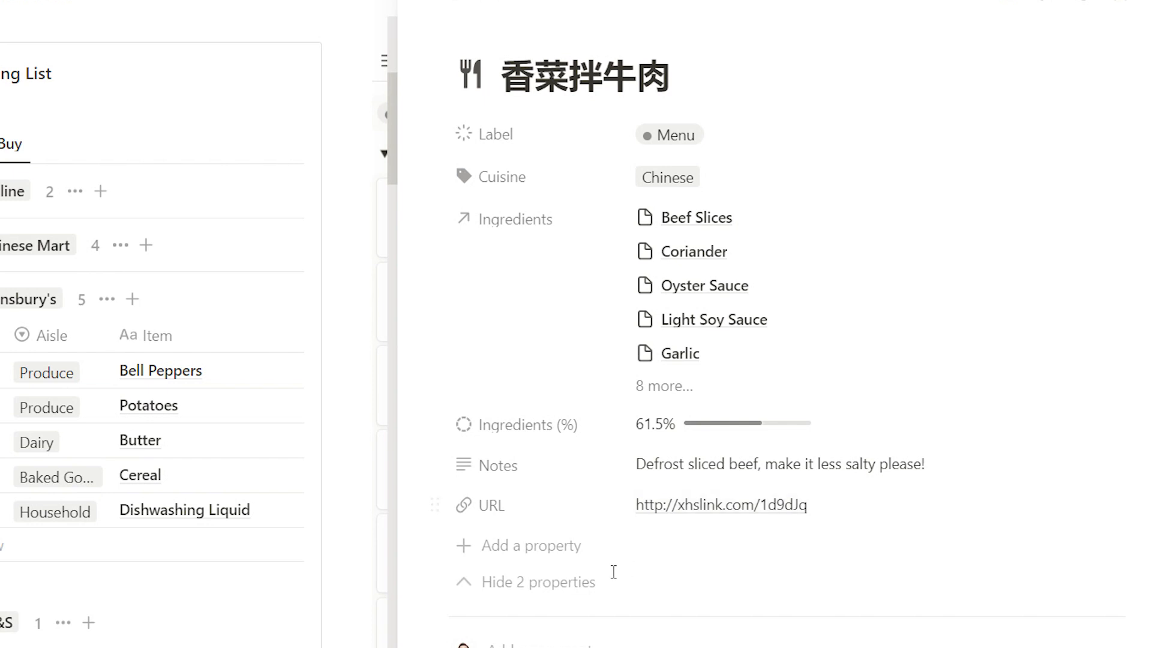
click(590, 580)
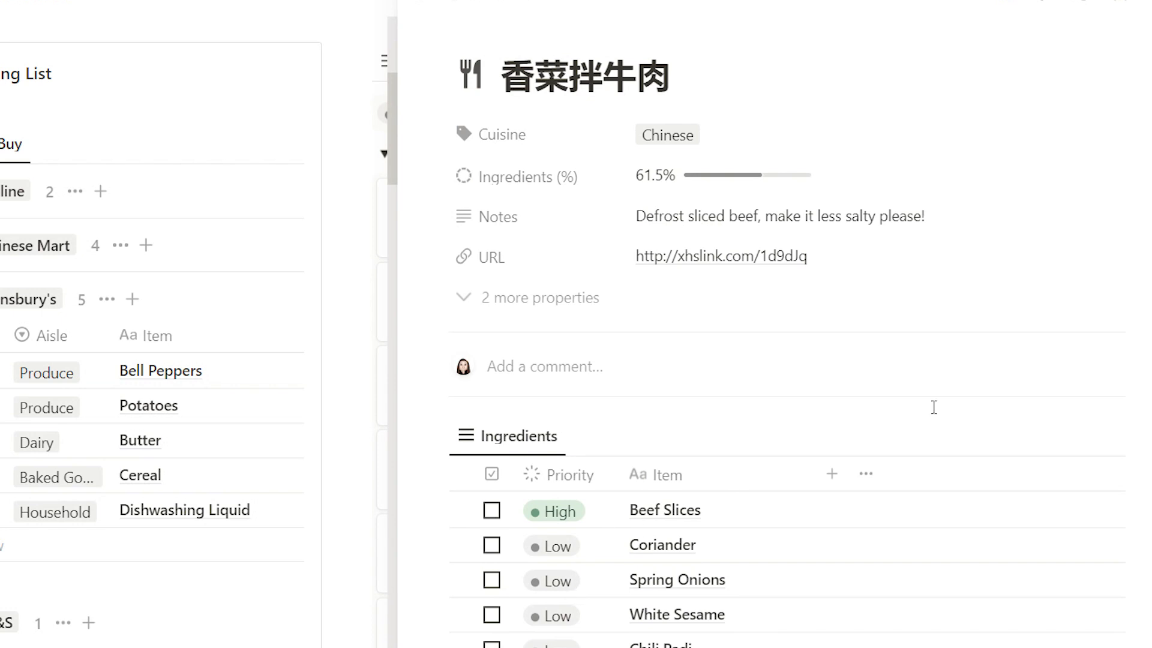
Step: Review the recipe's Ingredients table and the Recipes filter applied to it
scroll(984, 378, down, 5)
scroll(985, 373, down, 1)
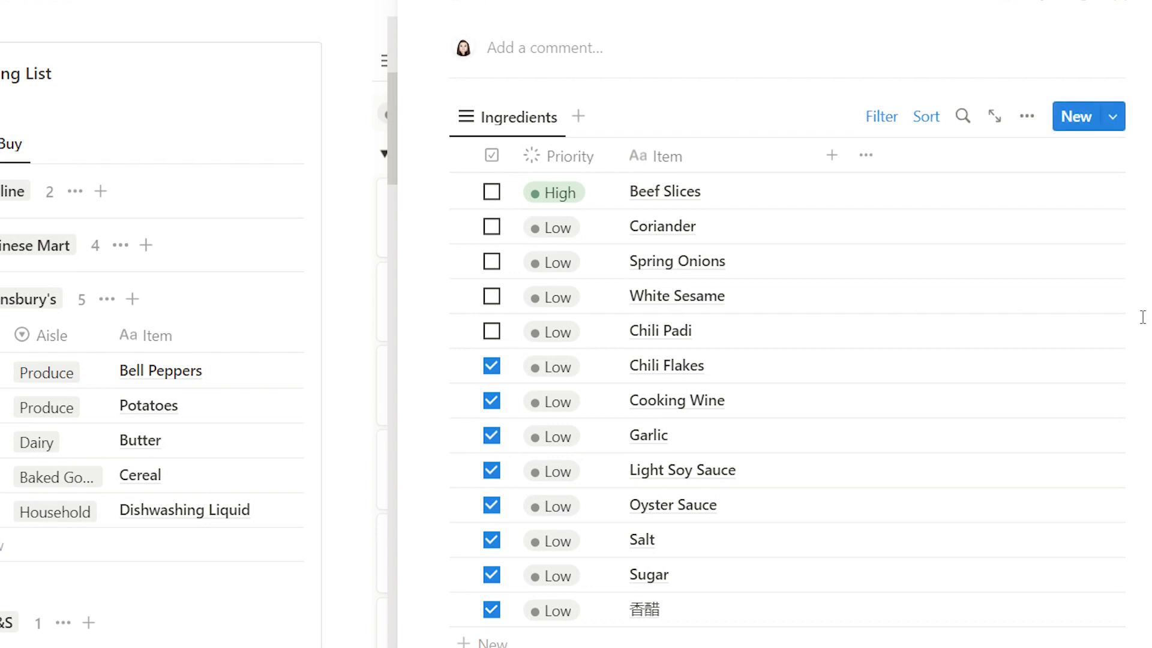
scroll(1134, 315, up, 5)
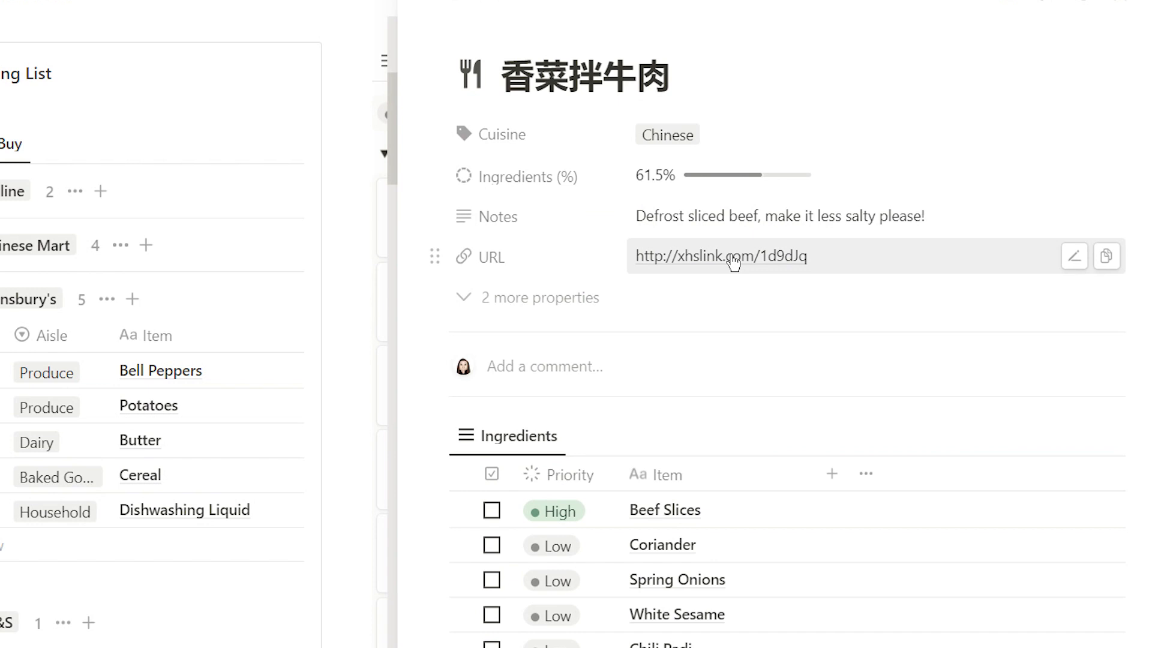
scroll(733, 262, down, 5)
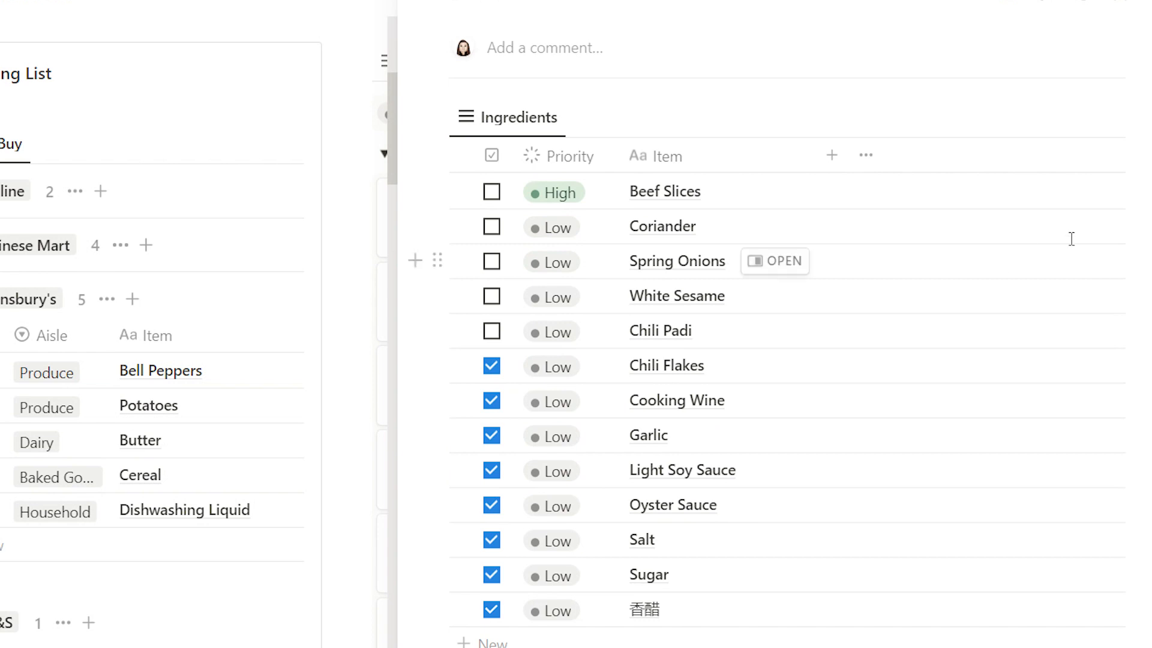
click(888, 118)
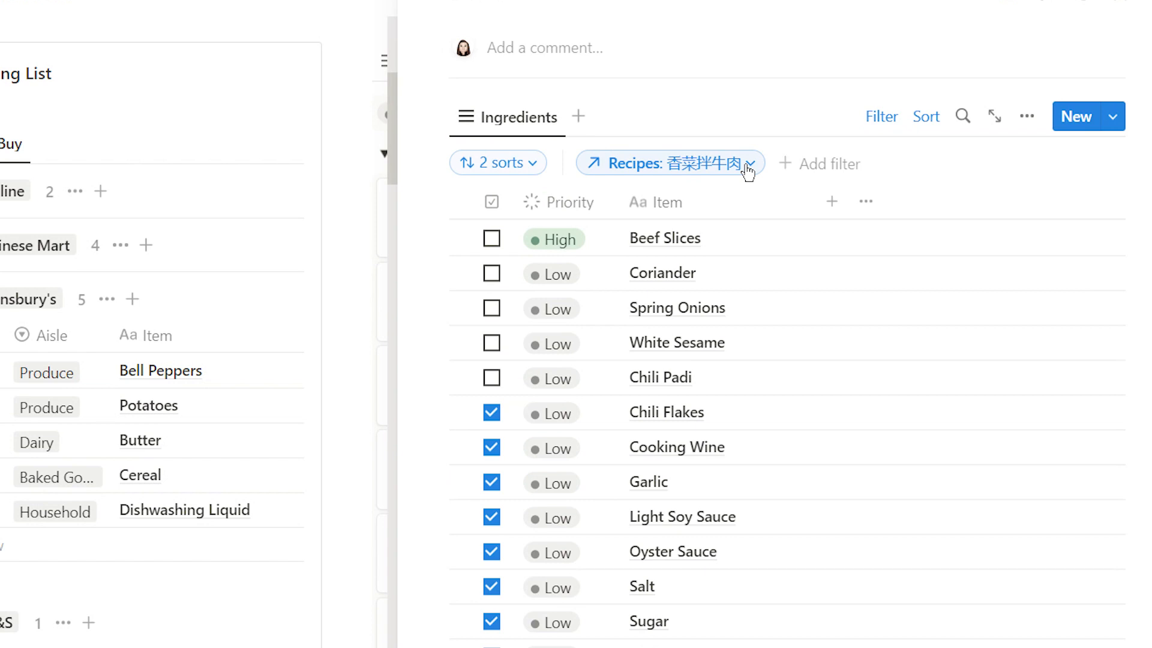
click(875, 118)
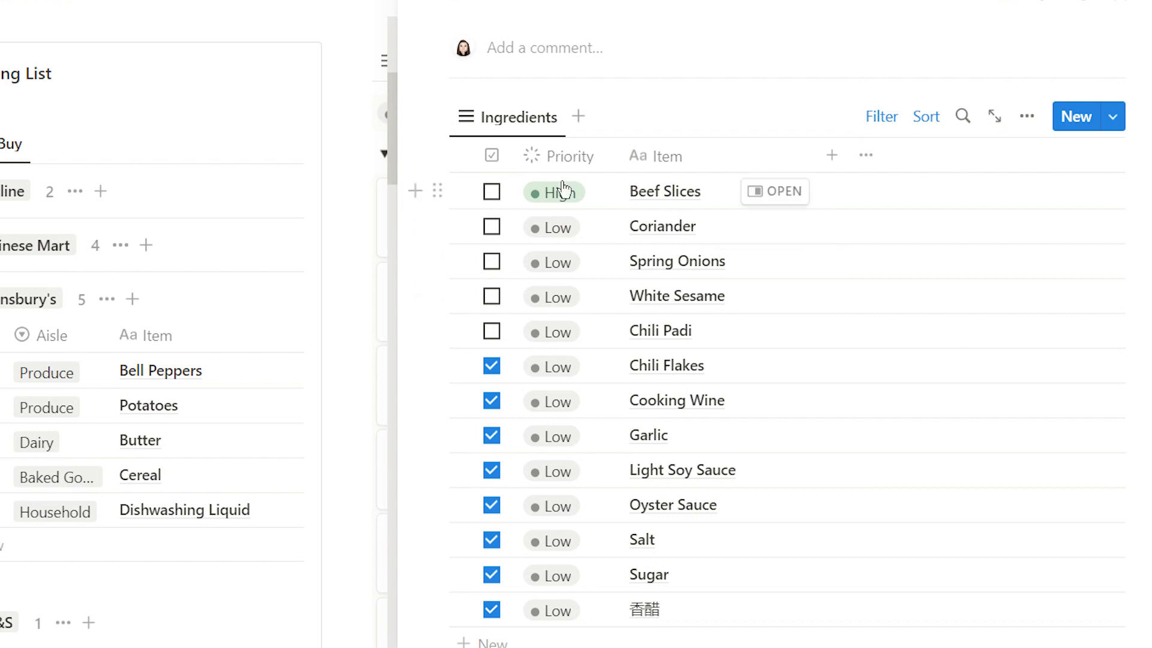
Step: Set the priority of the five unchecked ingredients from Beef Slices to Chili Padi to High
drag(417, 188, 632, 342)
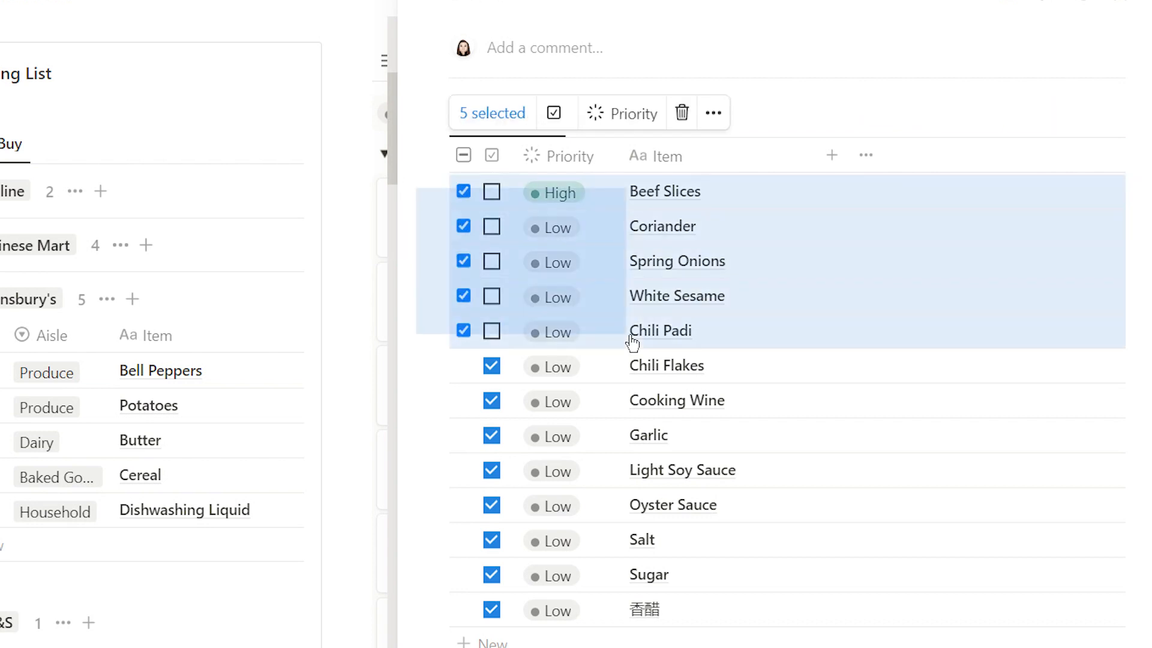
click(600, 116)
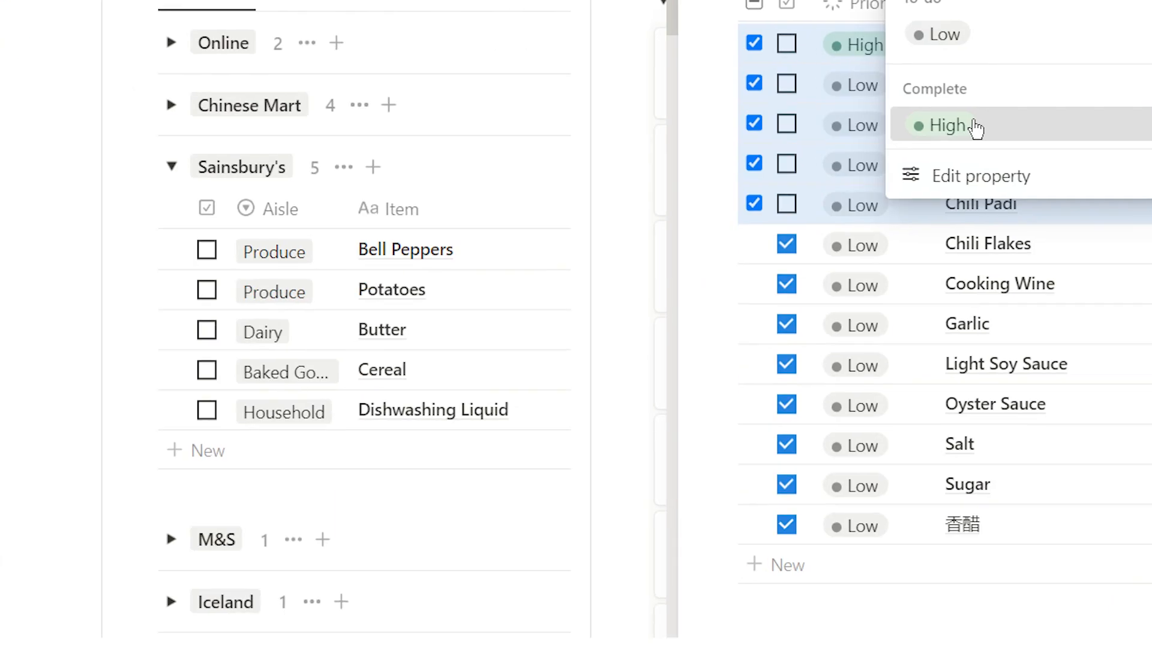
click(630, 263)
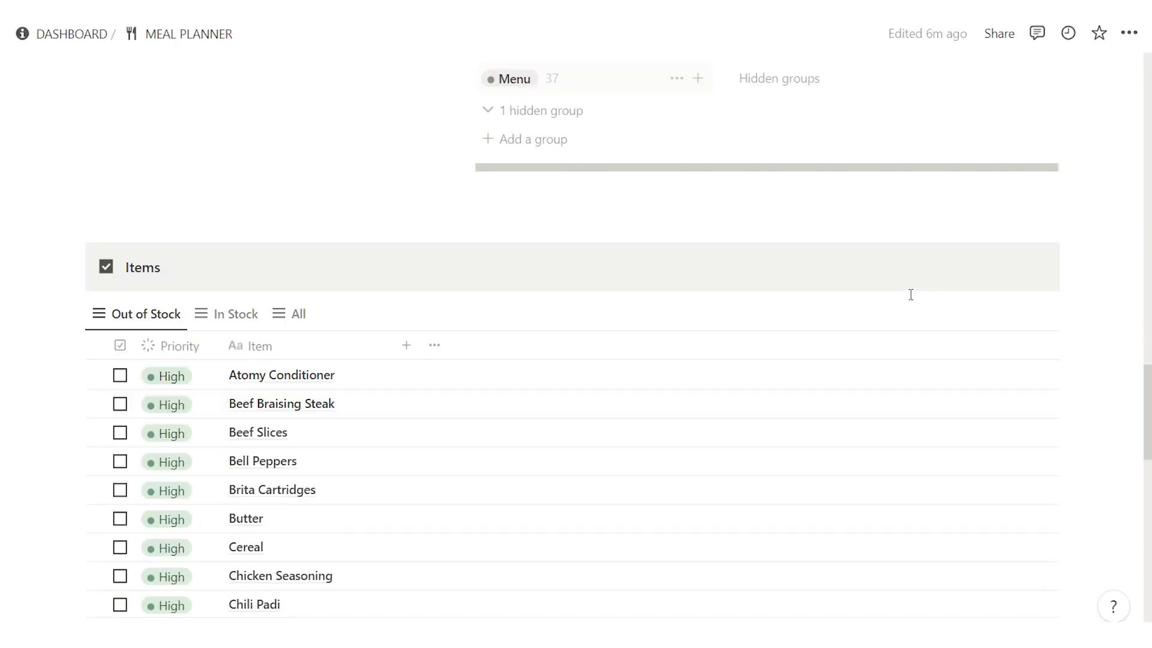
Step: Set the priority of Oreos in the Out of Stock items to High
scroll(908, 293, down, 3)
scroll(288, 300, down, 10)
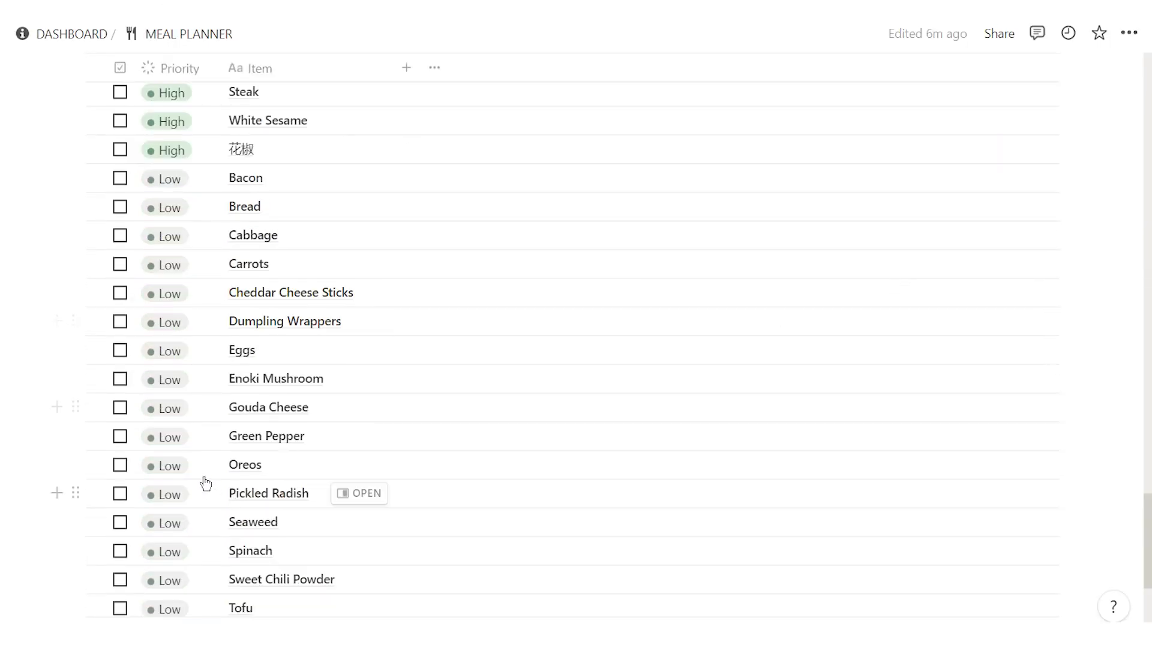
click(168, 467)
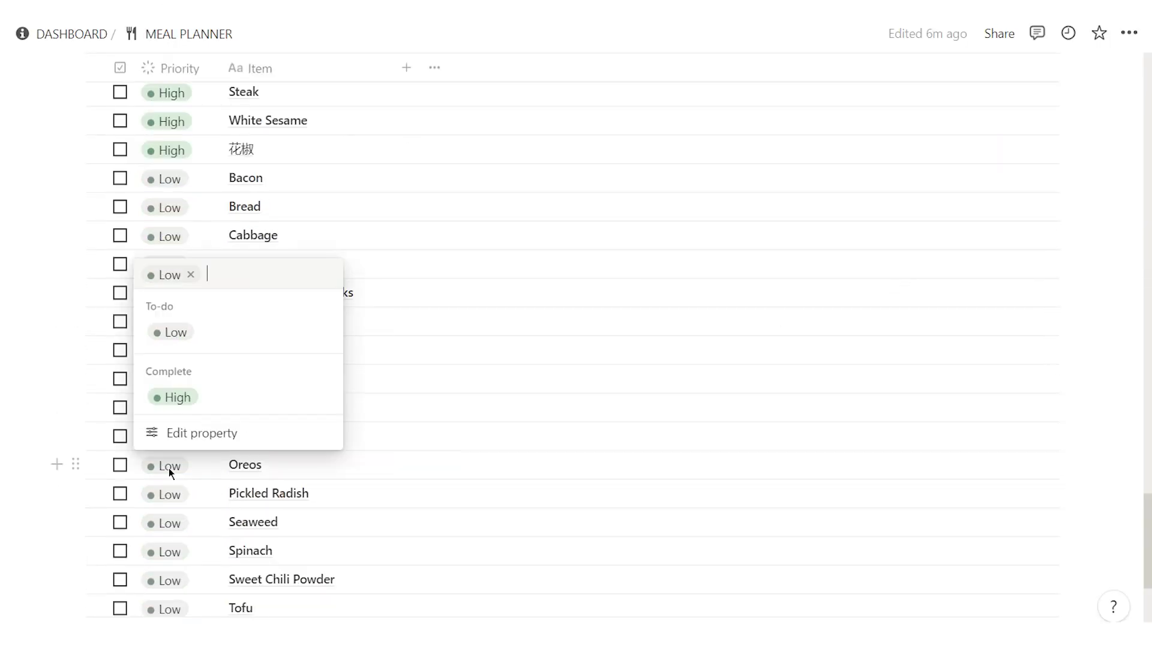
click(183, 398)
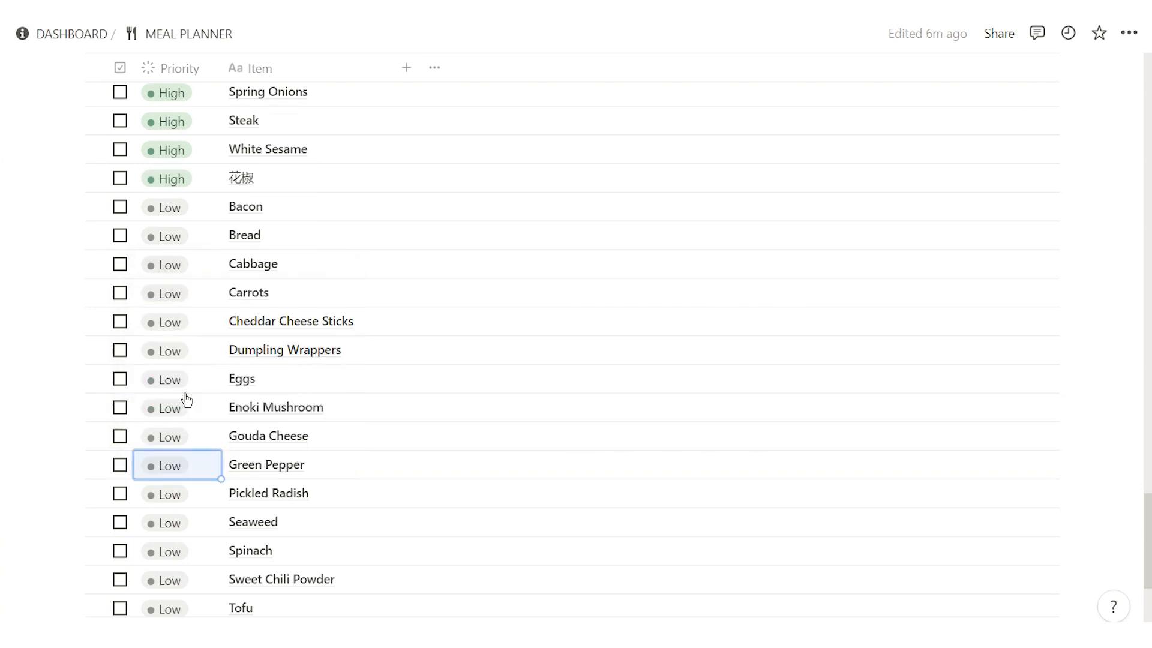
Step: Set the priority of Eggs in the Out of Stock items to High
scroll(342, 324, up, 5)
scroll(342, 324, down, 8)
scroll(342, 324, up, 2)
scroll(342, 324, up, 1)
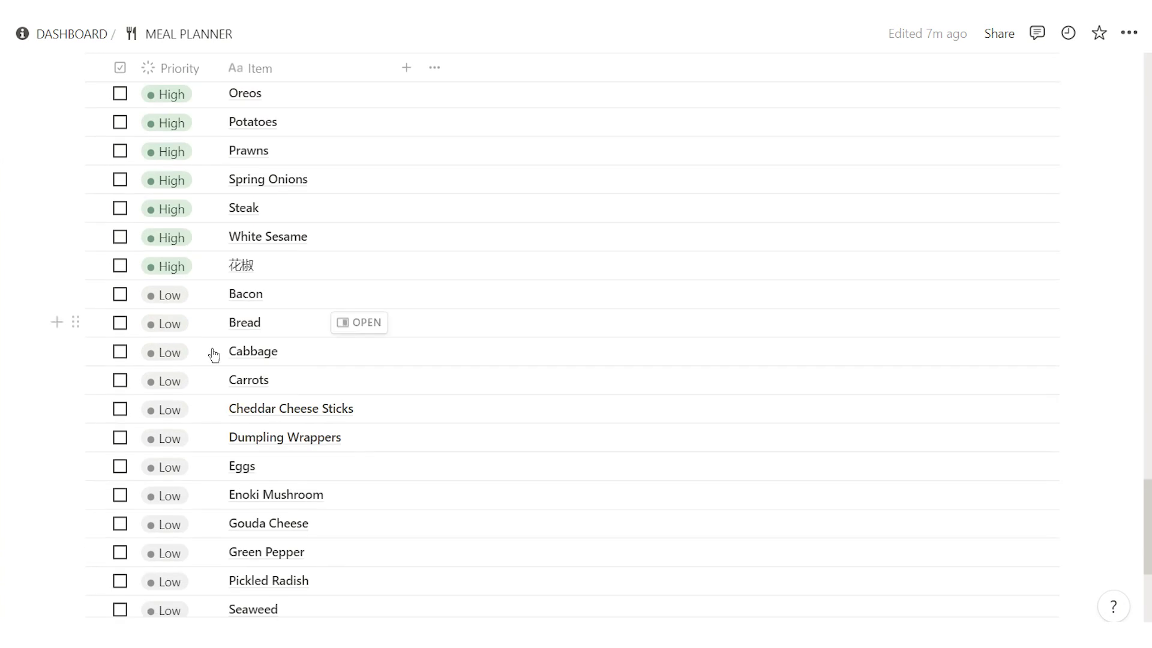
click(181, 470)
click(180, 396)
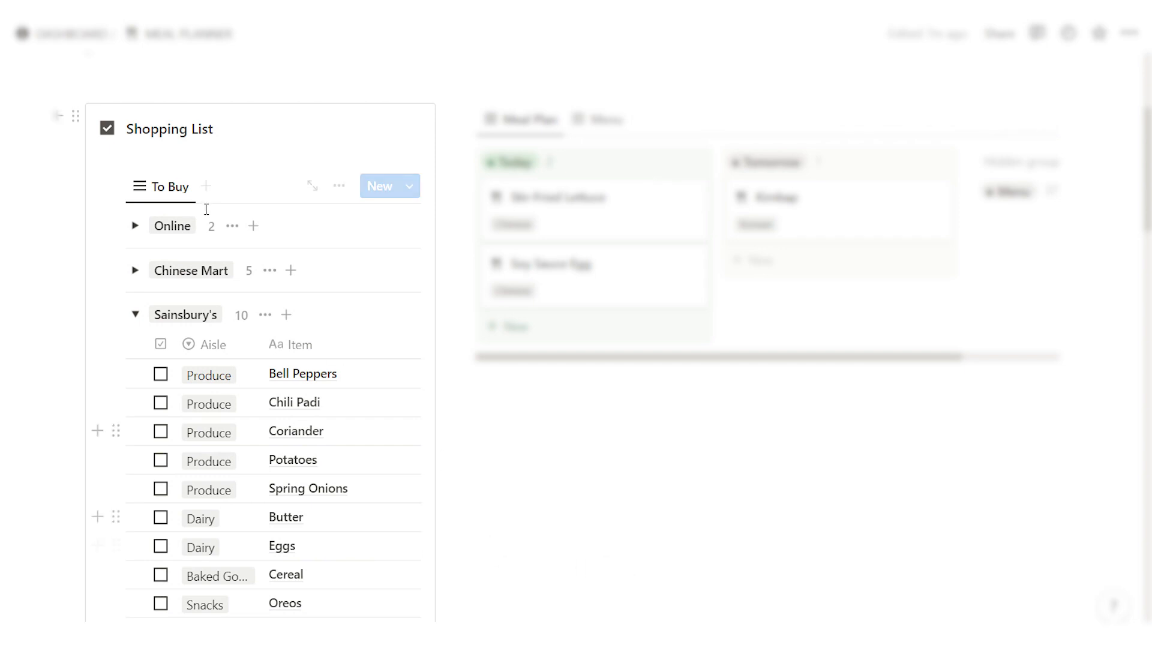
Step: Examine the Shopping List's store groups and the filter rules of its To Buy view
click(135, 314)
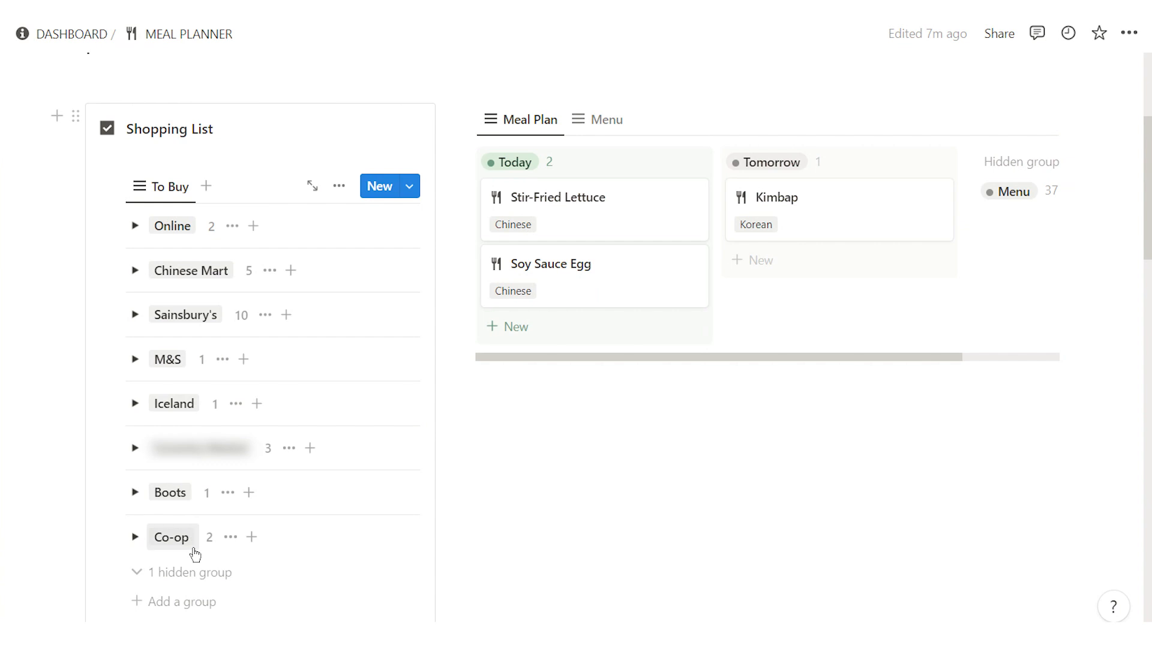
click(135, 314)
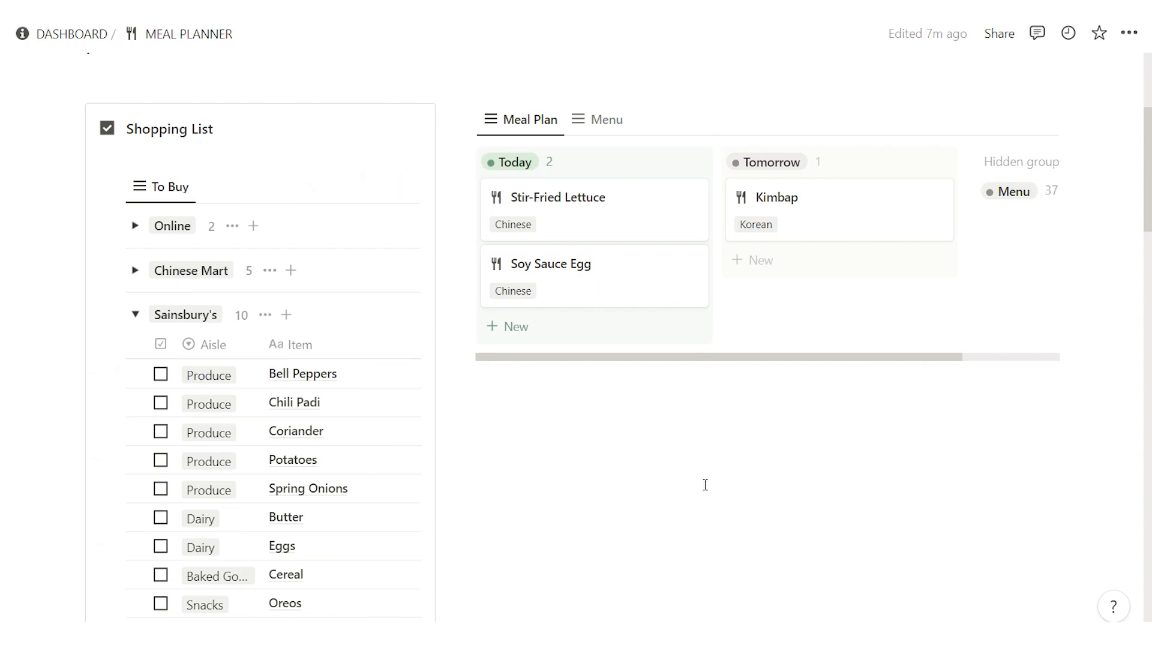
click(339, 185)
click(336, 378)
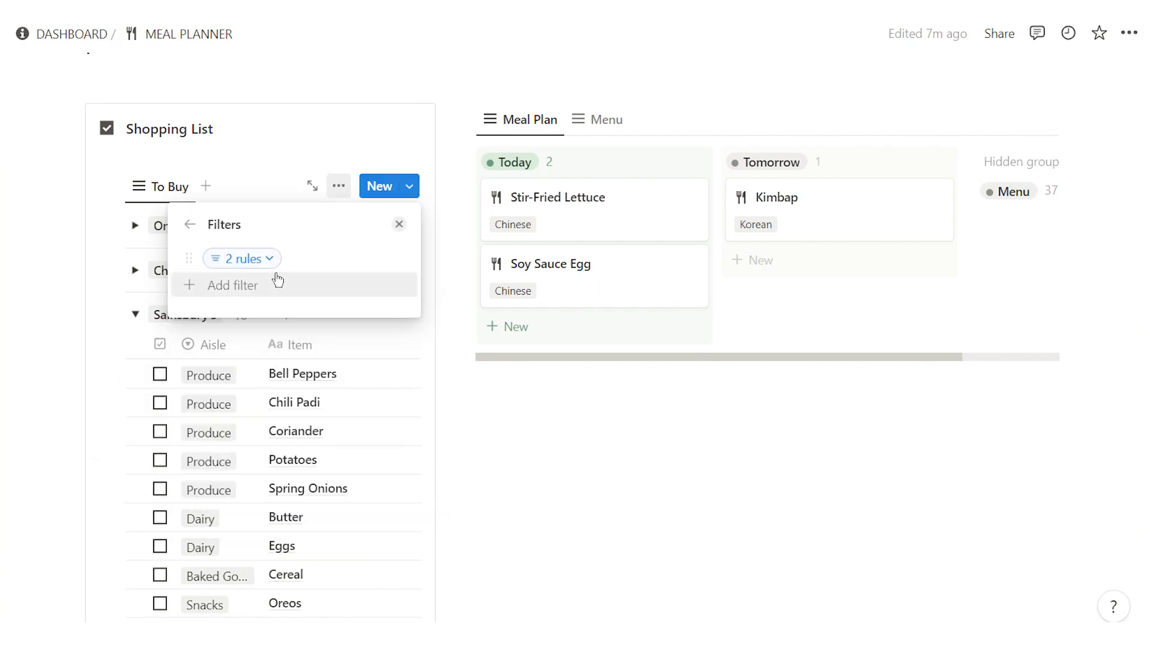
click(269, 259)
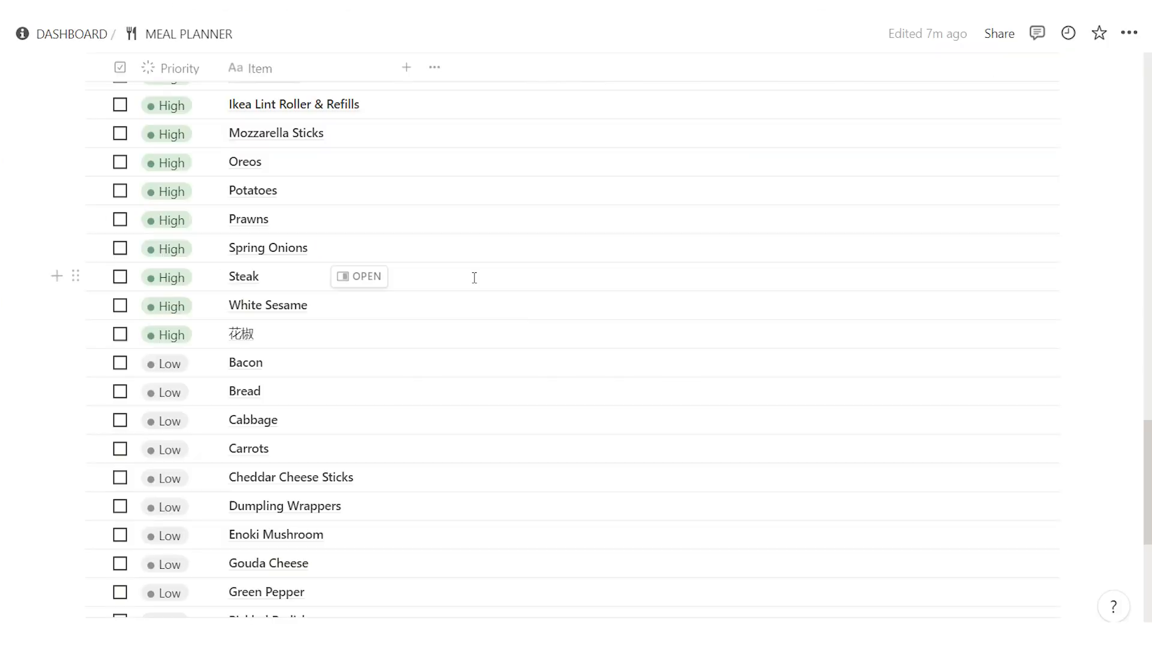
Step: Set the priority of Bread in the Out of Stock items to High
scroll(462, 312, down, 3)
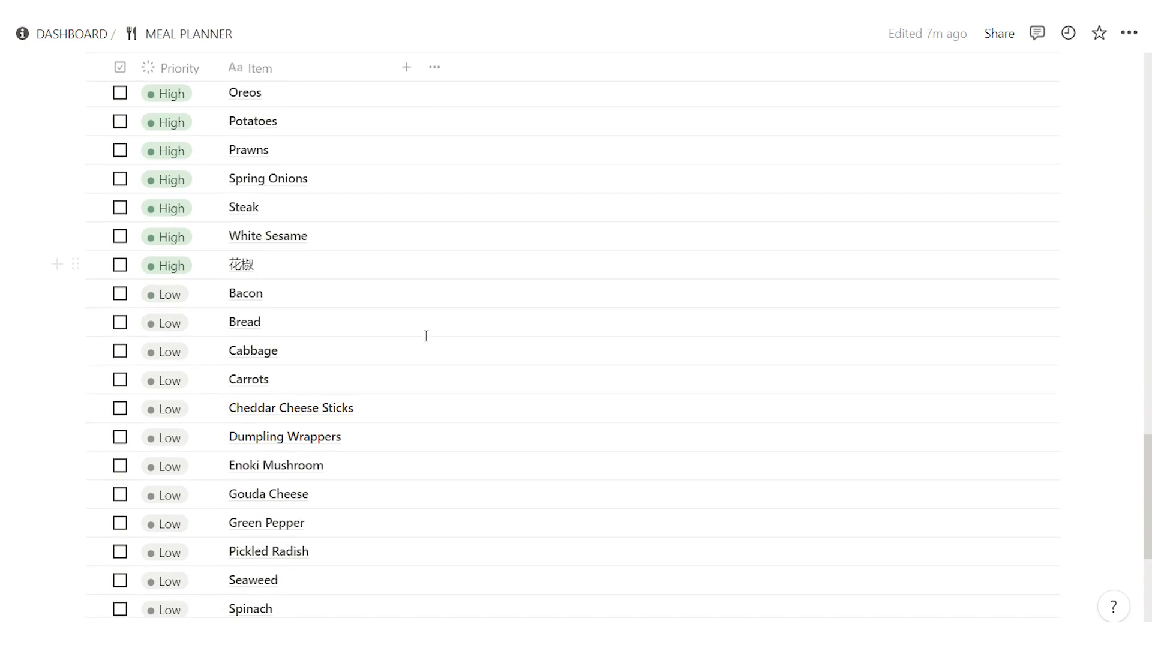
click(175, 304)
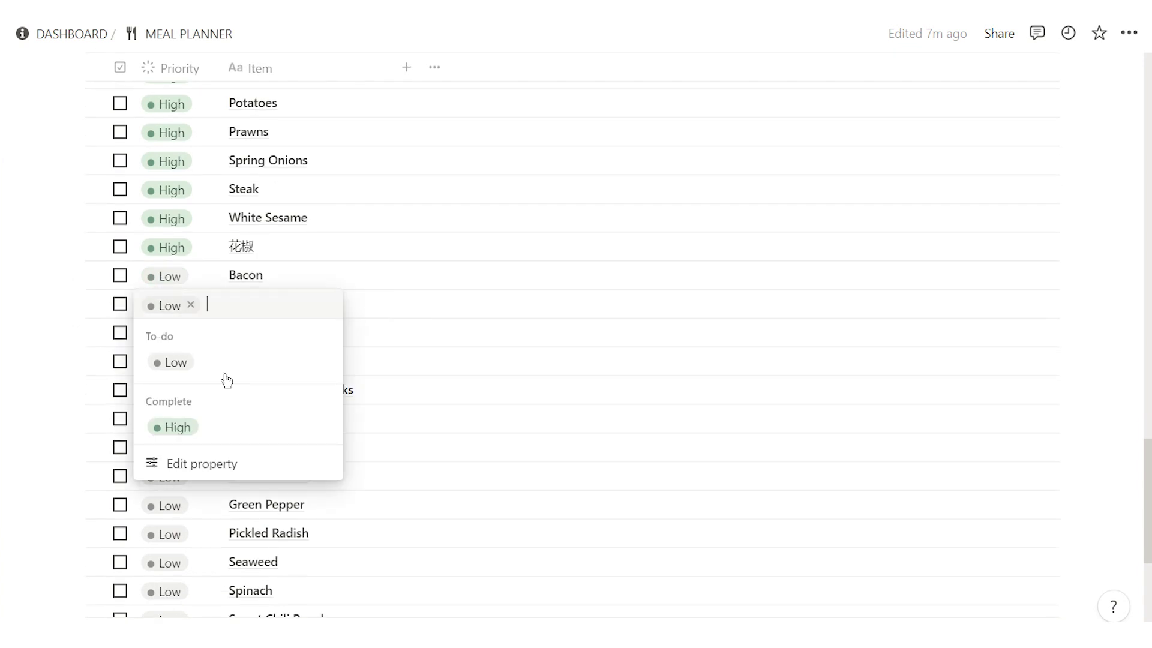
click(245, 437)
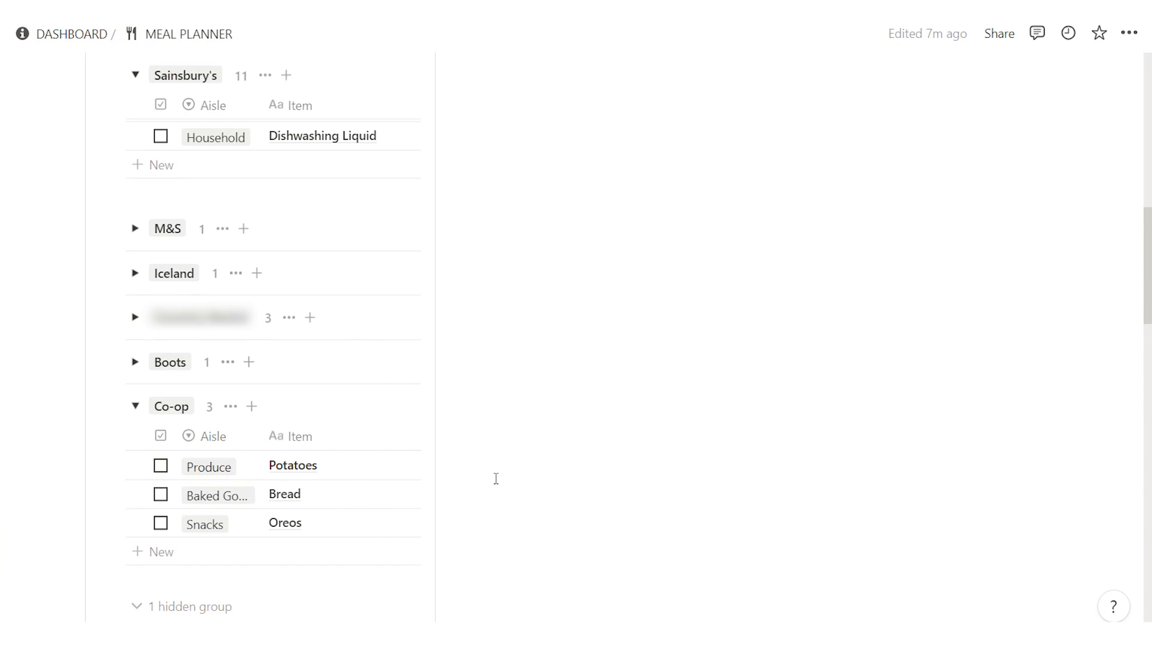
Step: Compare the Sainsbury's and Co-op groups of the Shopping List and check off Bread under Co-op
scroll(588, 358, up, 5)
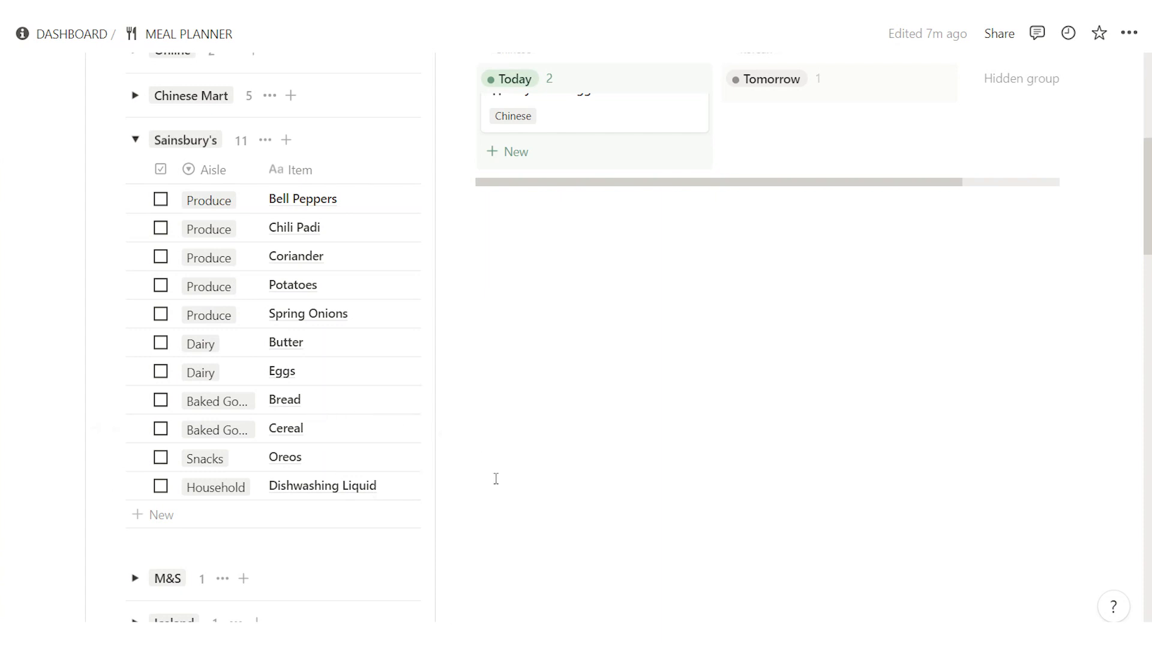
scroll(494, 478, down, 6)
click(160, 494)
scroll(682, 388, up, 5)
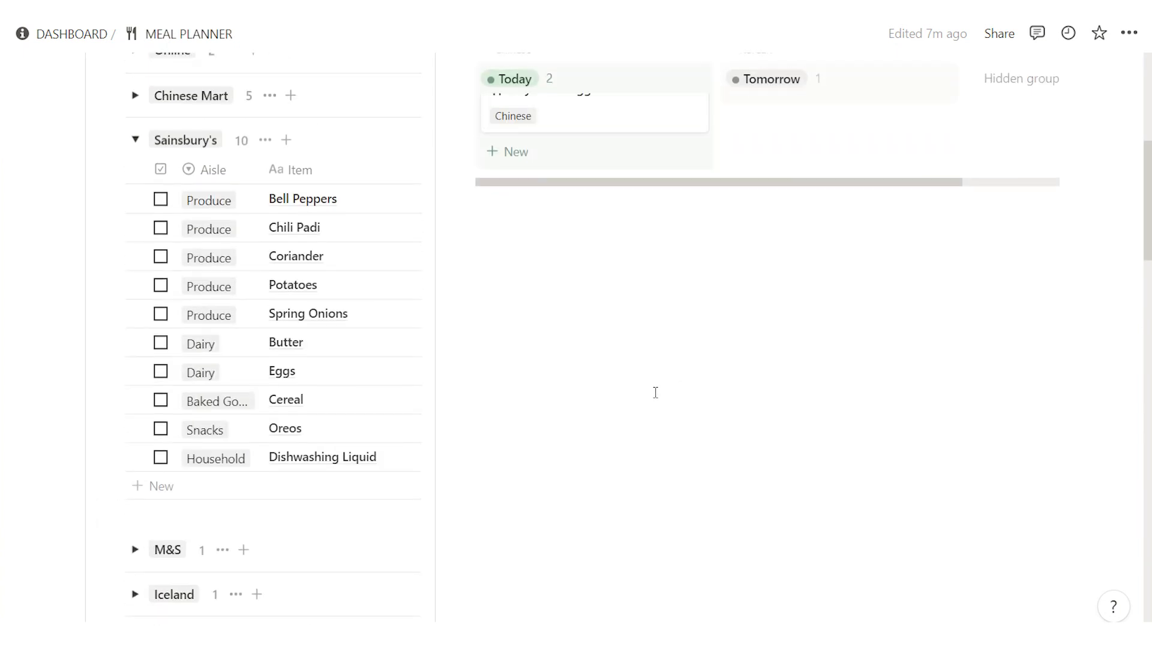
Step: Check off Bell Peppers, Chili Padi, Coriander and Potatoes together in the Sainsbury's group of the Shopping List
scroll(103, 286, up, 2)
drag(98, 284, 205, 459)
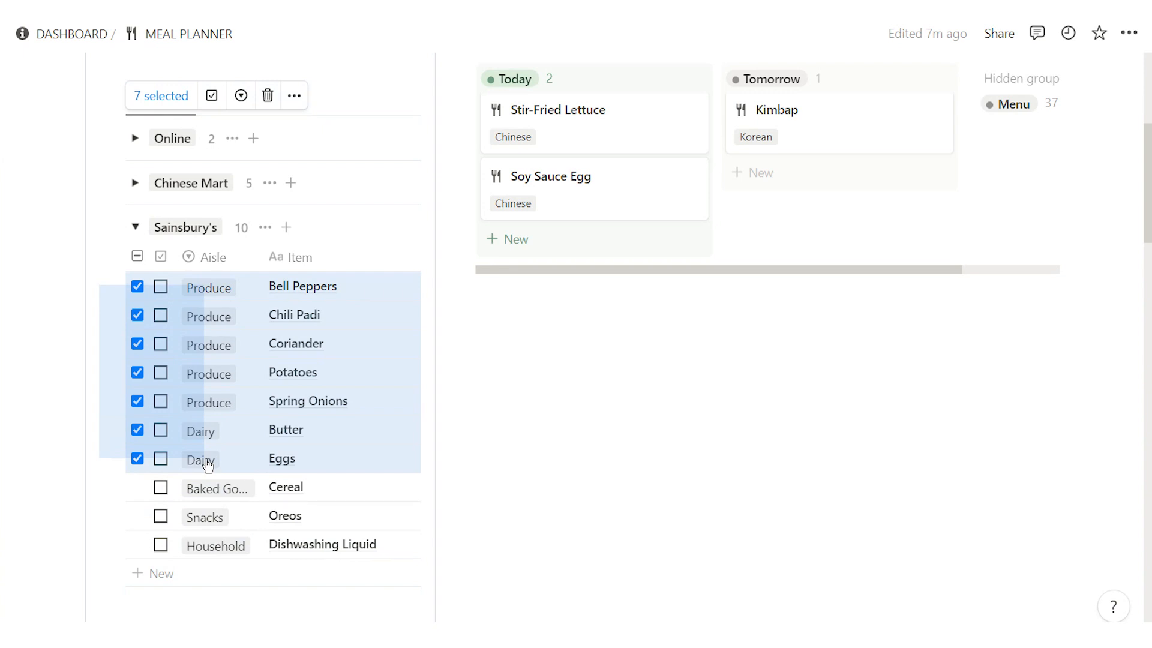
click(211, 95)
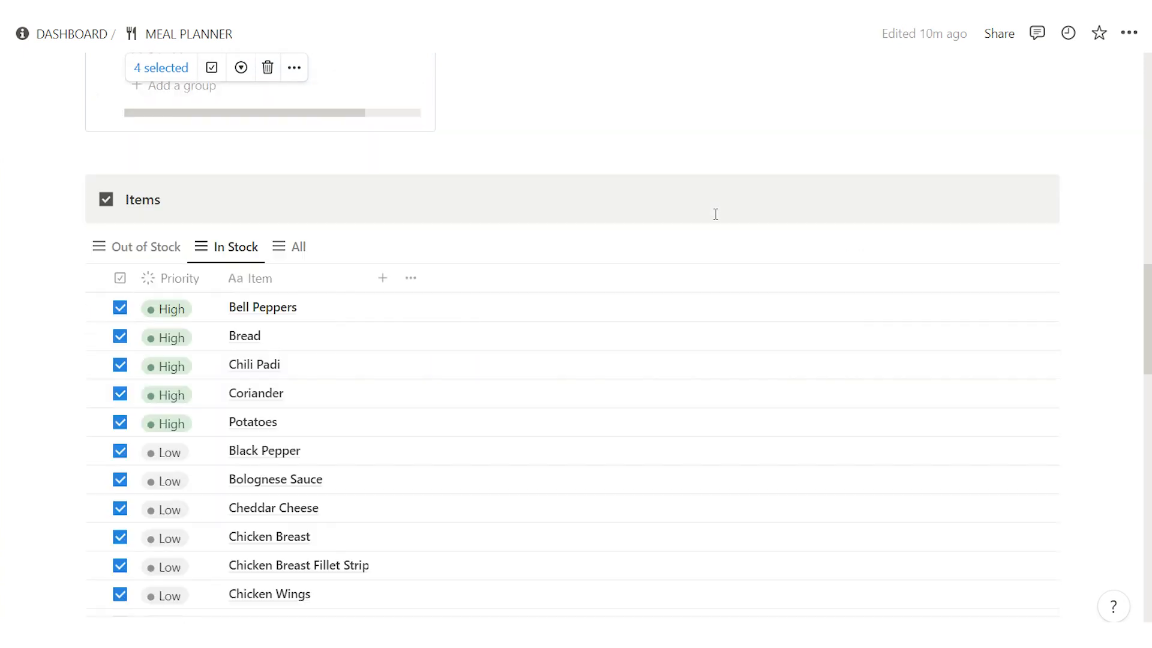
Step: Set the priority of the five In Stock items Bell Peppers, Bread, Chili Padi, Coriander and Potatoes to Low
scroll(715, 213, down, 2)
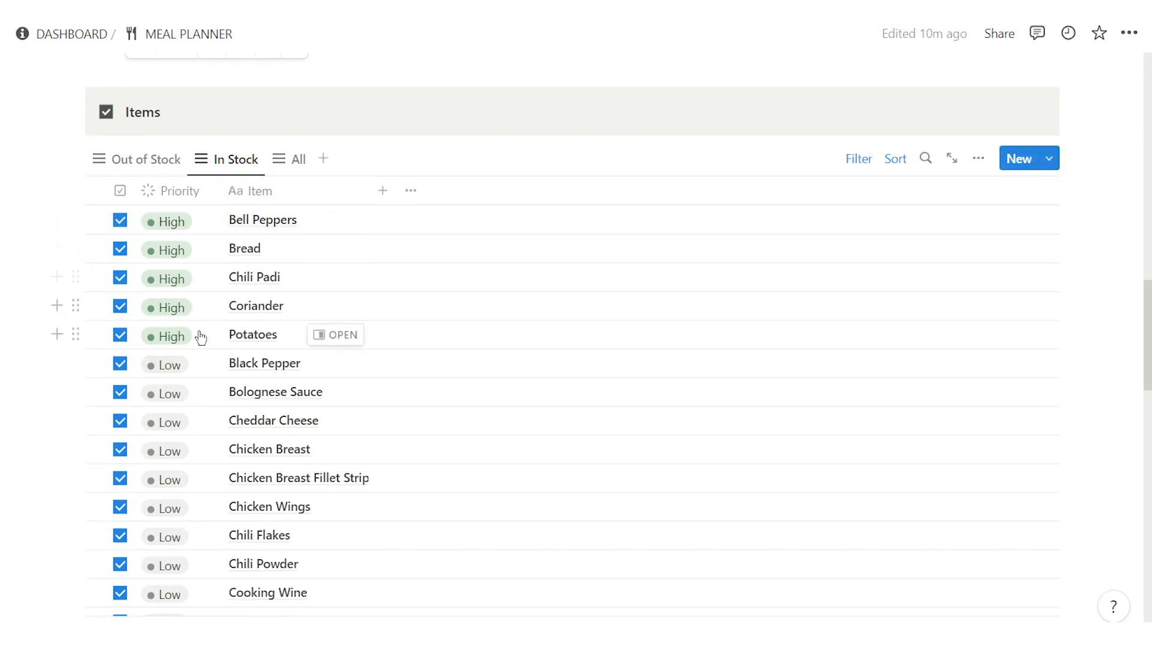
drag(36, 216, 191, 337)
click(227, 156)
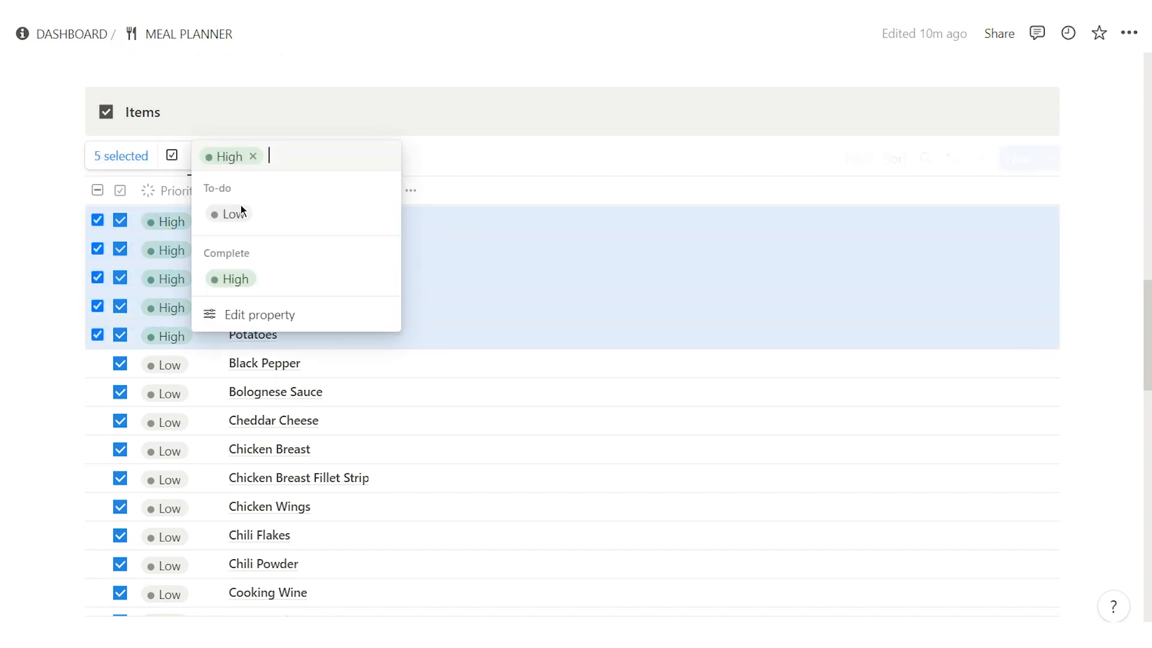
click(239, 211)
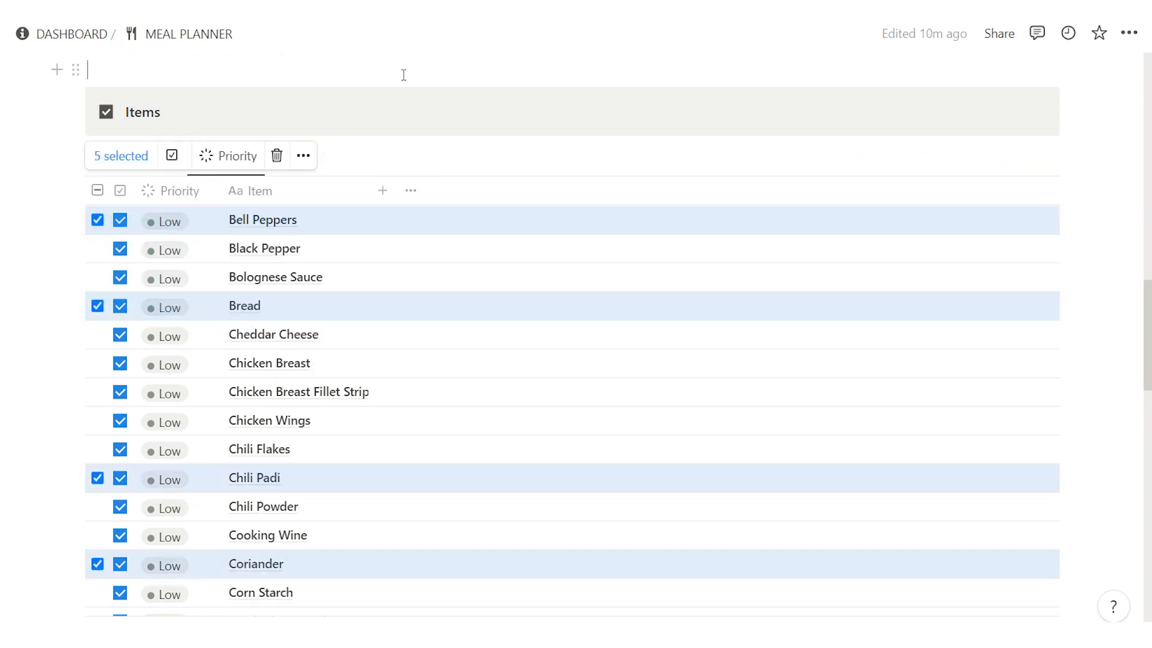
click(402, 76)
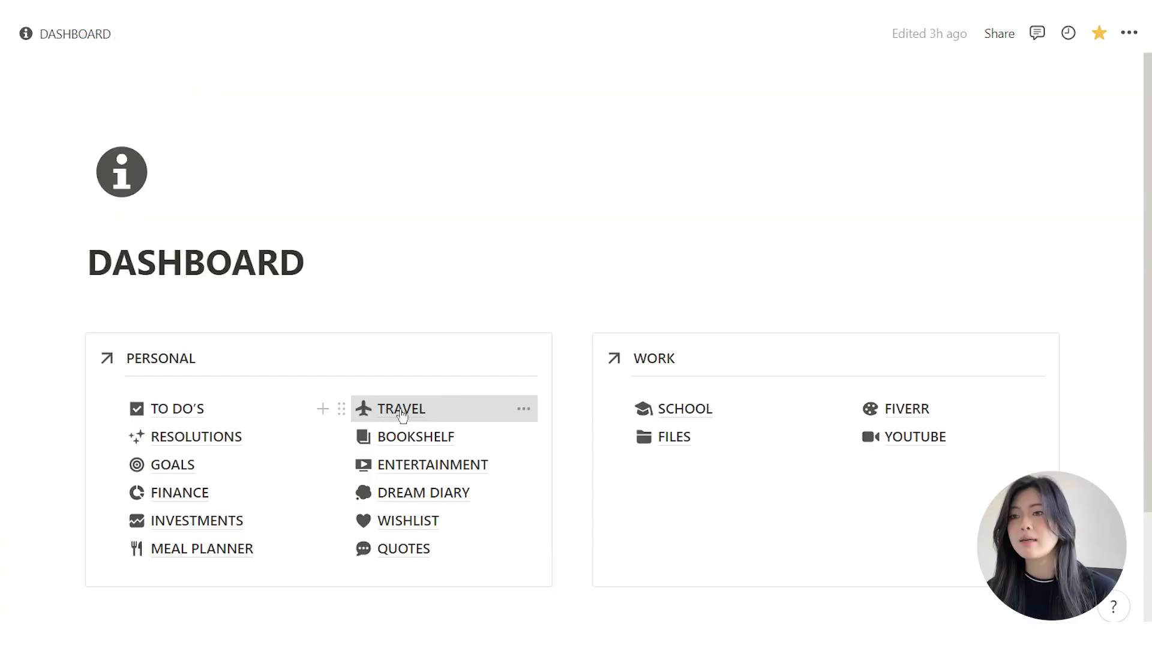
Step: Open the Travel page from the dashboard and inspect the formula behind the Malta trip's days-ago status
click(400, 409)
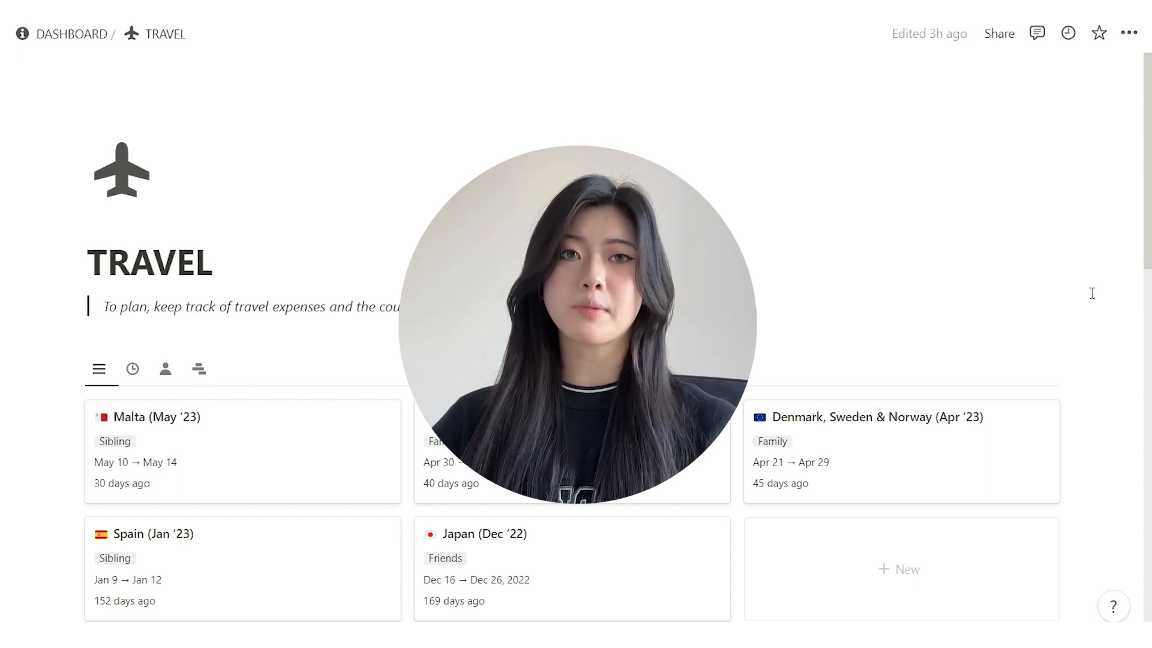
scroll(1125, 353, down, 3)
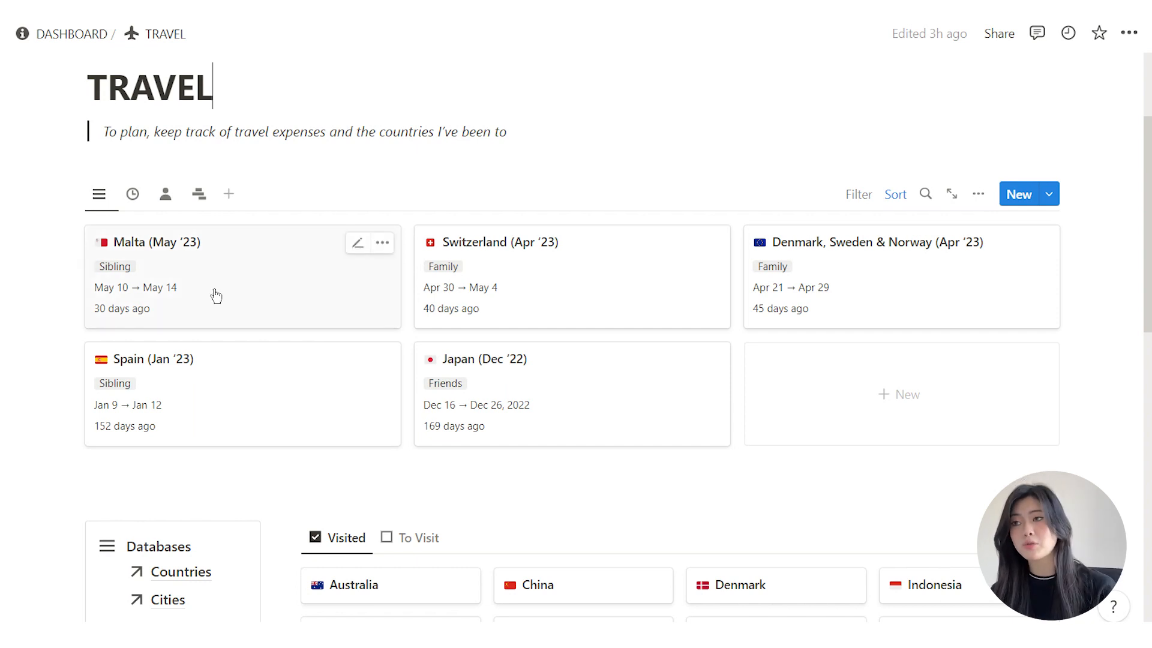
click(114, 311)
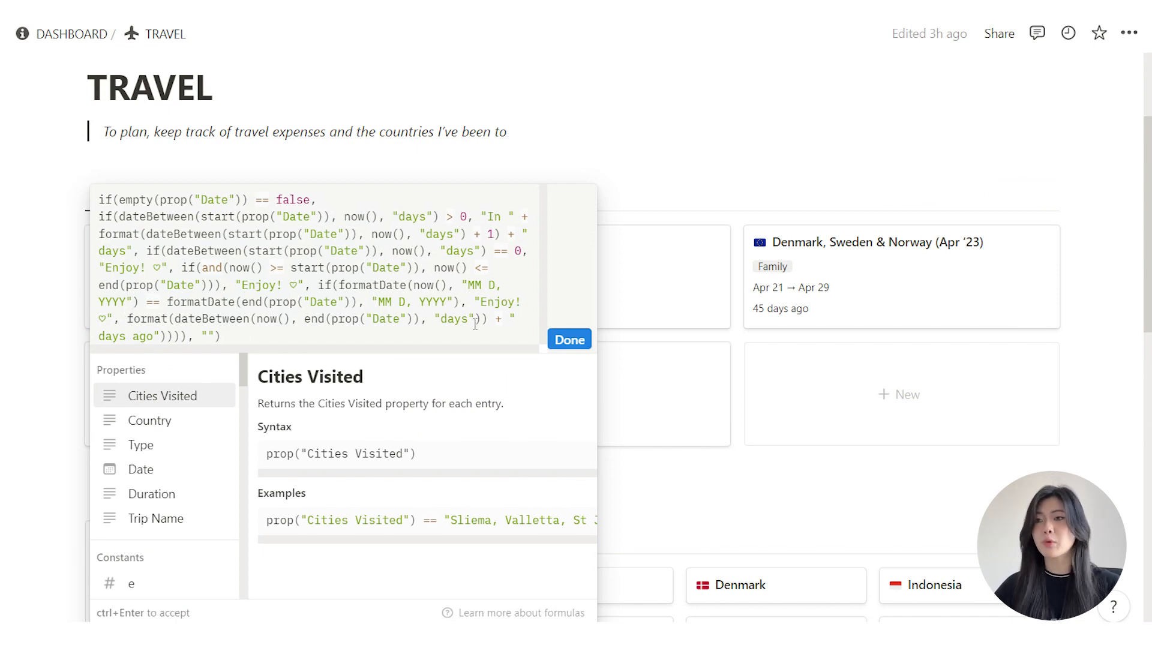
click(743, 129)
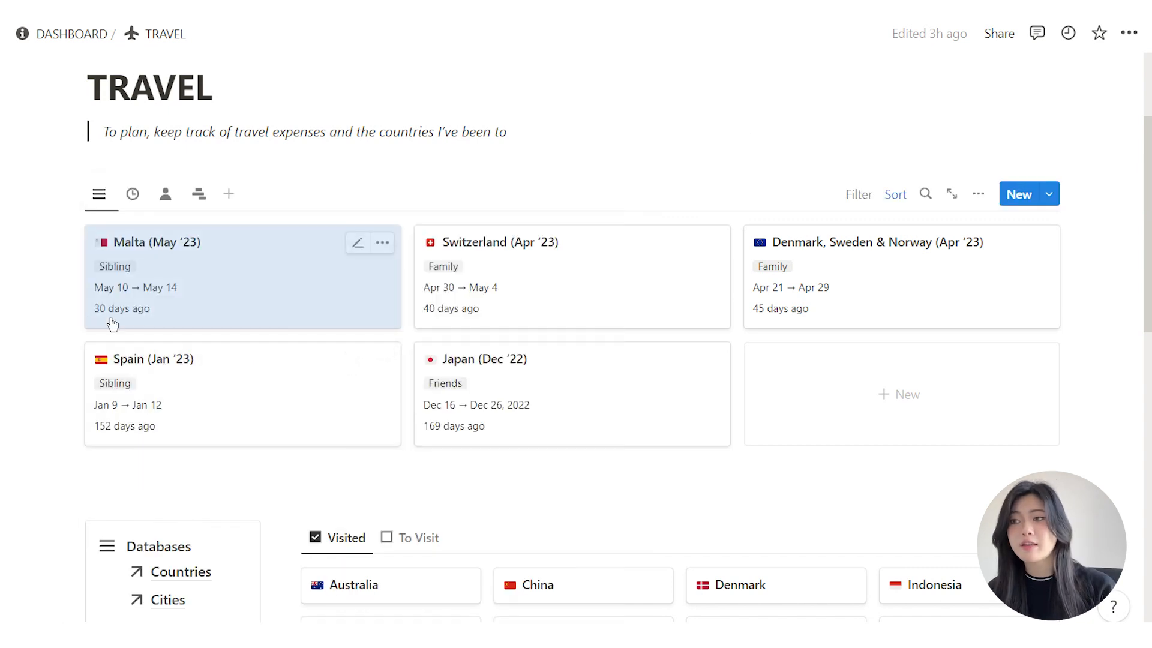
Step: Set the Malta trip's dates to Jun 13, 2023 through Jun 17, 2023
click(129, 290)
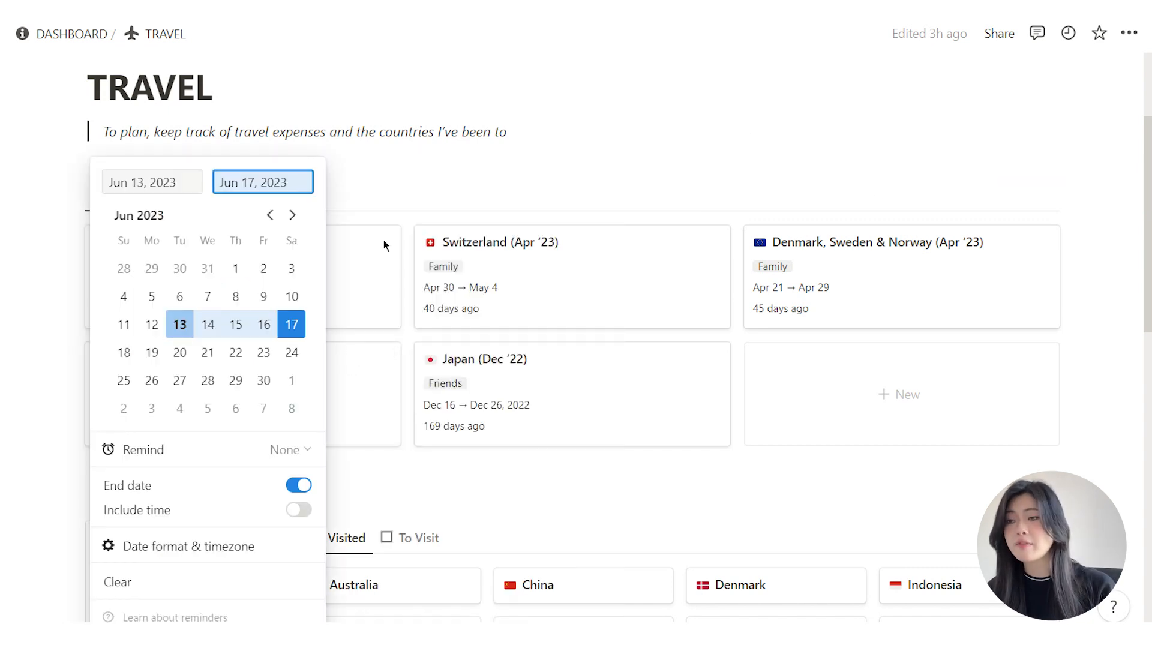
click(409, 182)
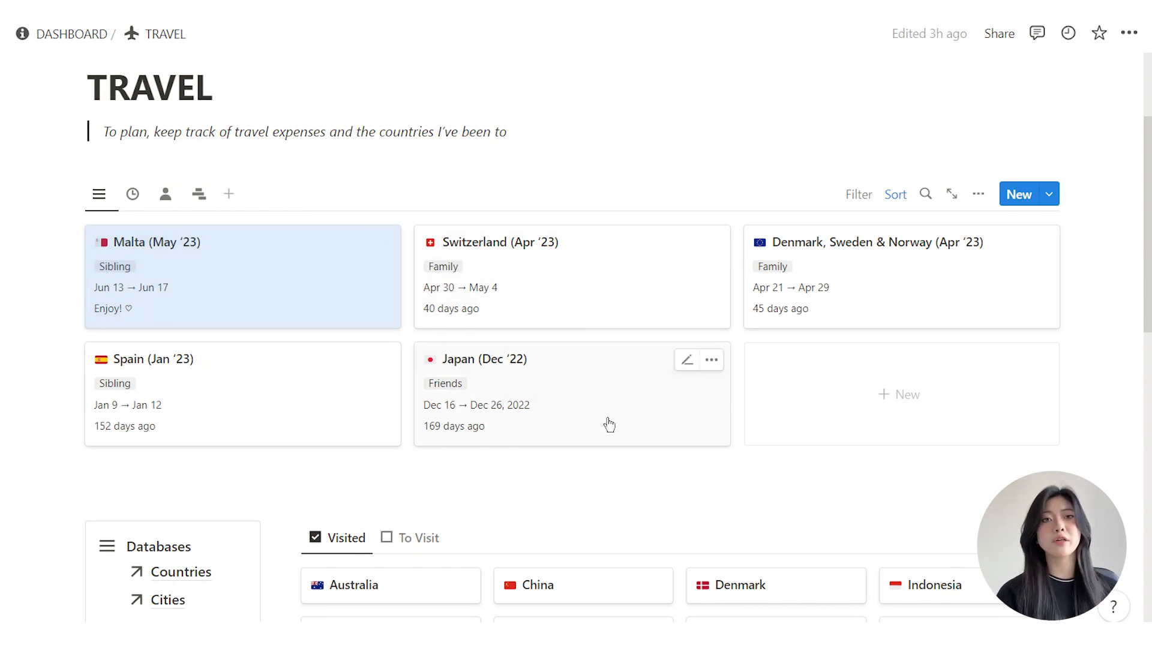
Step: Compare the trips grouped by year, grouped by travel companion type, and laid out on the monthly timeline
click(133, 194)
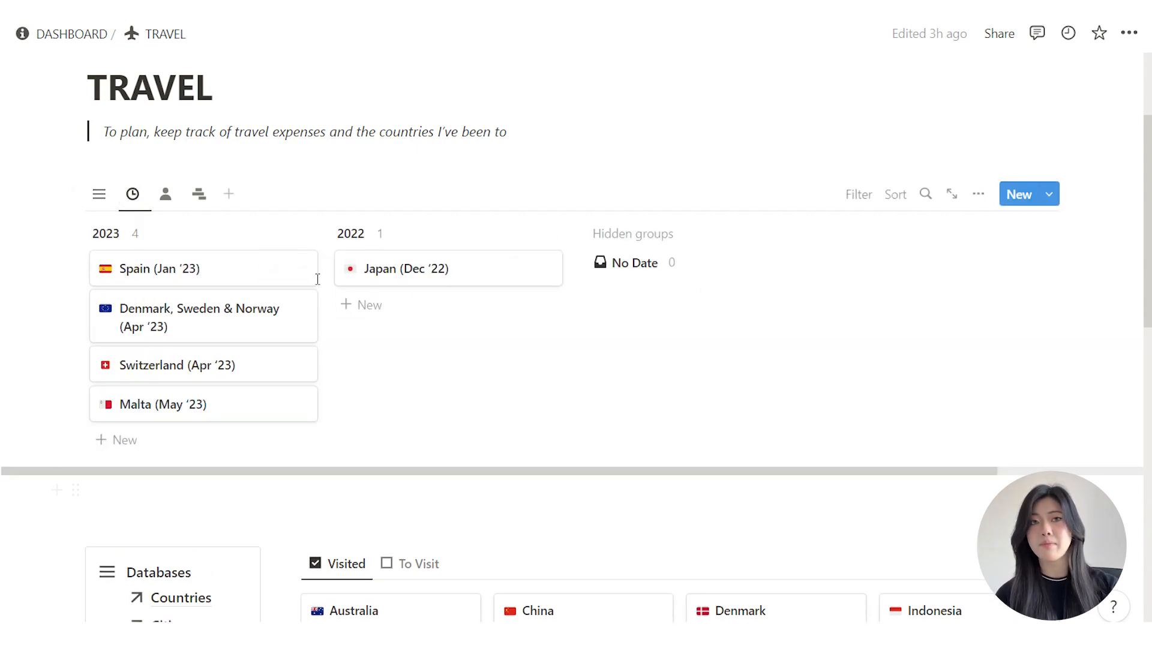
click(166, 193)
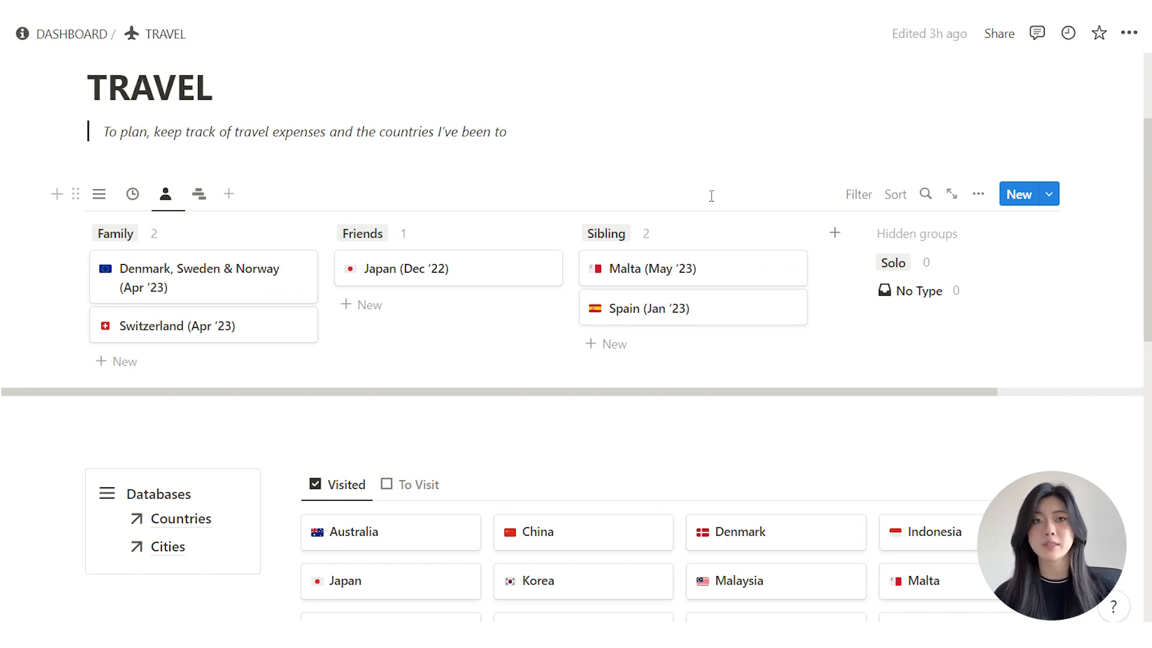
click(201, 193)
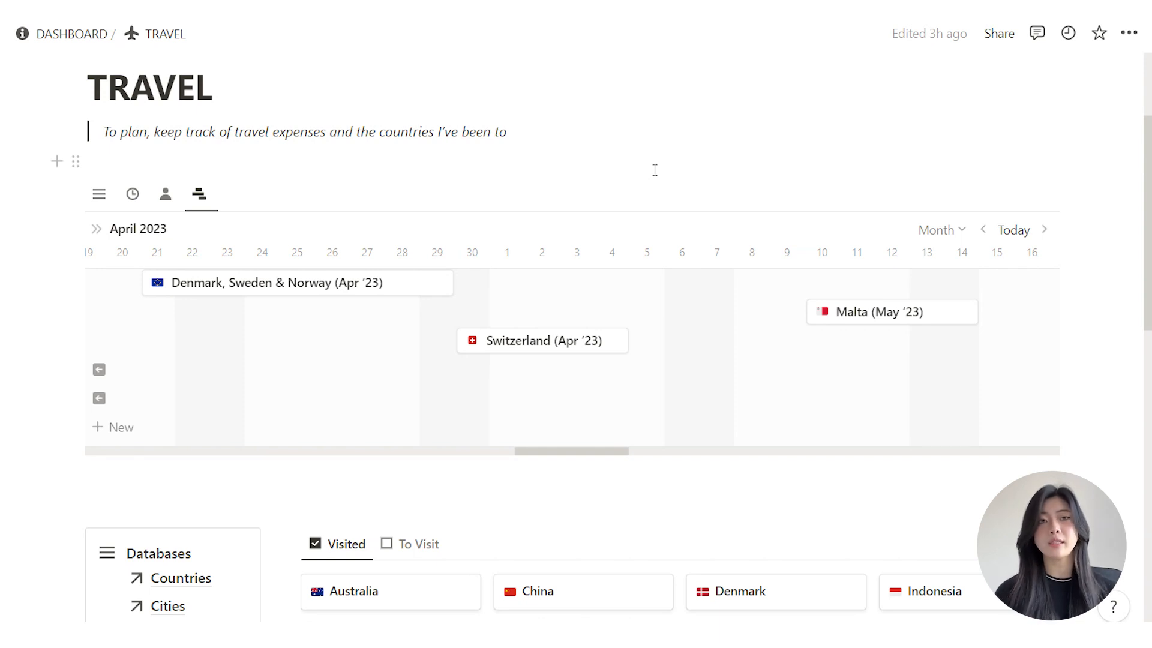
Step: Examine the Visited countries gallery and the filter rules that decide which countries it includes
scroll(654, 169, down, 6)
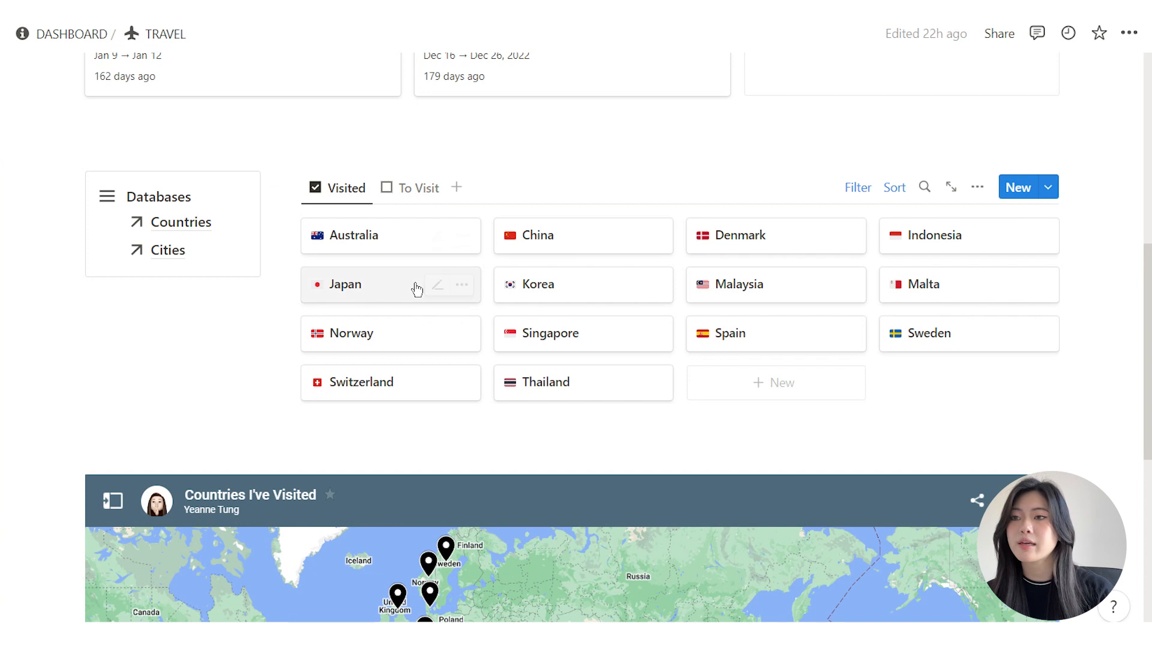
click(412, 288)
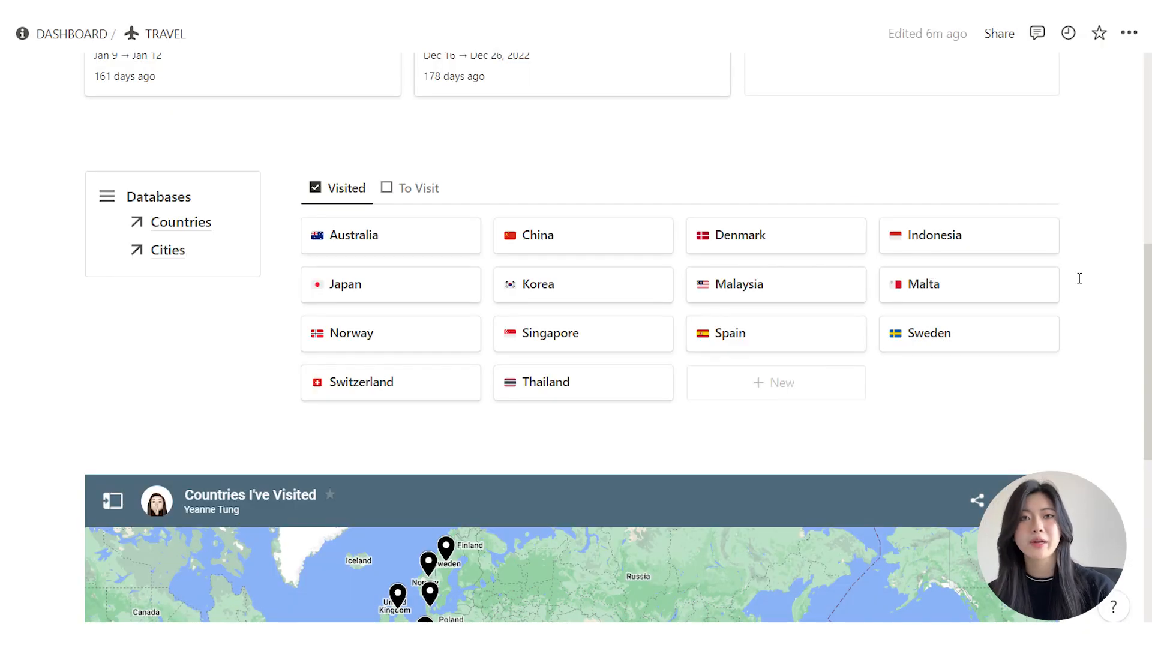
scroll(1080, 279, up, 4)
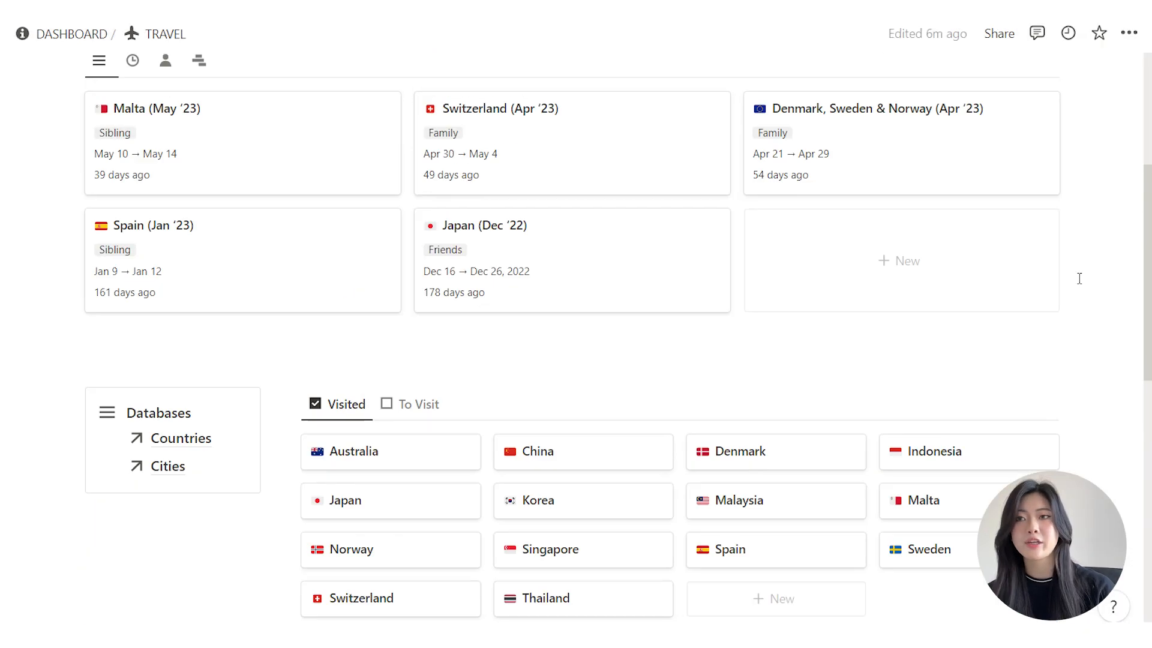
scroll(982, 317, down, 4)
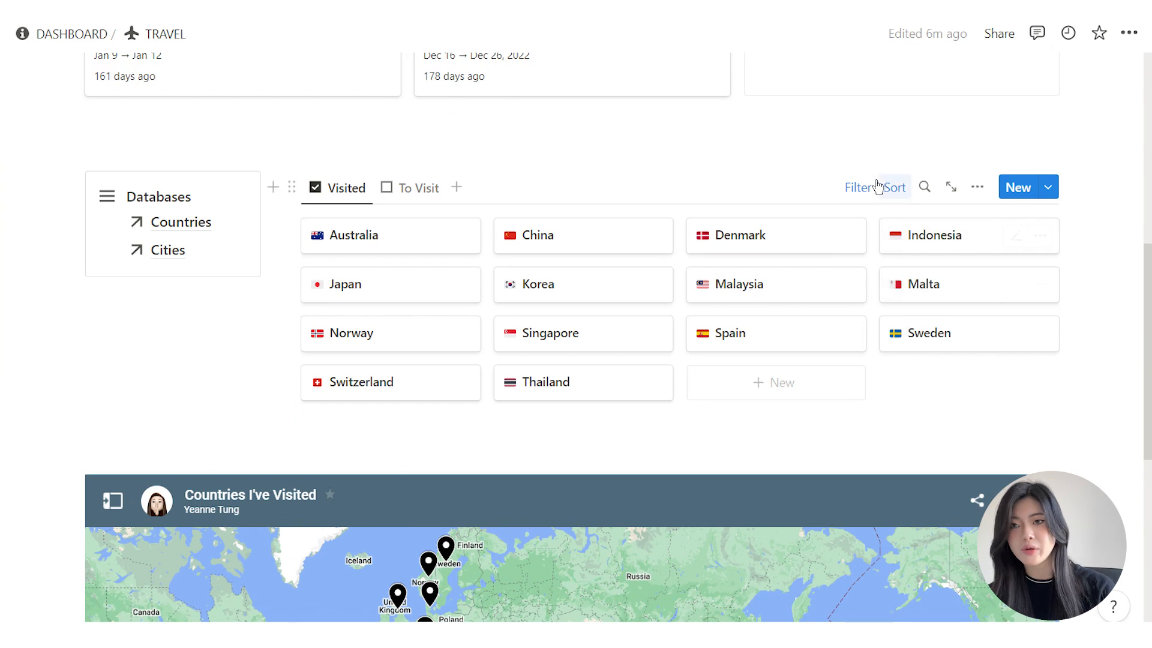
click(865, 187)
click(436, 233)
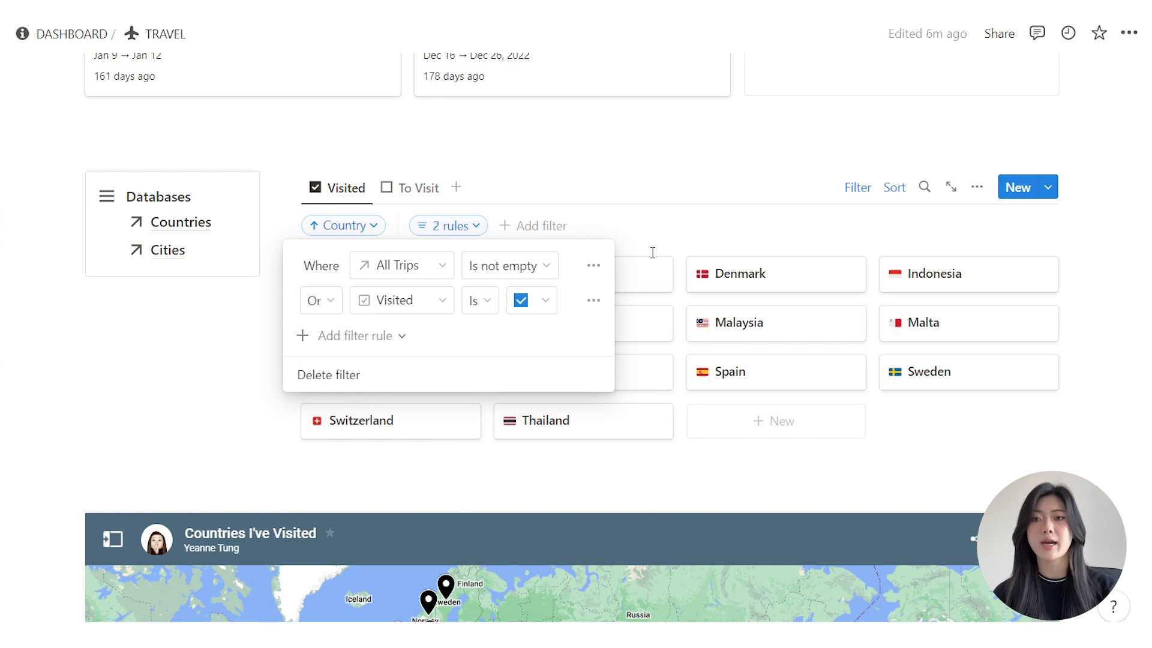
Step: Open the Indonesia entry, inspect its hidden Visited property, and close the entry
click(975, 283)
click(952, 293)
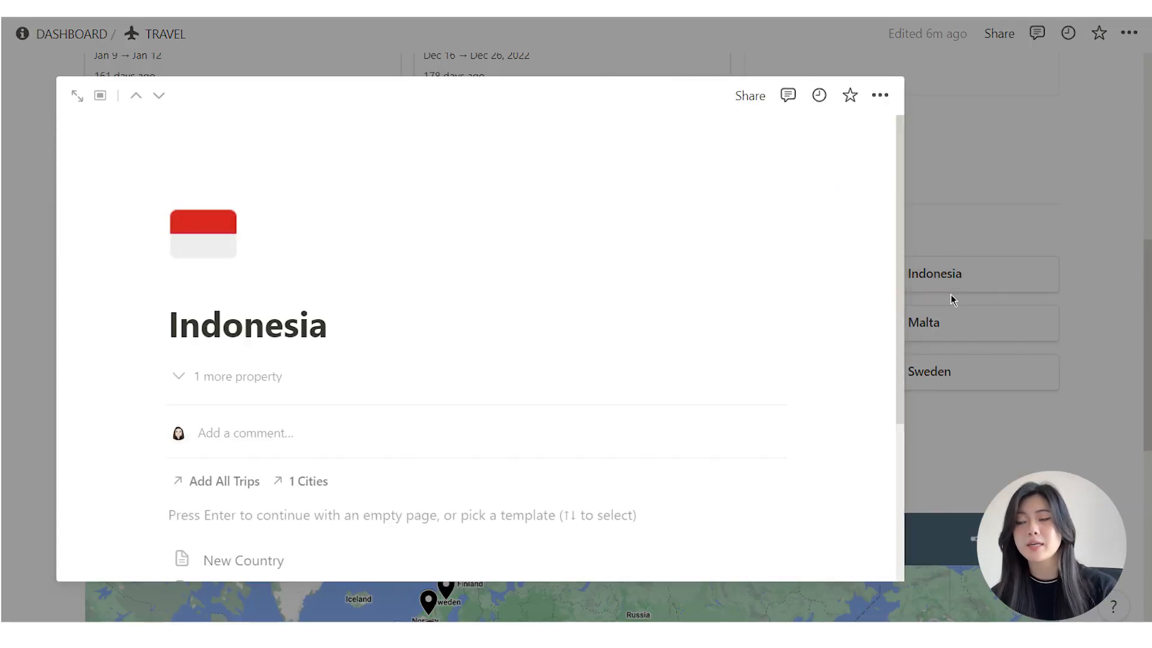
click(241, 375)
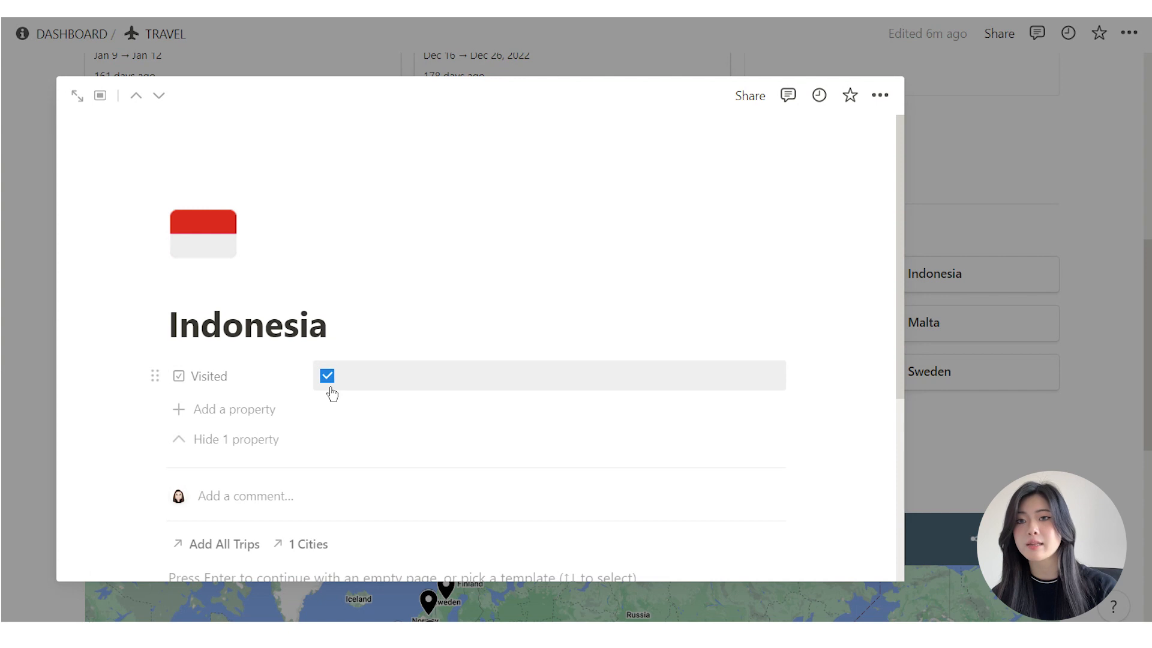
click(936, 321)
Step: Create a new trip page in the Trips database and link Iceland as its country
scroll(914, 198, up, 3)
click(915, 198)
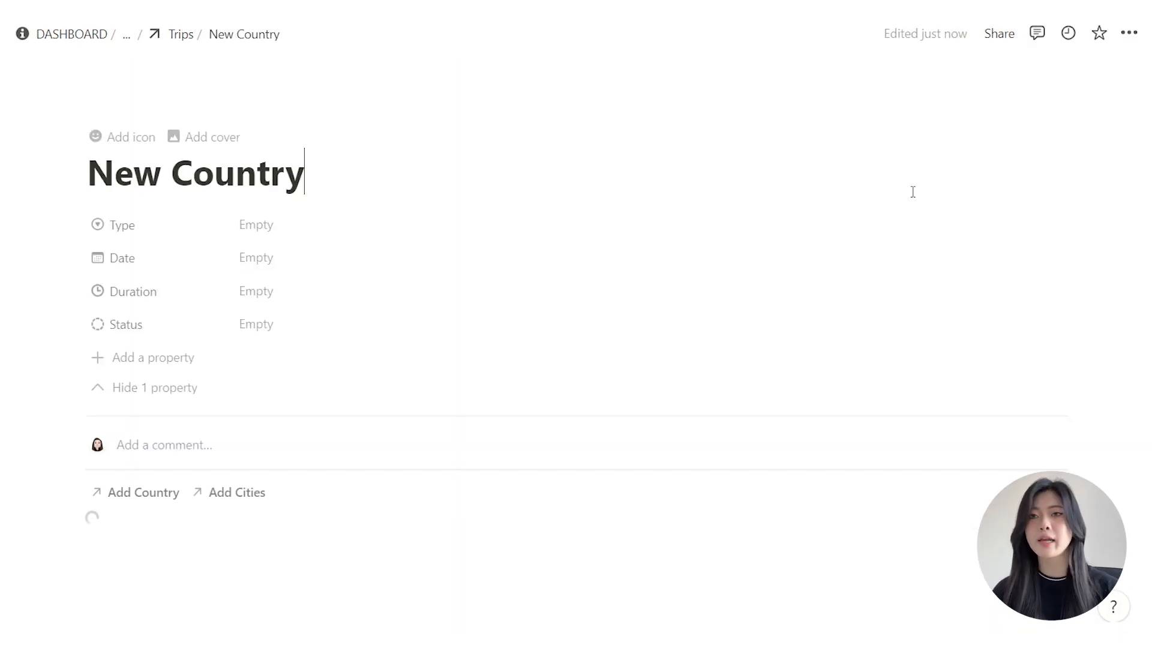
click(115, 488)
text(icela)
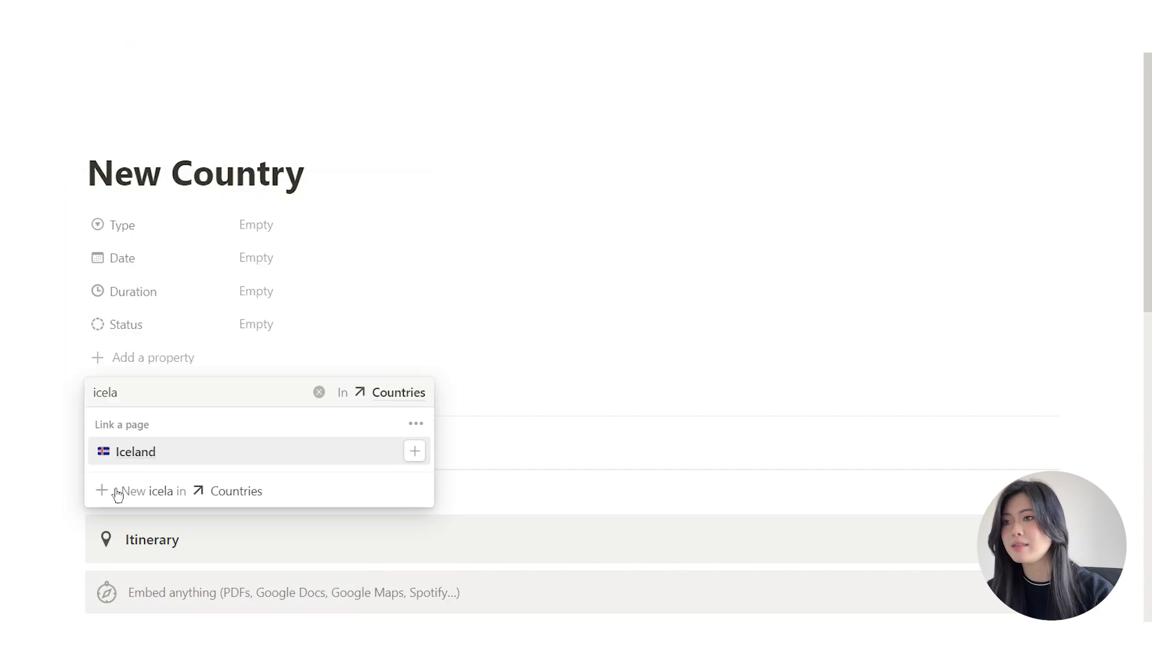
click(135, 452)
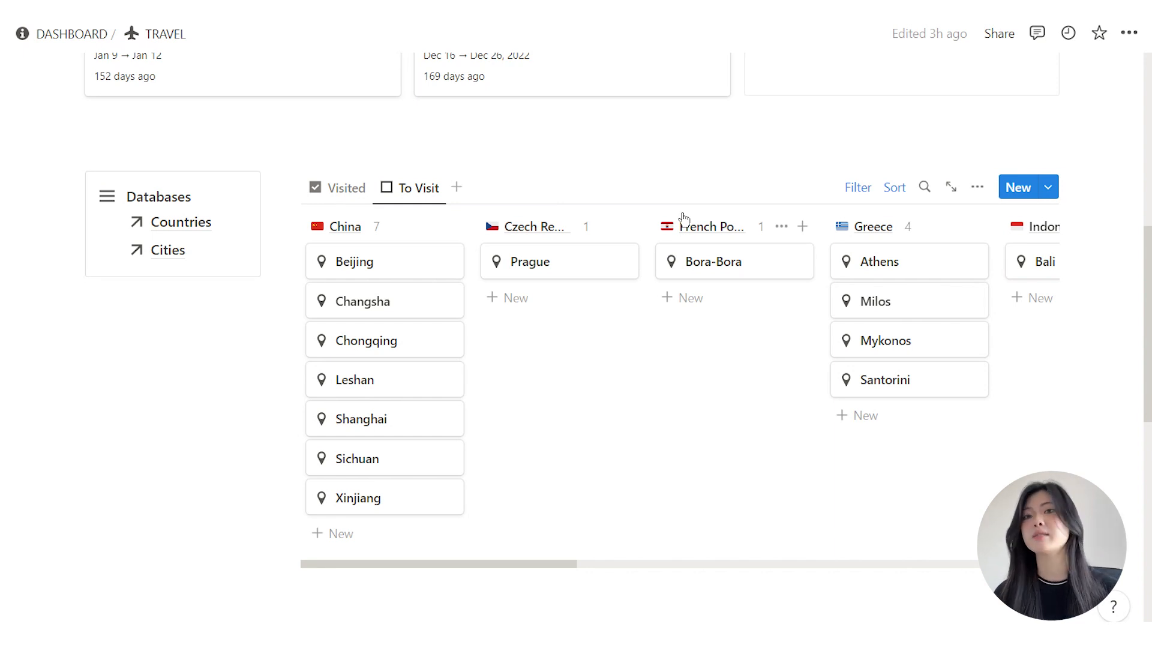
Step: Examine the pins on the embedded Countries I've Visited map, both worldwide and closer up
scroll(684, 219, down, 9)
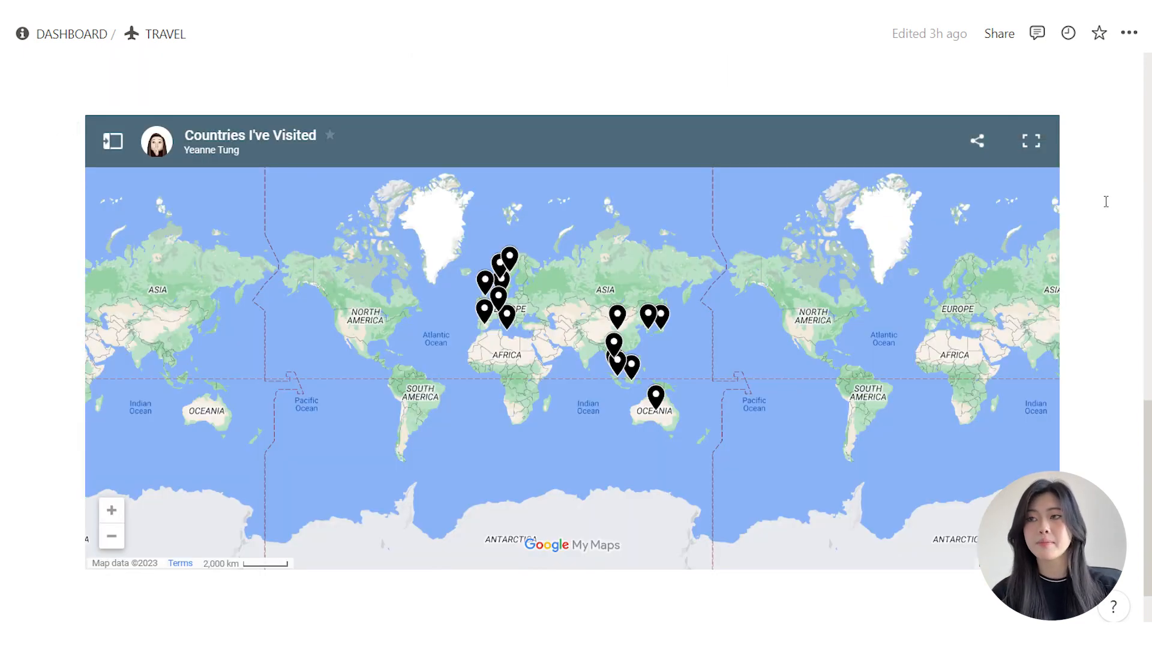
scroll(597, 292, up, 1)
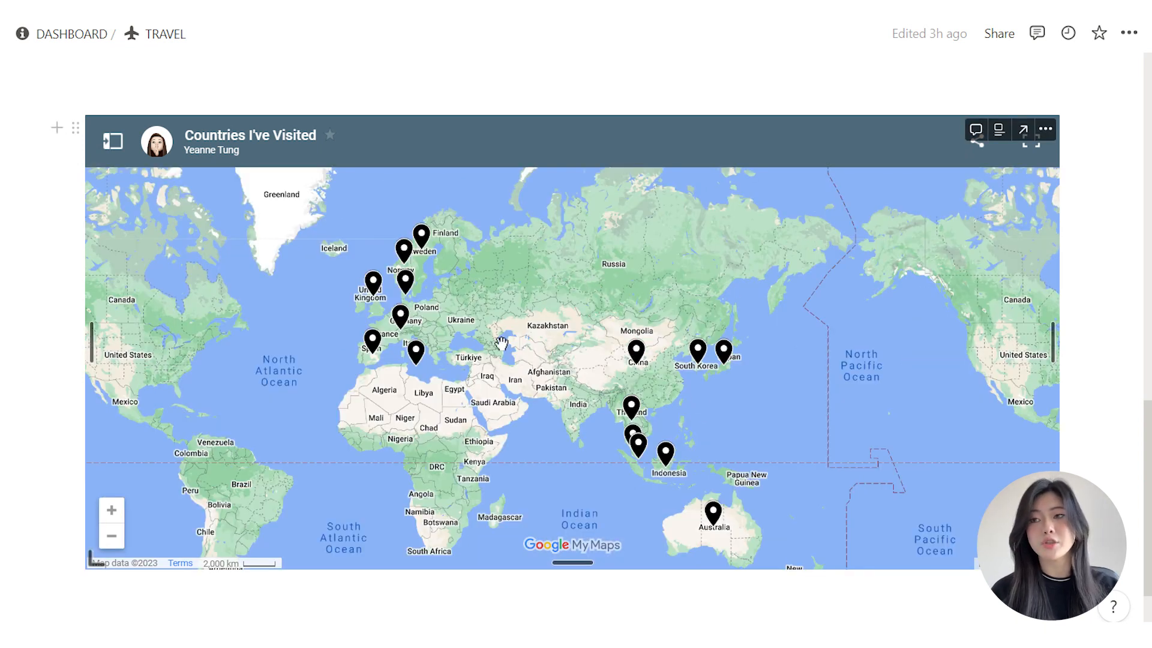
scroll(499, 346, down, 1)
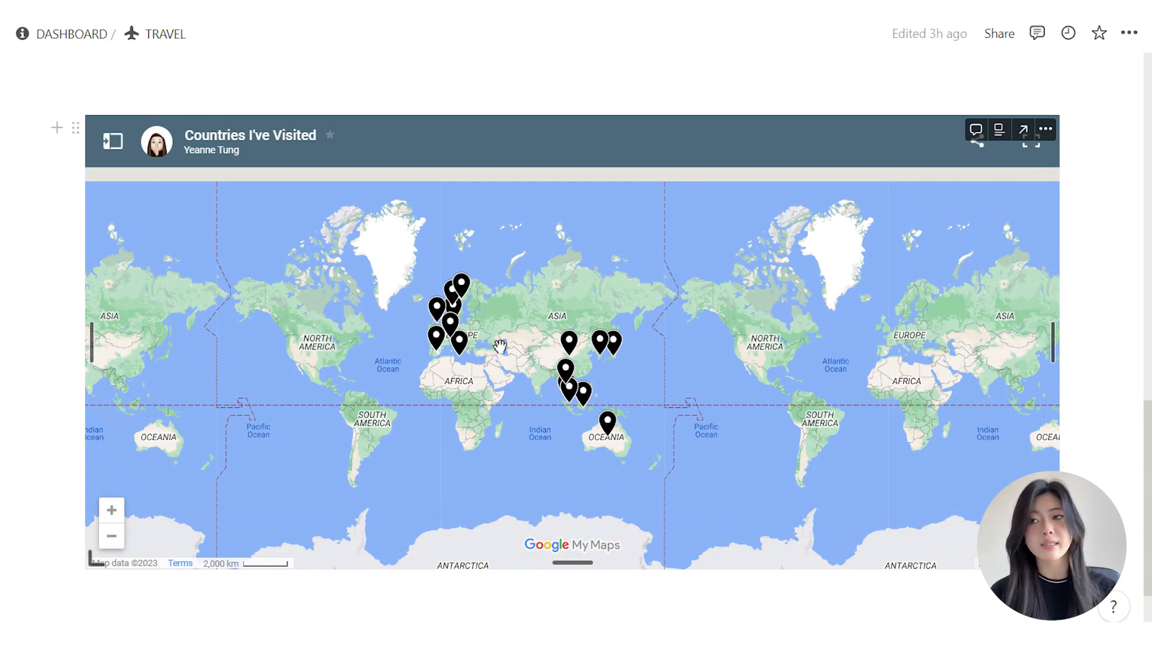
scroll(500, 346, up, 1)
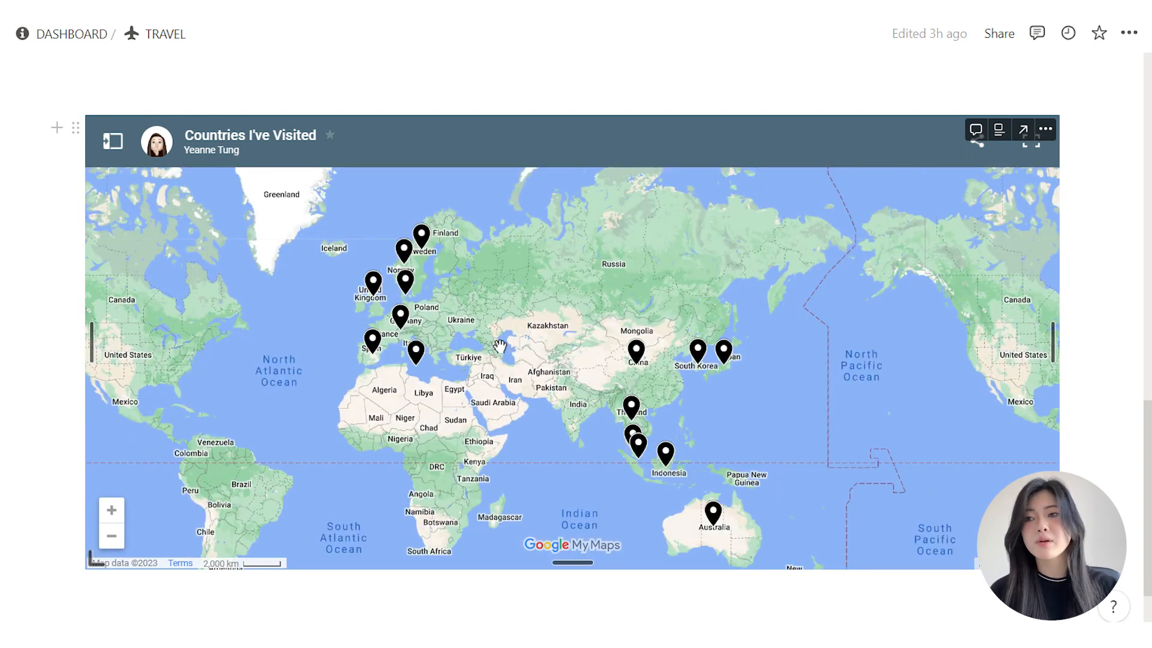
drag(500, 346, 521, 318)
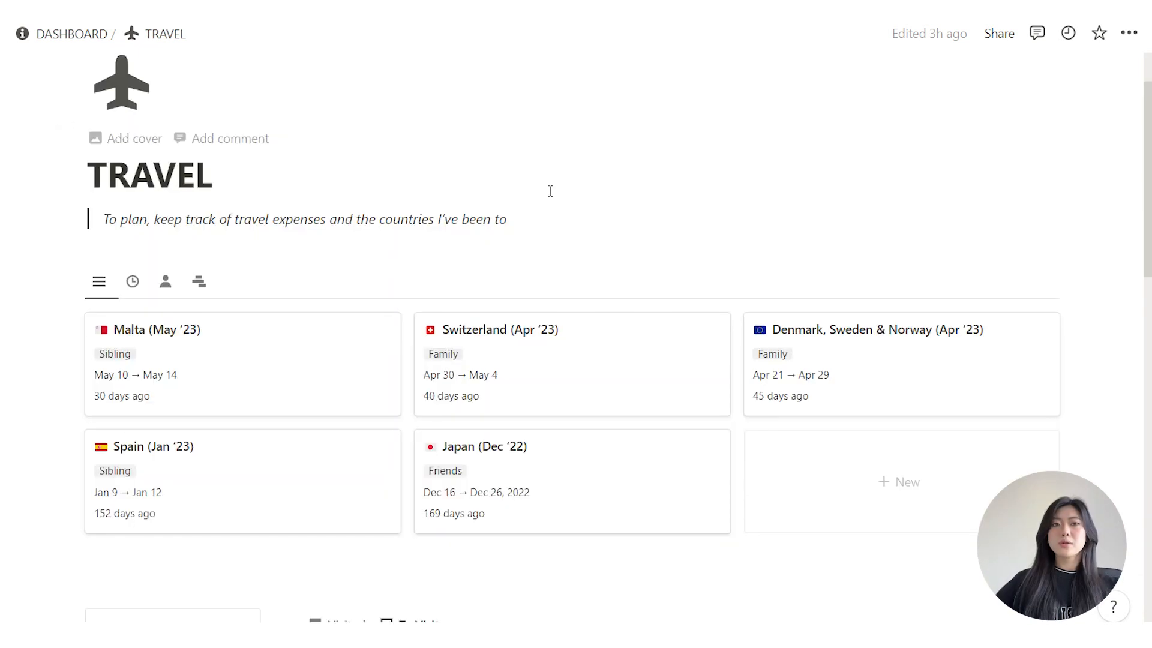
Step: Open the Malta (May '23) trip page and inspect the formula behind its Duration property
click(236, 348)
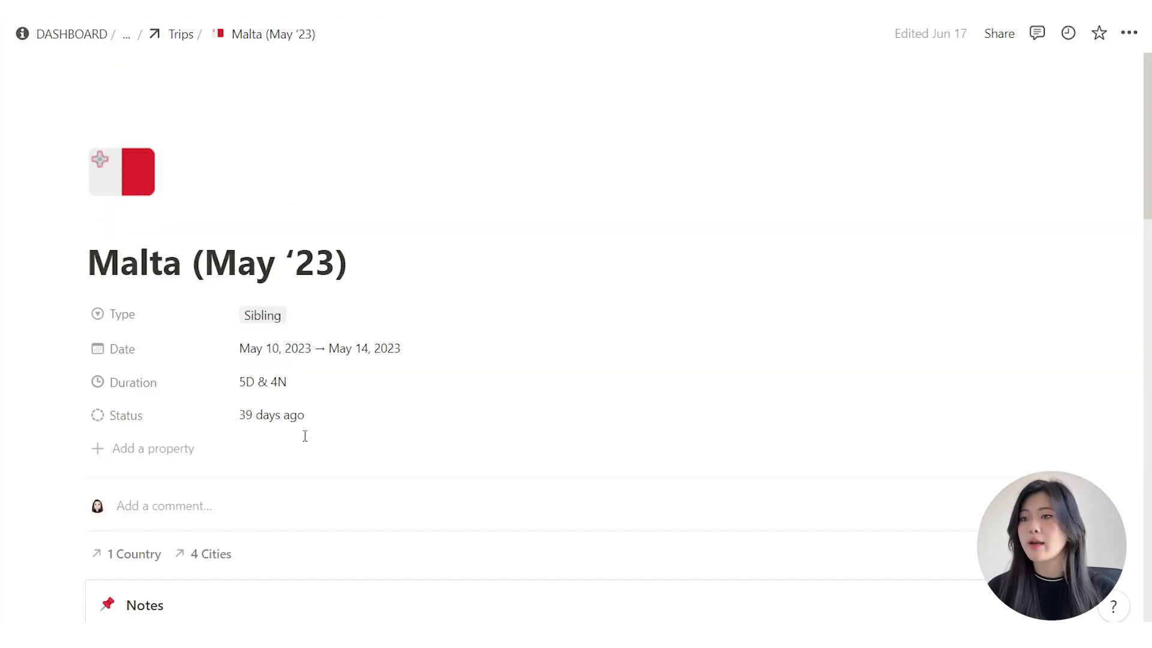
click(311, 392)
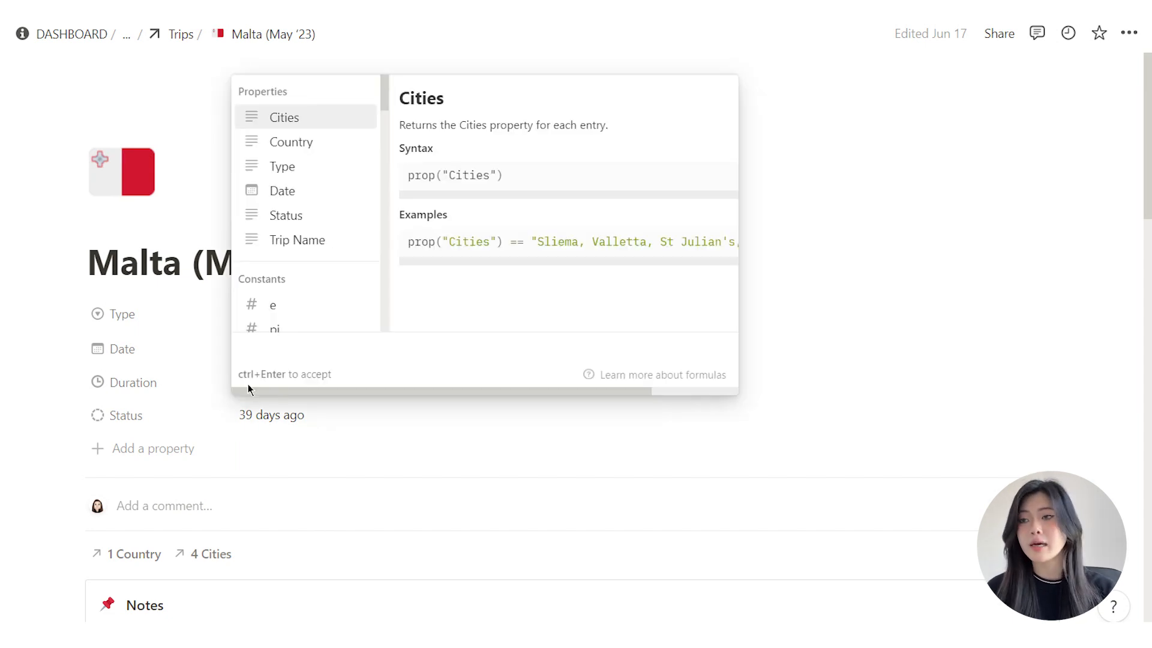
click(380, 525)
Step: Review the countries and cities linked to the Malta trip, along with its Notes and Itinerary sections
scroll(379, 525, down, 4)
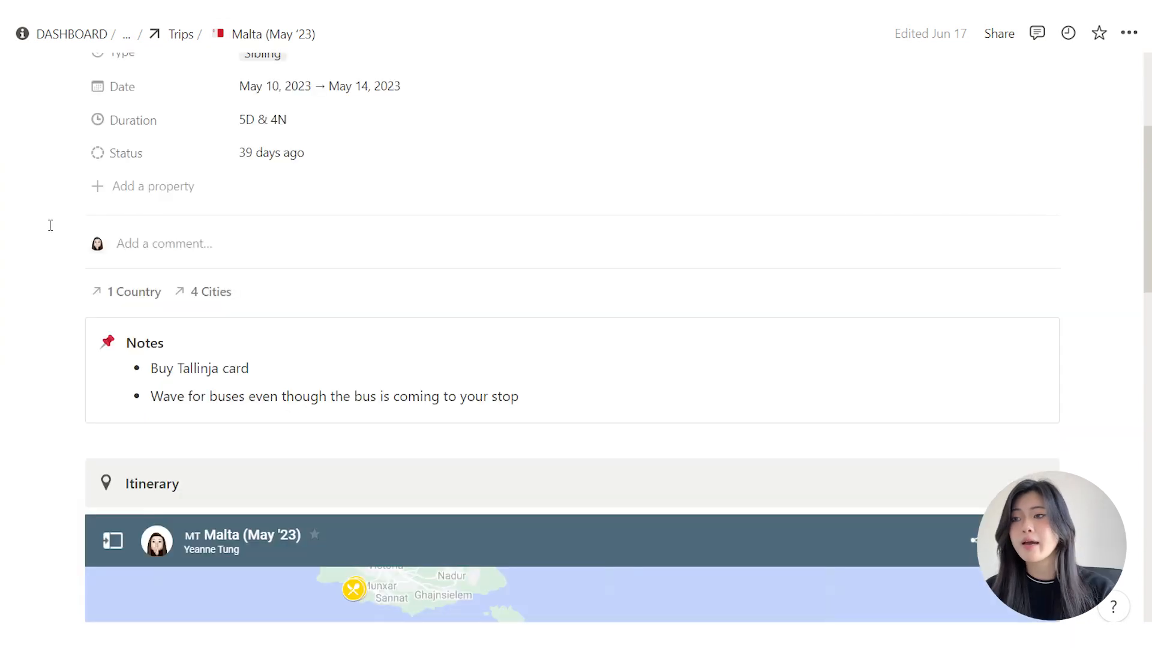
click(143, 298)
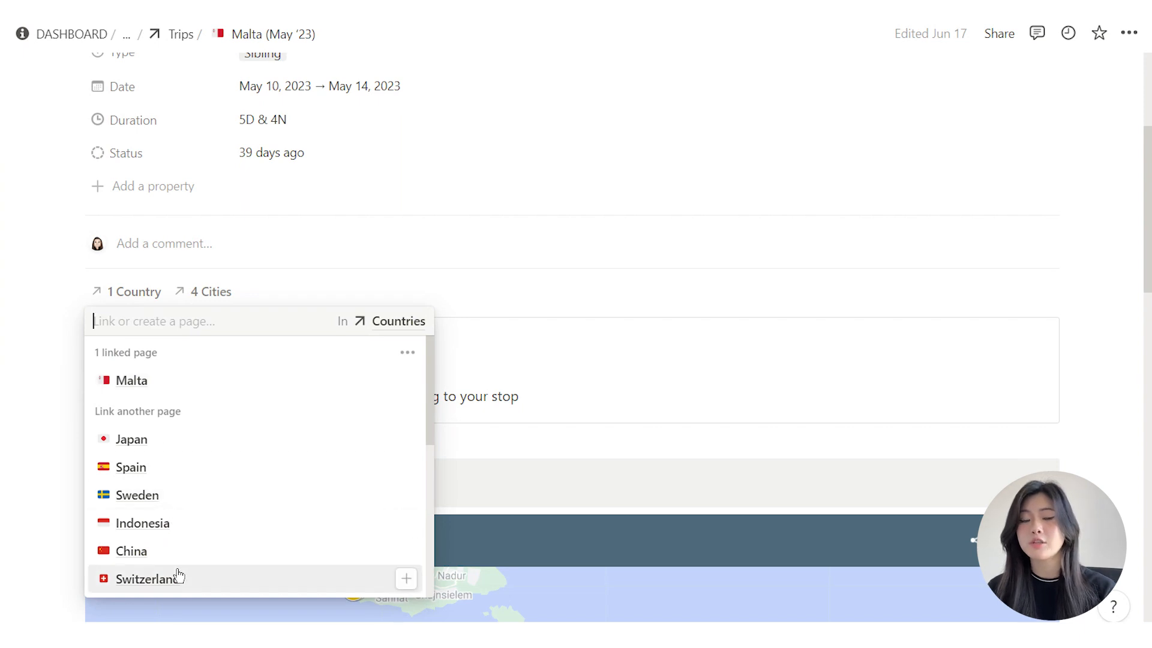
click(630, 255)
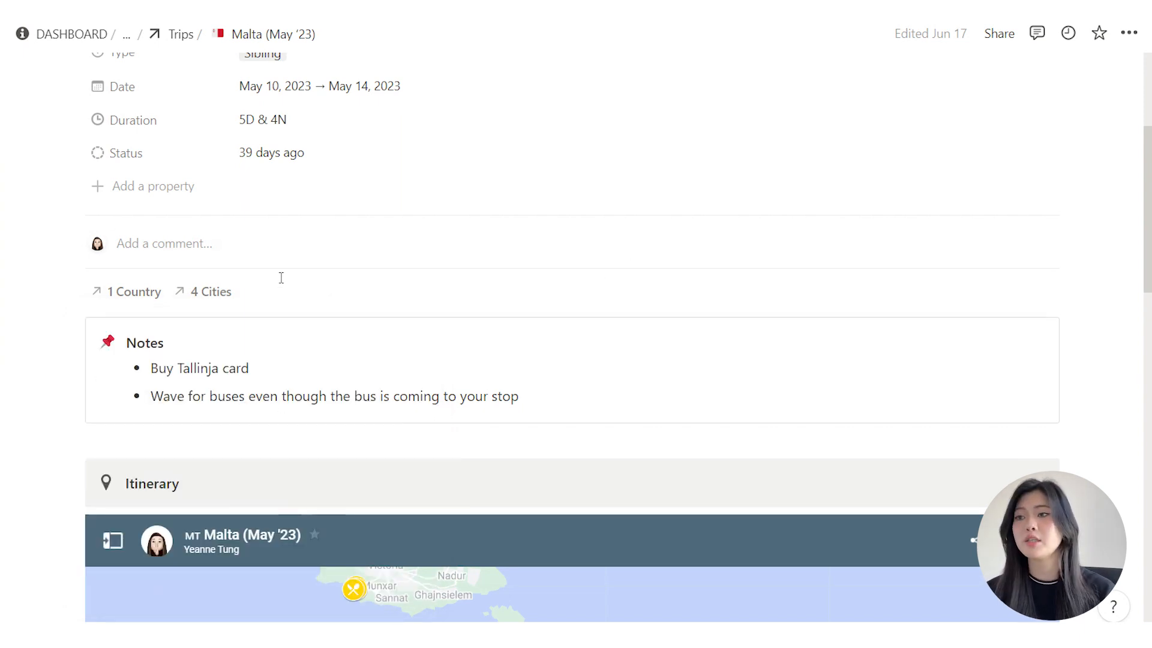
click(234, 290)
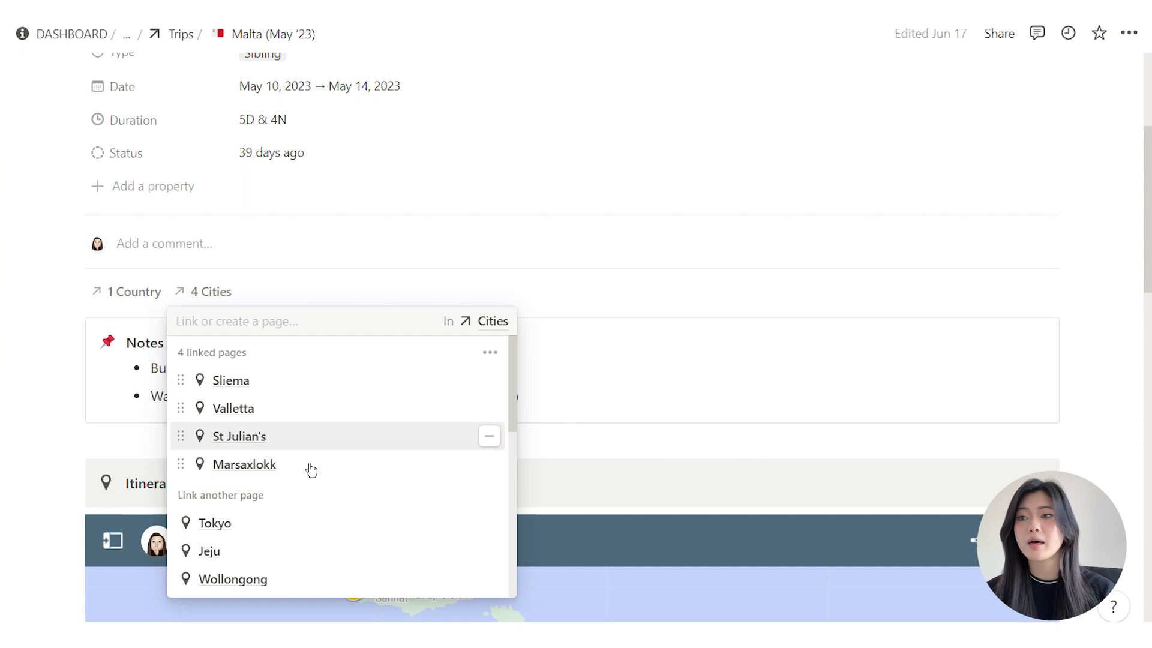
click(706, 399)
scroll(707, 398, down, 3)
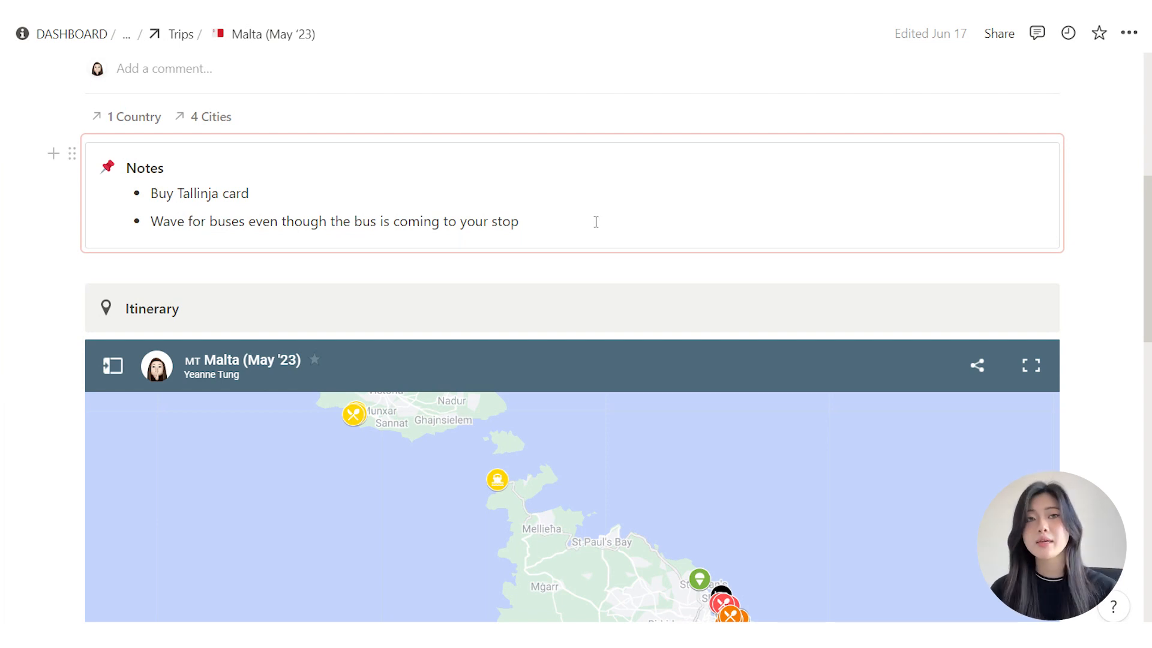
Step: Copy the synced Notes block from the Malta (May '23) page and create a new trip page titled Malta
click(72, 154)
key(Escape)
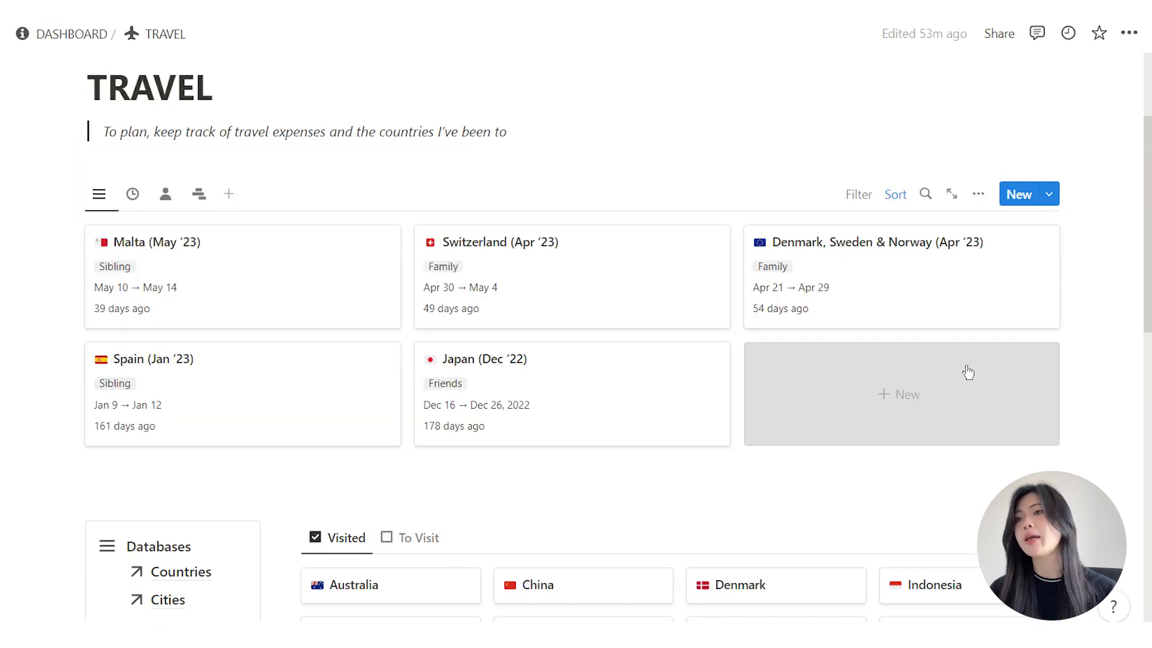
click(968, 372)
triple_click(274, 175)
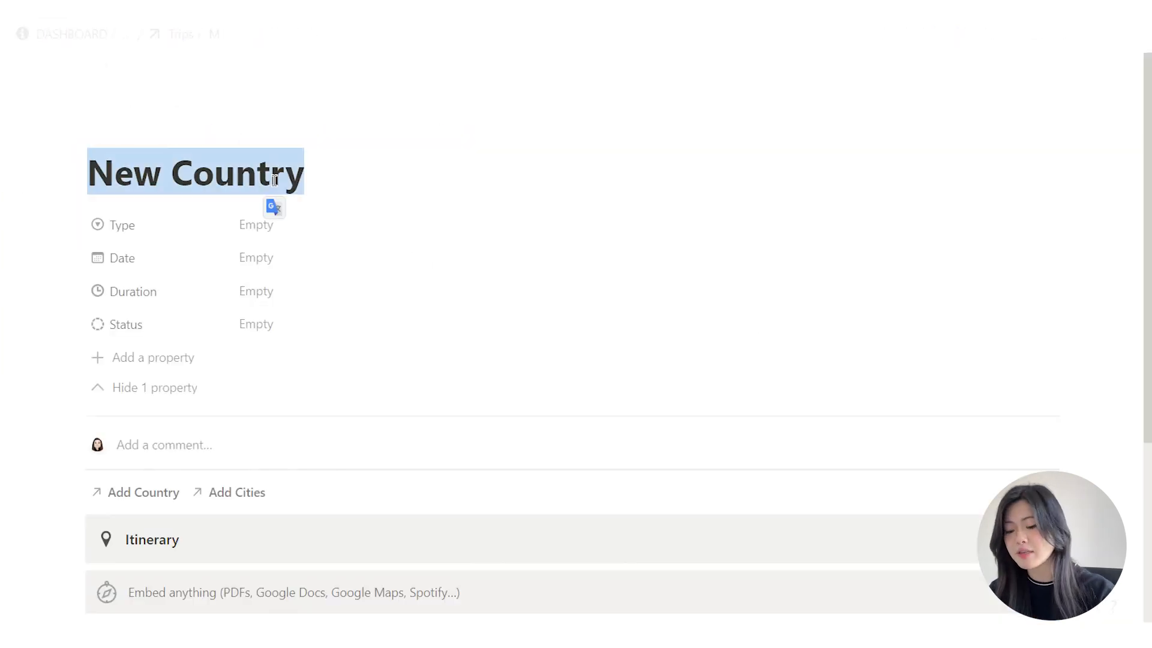
text(Mal)
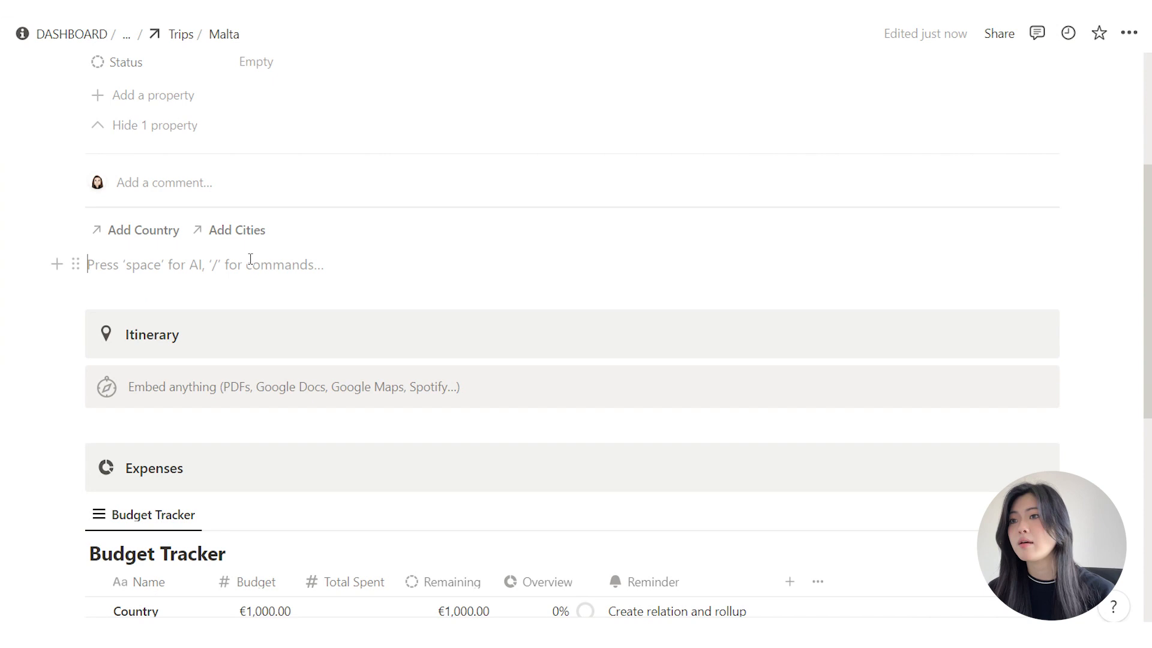
Step: Paste the synced Notes block above the Itinerary section of the new Malta page and add the bullet "Buy sim card"
key(ctrl+v)
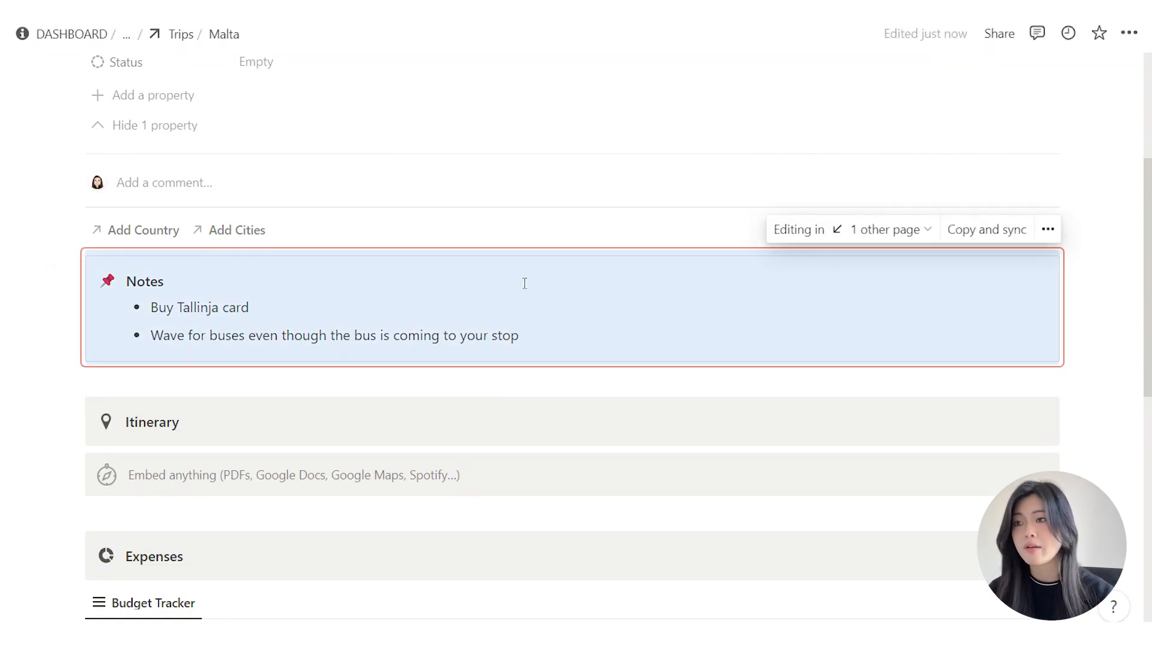
click(555, 327)
key(Return)
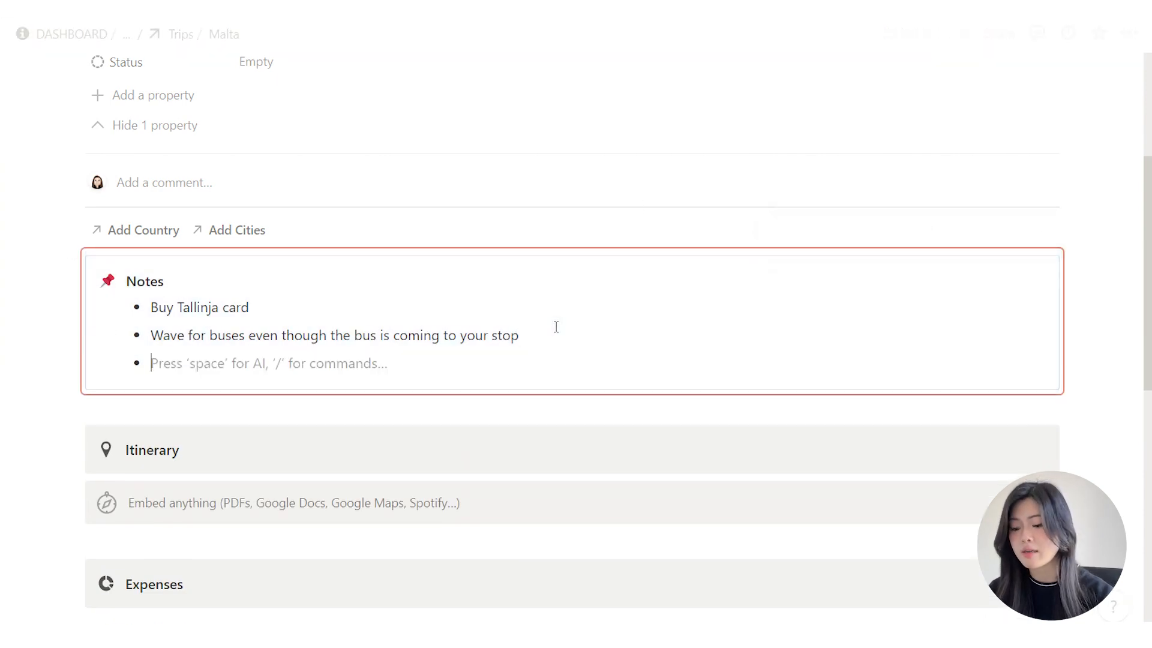
text(Buy sim ca)
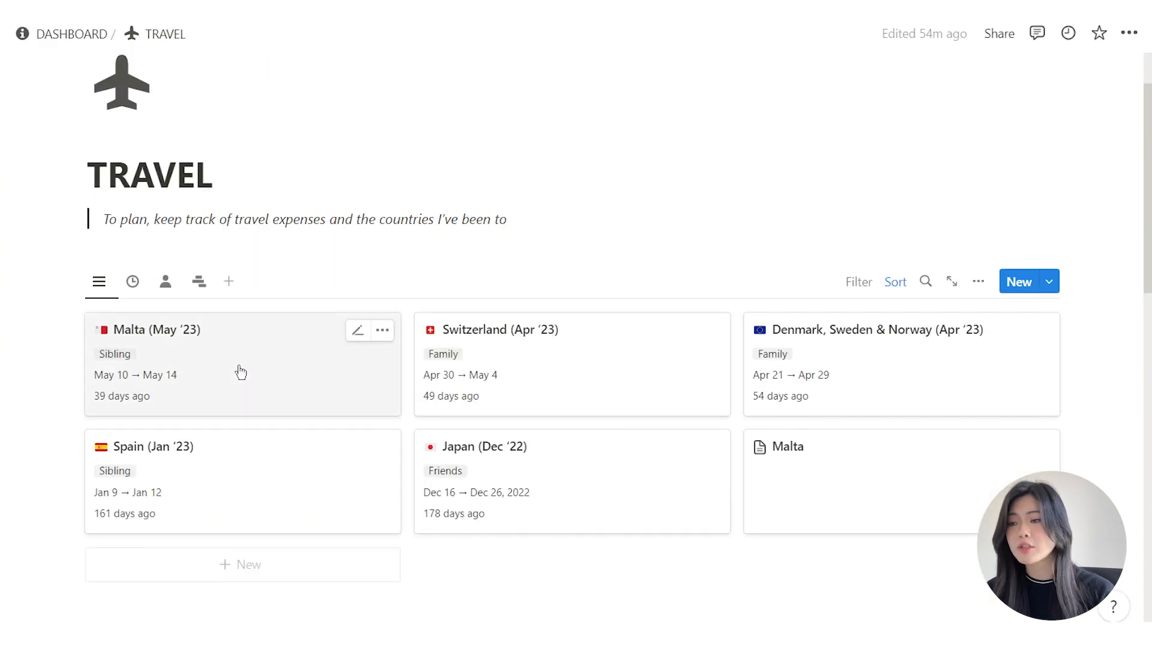
Step: Open the original Malta (May '23) trip page and check its synced Notes block for the added bullet
click(240, 372)
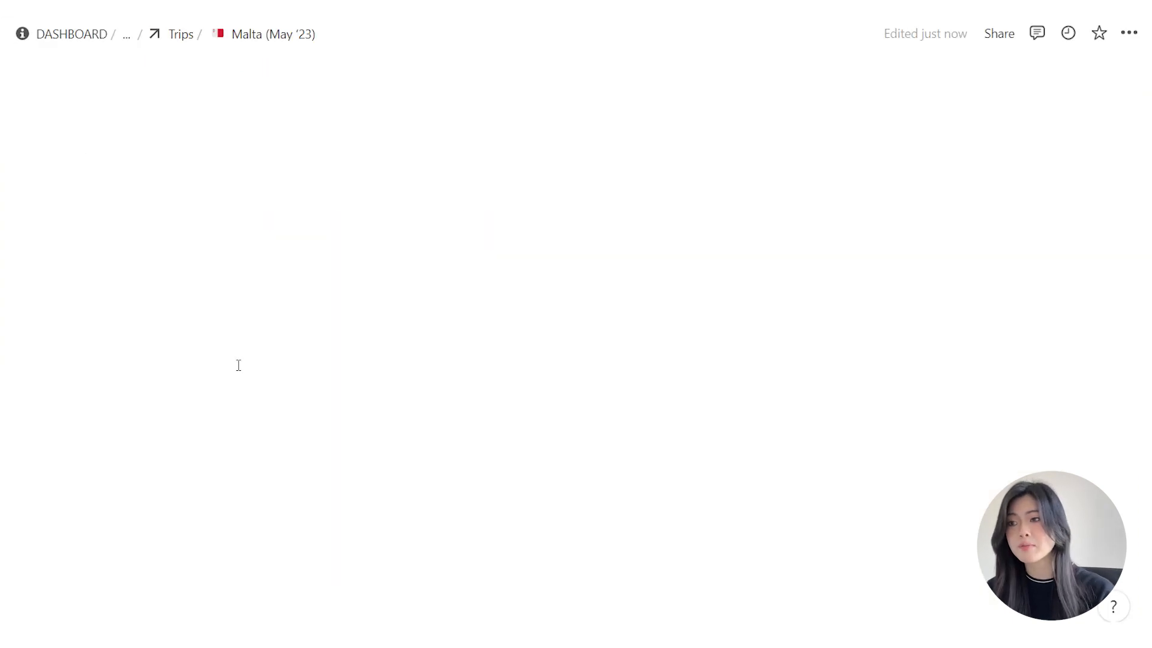
scroll(746, 366, down, 5)
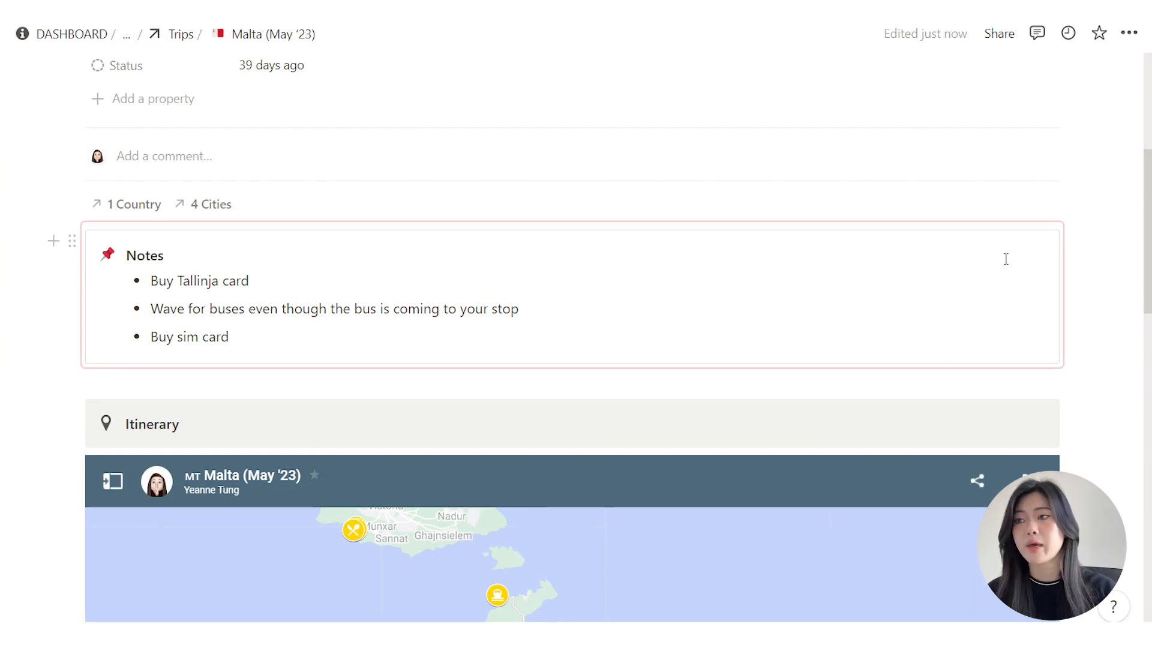
scroll(1006, 258, down, 6)
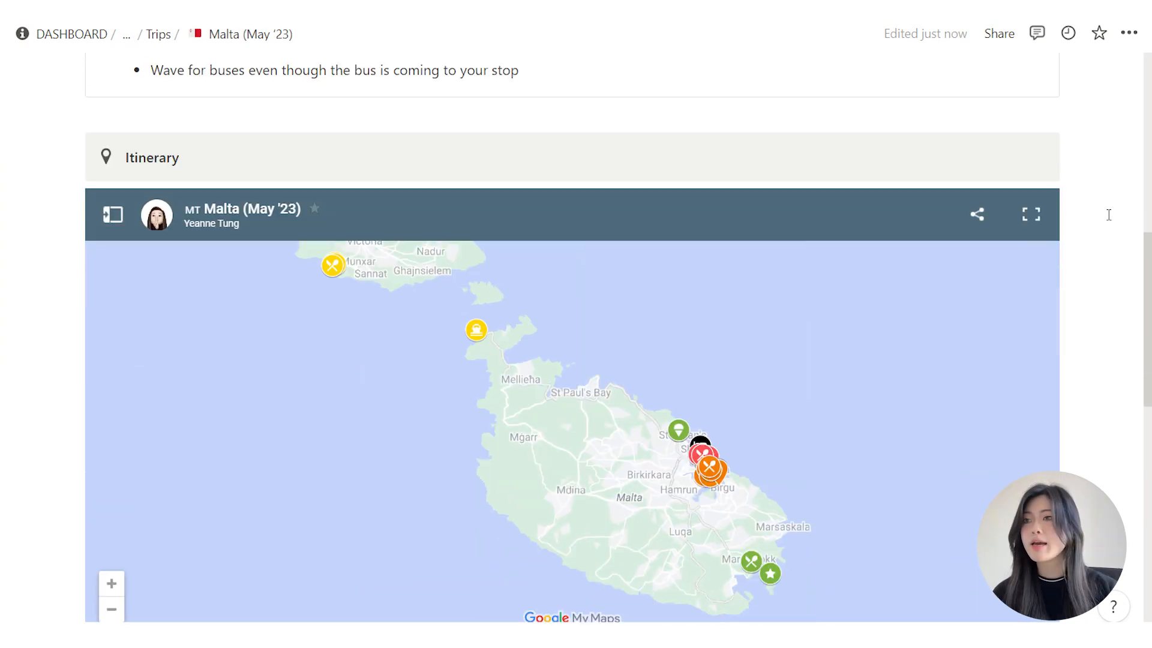
Step: Examine the pins on the embedded Malta Itinerary map and view the details of the Capo Crudo (seafood) pin
scroll(1108, 215, up, 2)
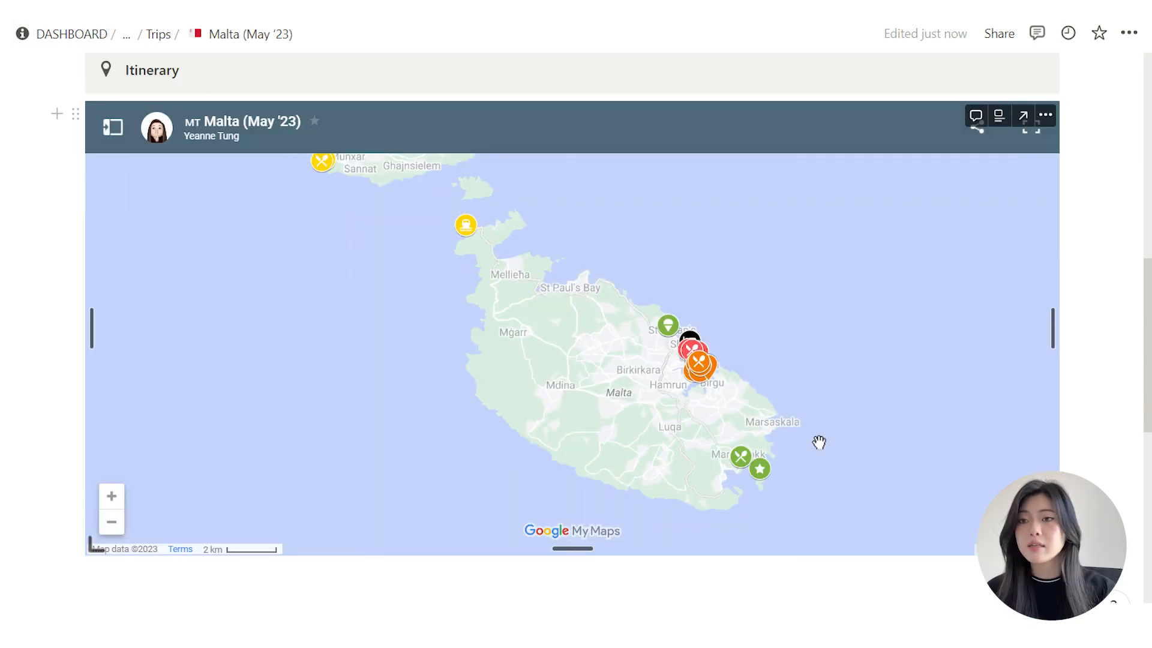
drag(819, 442, 769, 409)
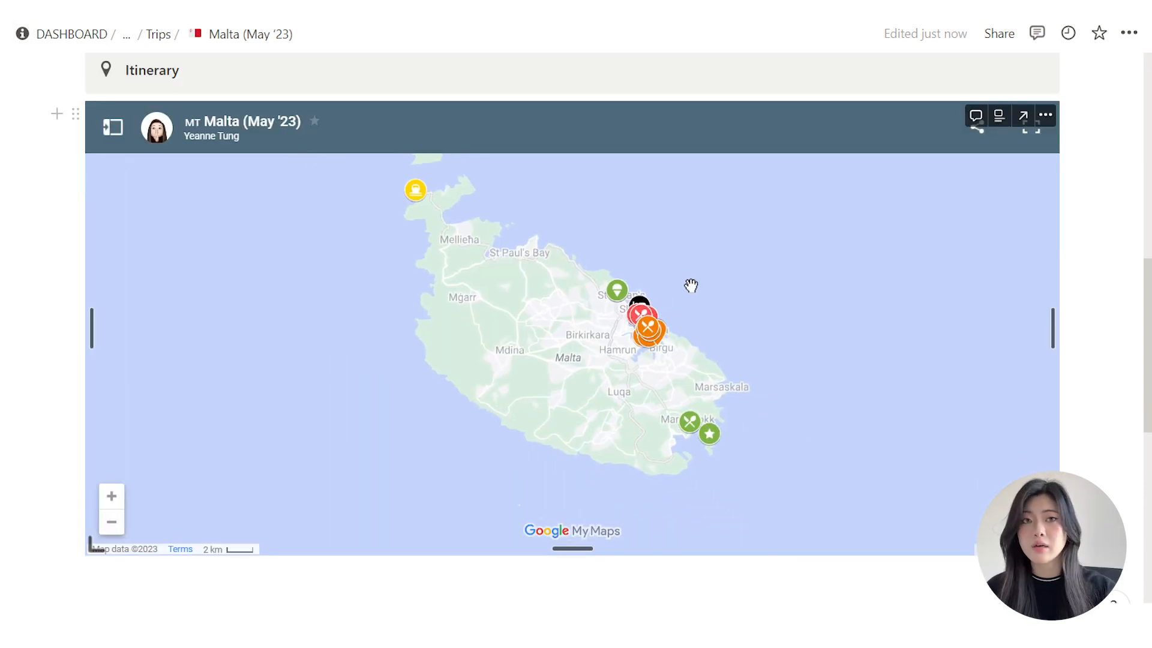
scroll(677, 310, up, 1)
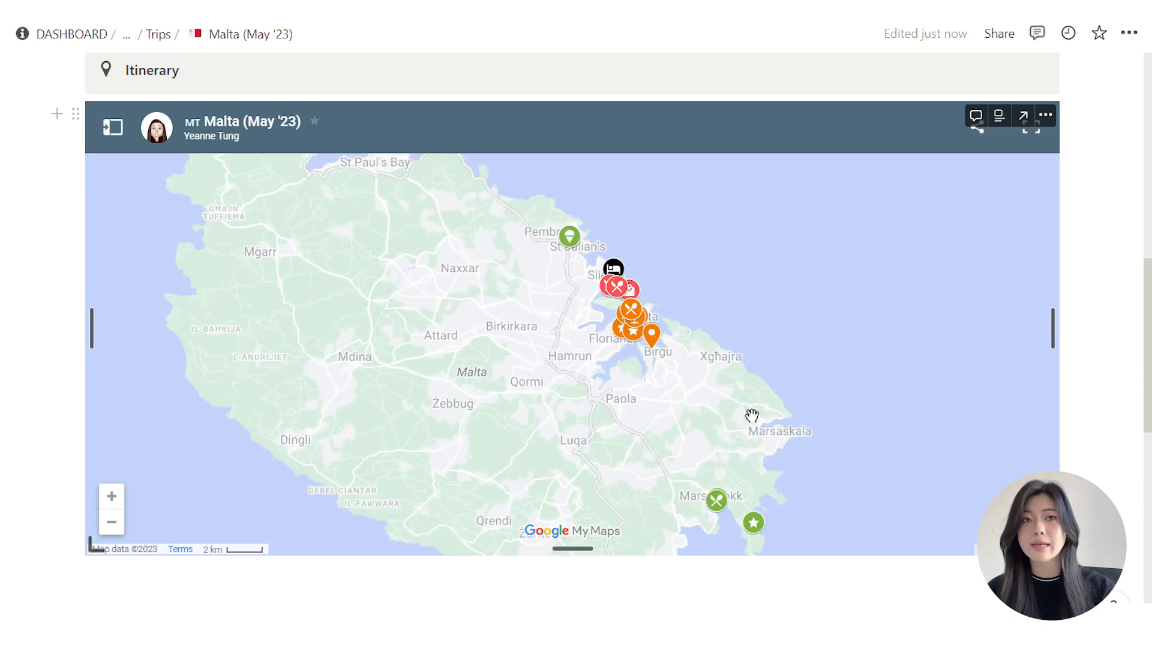
drag(732, 365, 708, 334)
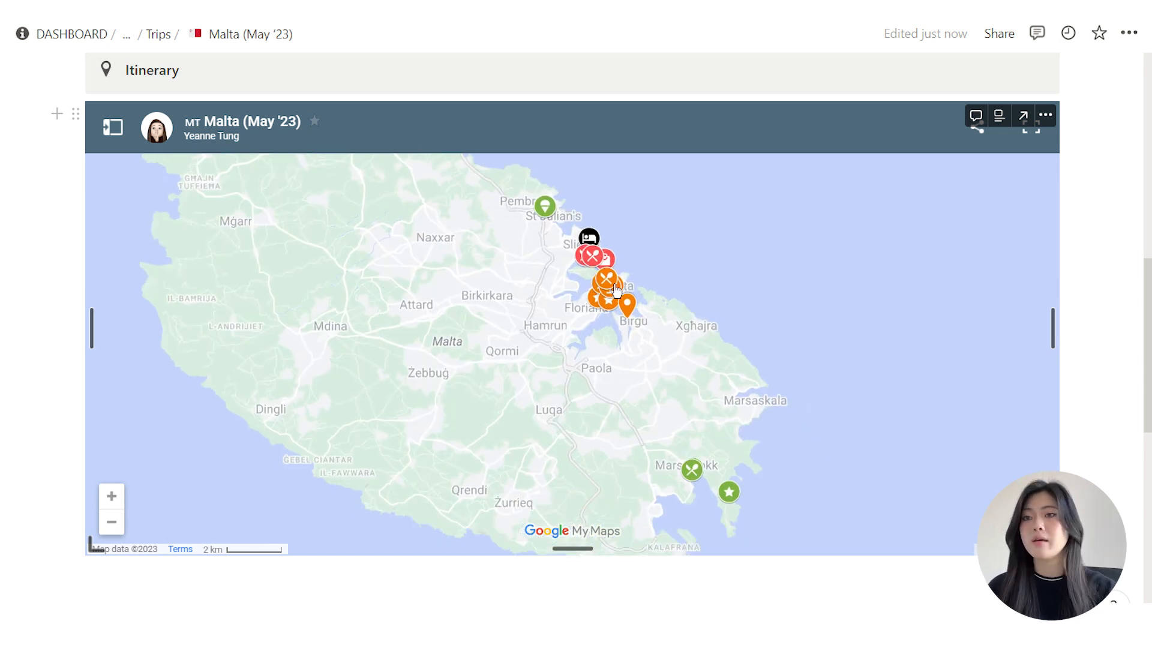
click(610, 281)
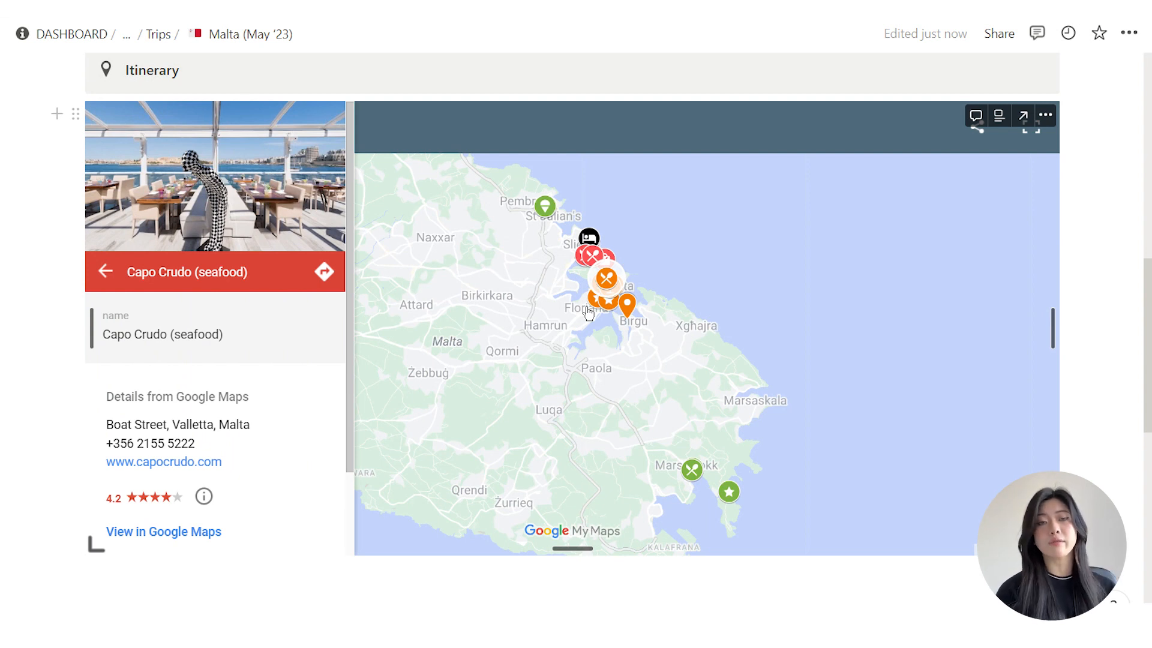
Step: Show the Itinerary map's day-by-day list of places and compare it with the pins around Sliema and Valletta
click(588, 312)
click(112, 127)
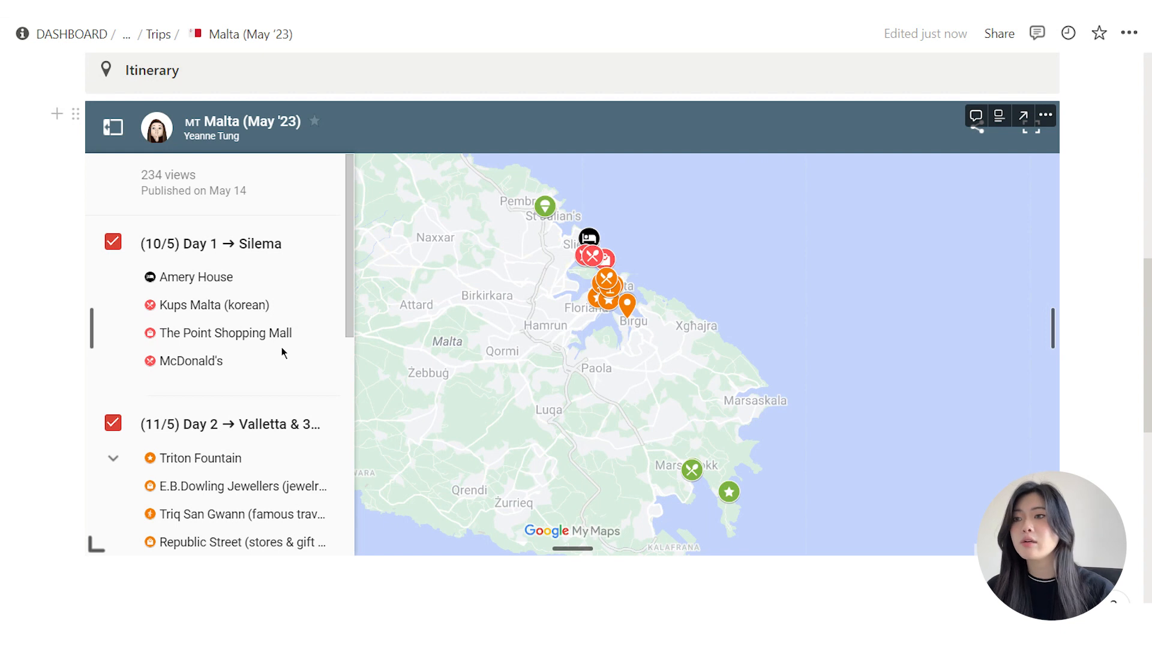
scroll(282, 353, down, 8)
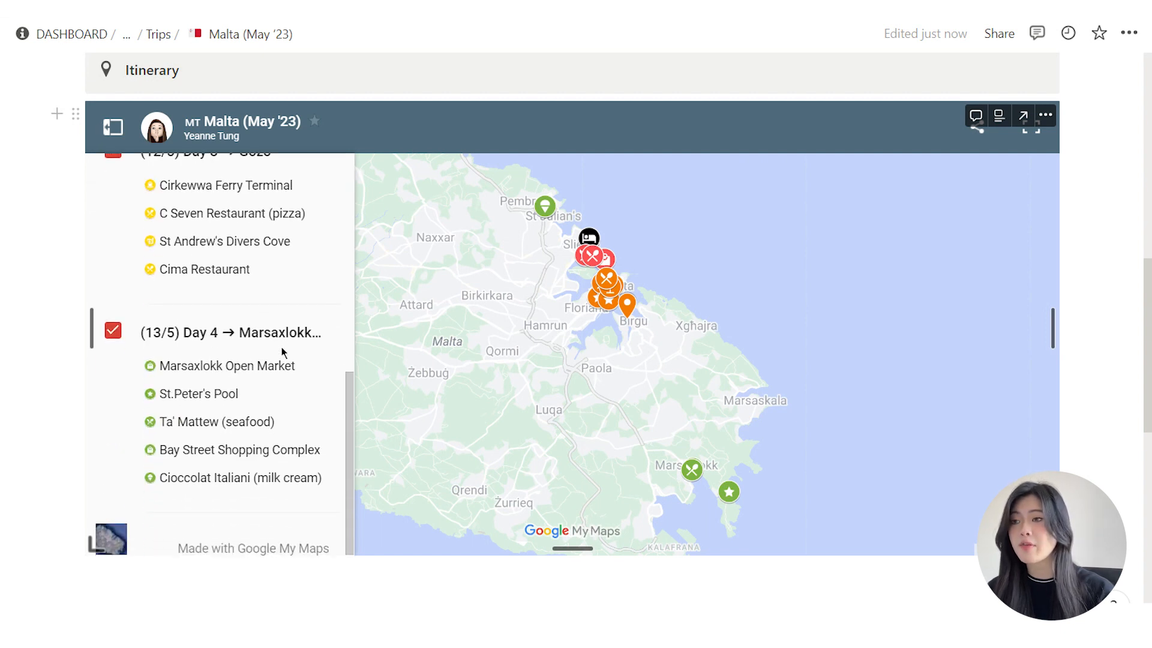
scroll(285, 348, up, 10)
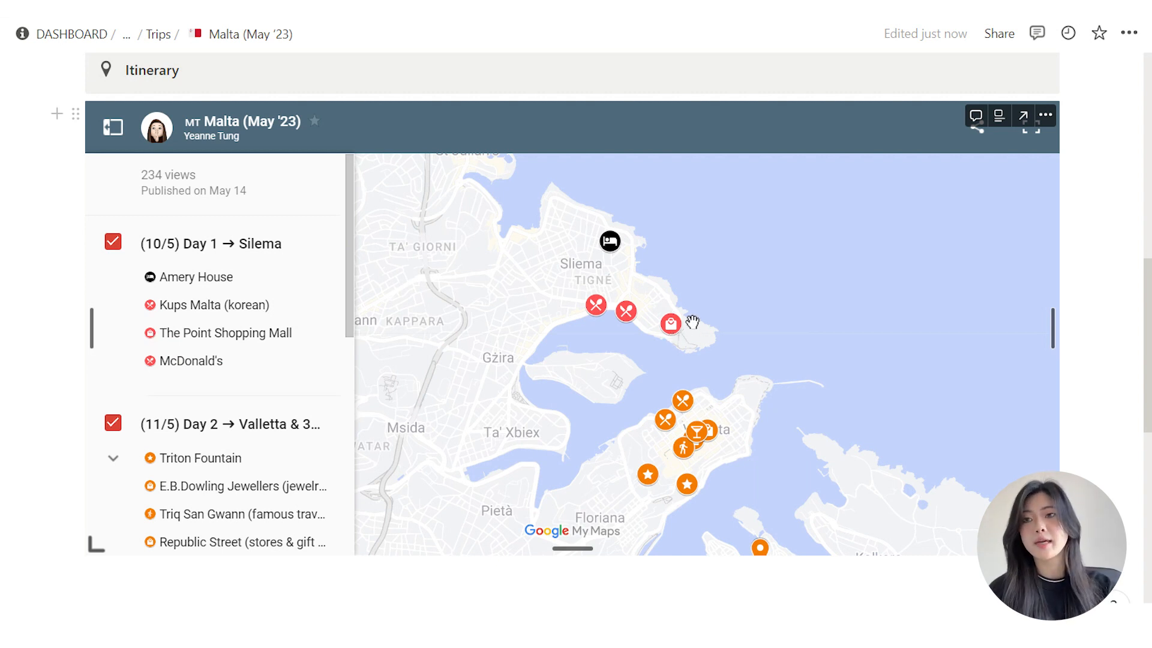
drag(691, 325, 663, 331)
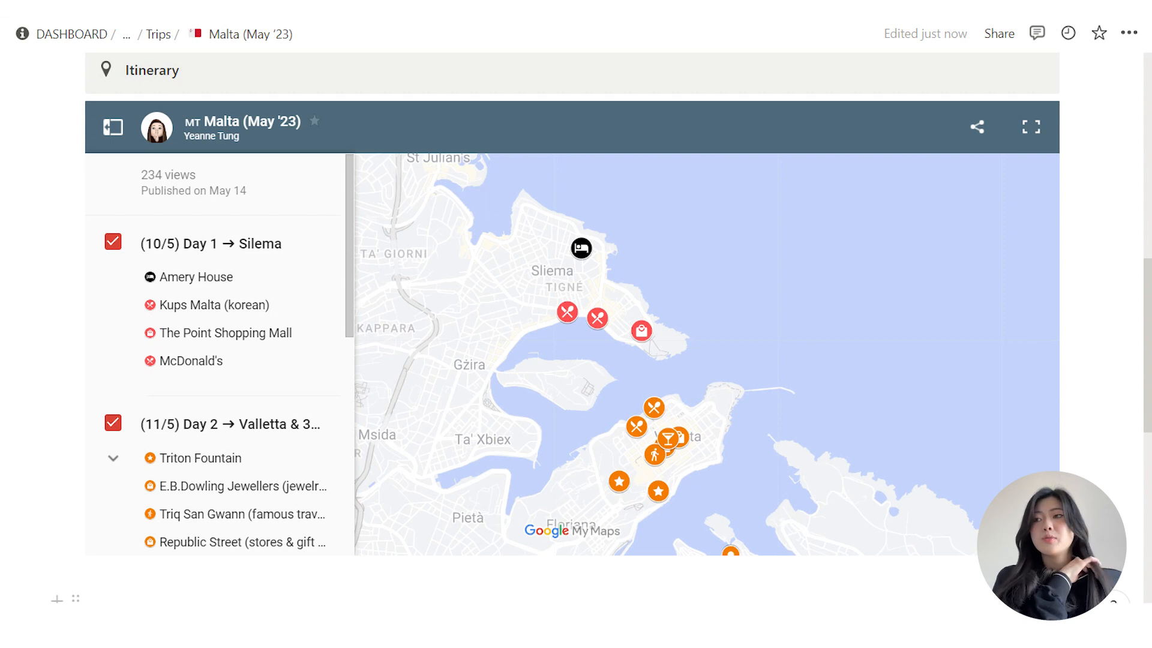
scroll(582, 459, up, 1)
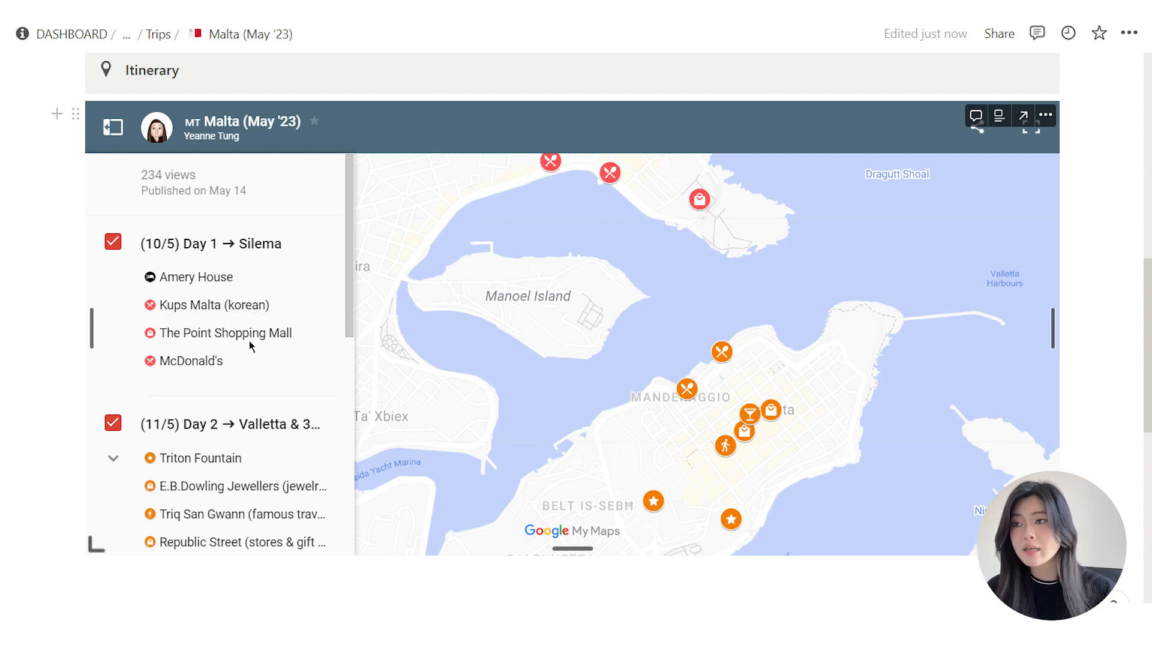
Step: Review the Malta trip's Expenses section, including the Budget Tracker and the expense records by date, by category and all together
scroll(276, 435, down, 2)
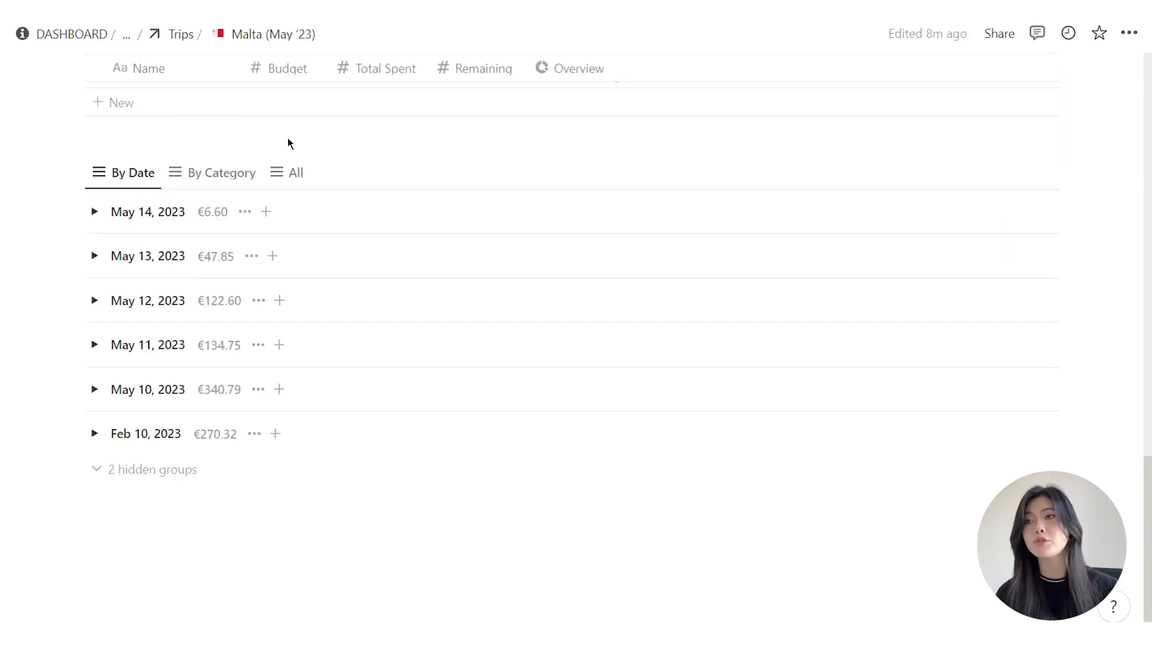
click(221, 174)
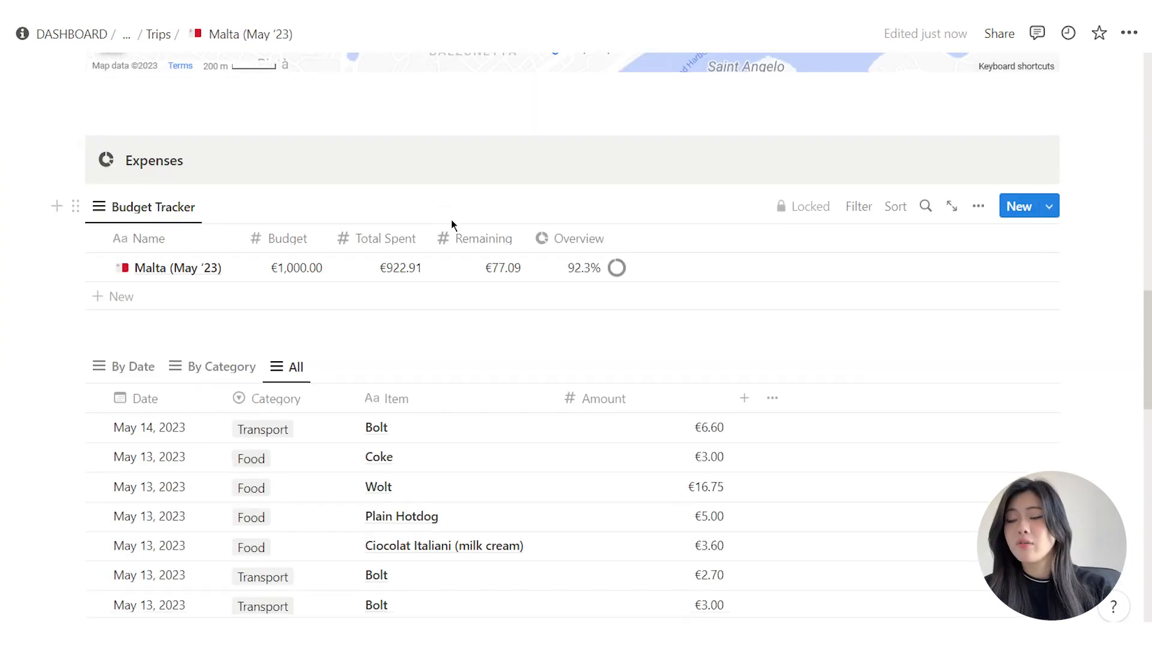
scroll(453, 226, down, 3)
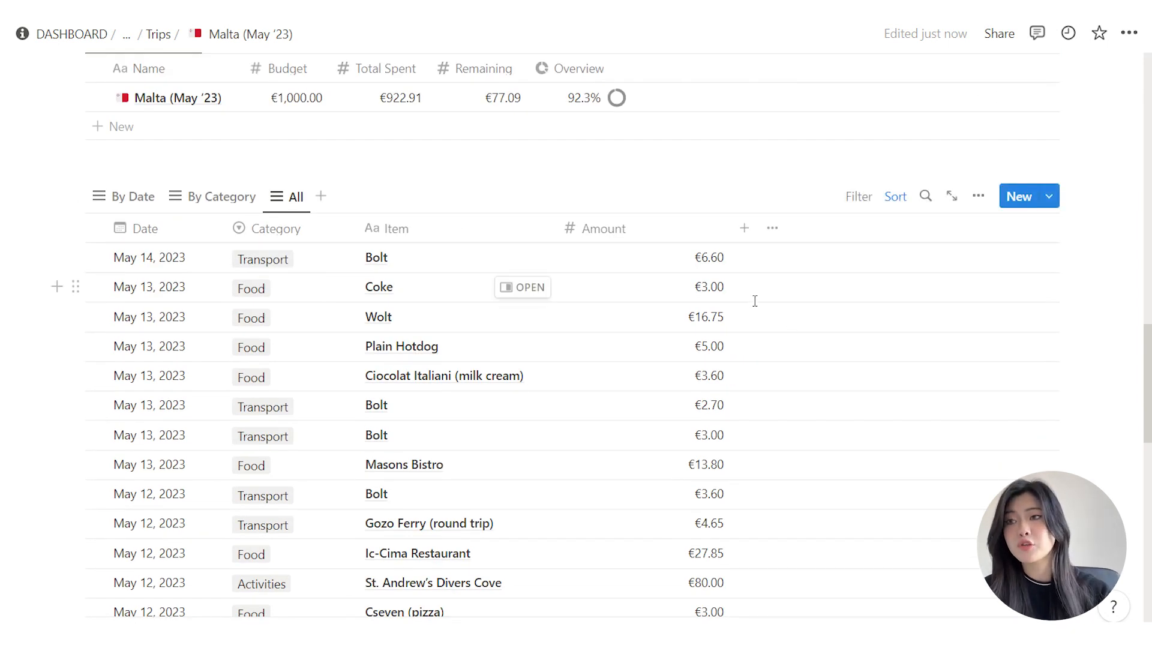
scroll(754, 300, up, 3)
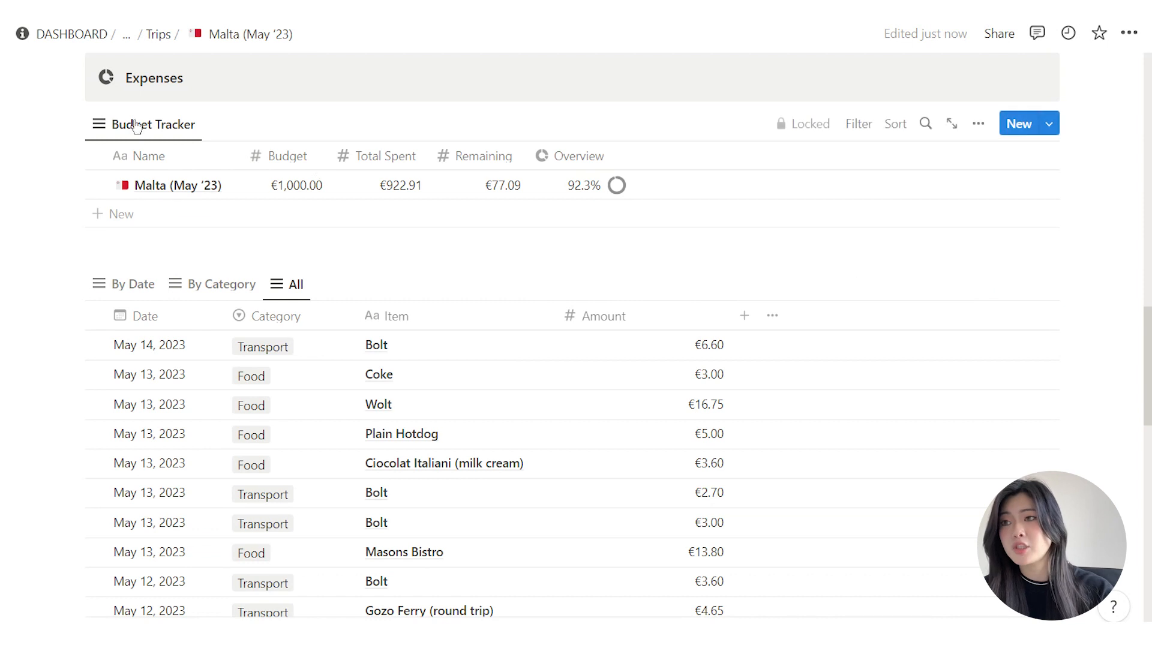
click(294, 285)
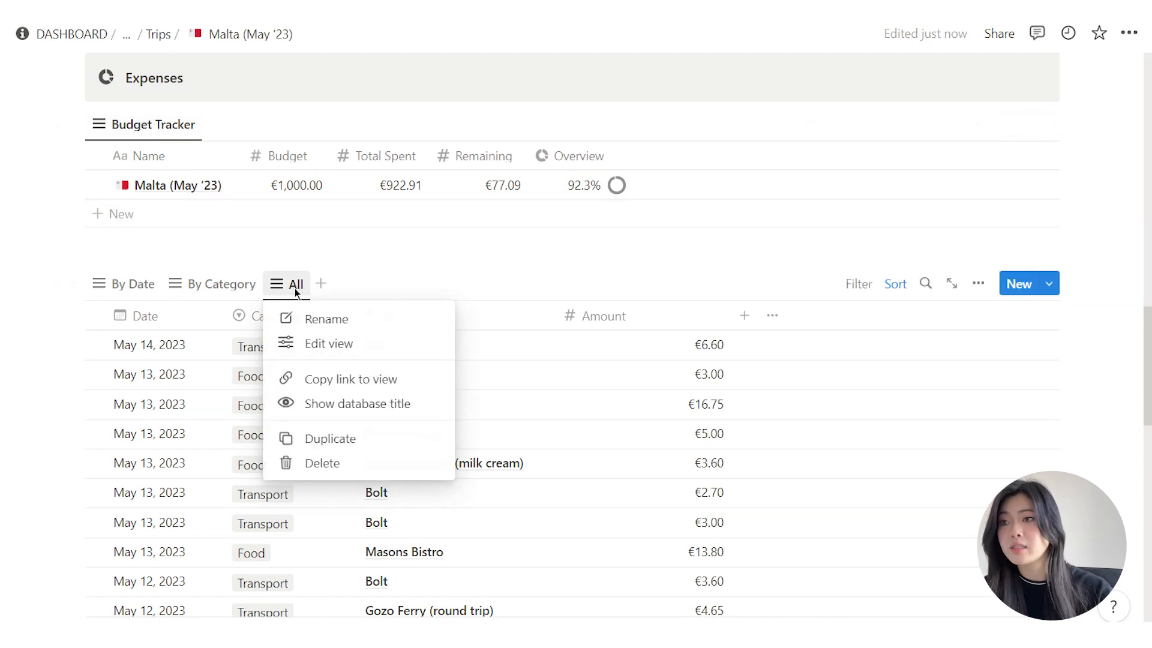
click(380, 466)
click(465, 343)
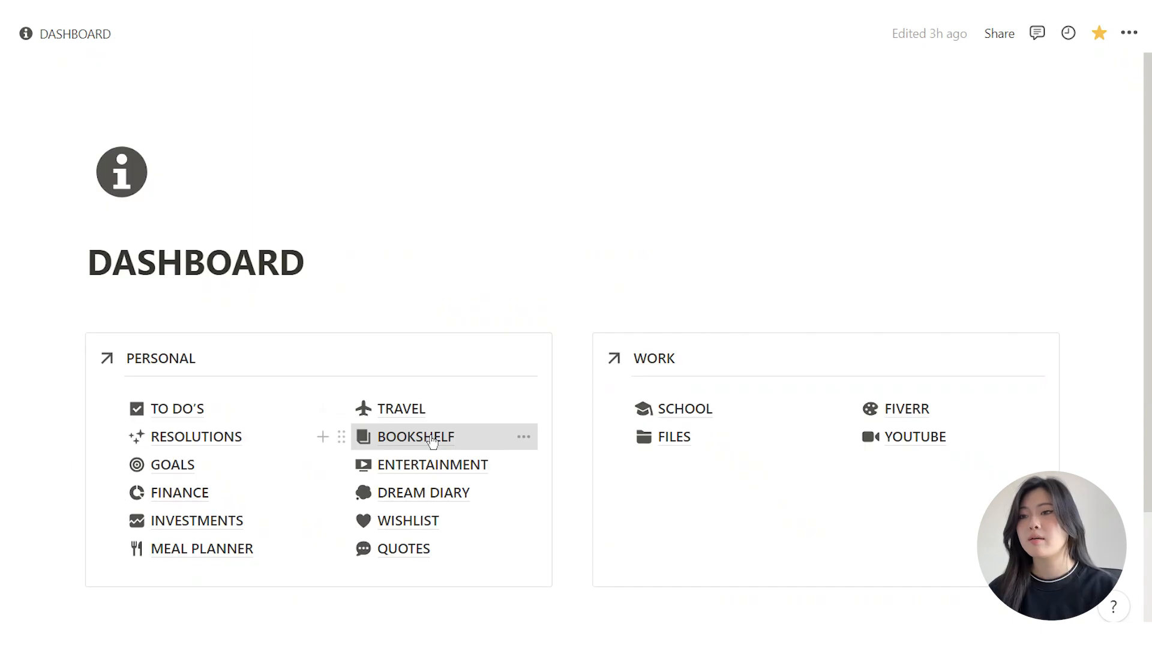
Step: Open the Bookshelf page from the dashboard and review its Books Read counter, Currently Reading and Up Next sections
click(429, 434)
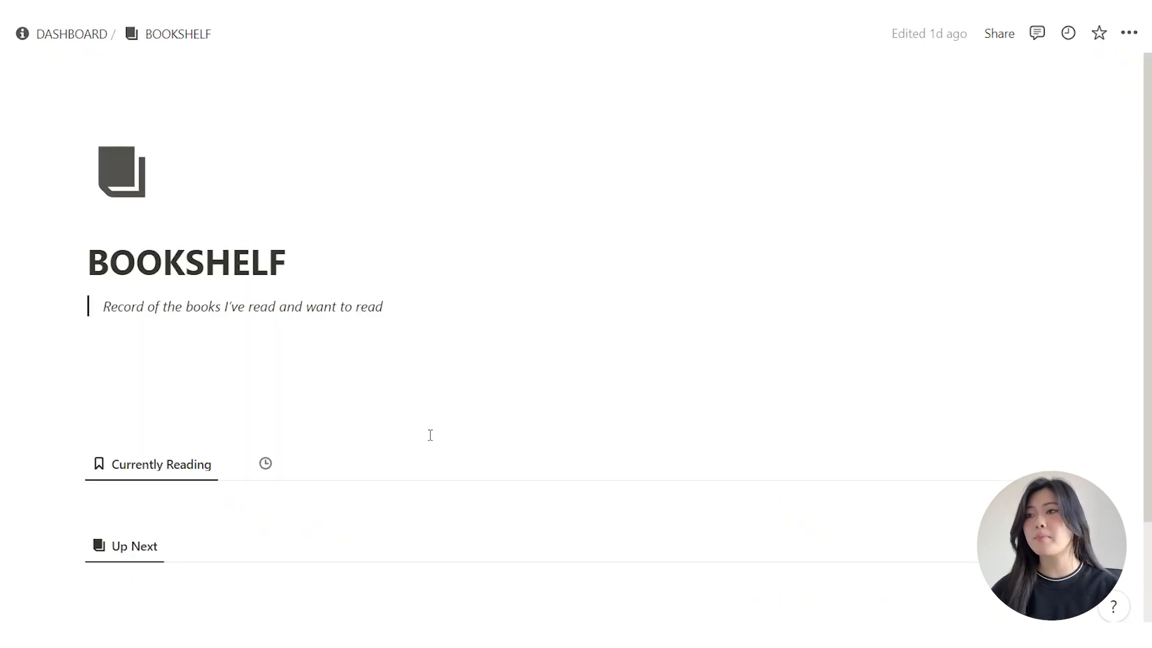
scroll(429, 434, down, 3)
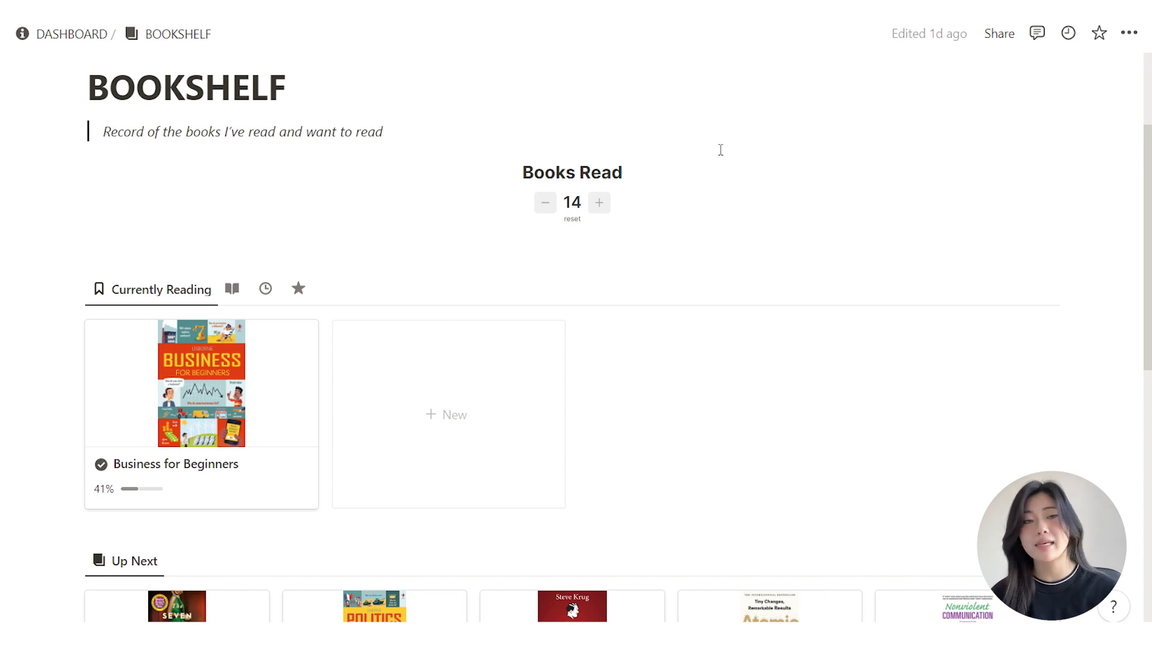
scroll(721, 150, down, 3)
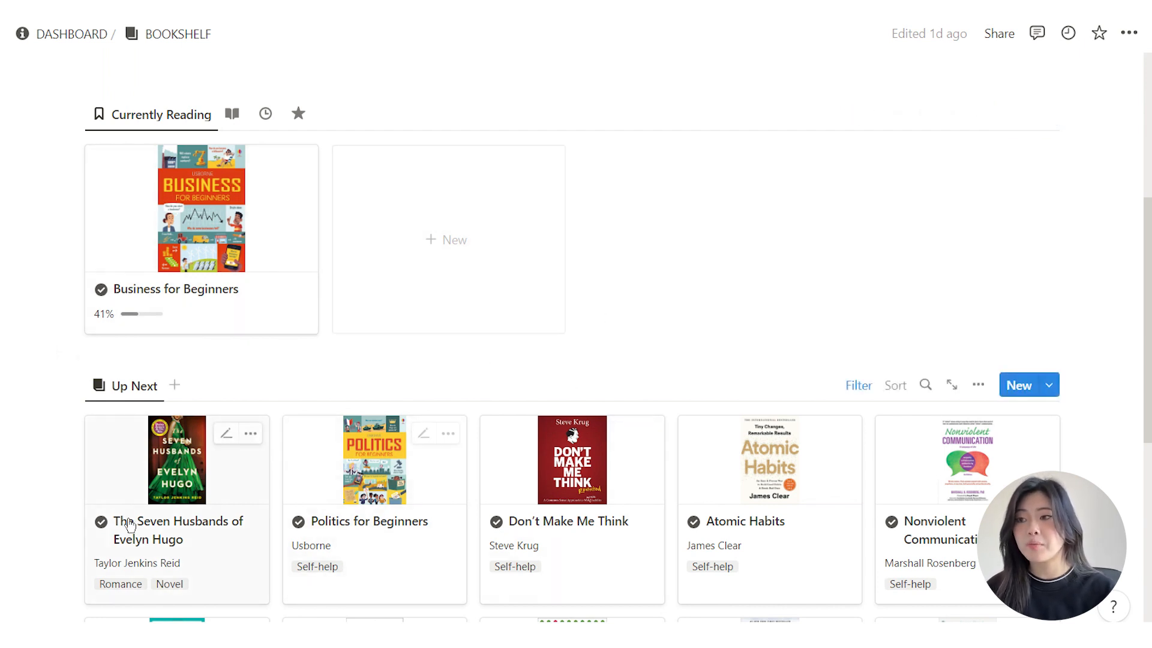
Step: Mark The Seven Husbands of Evelyn Hugo from the Up Next list as Currently Reading
mouse_move(214, 480)
mouse_down()
mouse_move(211, 510)
mouse_move(336, 252)
mouse_move(390, 456)
mouse_move(120, 492)
mouse_move(226, 495)
mouse_up()
click(228, 492)
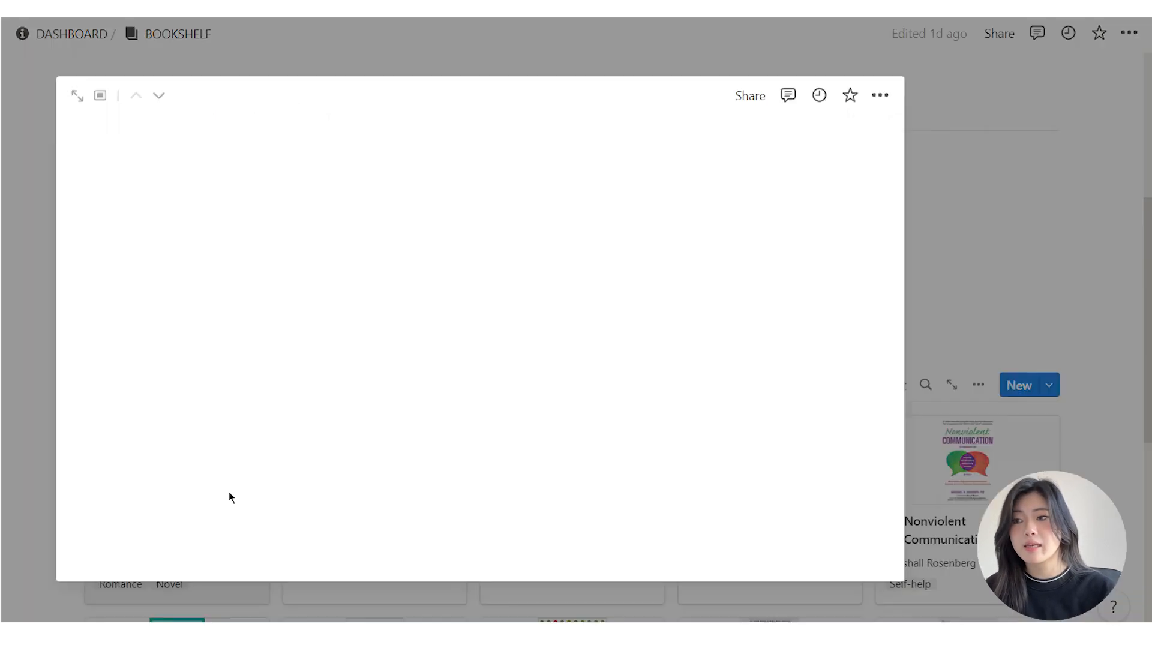
click(327, 376)
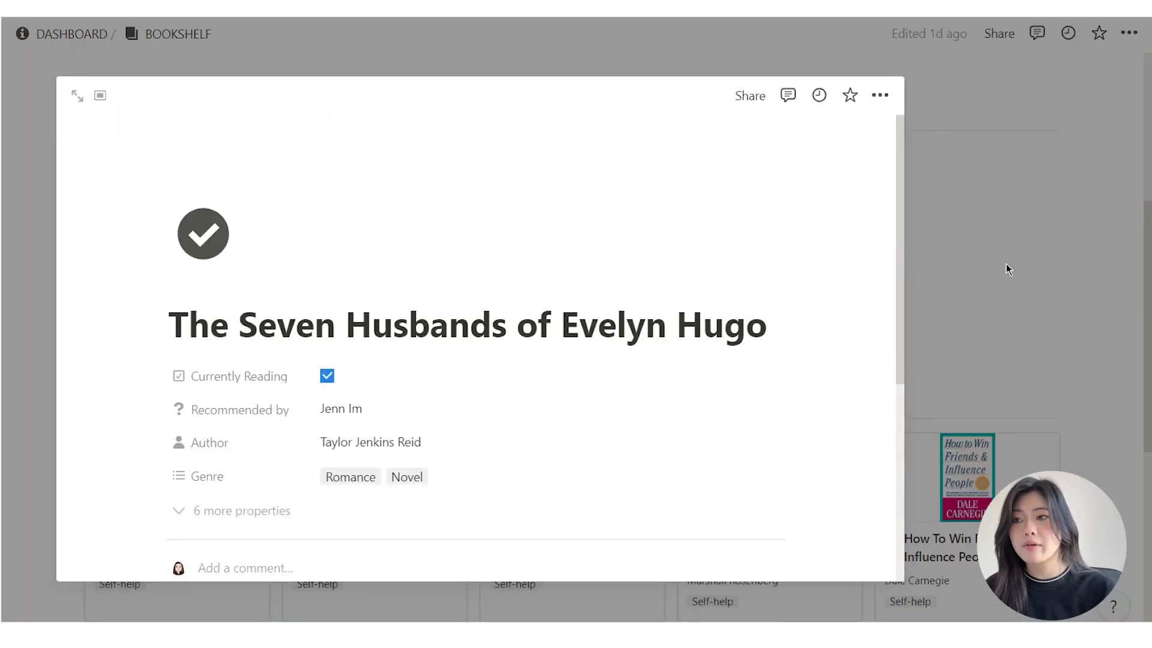
click(1031, 251)
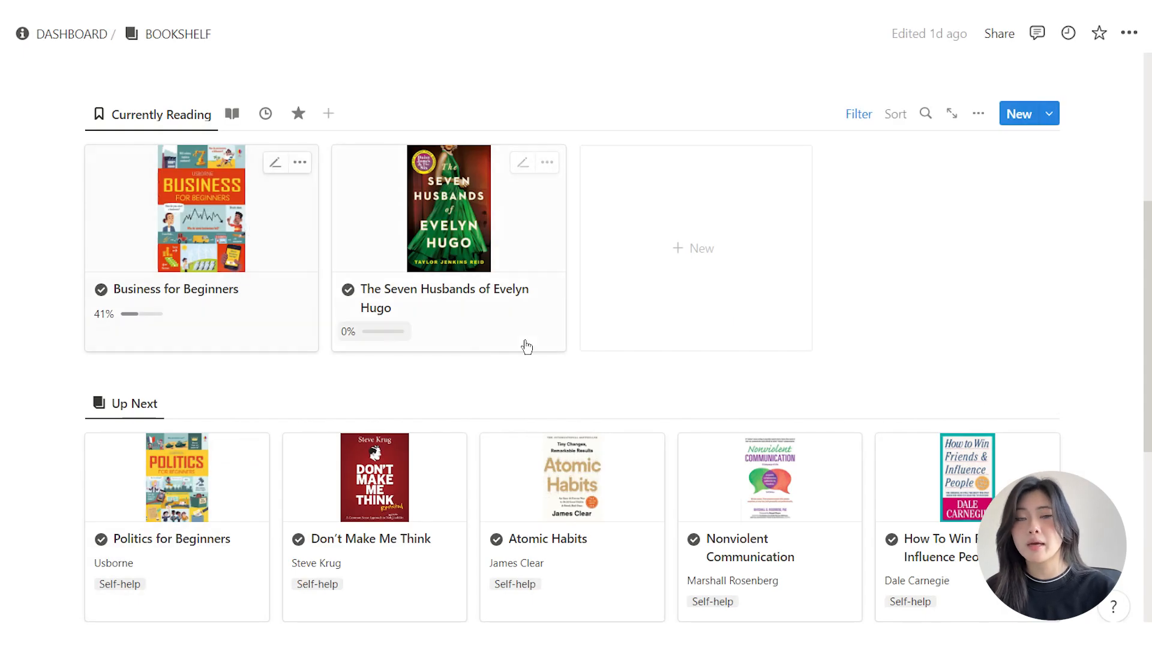
Step: Browse the finished books as a gallery, by completion year and by star rating, and look over the Up Next list
click(232, 113)
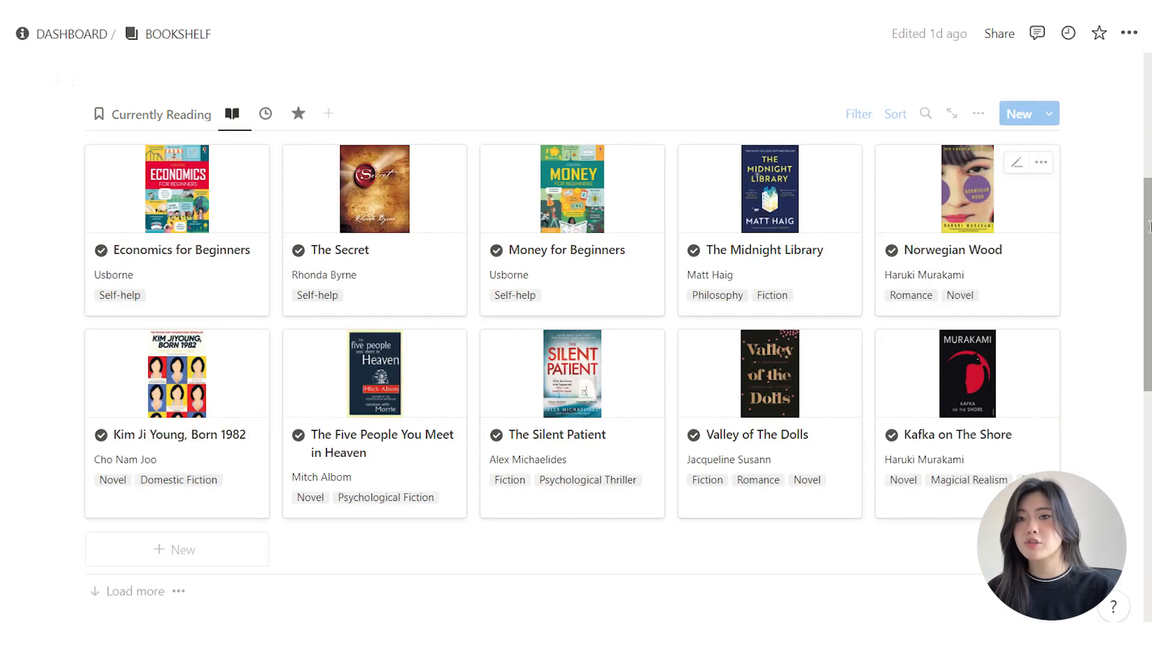
scroll(1075, 391, down, 2)
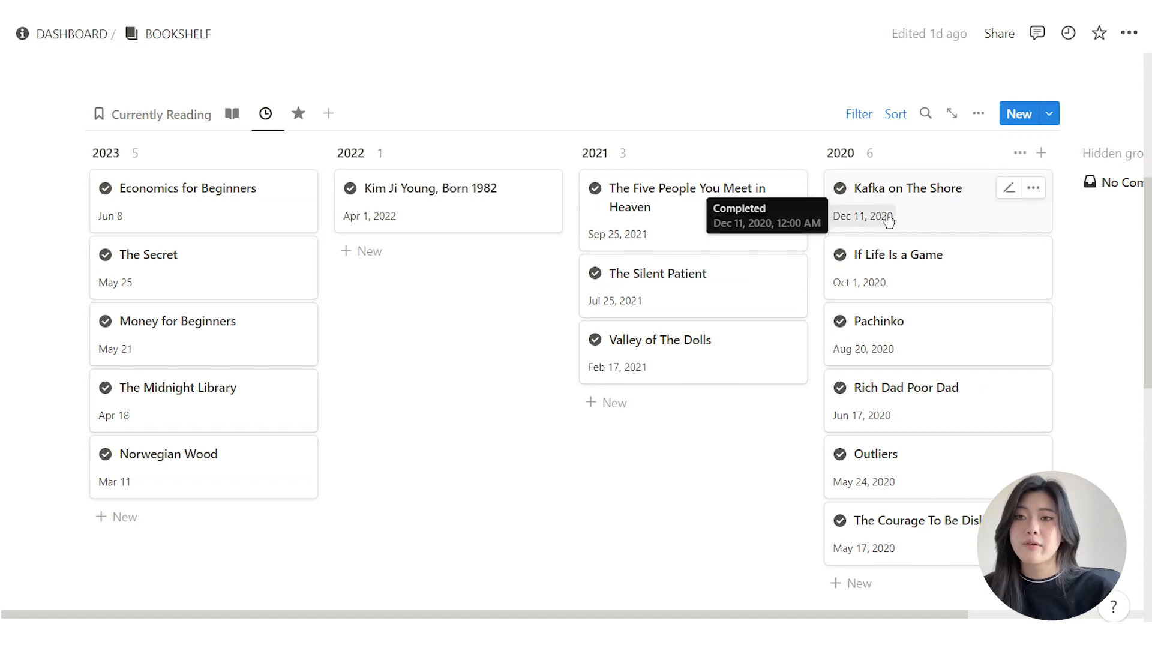
click(298, 114)
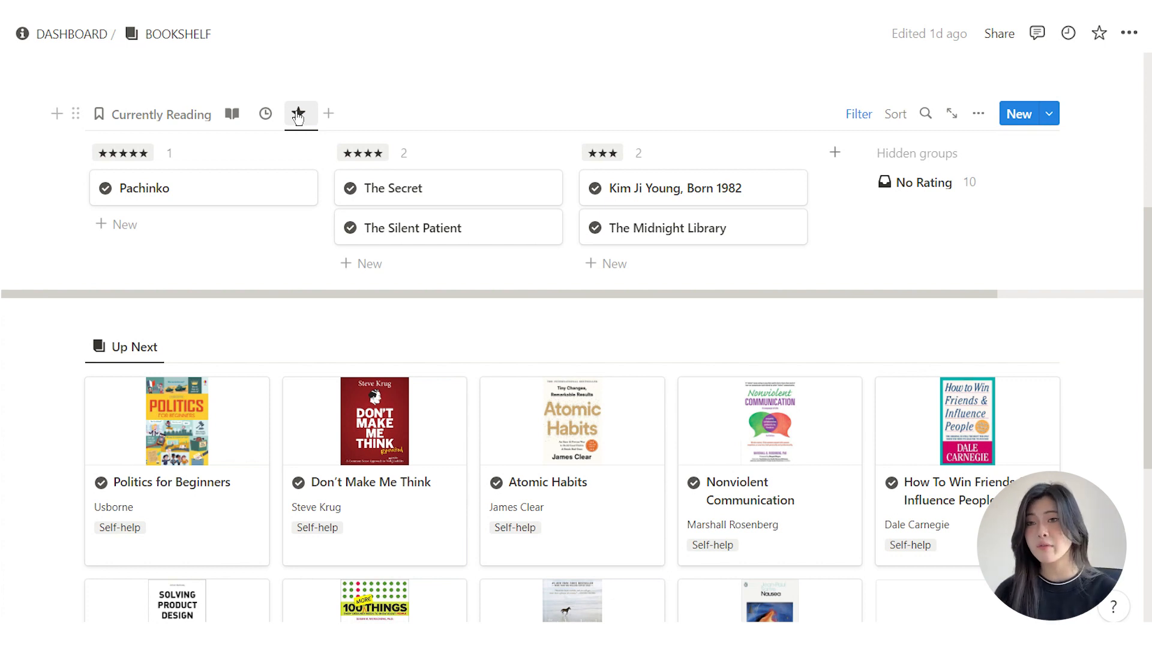
scroll(298, 117, down, 4)
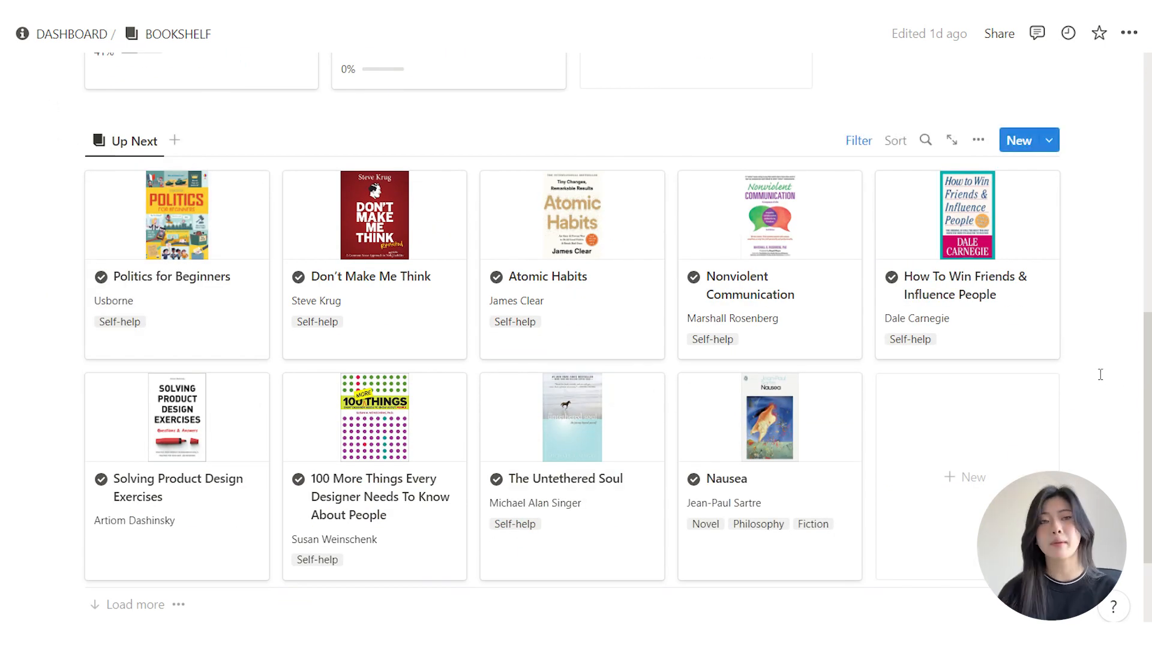
Step: Open The Seven Husbands of Evelyn Hugo from the Currently Reading list and show all its hidden properties
scroll(1018, 299, up, 6)
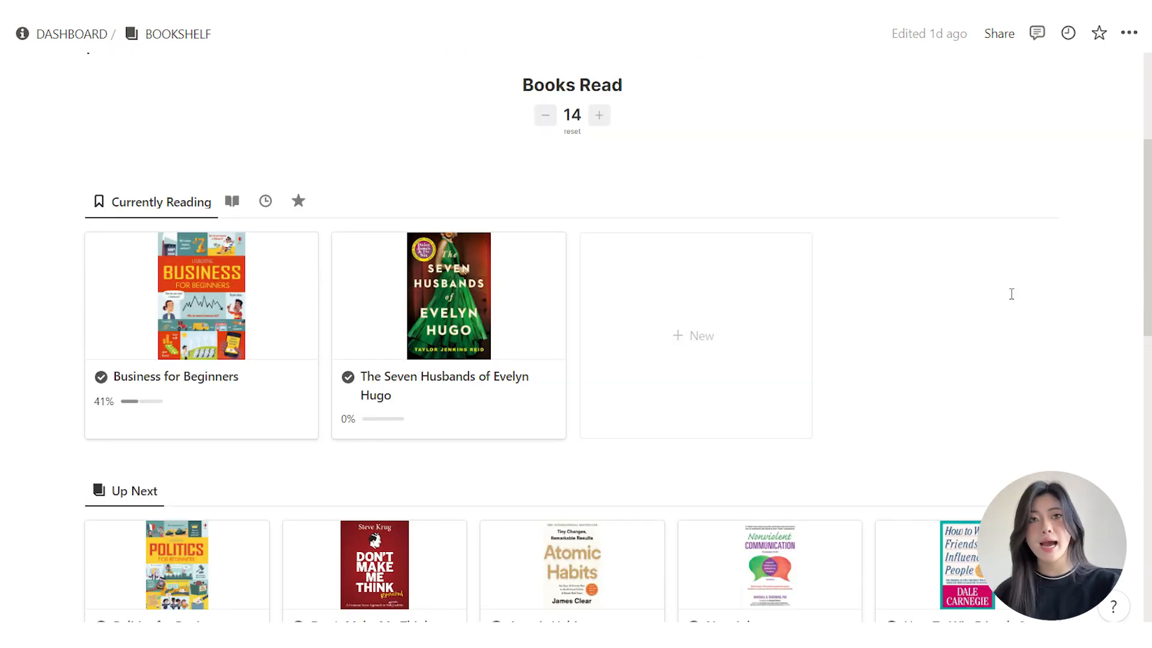
click(477, 329)
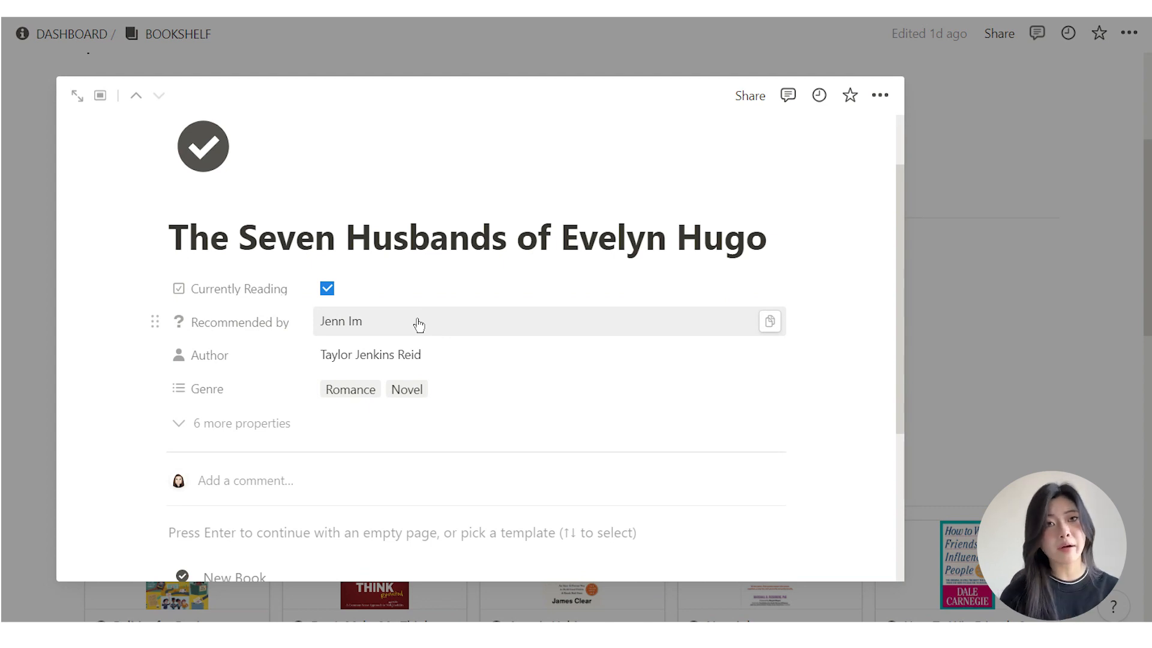
scroll(330, 318, down, 2)
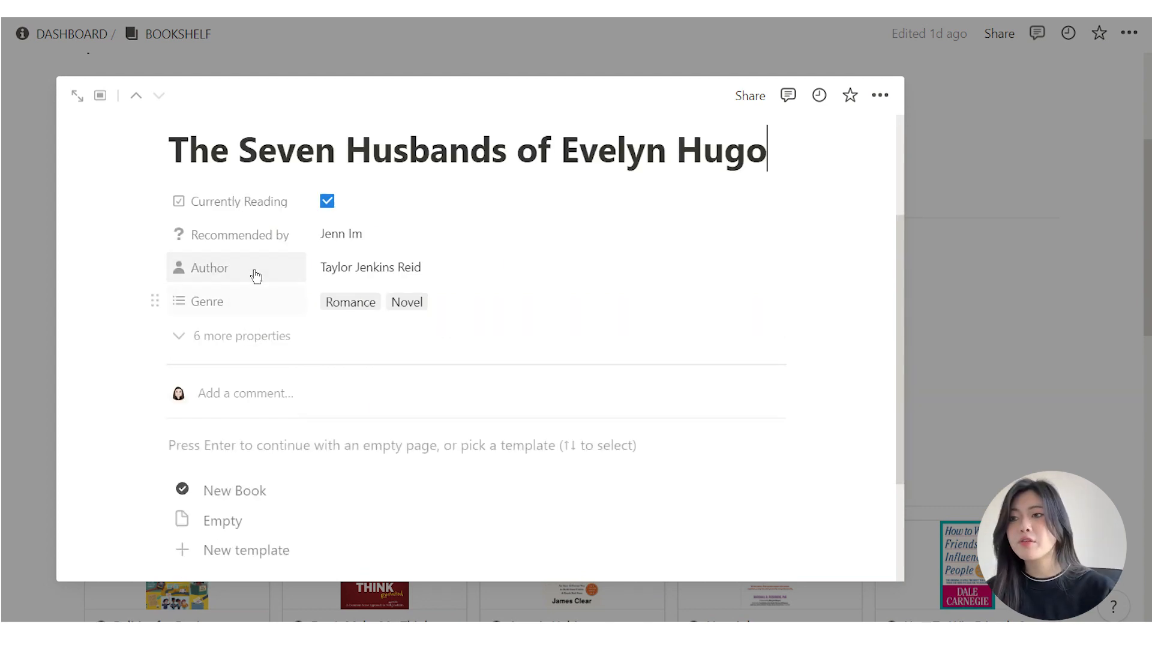
click(264, 332)
scroll(420, 299, down, 2)
Step: Set the book's Total Pages to 200 and try out 10 and 200 as its Pages Read
click(406, 314)
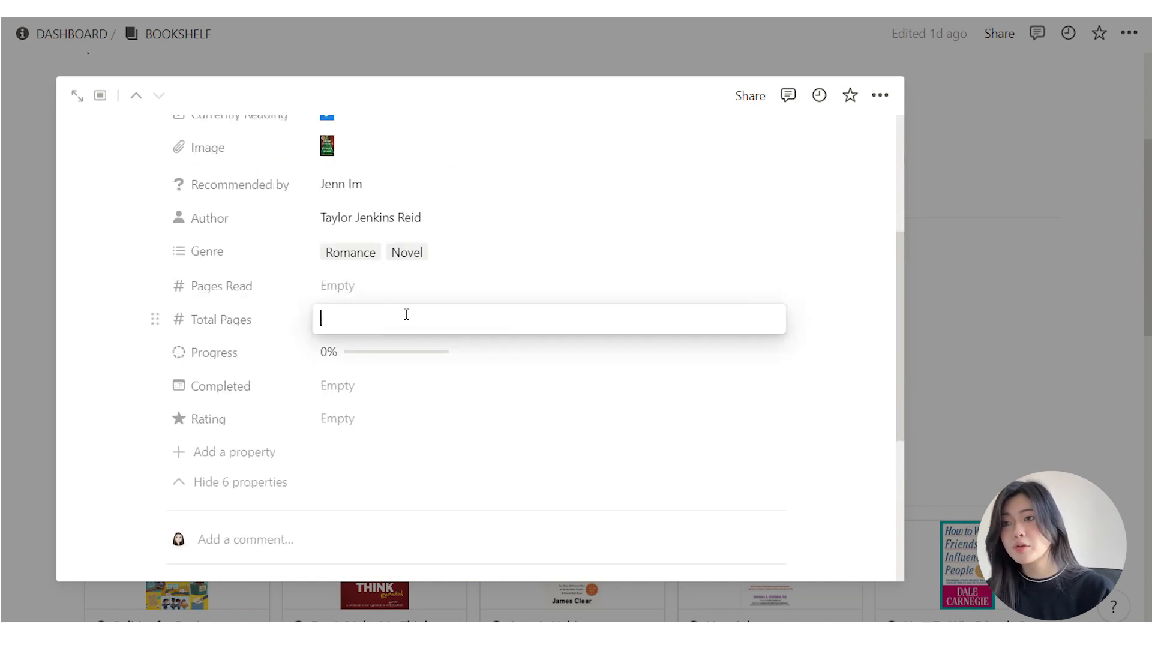
text(2)
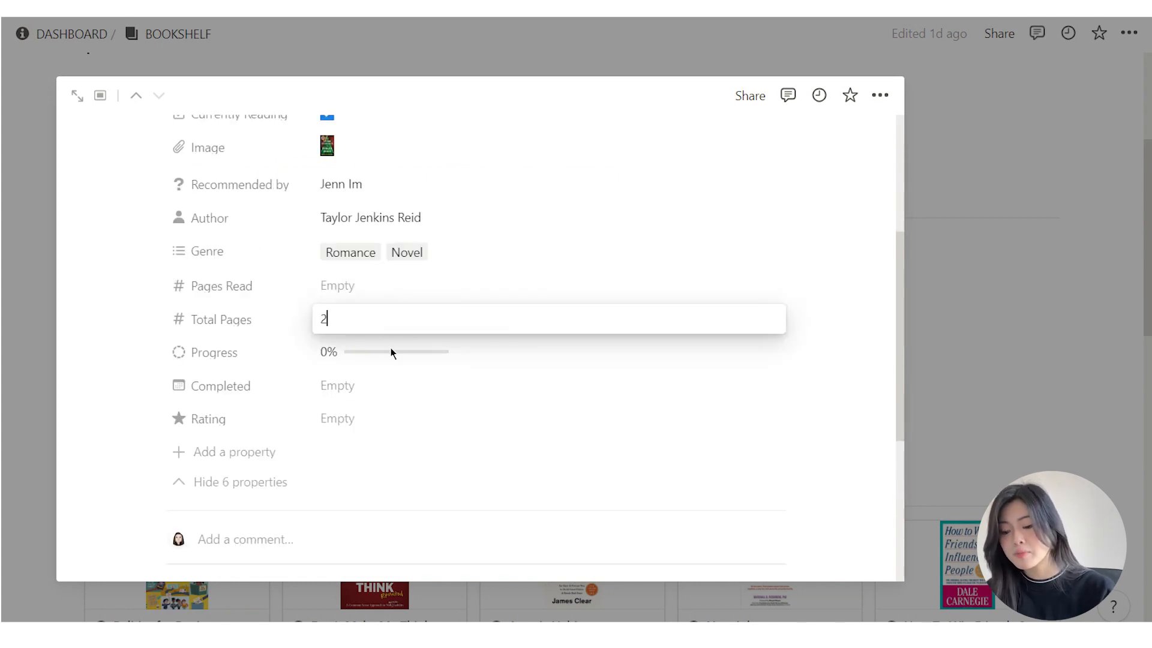
text(00)
click(377, 291)
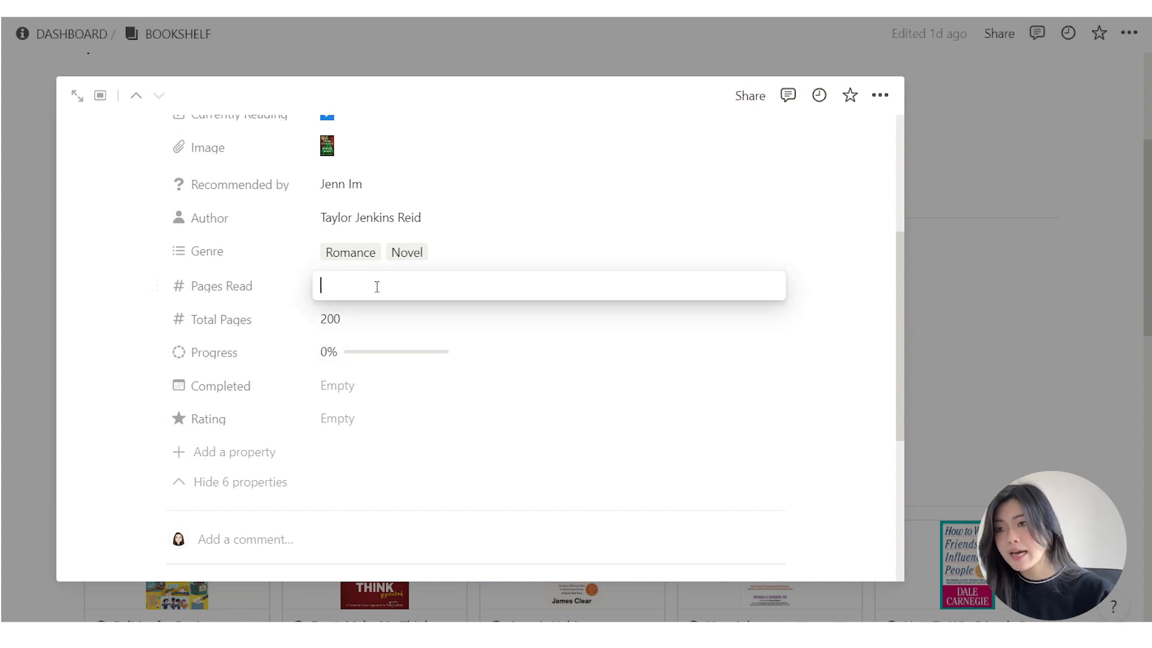
text(200)
key(BackSpace)
key(BackSpace)
key(BackSpace)
text(10)
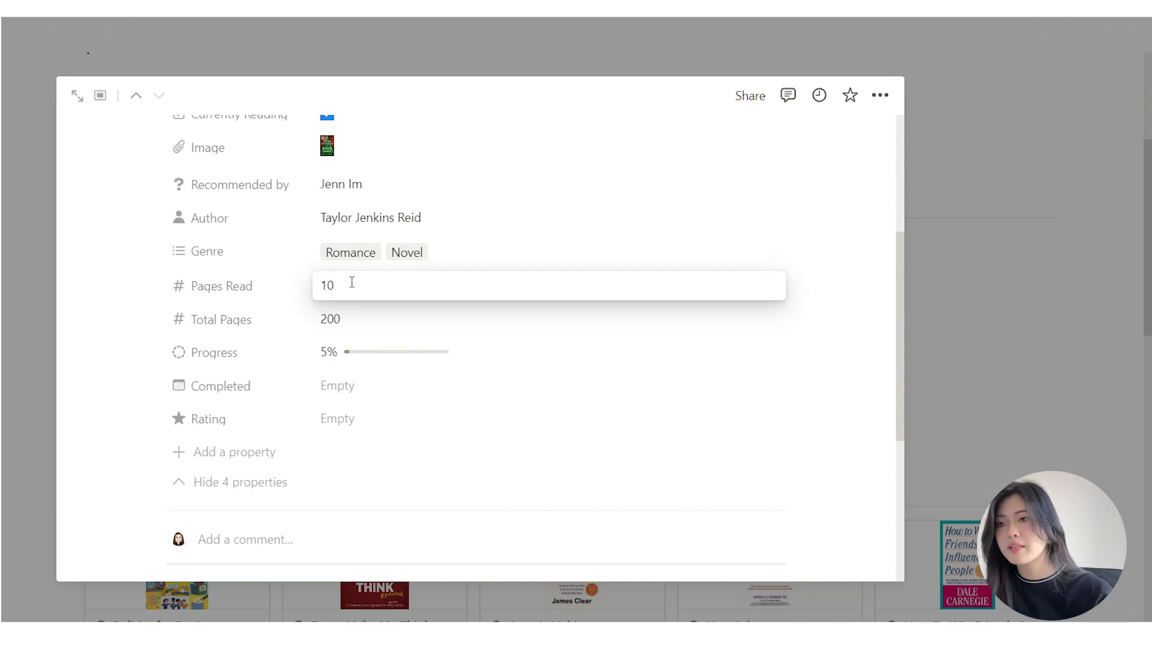
key(Return)
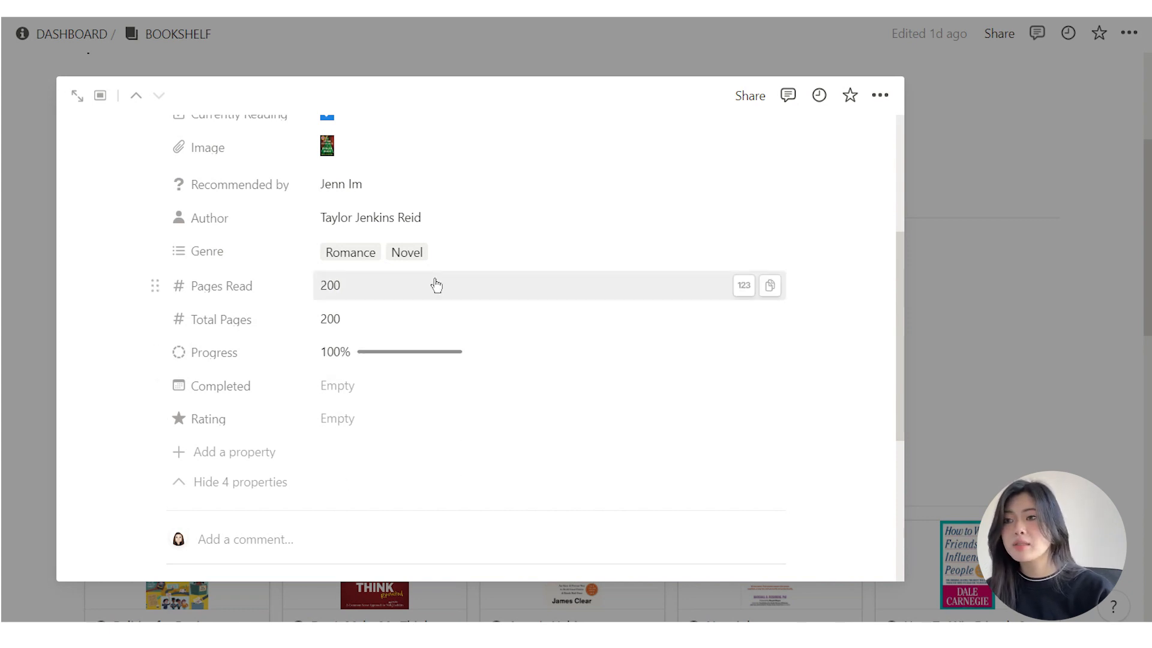
Step: Clear the book's Pages Read and Total Pages values
click(435, 284)
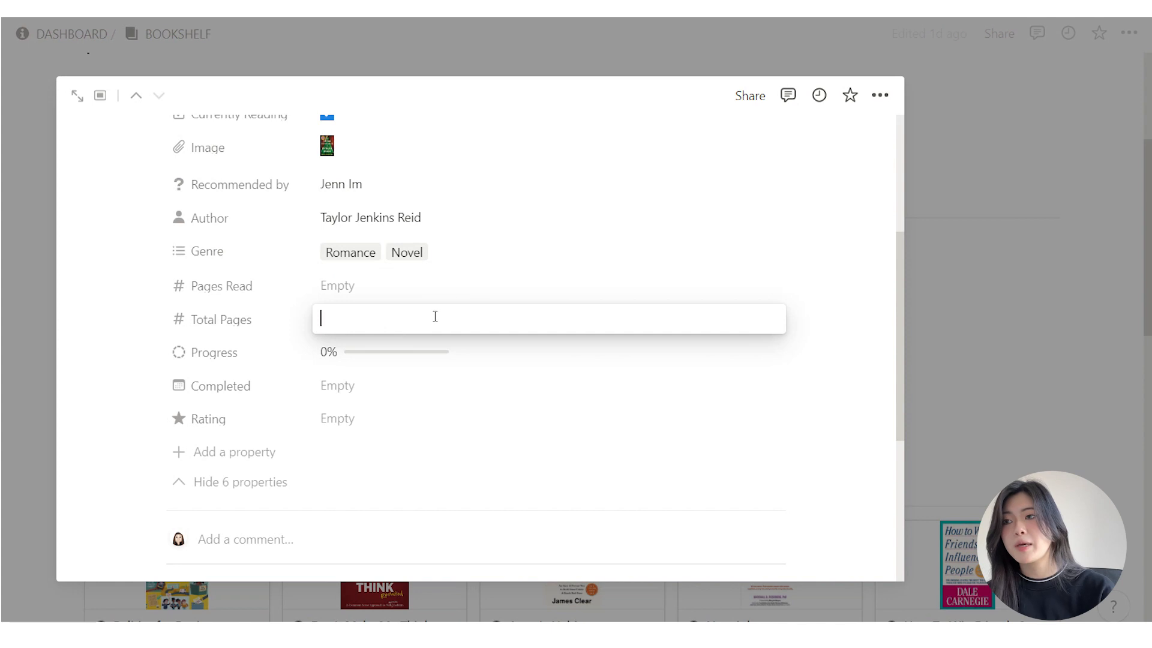
key(Return)
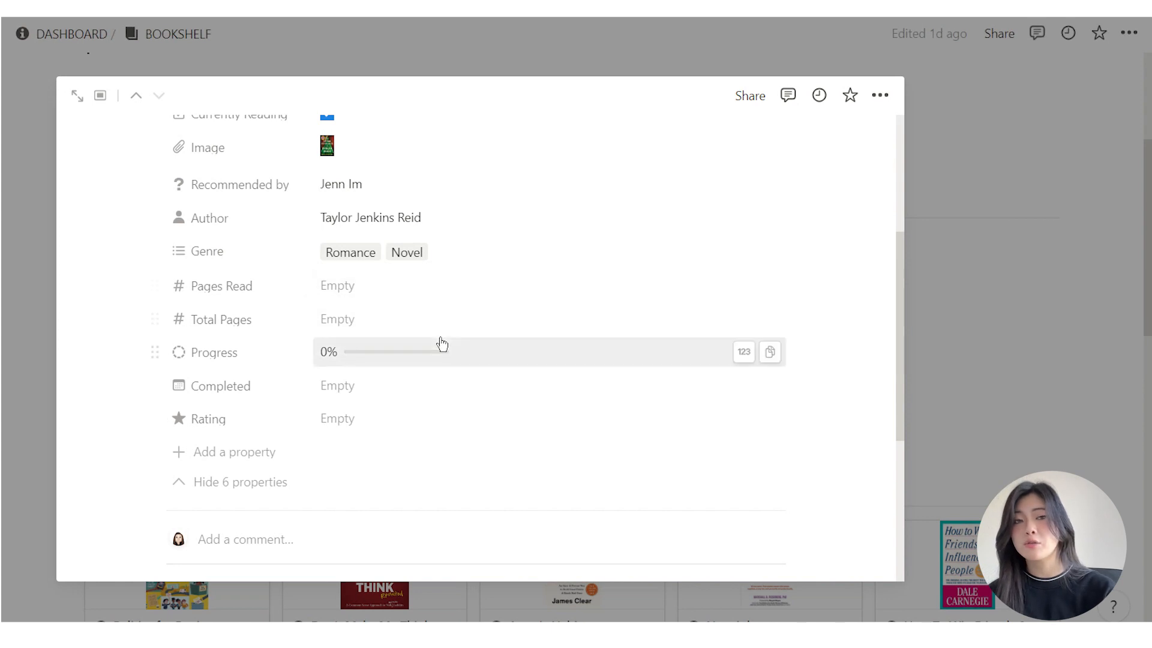
Step: Set the book's Completed date to Jun 13, 2023, uncheck Currently Reading and close its page
click(367, 387)
click(406, 328)
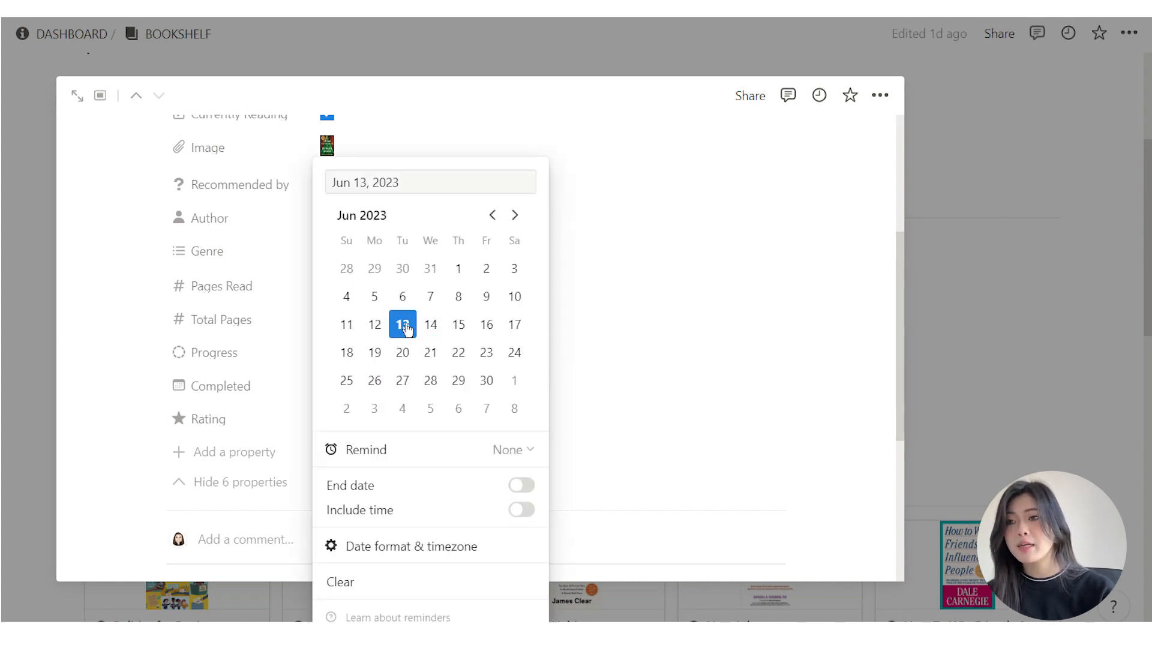
click(630, 283)
scroll(326, 380, up, 5)
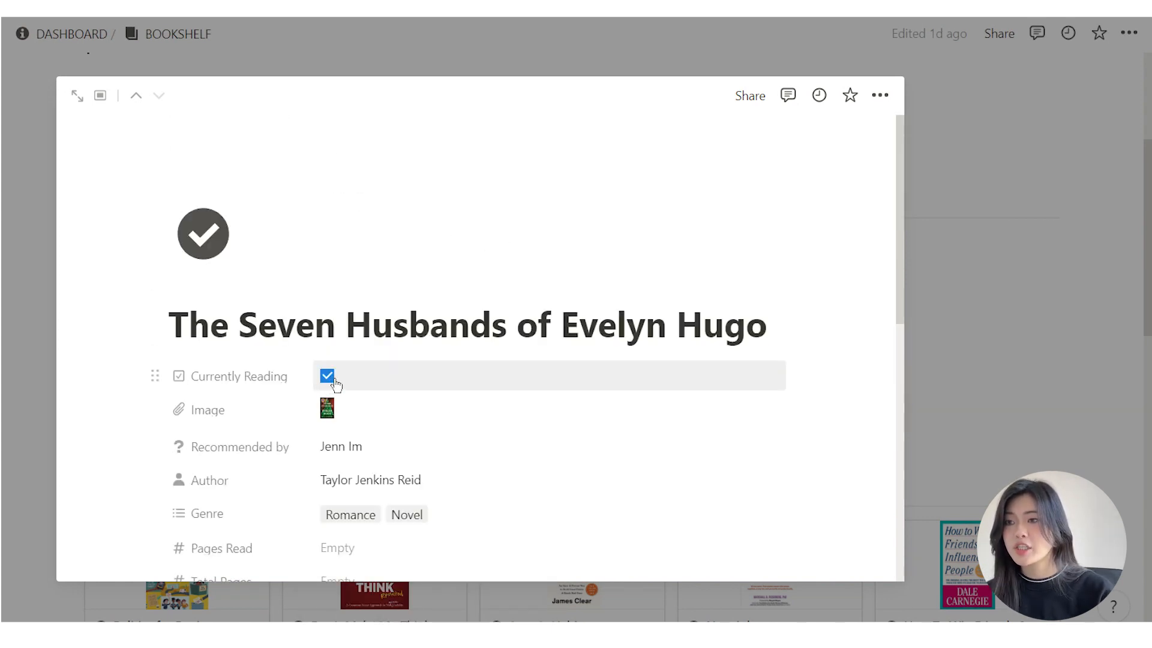
click(327, 376)
key(Escape)
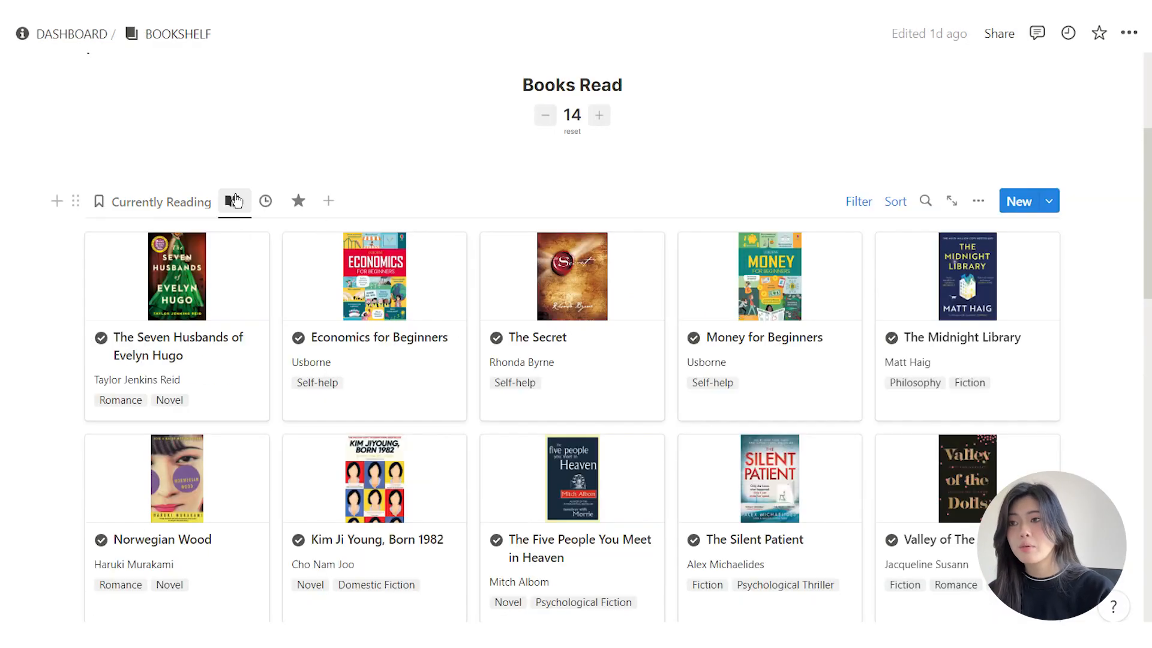
Step: Open The Midnight Library from the finished books and review its Summary, quotes and Message sections
scroll(793, 246, down, 2)
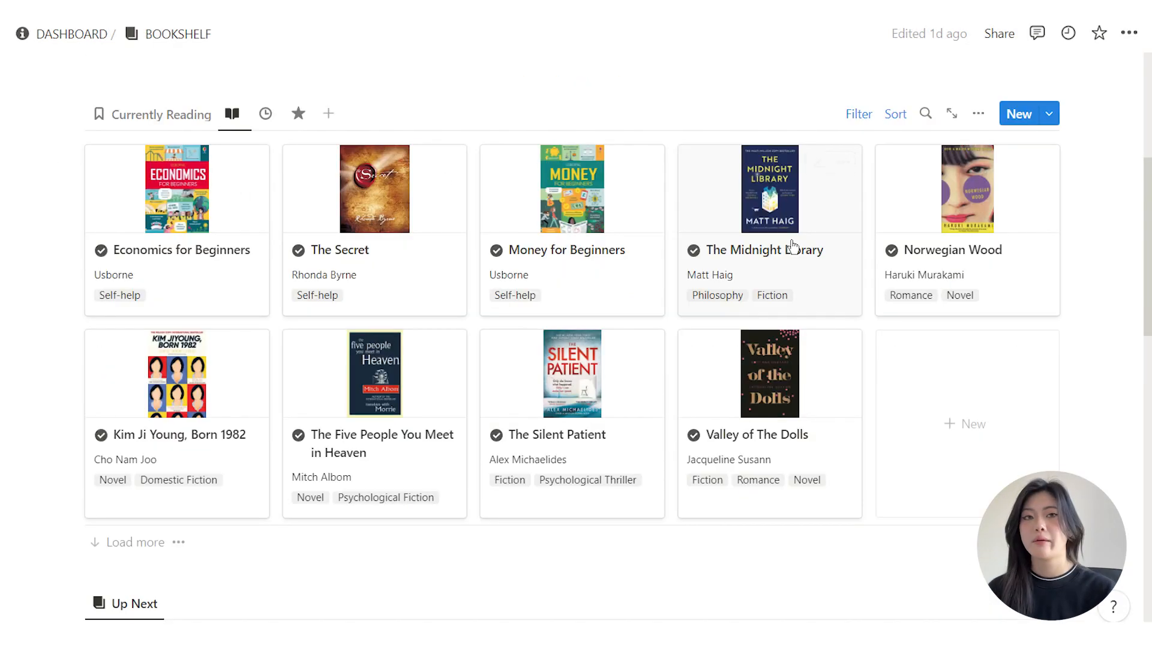
click(793, 246)
scroll(315, 360, down, 2)
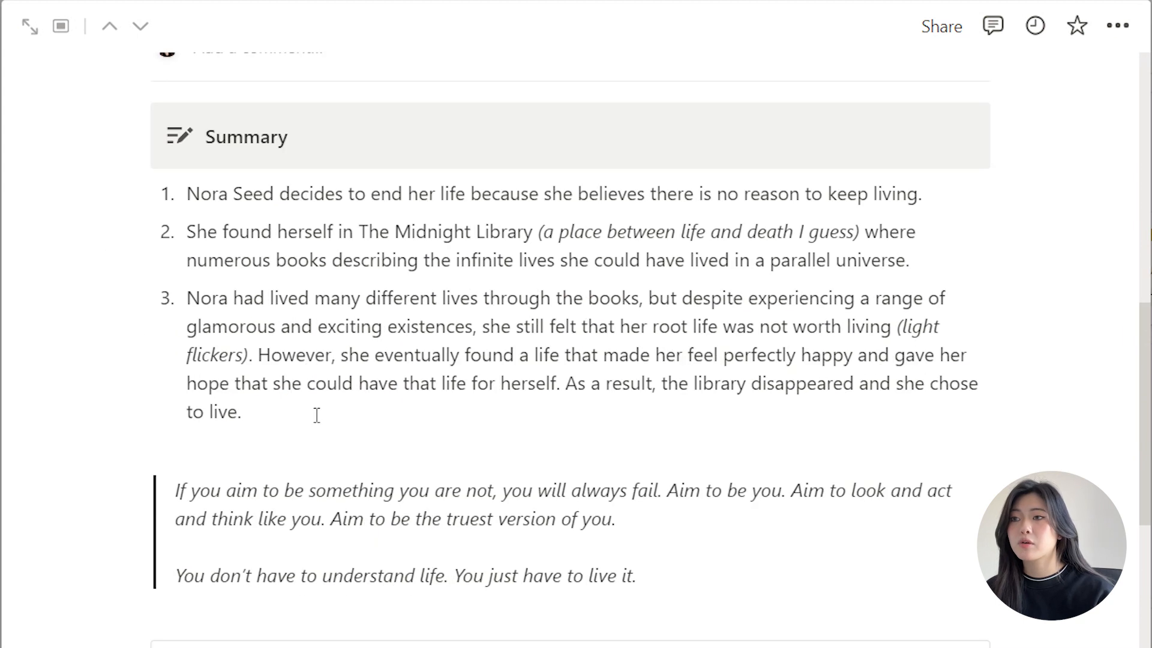
drag(318, 417, 187, 193)
click(360, 444)
scroll(360, 444, down, 4)
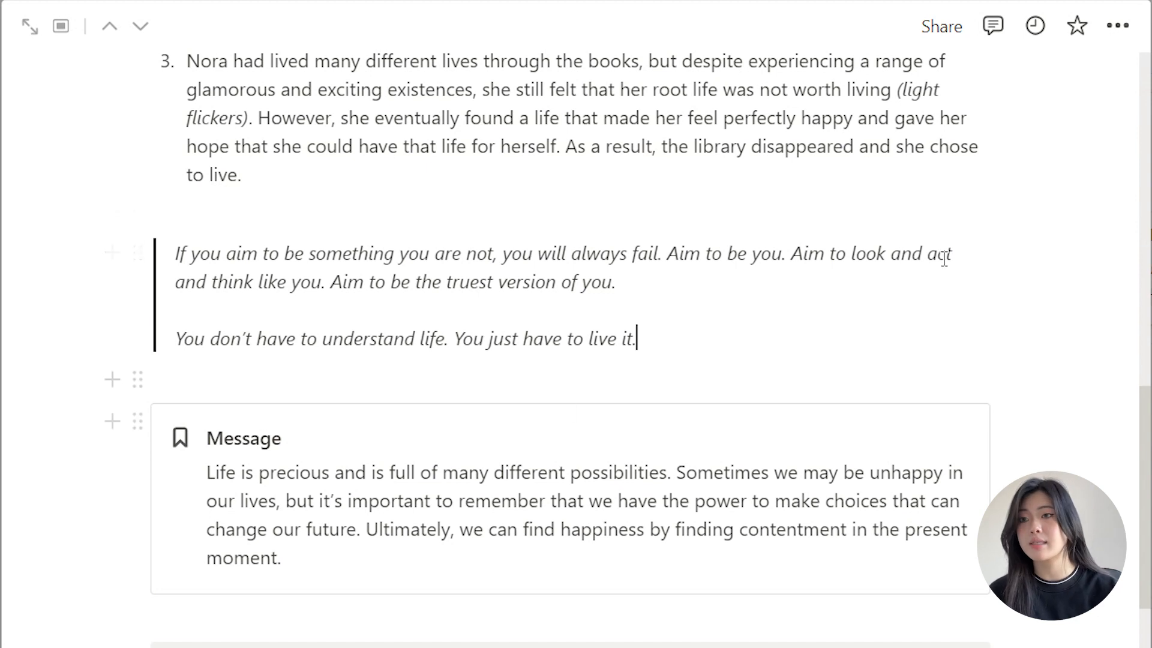
scroll(697, 239, down, 2)
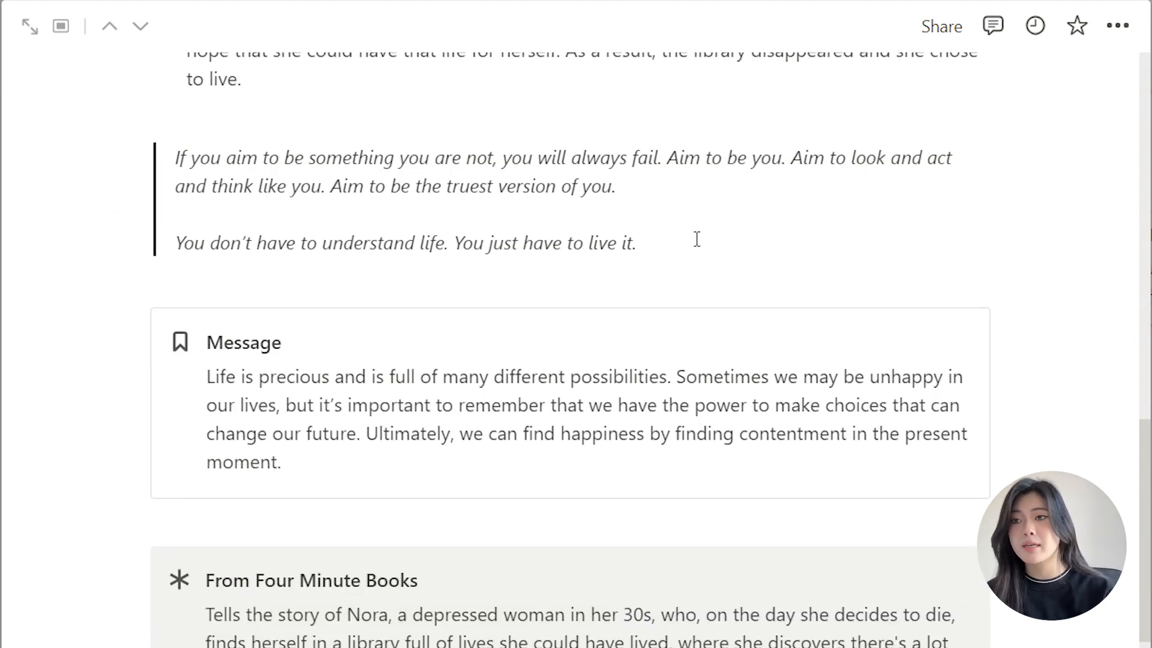
Step: Try adding several blank lines inside the quote block below the Summary and undo them
key(shift+Return)
key(shift+Return)
key(shift+Return)
key(shift+Return)
key(shift+Return)
key(shift+Return)
key(shift+Return)
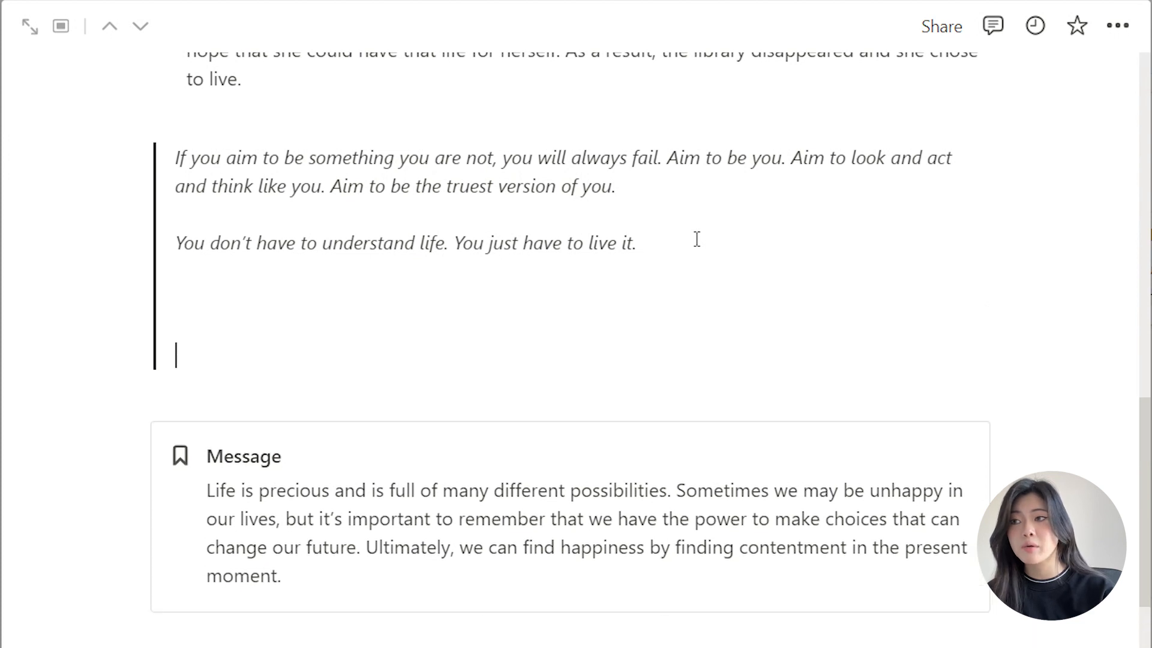
key(ctrl+z)
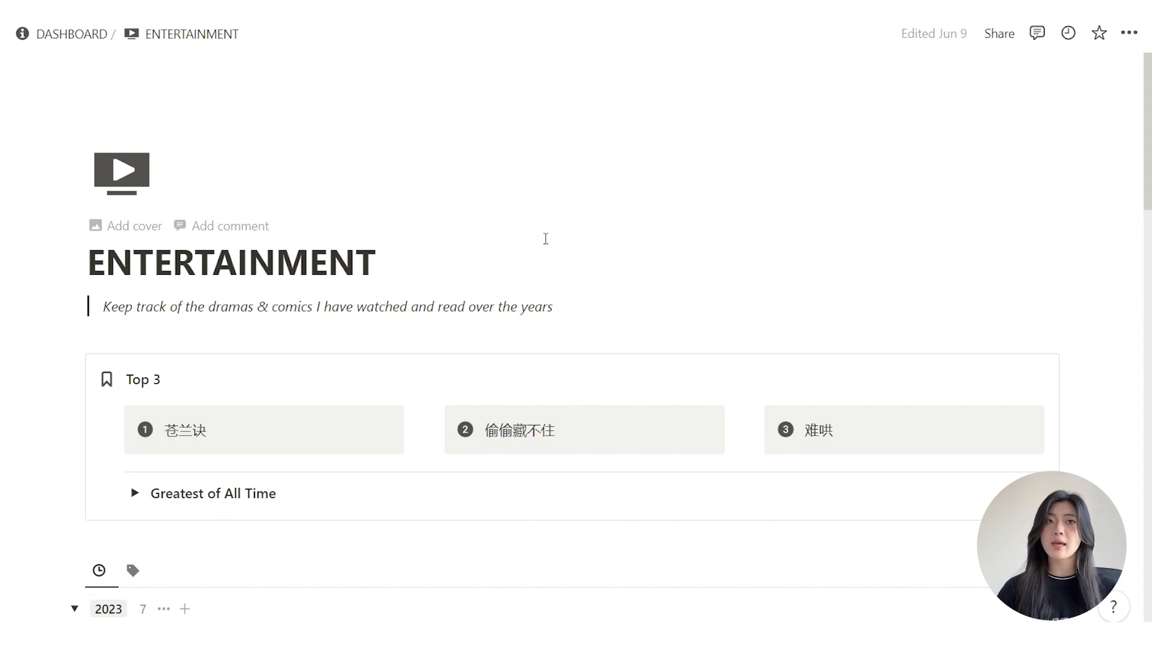
Step: Review the Entertainment page's Greatest of All Time toggle and its titles by year and by tag
scroll(545, 239, down, 3)
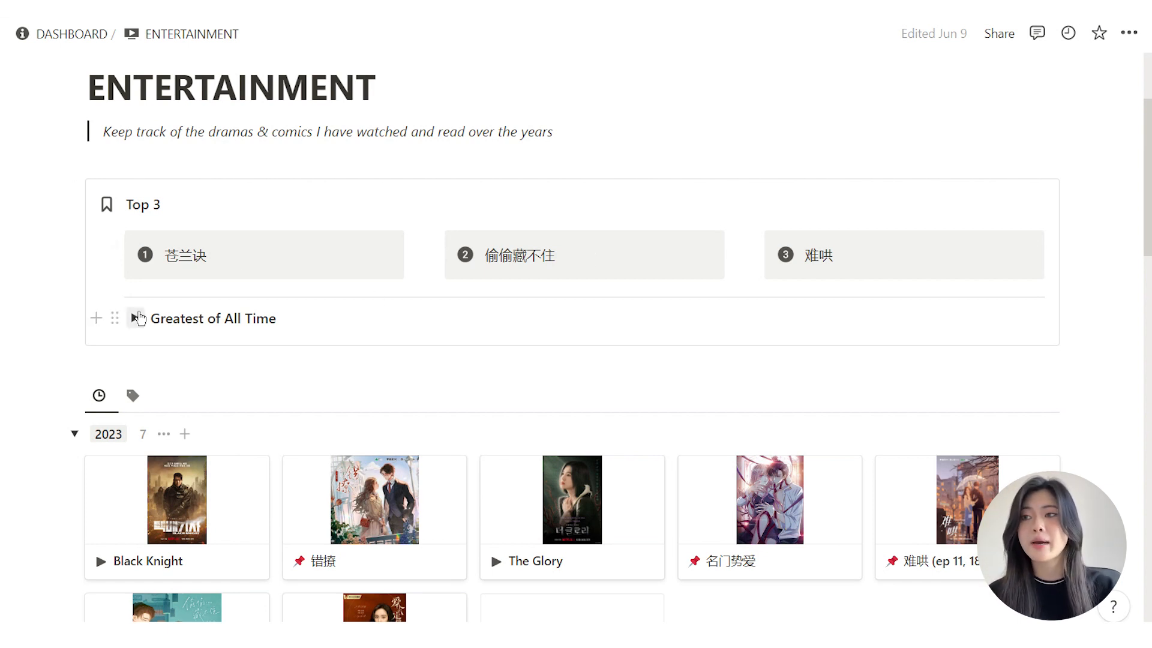
click(136, 318)
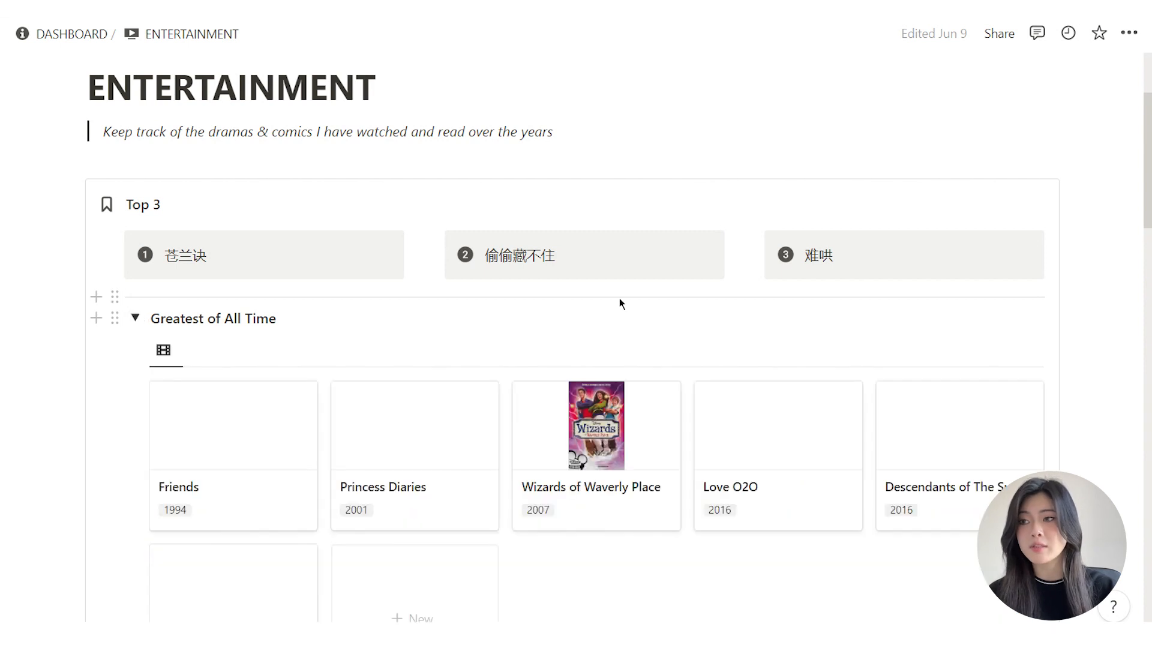
scroll(906, 81, down, 3)
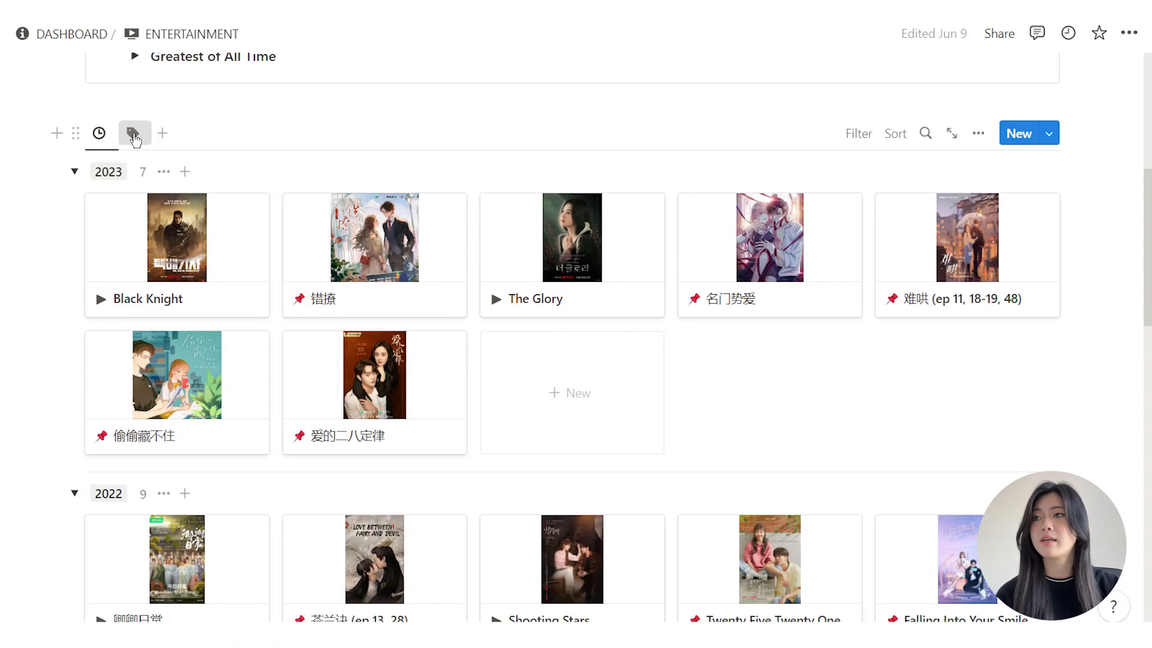
click(133, 135)
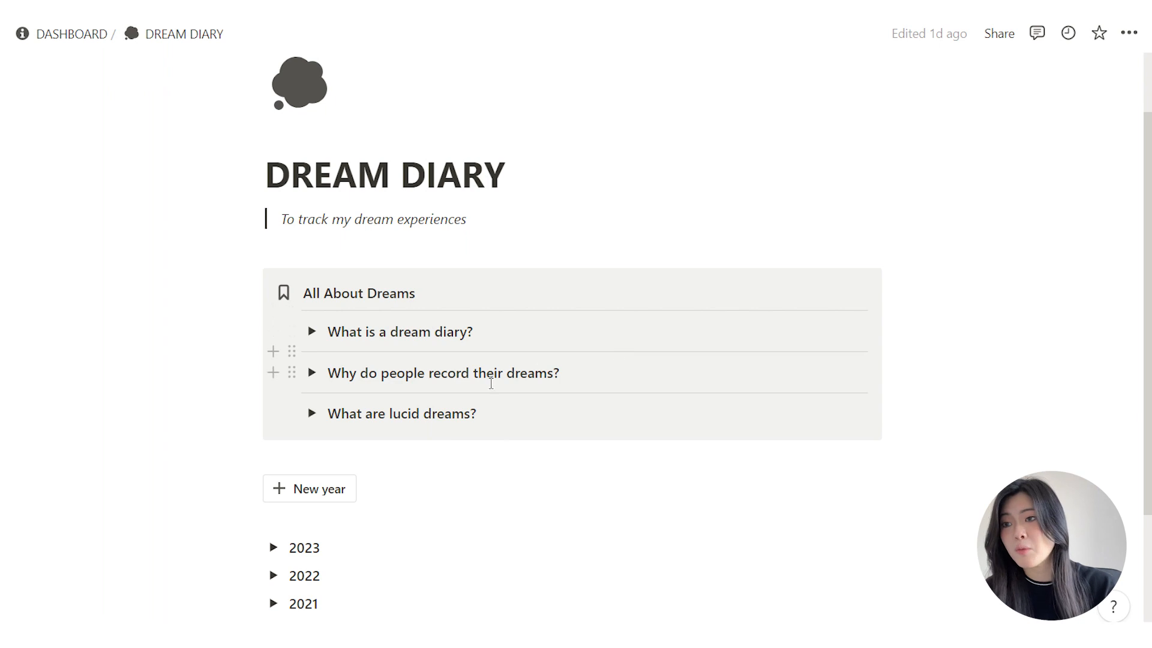
Step: Read the lucid dreams explanation on the Dream Diary page and expand the 2023 dream entries
click(312, 413)
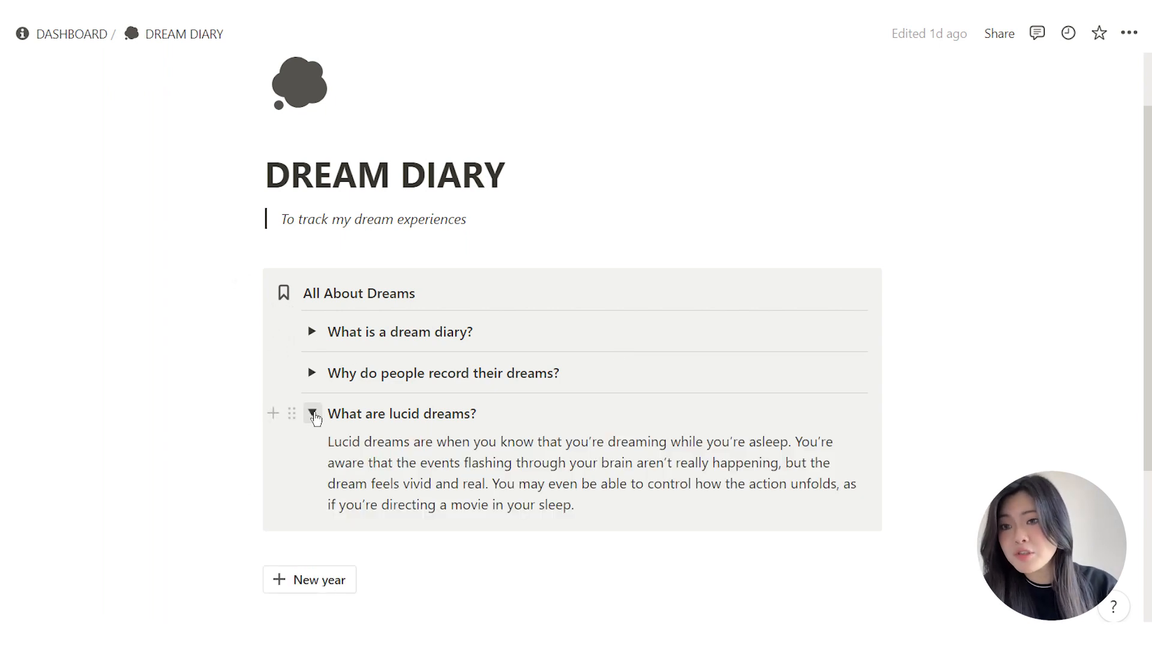
click(312, 414)
scroll(632, 388, down, 3)
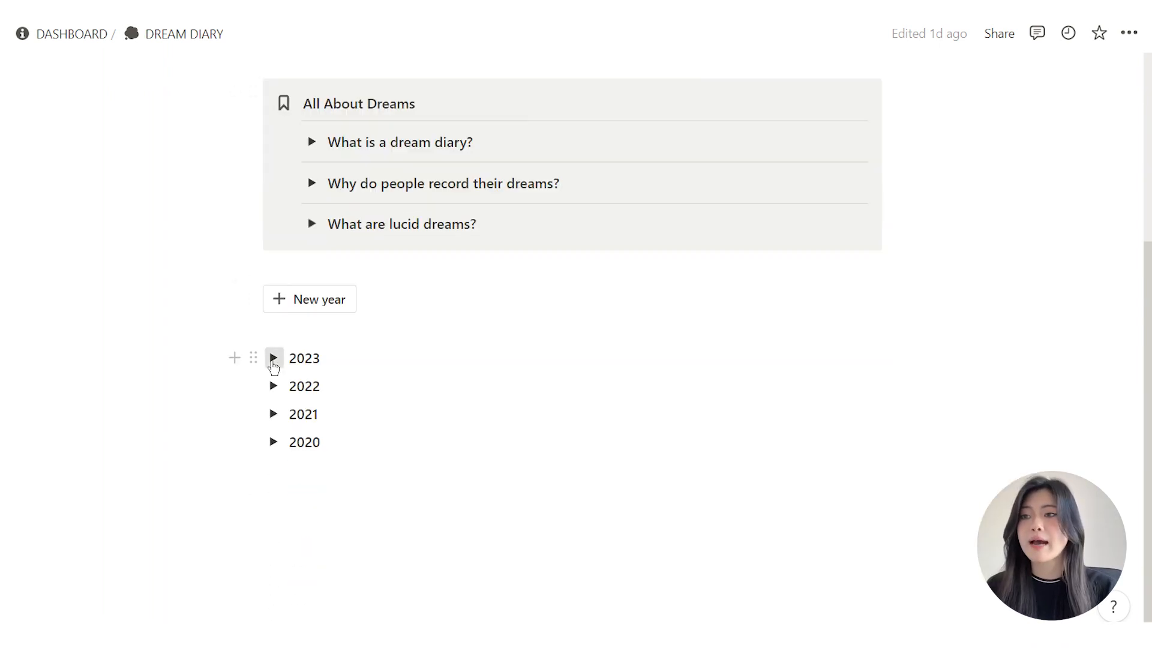
click(273, 360)
scroll(645, 221, down, 3)
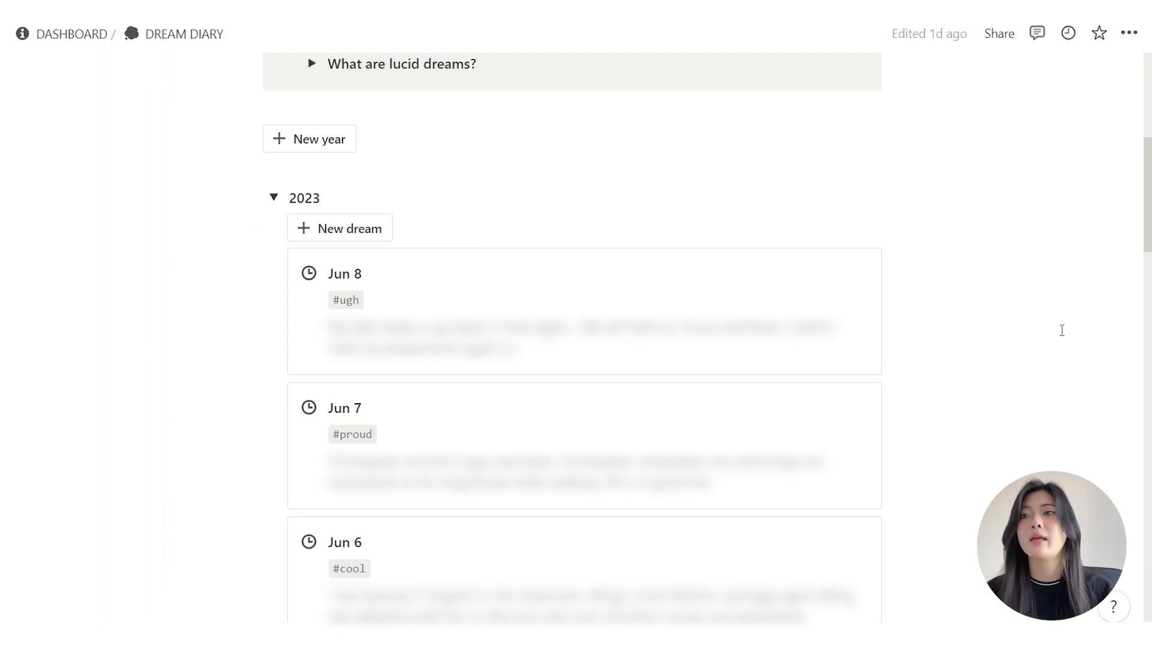
Step: Add a new dream entry under 2023 and point out its emotion tag and dream text placeholders
click(365, 228)
drag(387, 300, 338, 295)
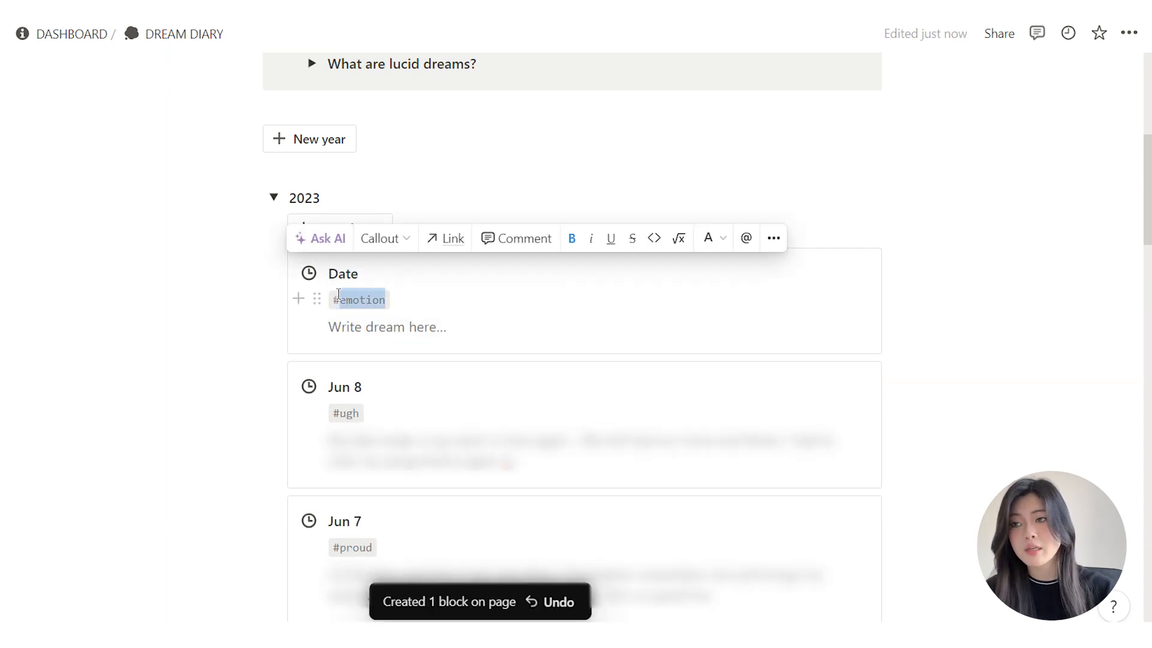
click(486, 322)
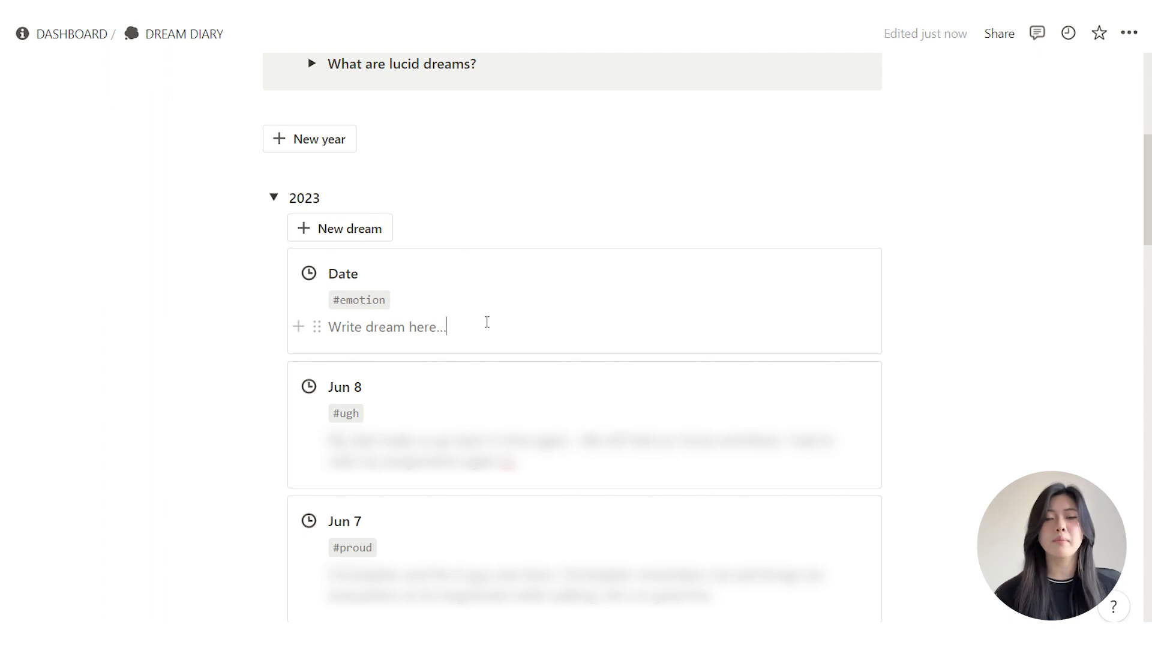
scroll(619, 272, down, 2)
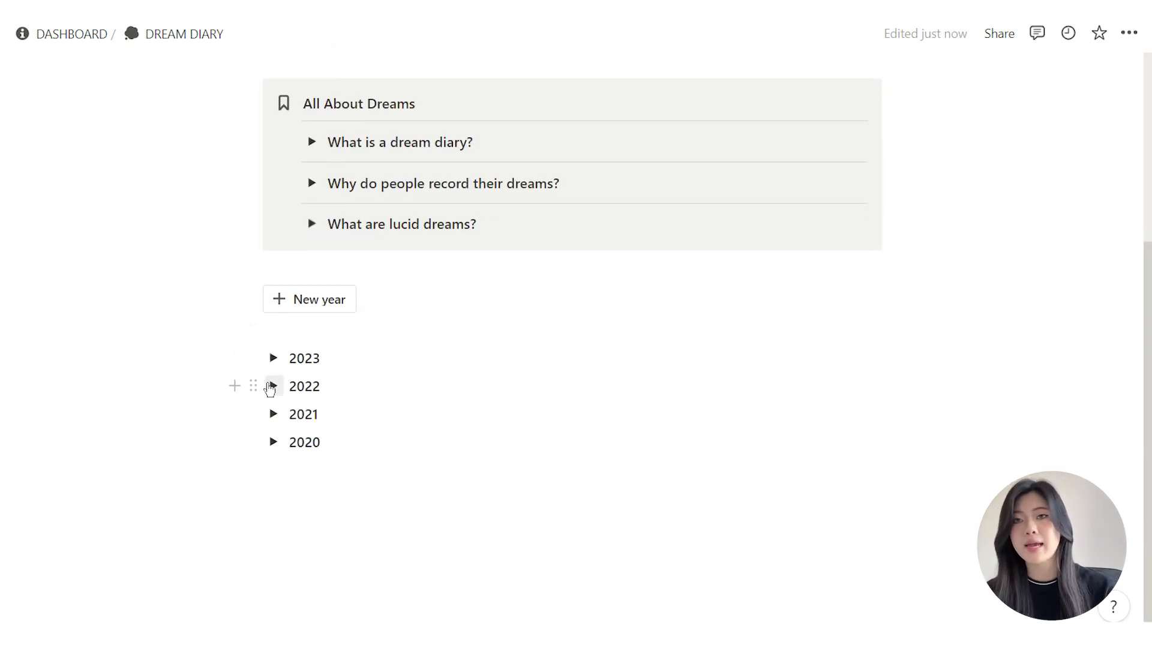
Step: Expand the 2022 dreams to check the dream count, collapse them and toggle the 2023 section
click(272, 386)
drag(400, 414, 287, 414)
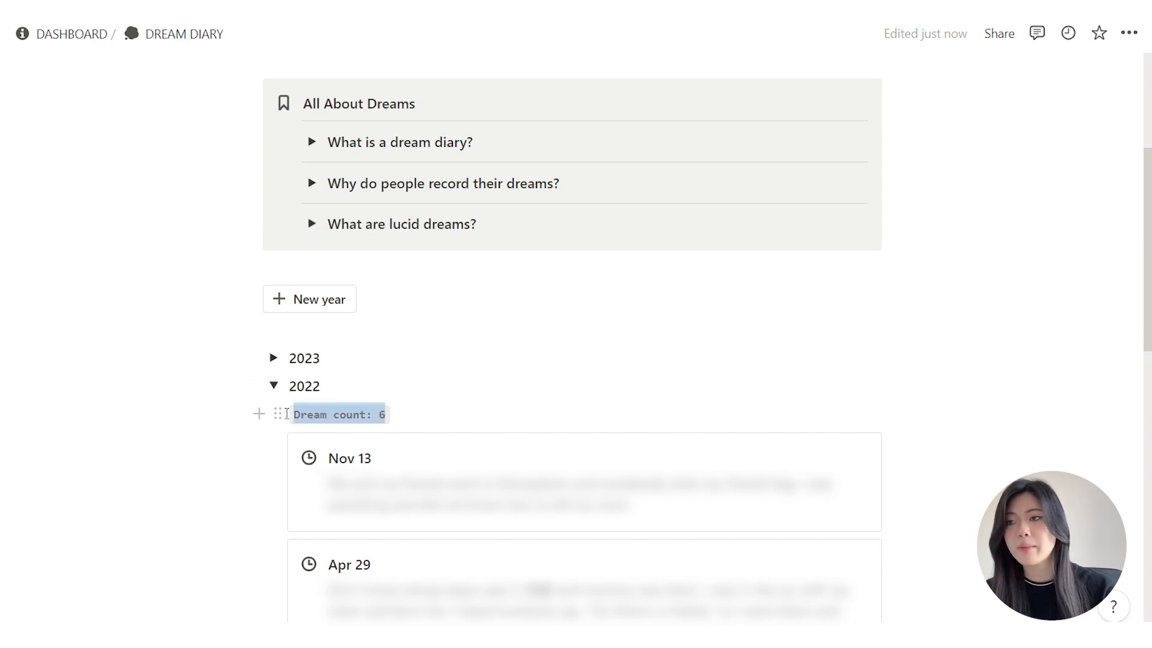
click(283, 390)
click(273, 387)
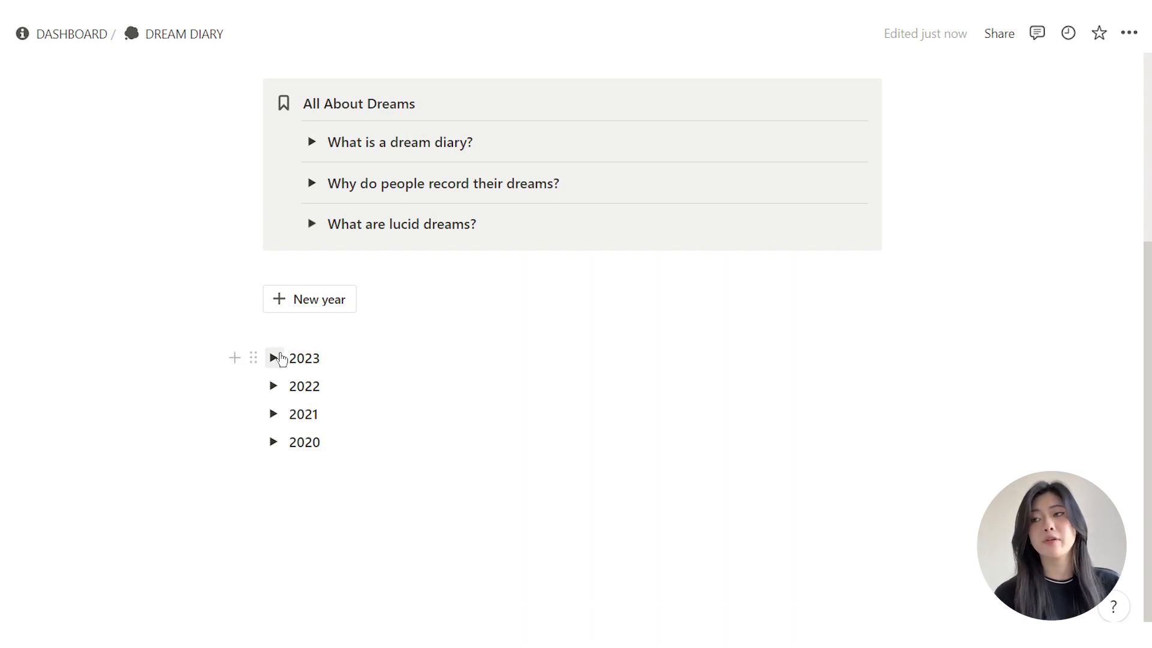
click(274, 358)
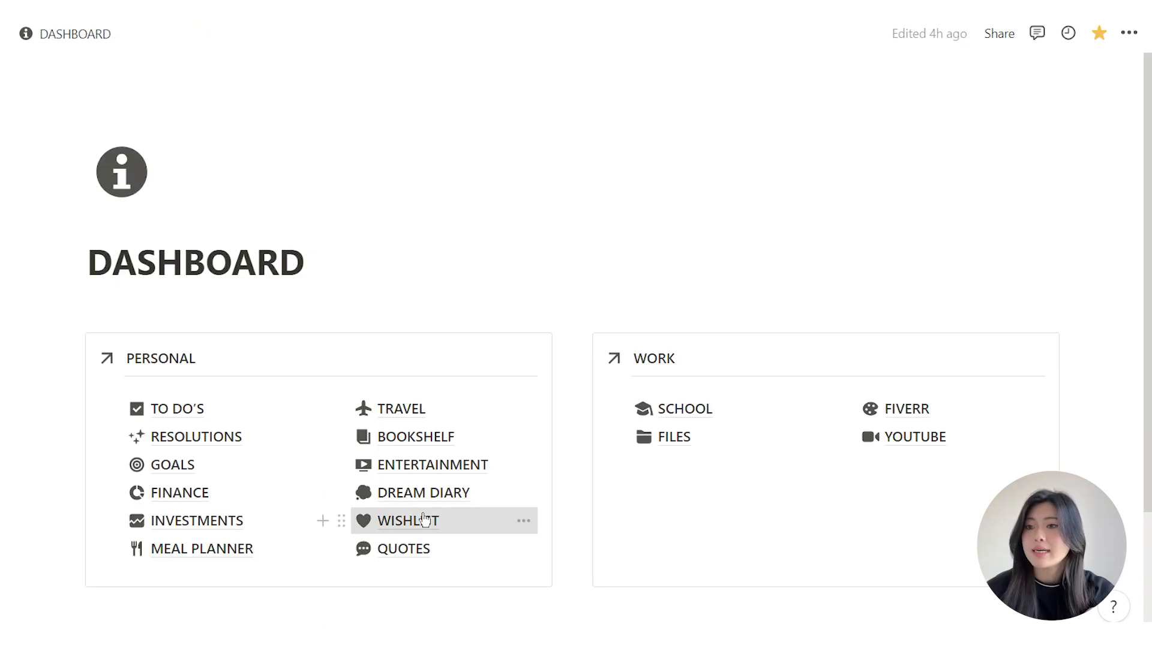
Step: Open the Wishlist page from the dashboard and look over its gallery of items not yet bought
click(420, 515)
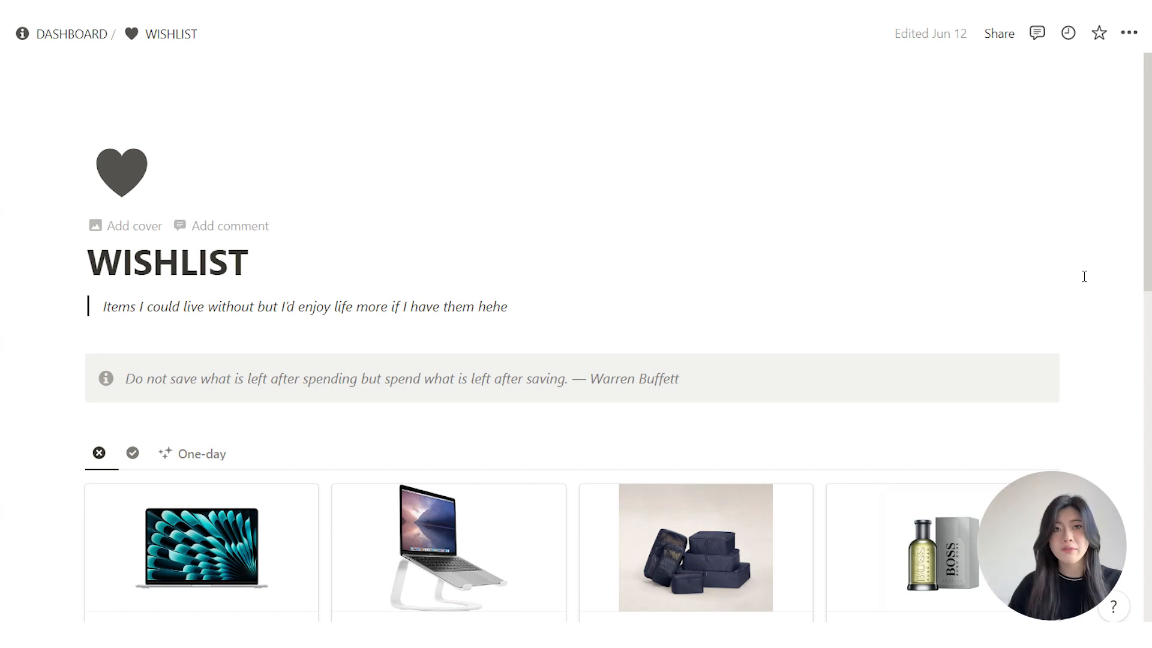
scroll(1084, 276, down, 5)
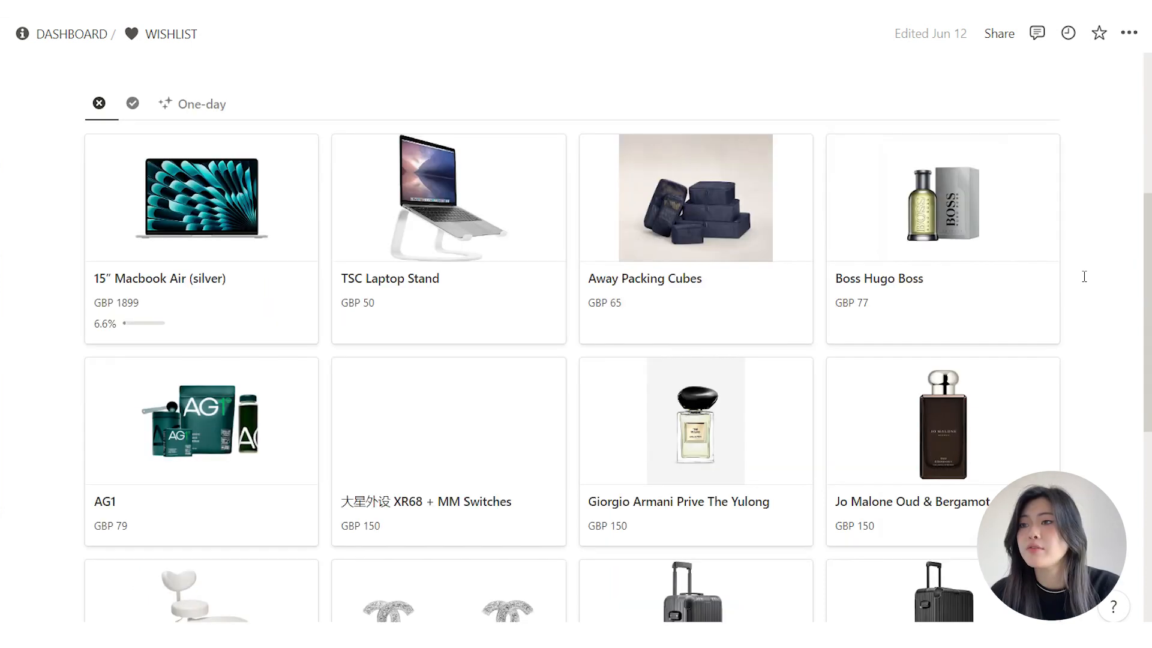
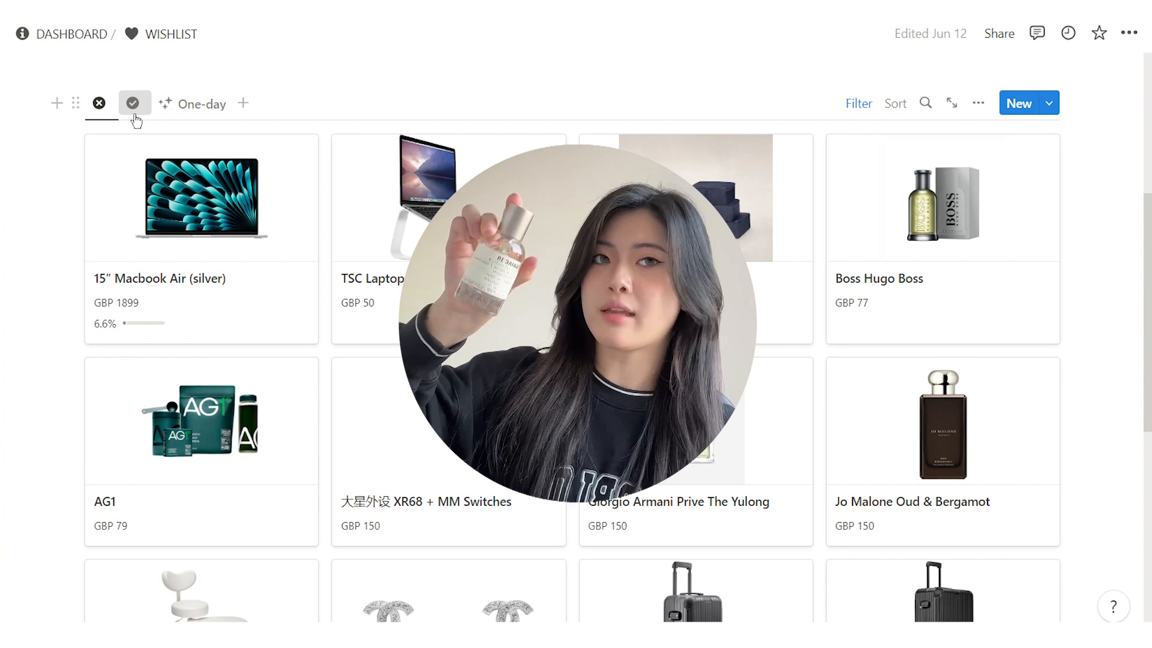
Step: Switch the Wishlist gallery to the view of items already bought
click(134, 111)
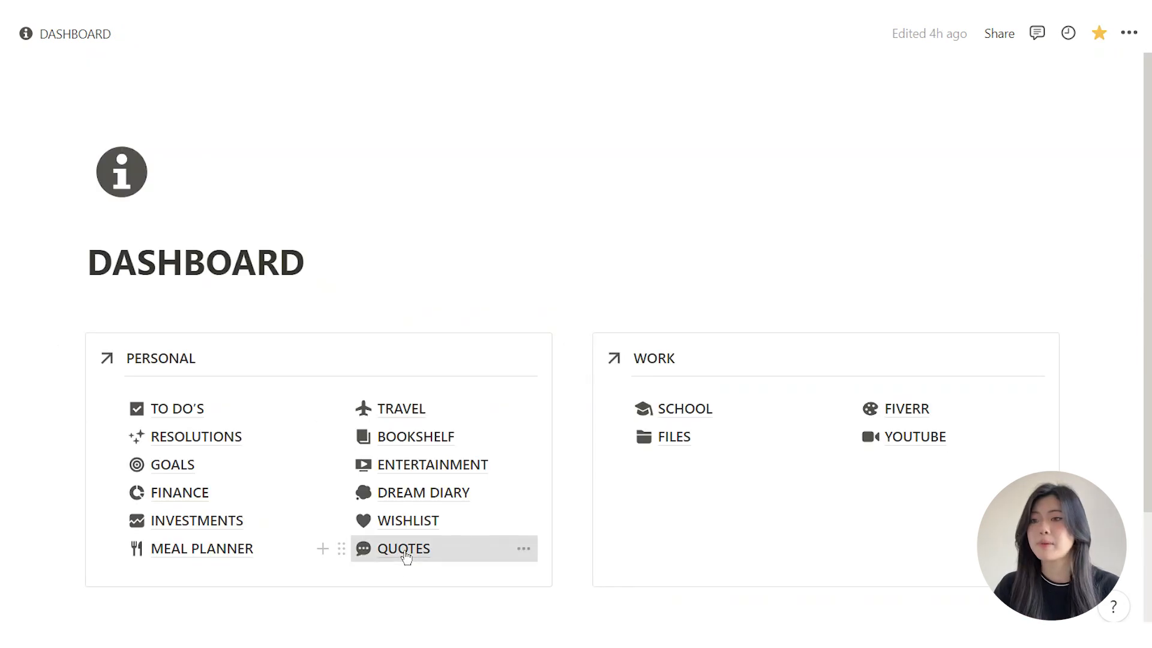
Step: Open the Quotes page, look over its list and view the details of the quote "For every minute spent organizing, an hour is earned."
click(403, 549)
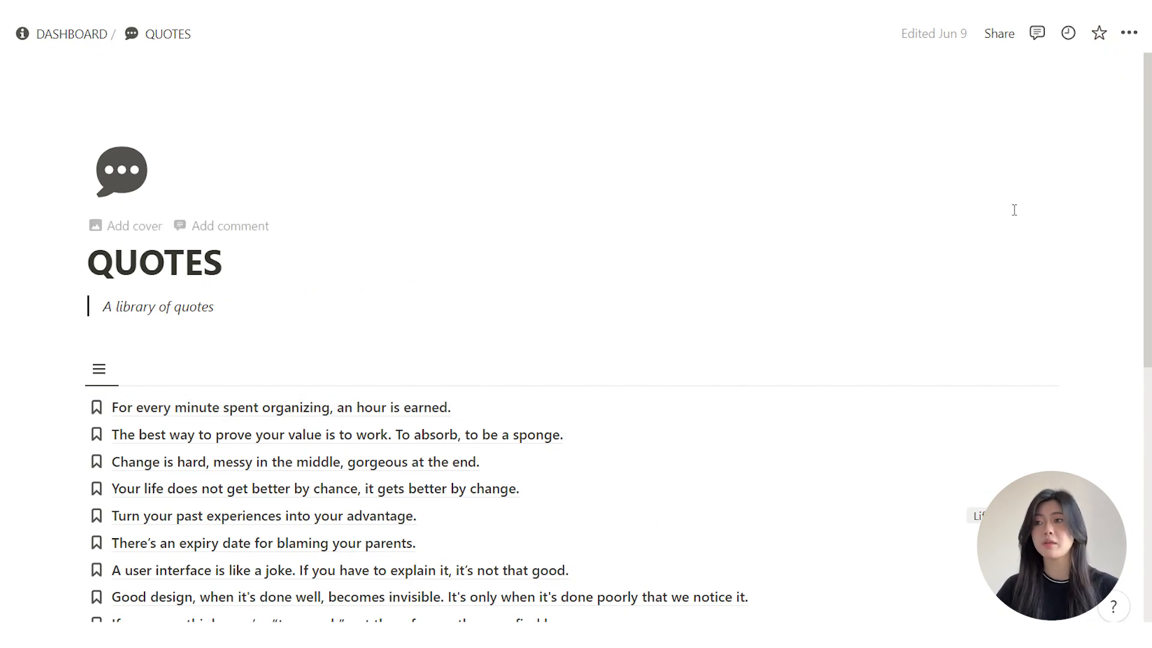
scroll(304, 140, down, 4)
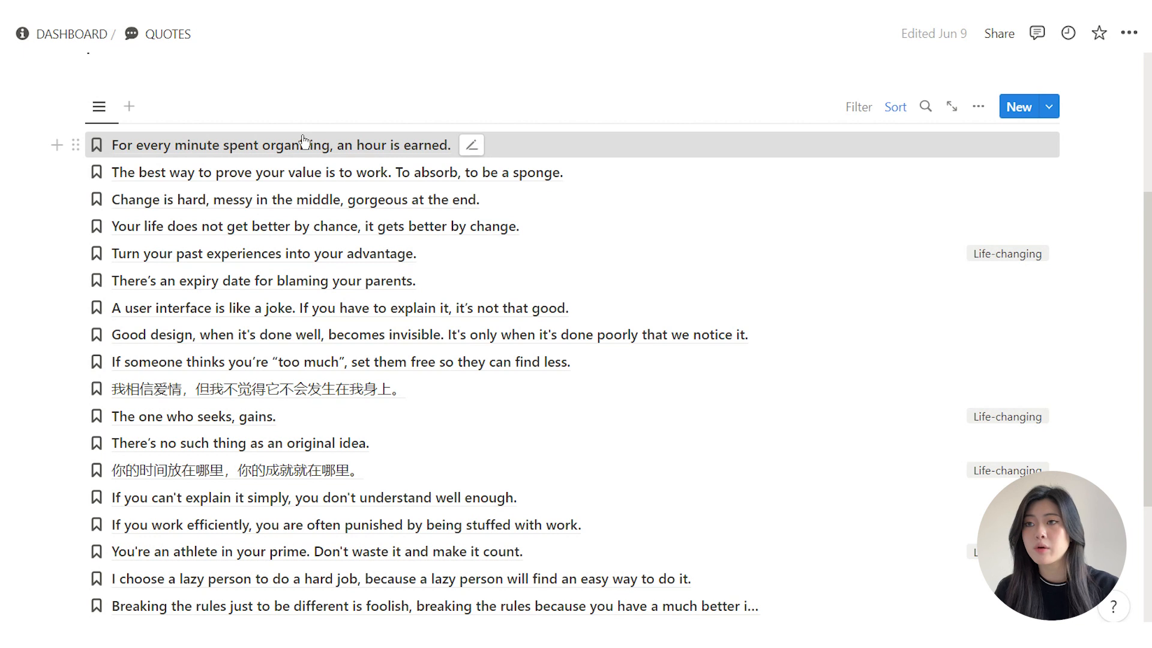
click(305, 144)
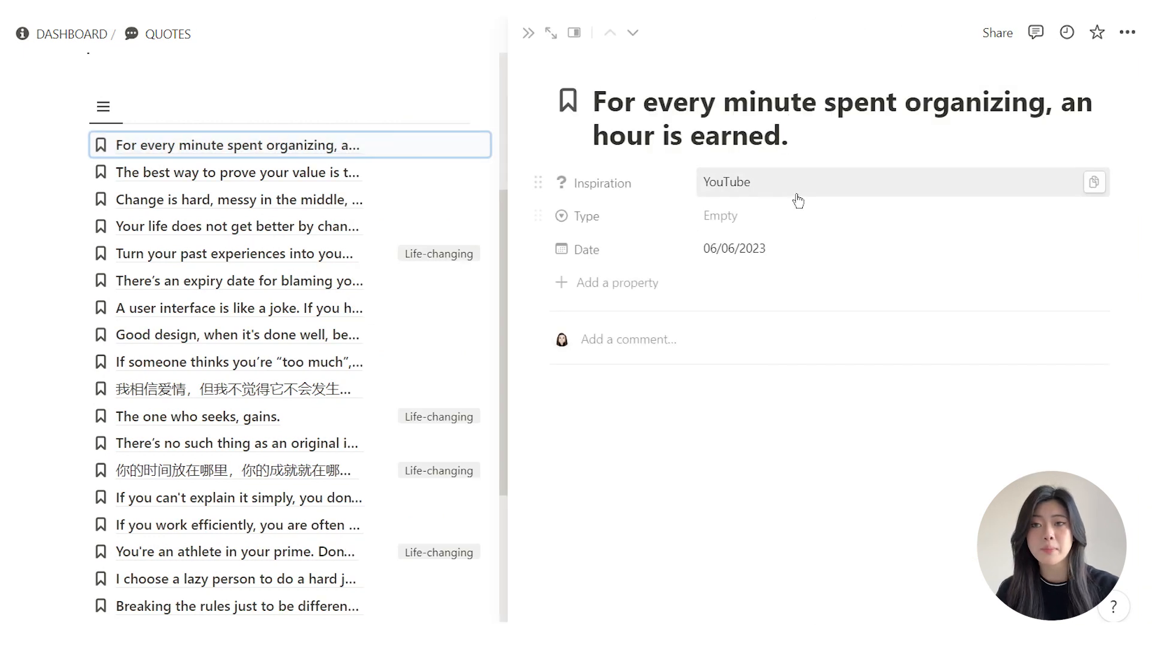
key(Escape)
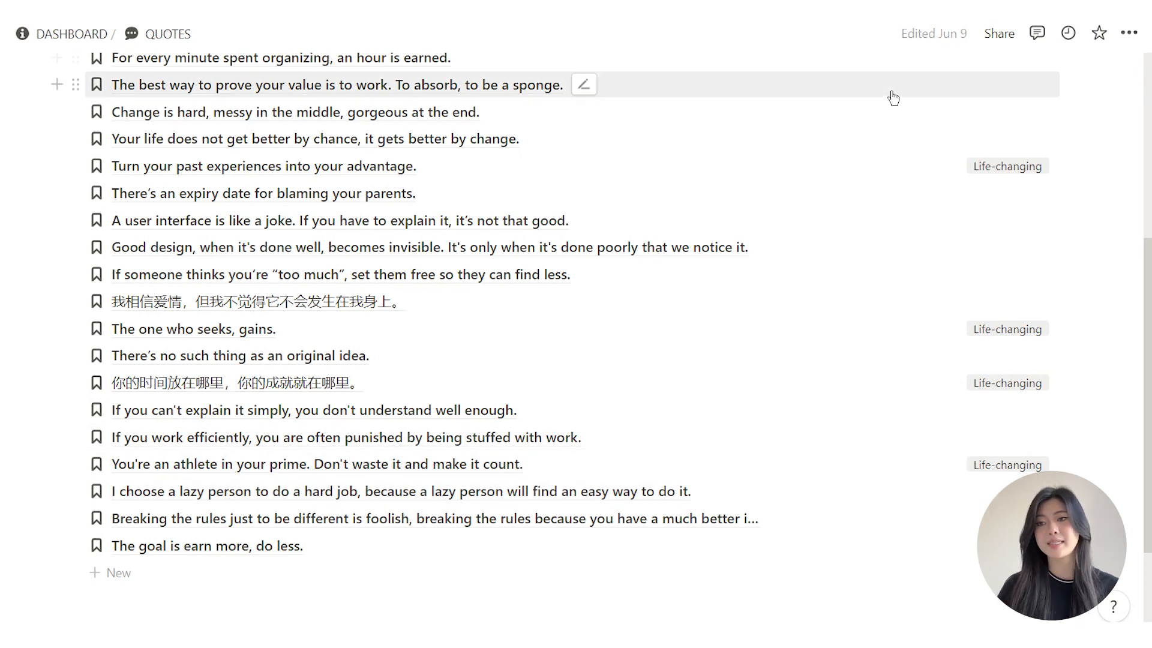
scroll(882, 263, up, 2)
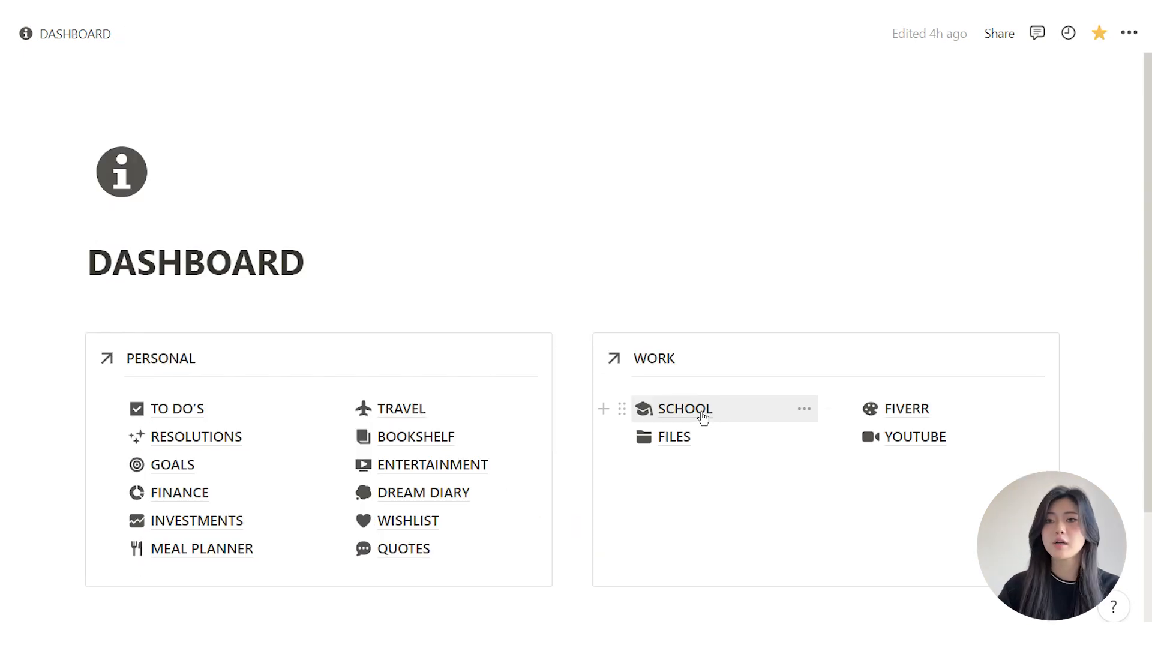
Step: On the School page, replace the UP NEXT semester label with IN PROGRESS and point out the grade on the 5018AAD module card
click(704, 416)
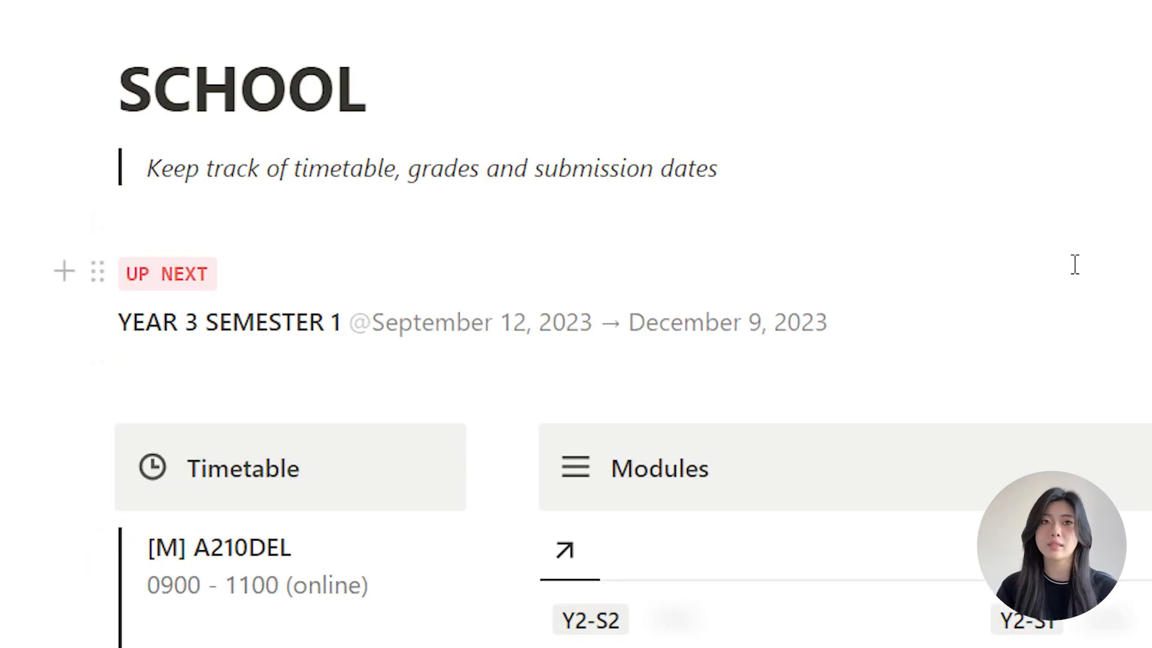
drag(210, 274, 125, 264)
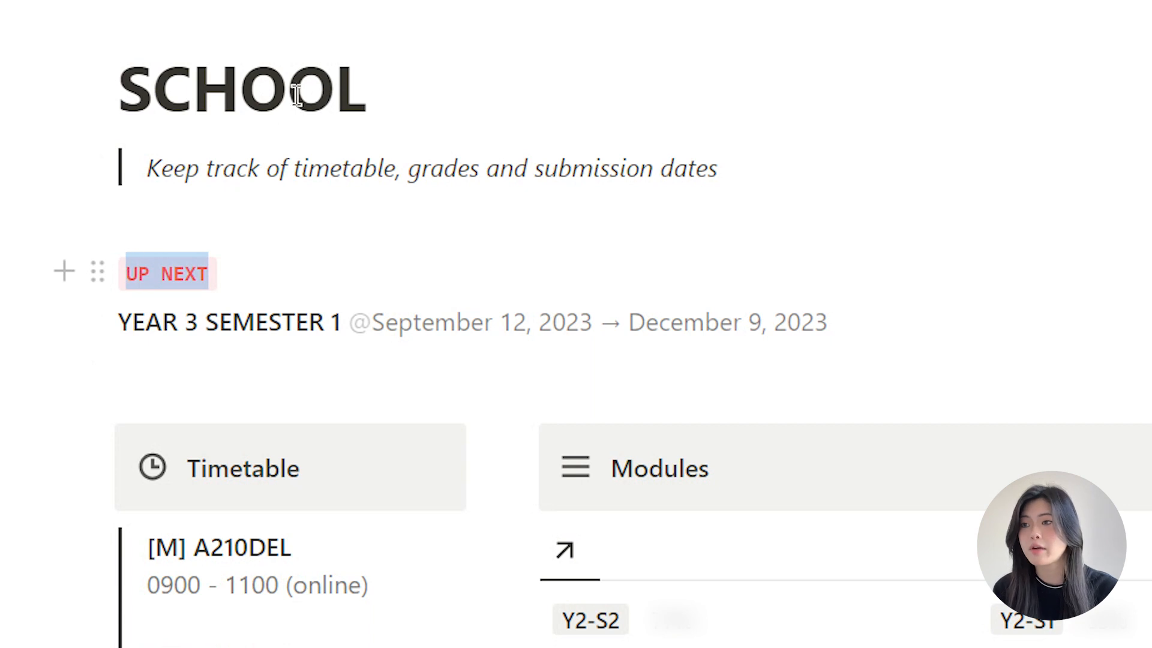
text(IN PROGRESS)
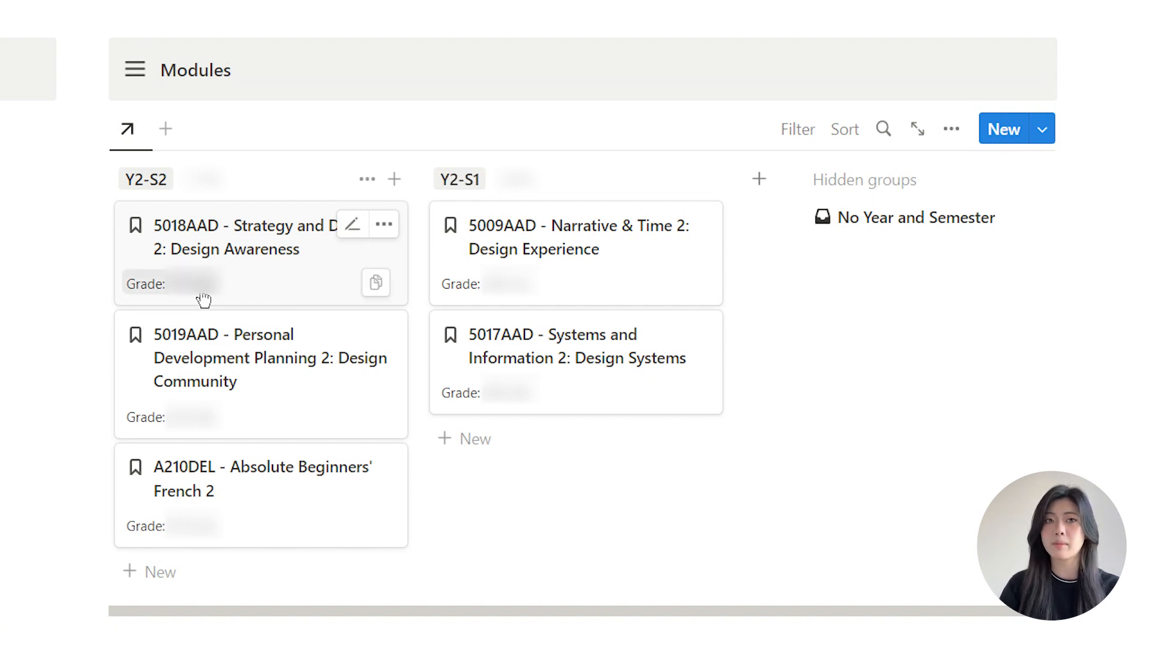
click(204, 299)
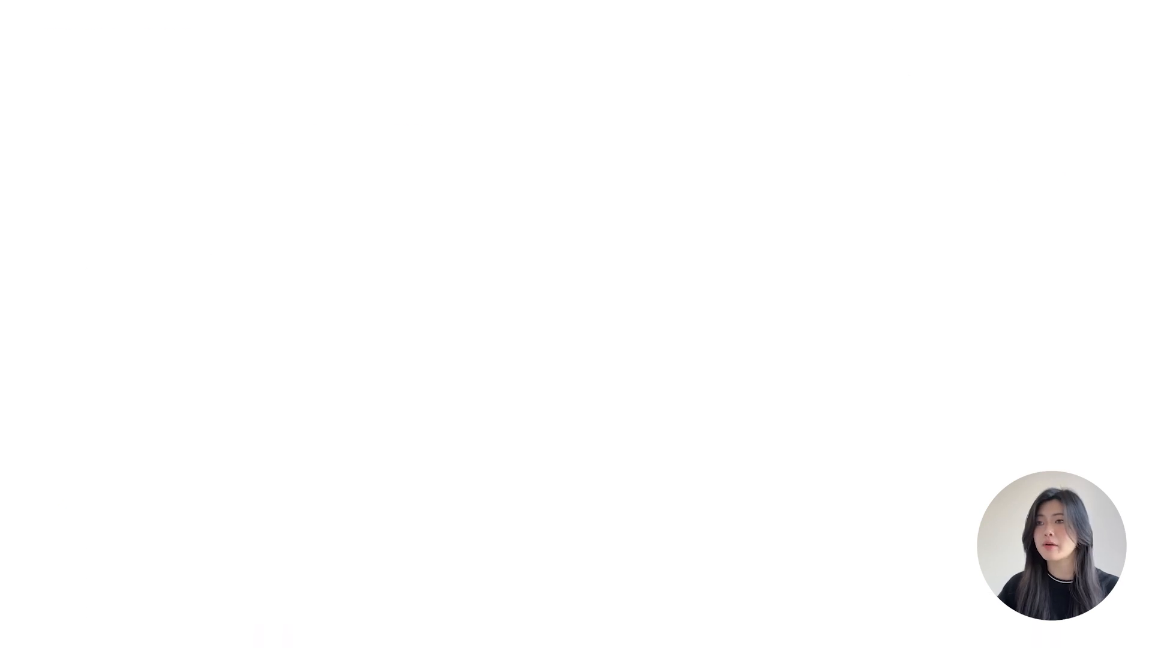
Step: Add a task named "create logo" on June 13 in the To Do's week timeline and open its details
click(574, 400)
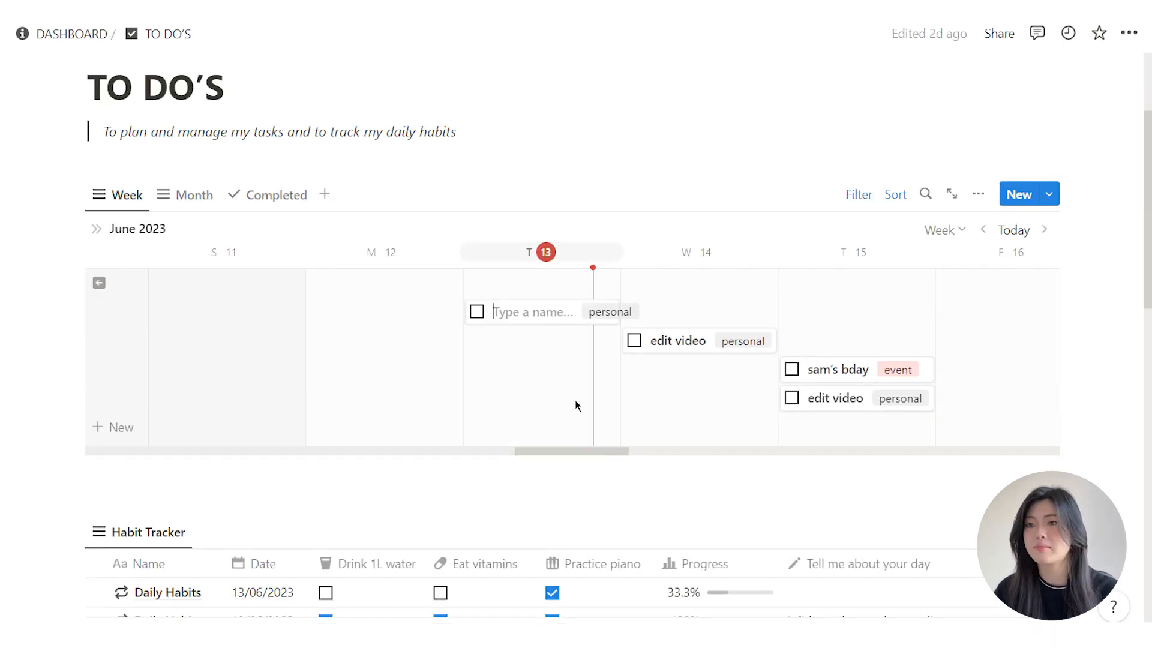
text(create logo)
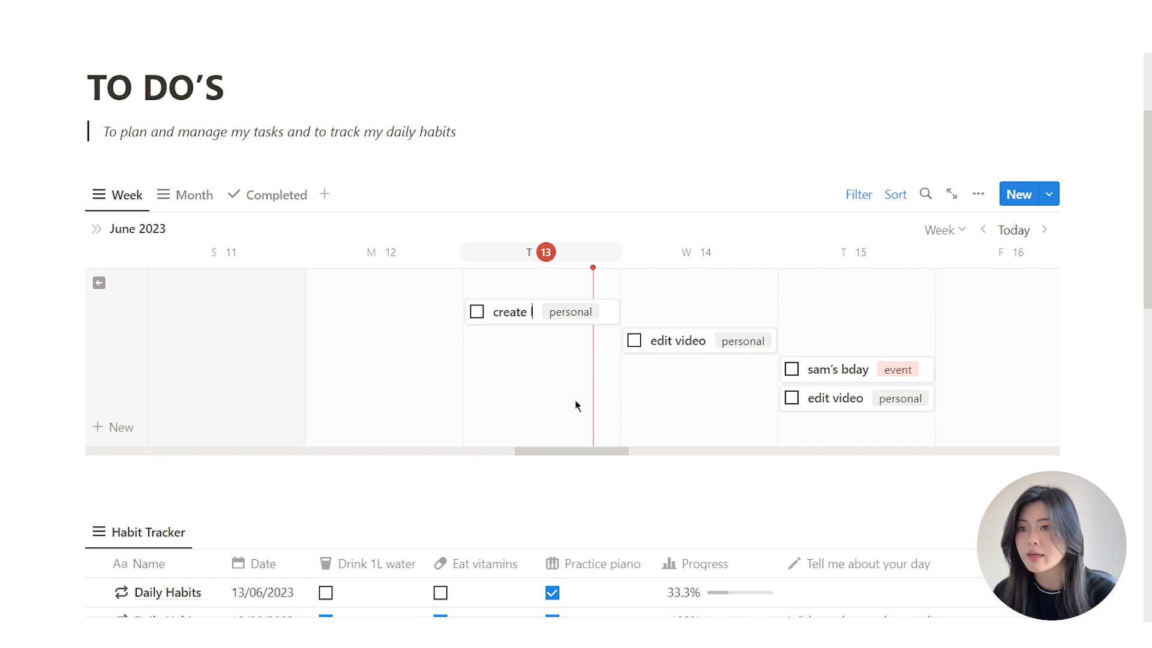
key(Return)
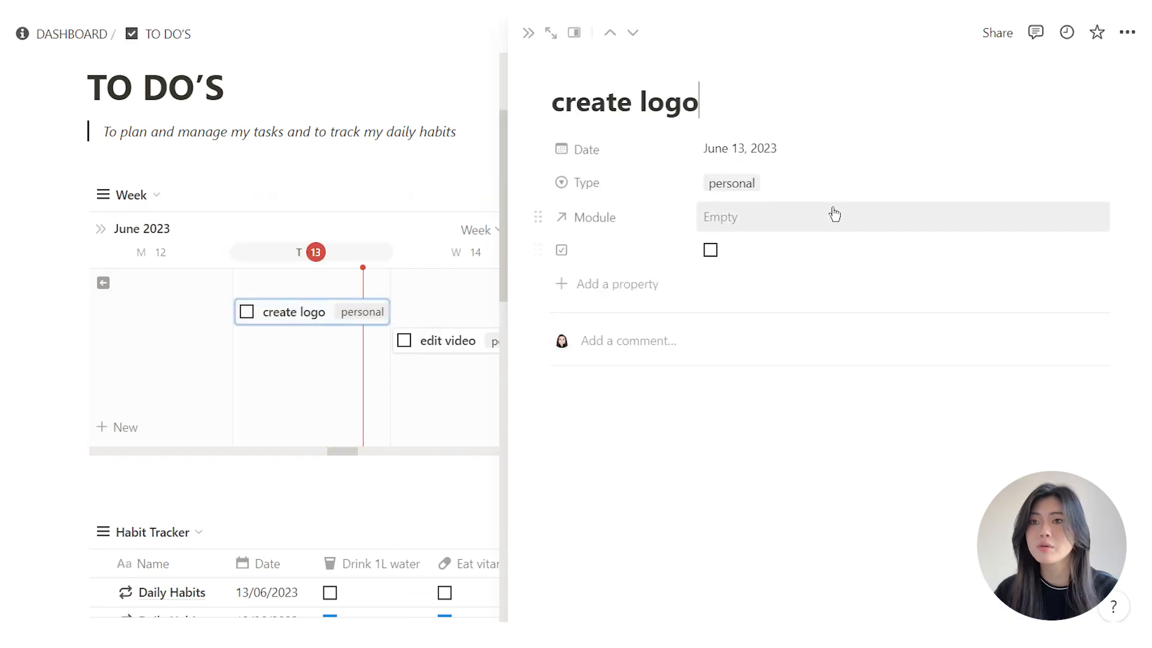
Step: Set the create logo task's type to school and link it to the module 5018AAD - Strategy and Direction 2: Design Awareness
click(834, 218)
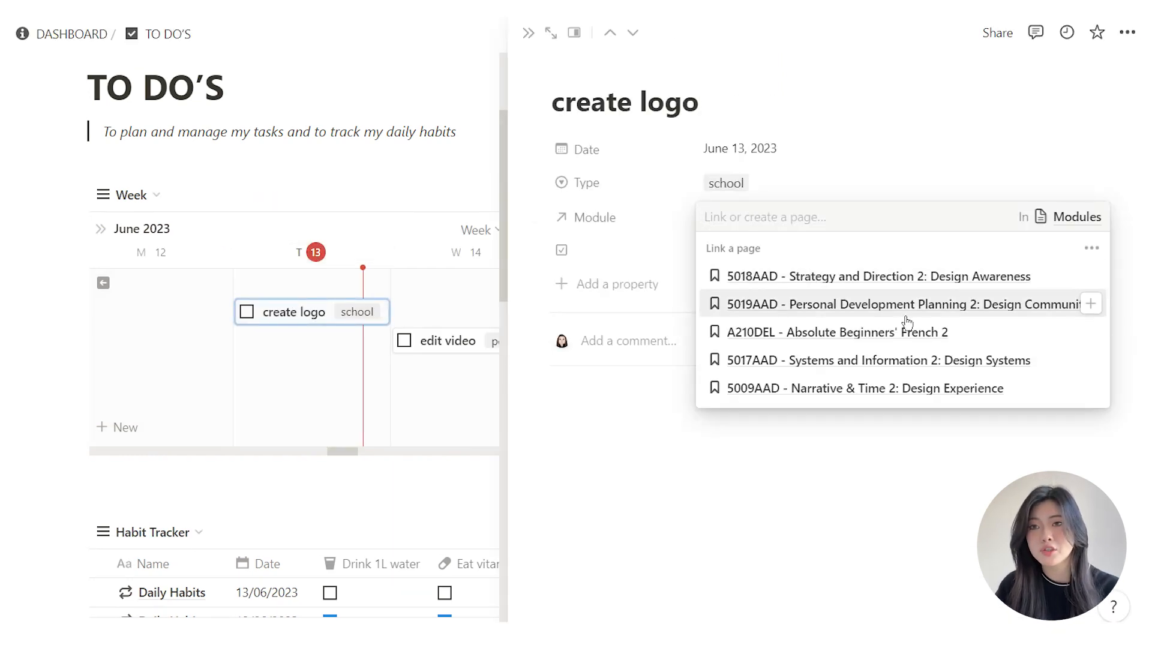
click(906, 277)
click(841, 103)
click(528, 33)
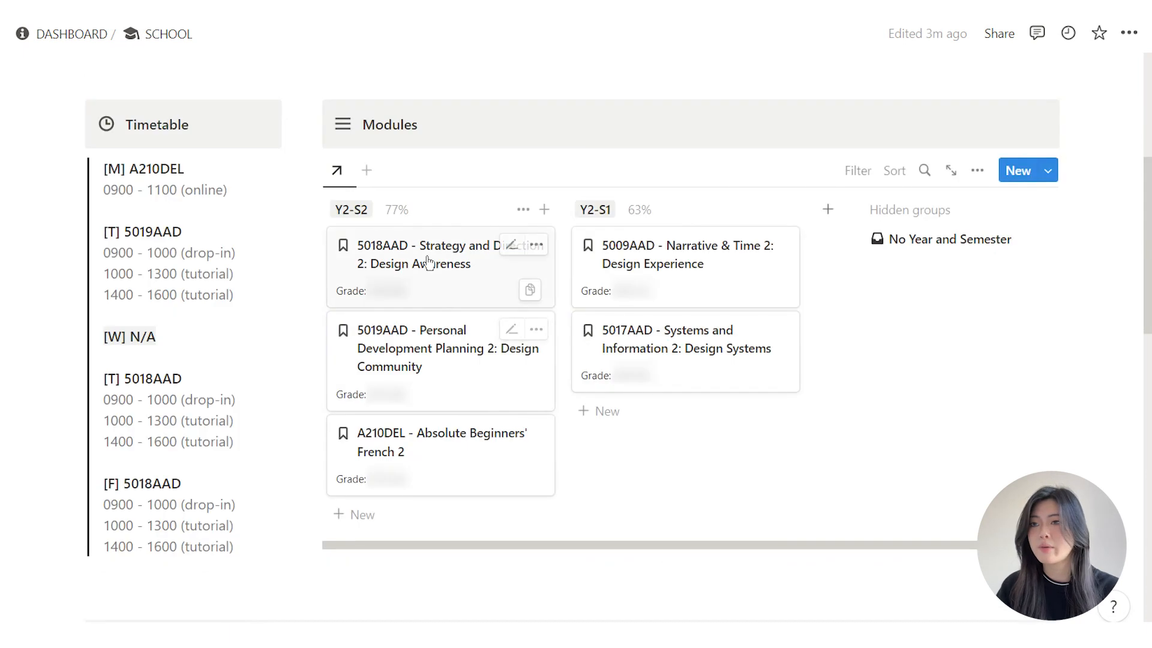
Step: Open the 5018AAD module on the School page and reveal its two hidden properties to view the grade and display text
click(428, 263)
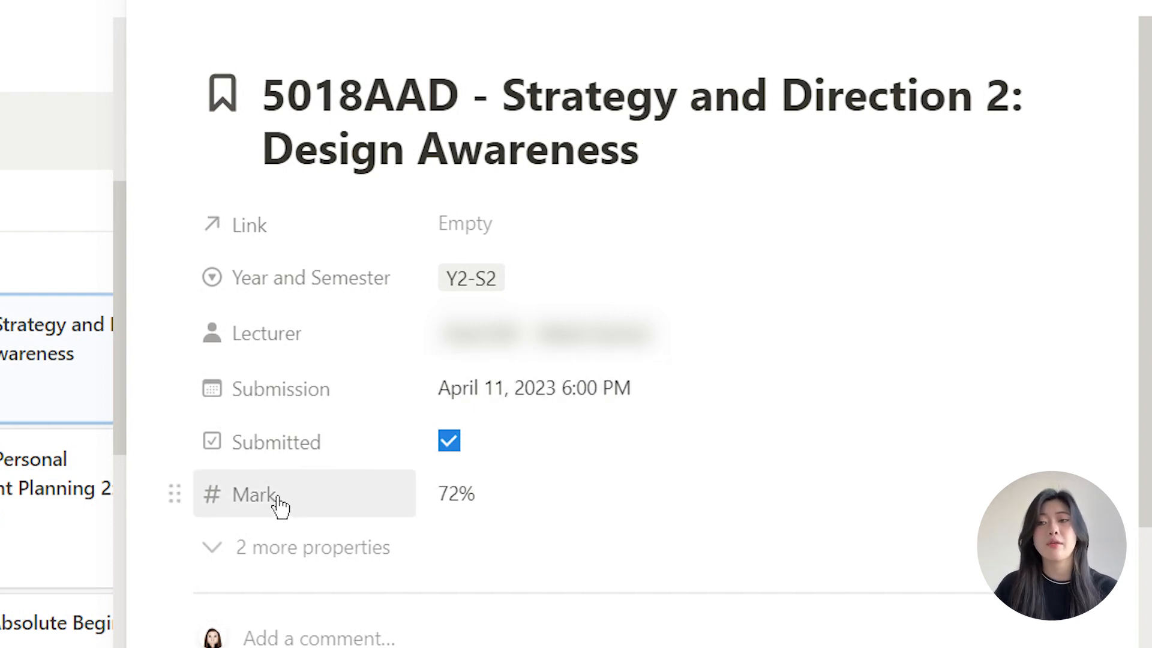
click(360, 558)
scroll(358, 530, down, 2)
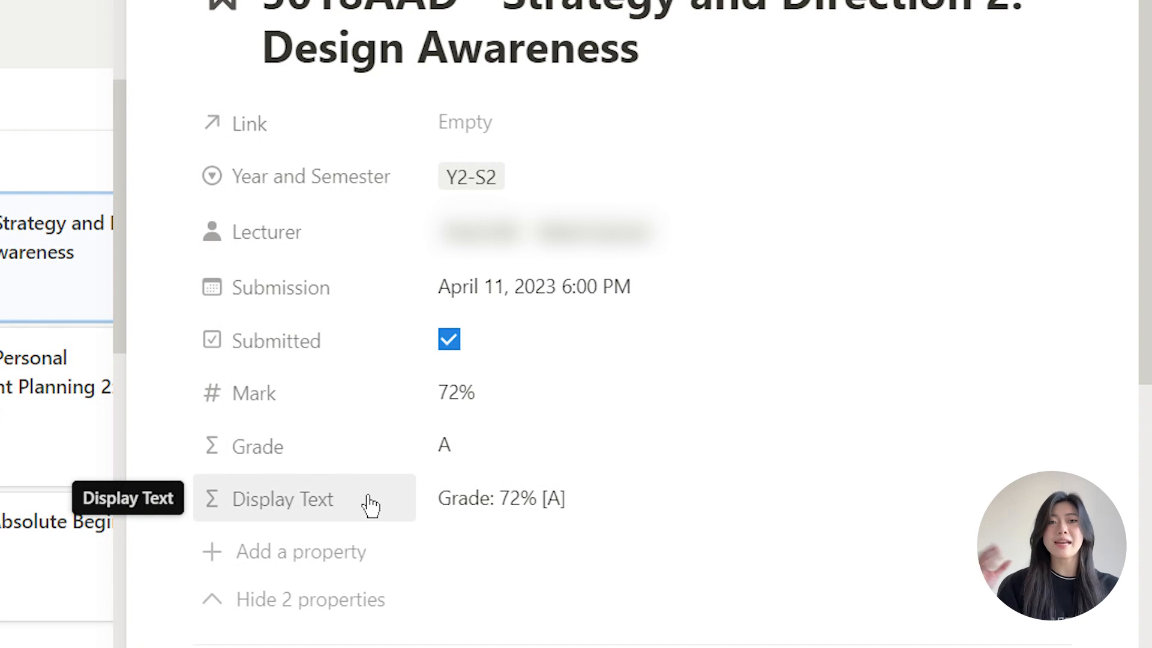
scroll(612, 489, up, 1)
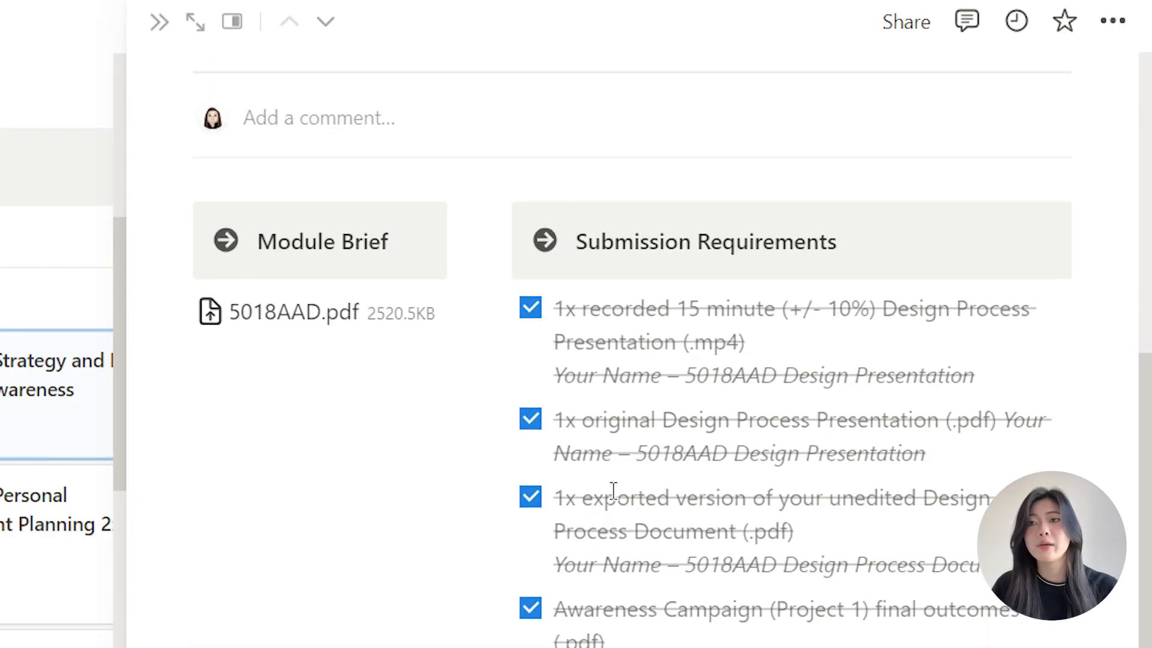
Step: Read through the module's submission requirements checklist and highlight several of its items
scroll(611, 489, down, 1)
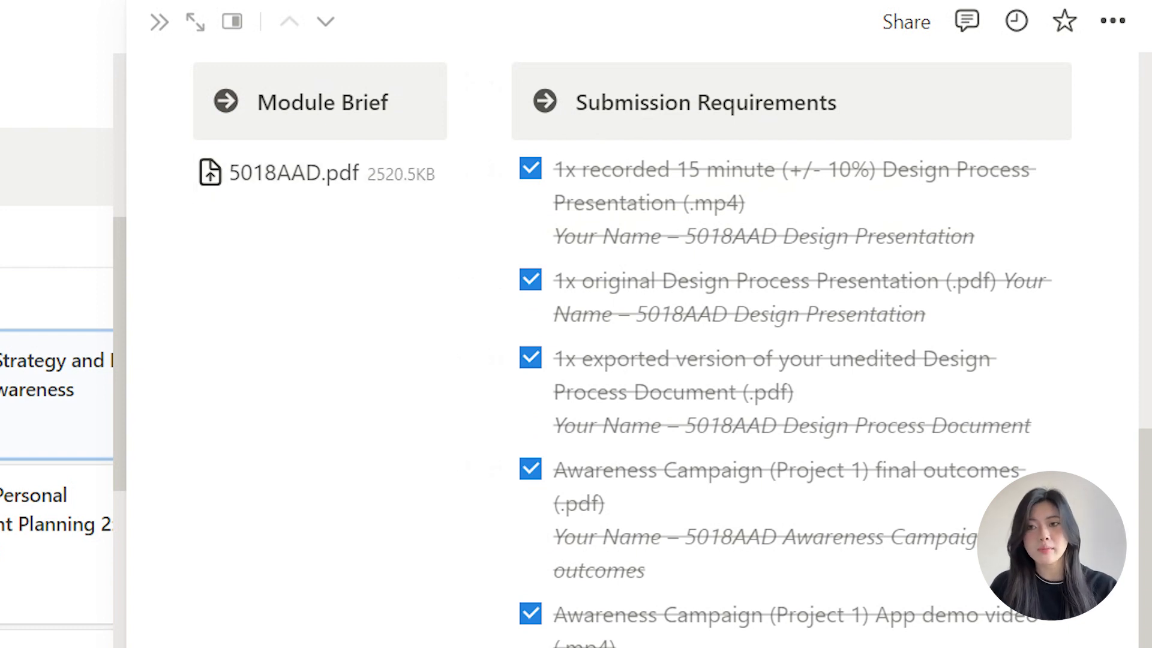
drag(498, 600, 570, 262)
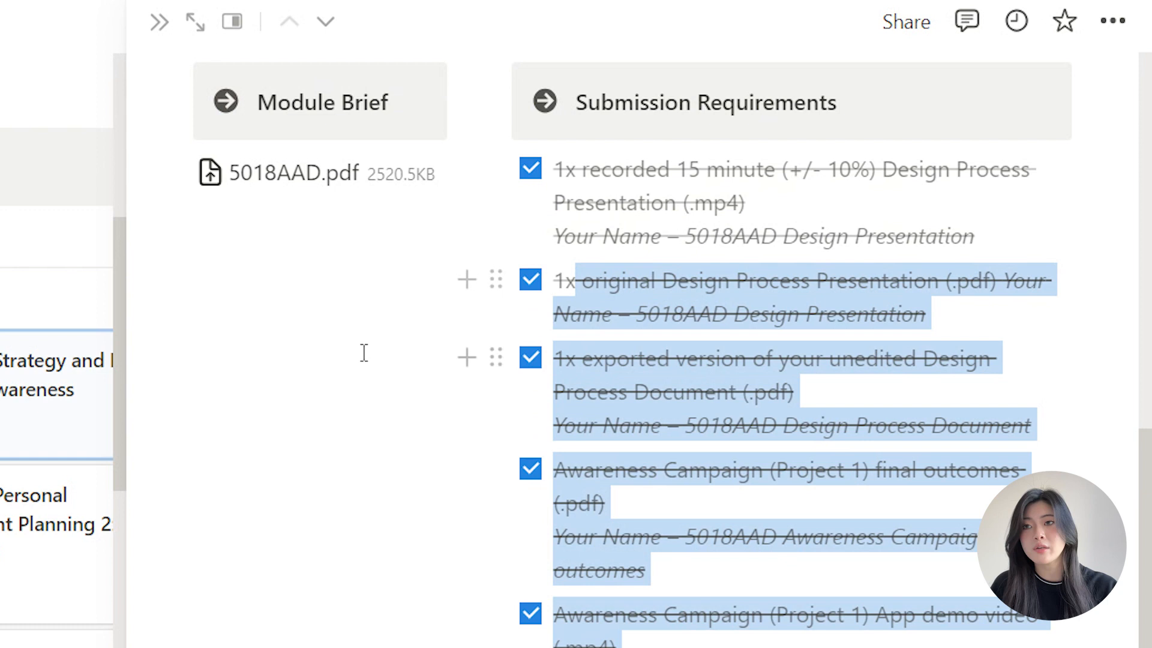
click(365, 352)
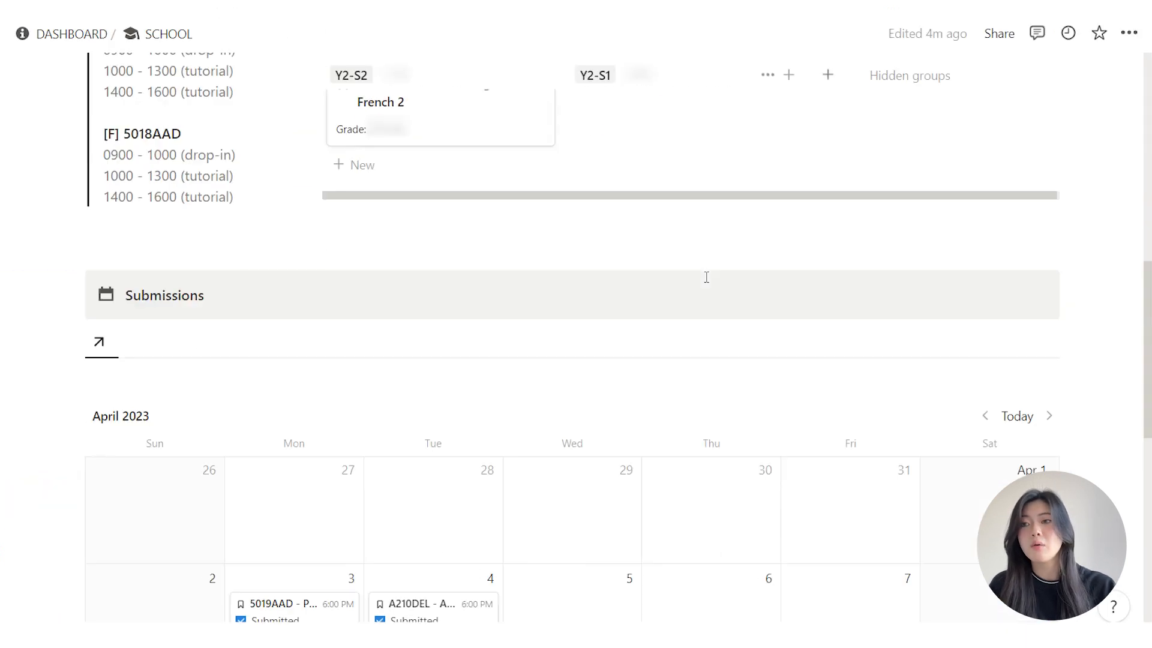
Step: Look over the Submissions calendar for April 2023 on the School page, including the submitted checkboxes on the module entries
scroll(433, 447, down, 3)
scroll(416, 506, down, 3)
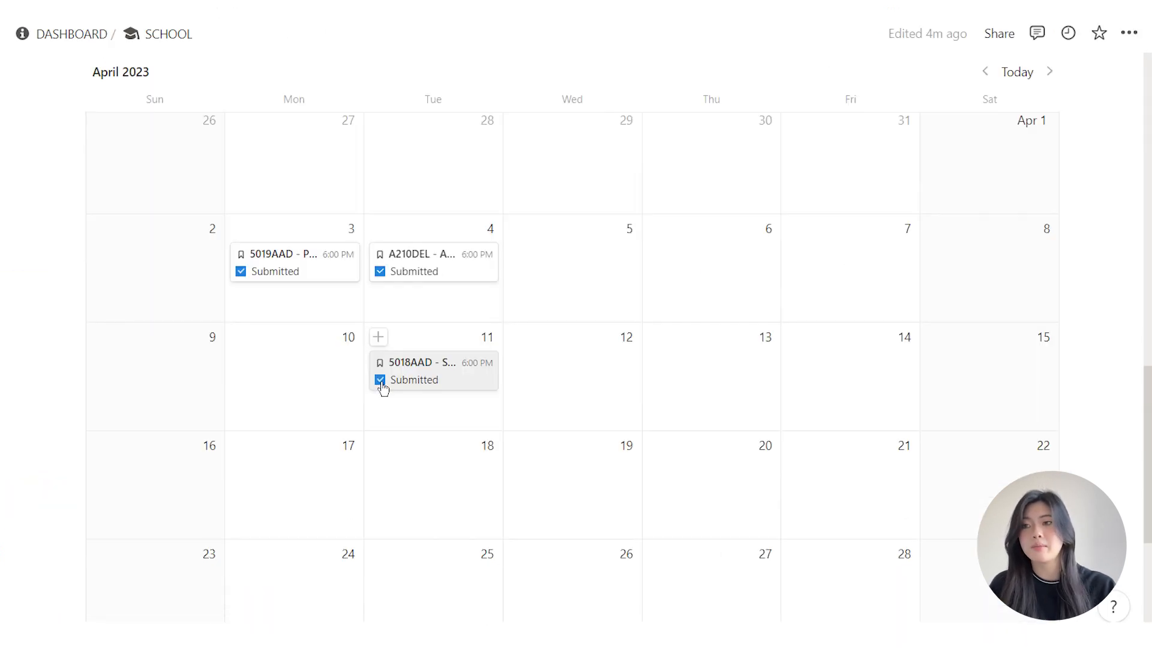
scroll(383, 389, up, 3)
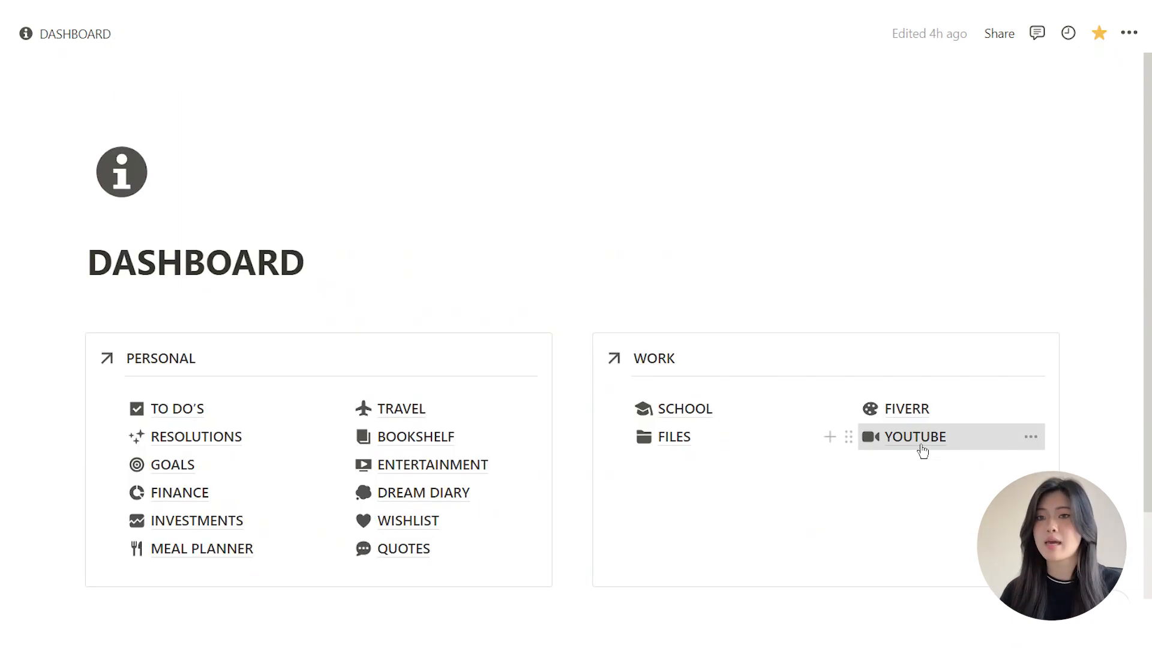
Step: Open the YouTube page from the dashboard and look through the sections of the "notion tour!" draft
click(921, 447)
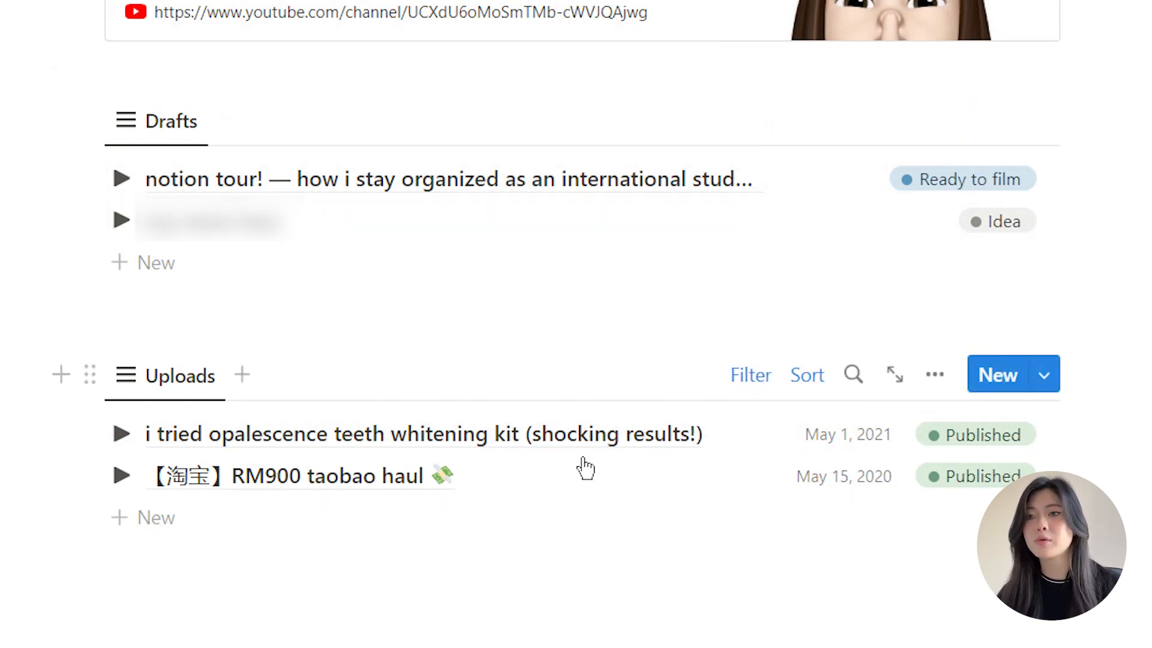
click(685, 187)
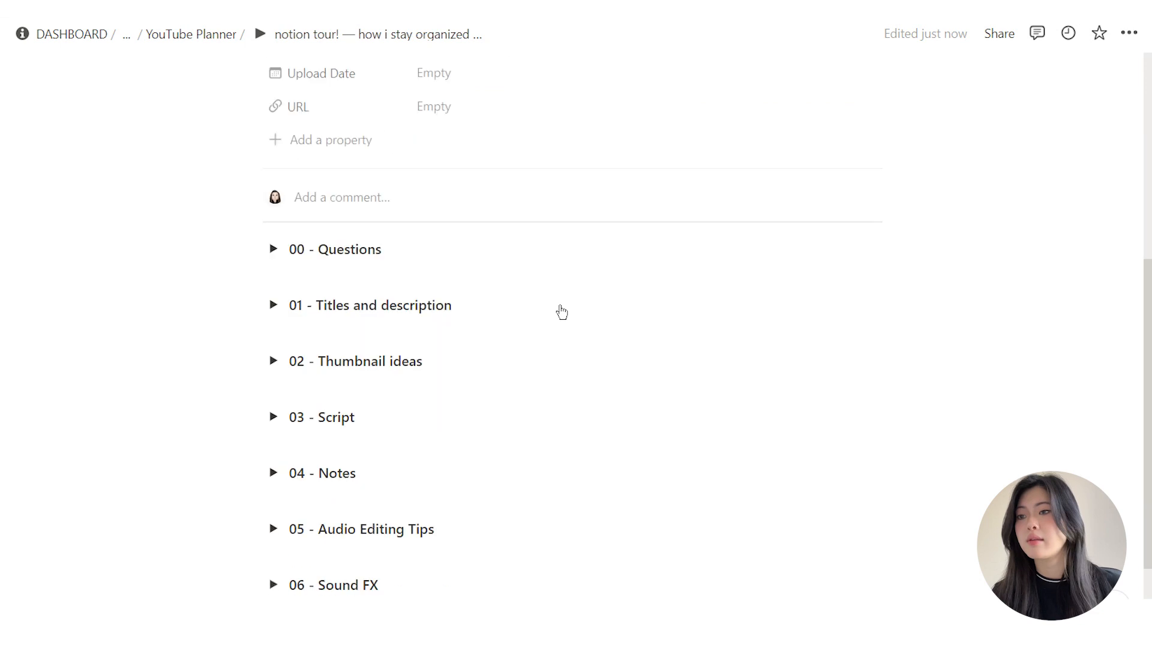
scroll(558, 306, down, 2)
scroll(560, 305, up, 2)
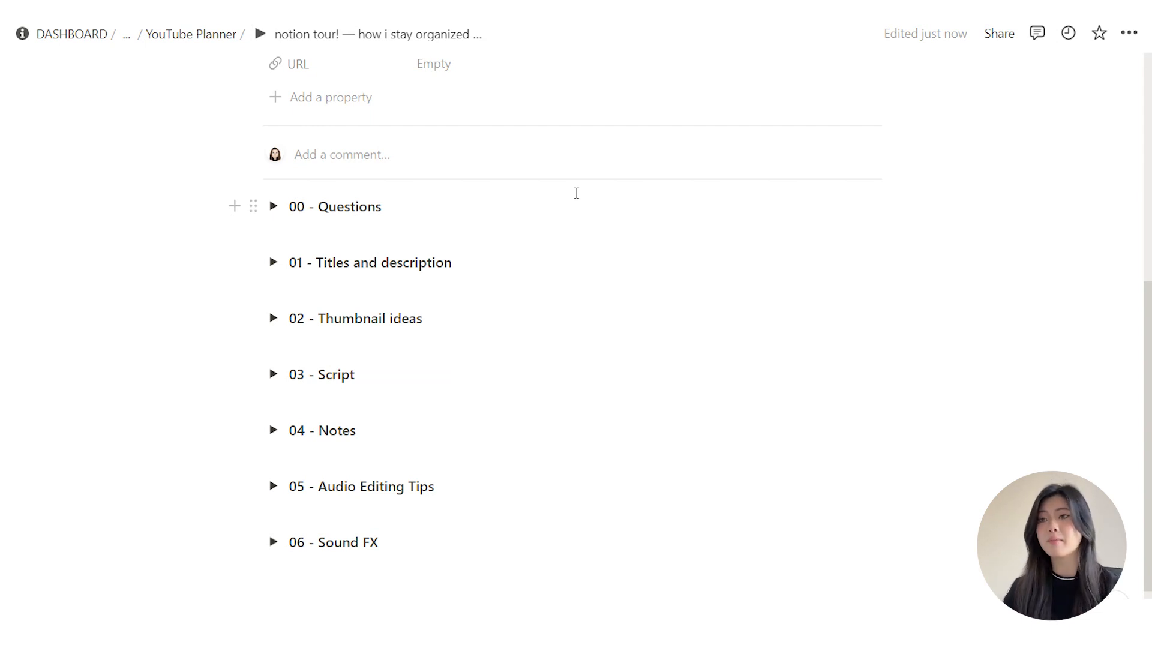
Step: Expand the 00 - Questions section of the draft, read its planning questions and collapse it
click(277, 193)
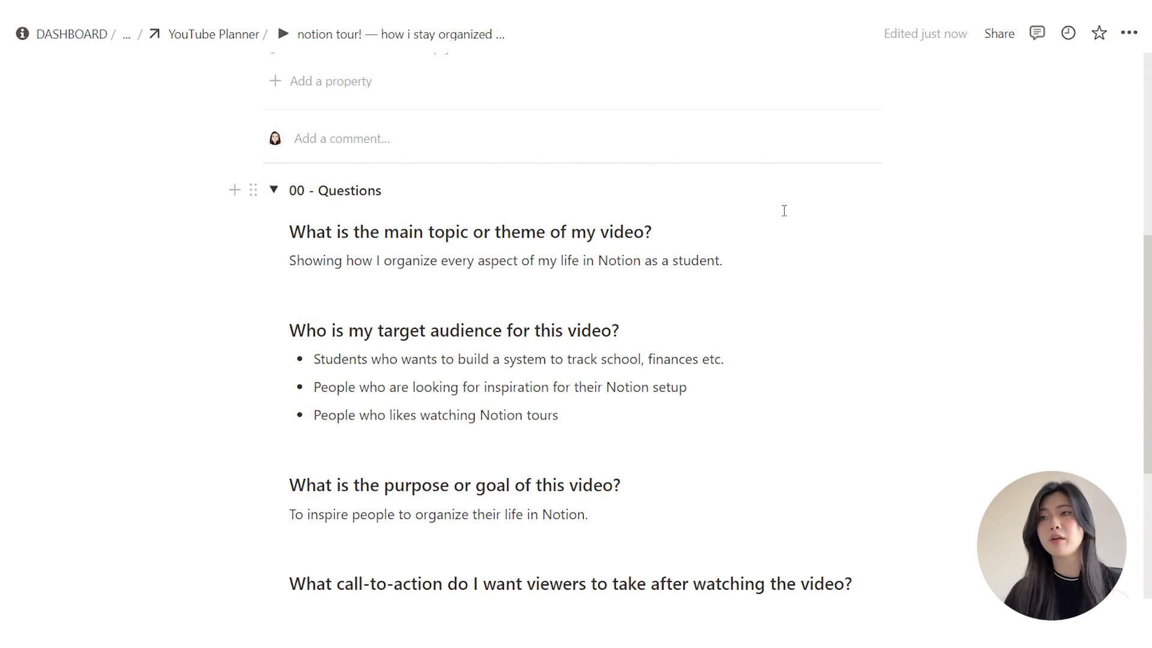
scroll(785, 210, down, 2)
click(273, 103)
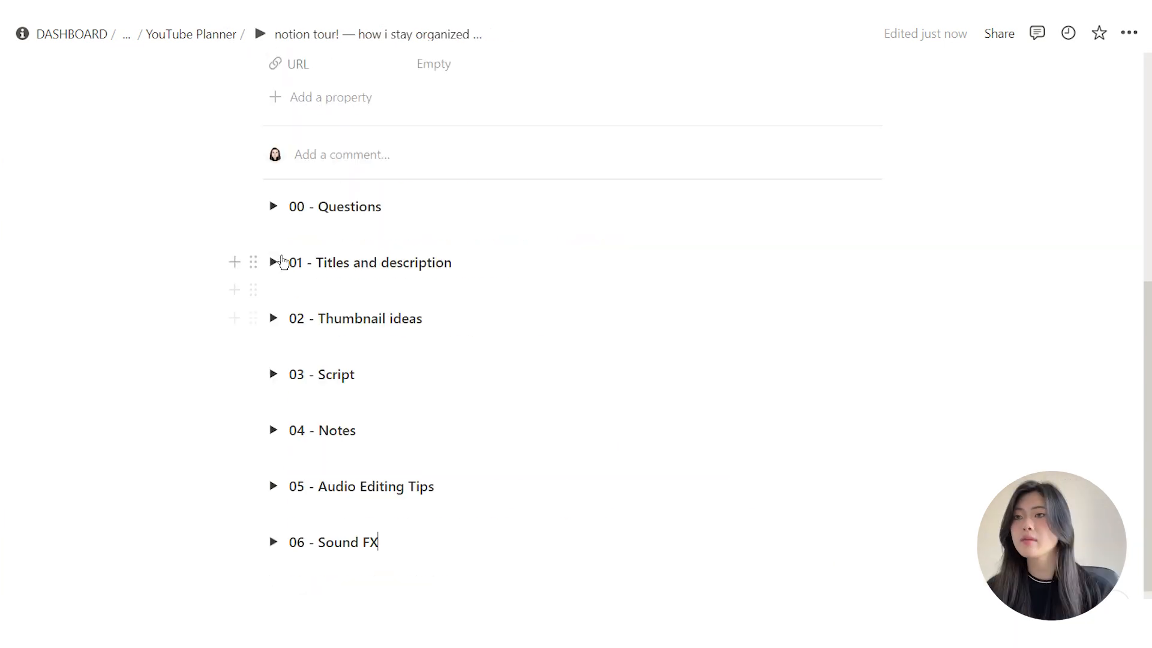
Step: Expand 01 - Titles and description, review the tags, video titles and description, and collapse the section
click(273, 261)
scroll(361, 294, down, 4)
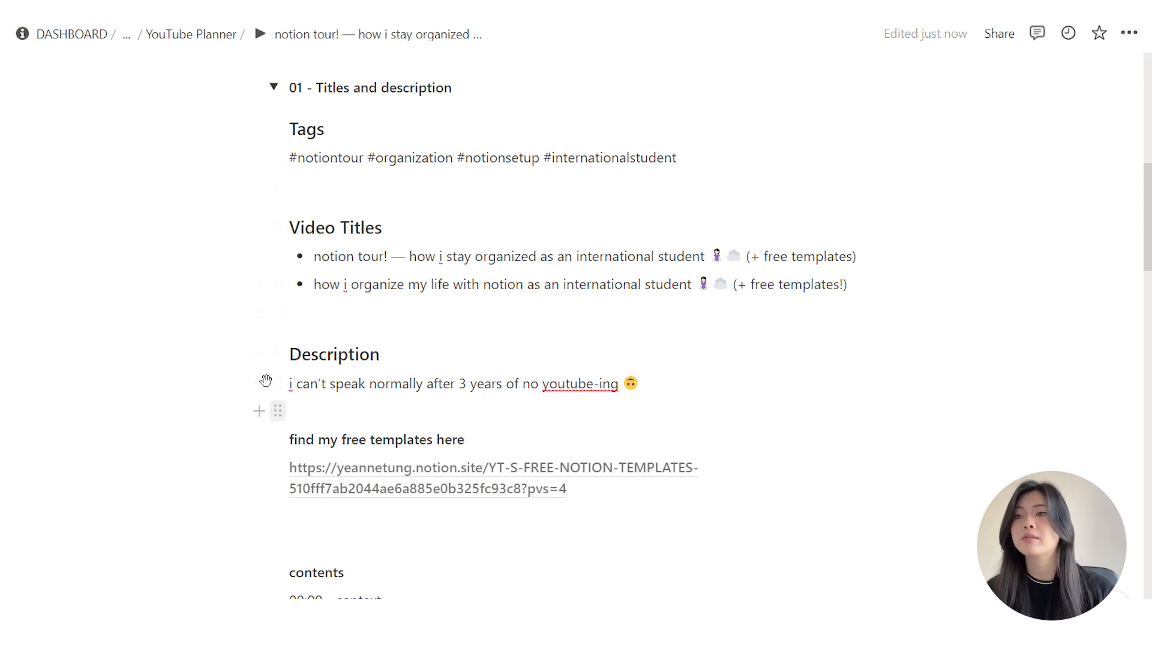
scroll(264, 384, up, 4)
click(273, 262)
Step: Expand 02 - Thumbnail ideas, review the reference images and sketches, and highlight the first sketch idea
click(273, 318)
scroll(274, 322, down, 2)
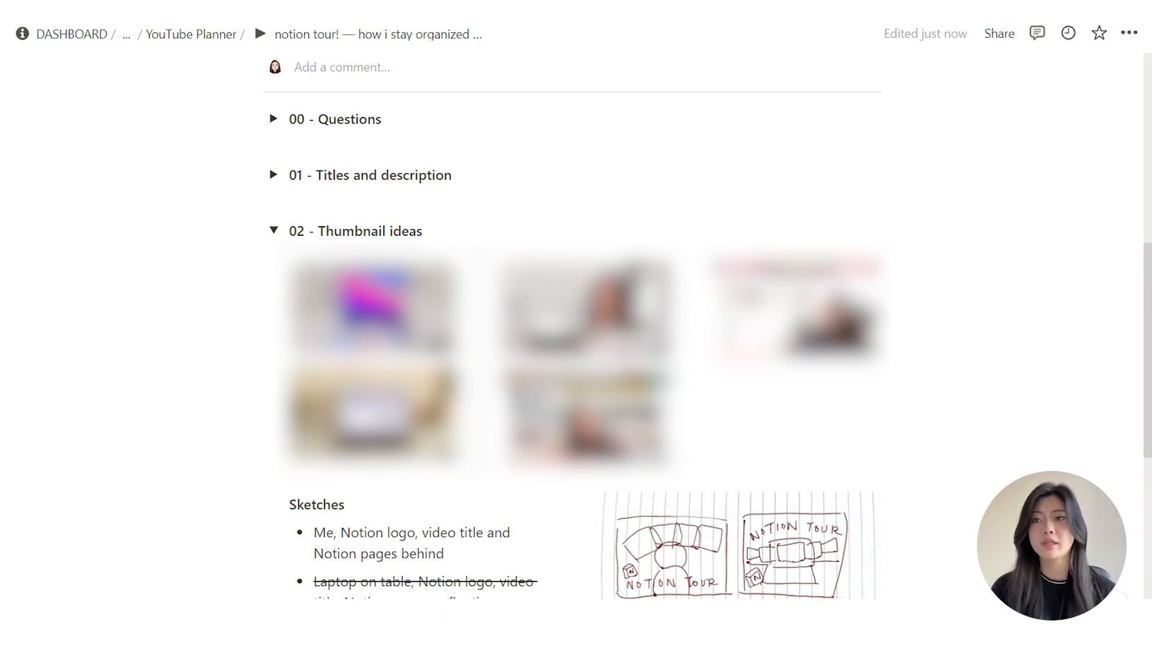
scroll(710, 231, down, 5)
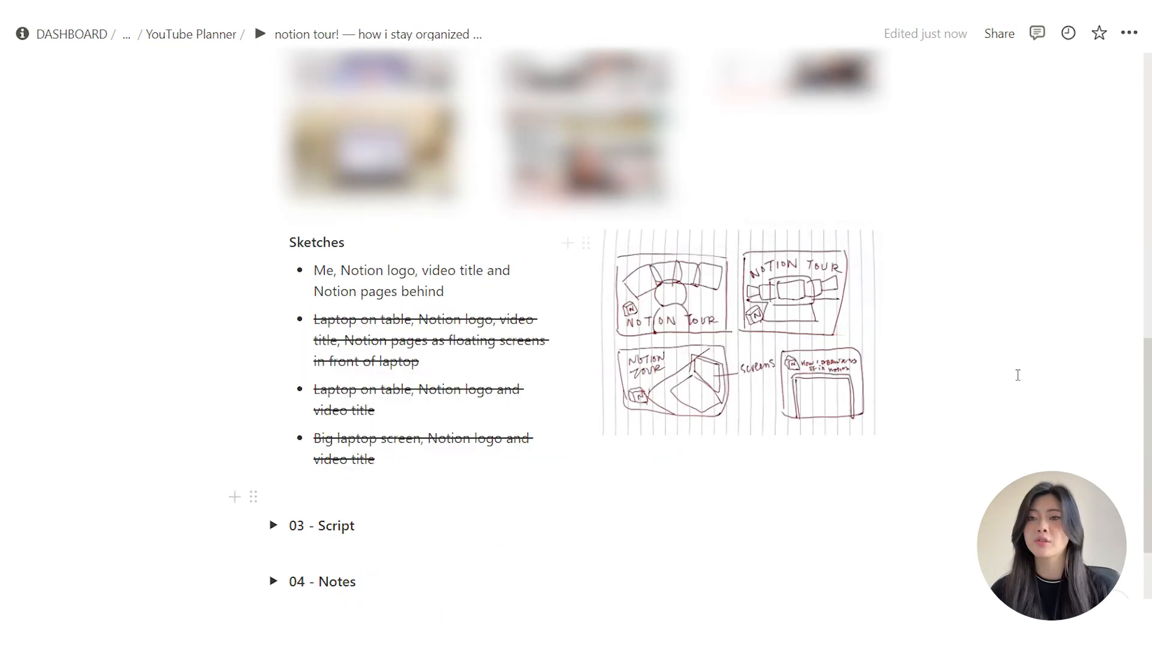
mouse_move(234, 497)
mouse_down()
mouse_move(359, 344)
mouse_move(311, 269)
mouse_up()
drag(444, 292, 311, 268)
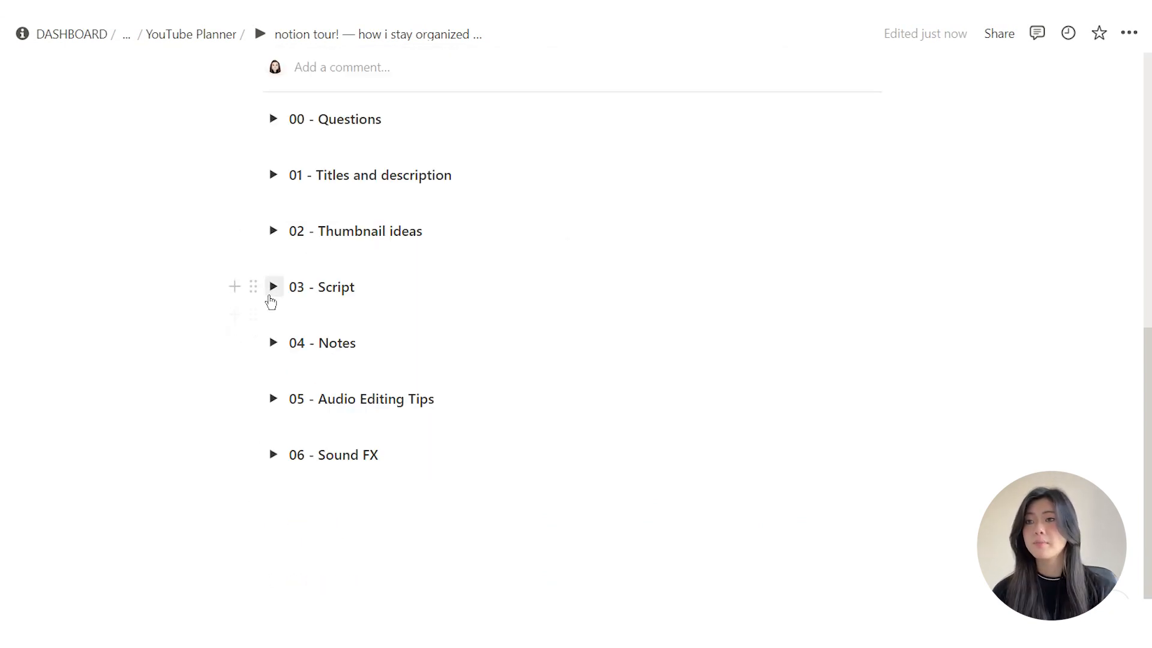
Step: Expand the 03 - Script section, skim the introduction and Notion background text, and collapse it
click(273, 286)
scroll(414, 378, down, 8)
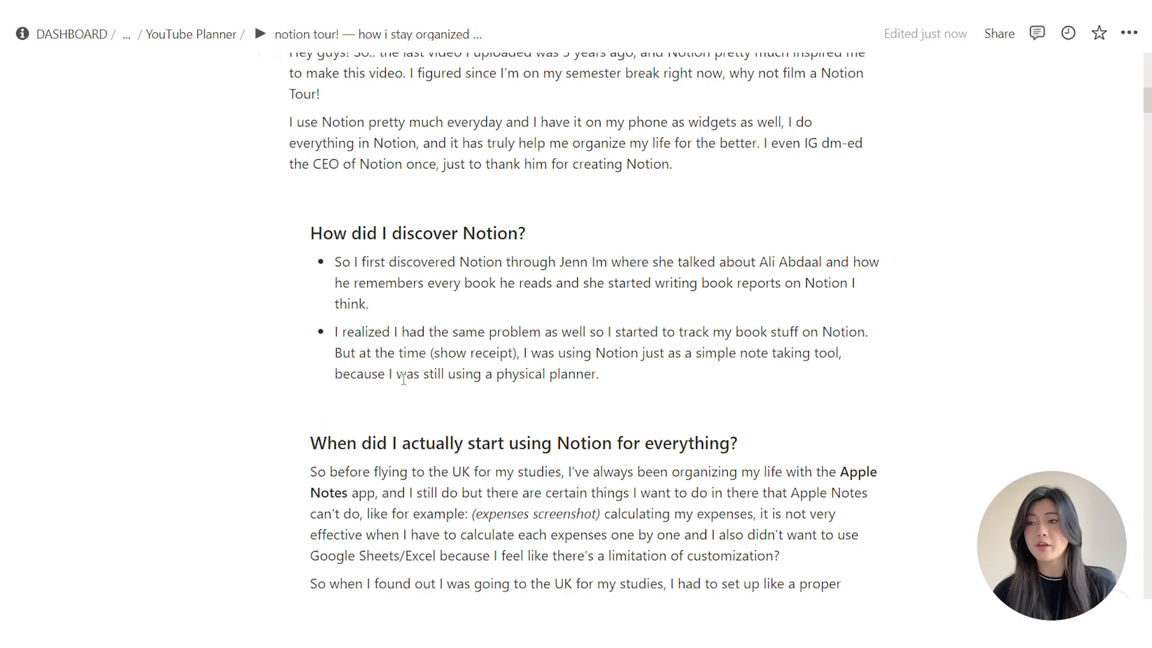
scroll(273, 376, up, 10)
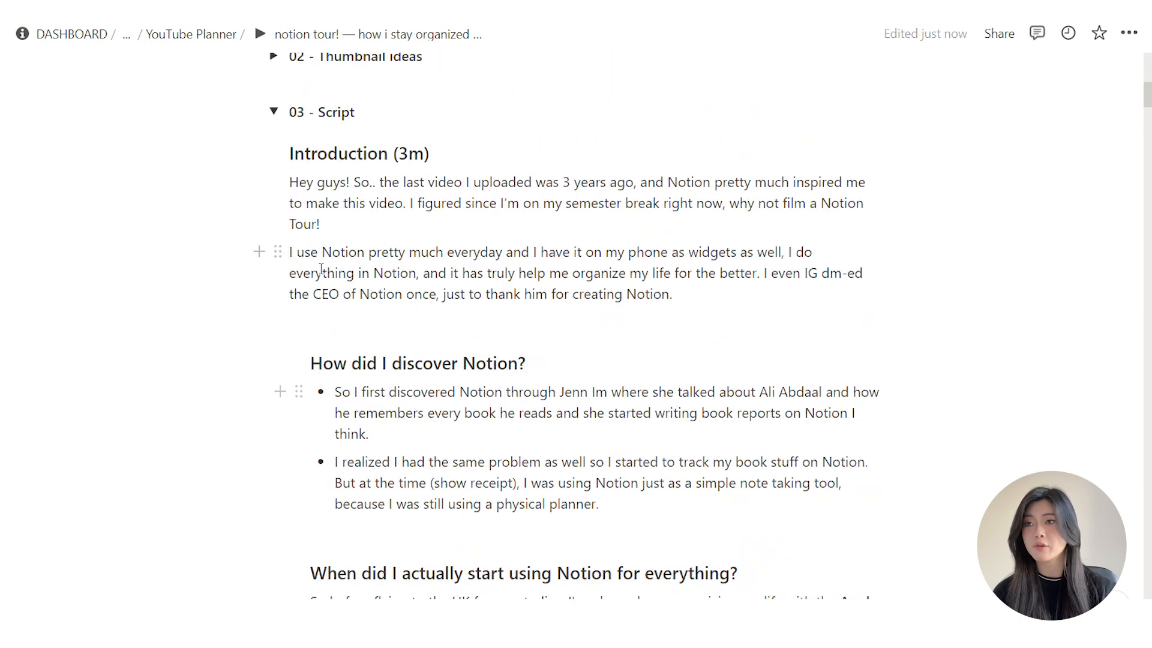
click(274, 200)
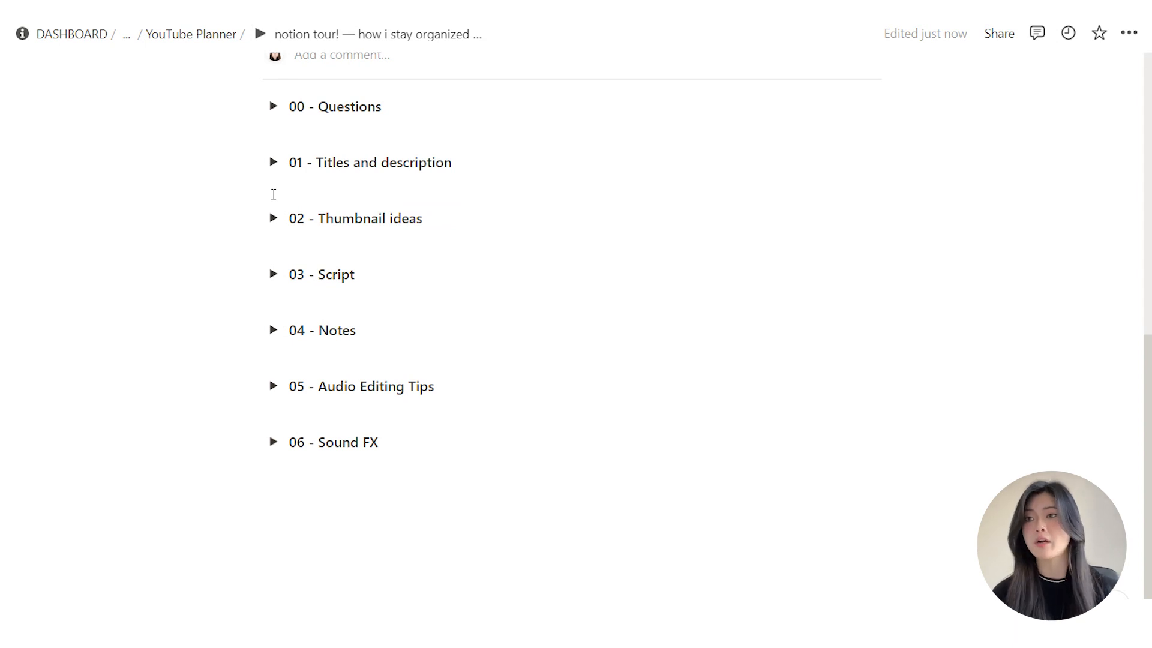
Step: Expand the 04 - Notes section, review its Filming and Editing checklists, and collapse the section
click(273, 330)
scroll(472, 277, down, 3)
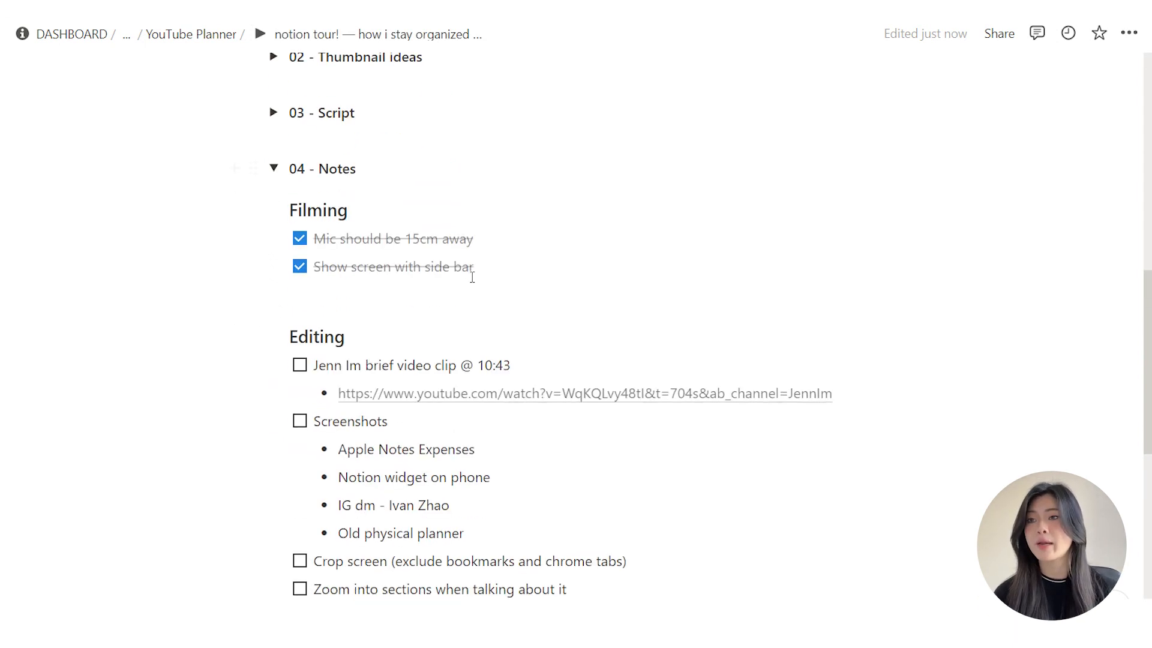
scroll(473, 276, down, 10)
scroll(417, 280, up, 8)
scroll(418, 280, up, 1)
click(273, 82)
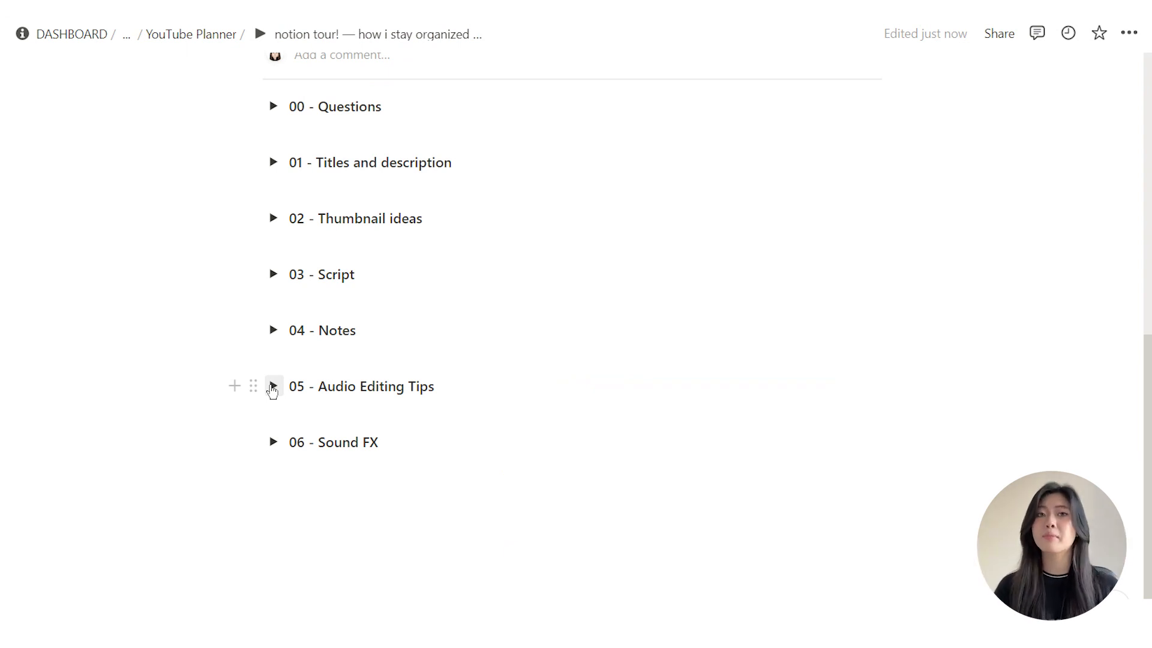
Step: Expand 05 - Audio Editing Tips, read the Setup, Audio Track and Mix Track notes, and collapse the section
click(272, 388)
scroll(450, 378, down, 8)
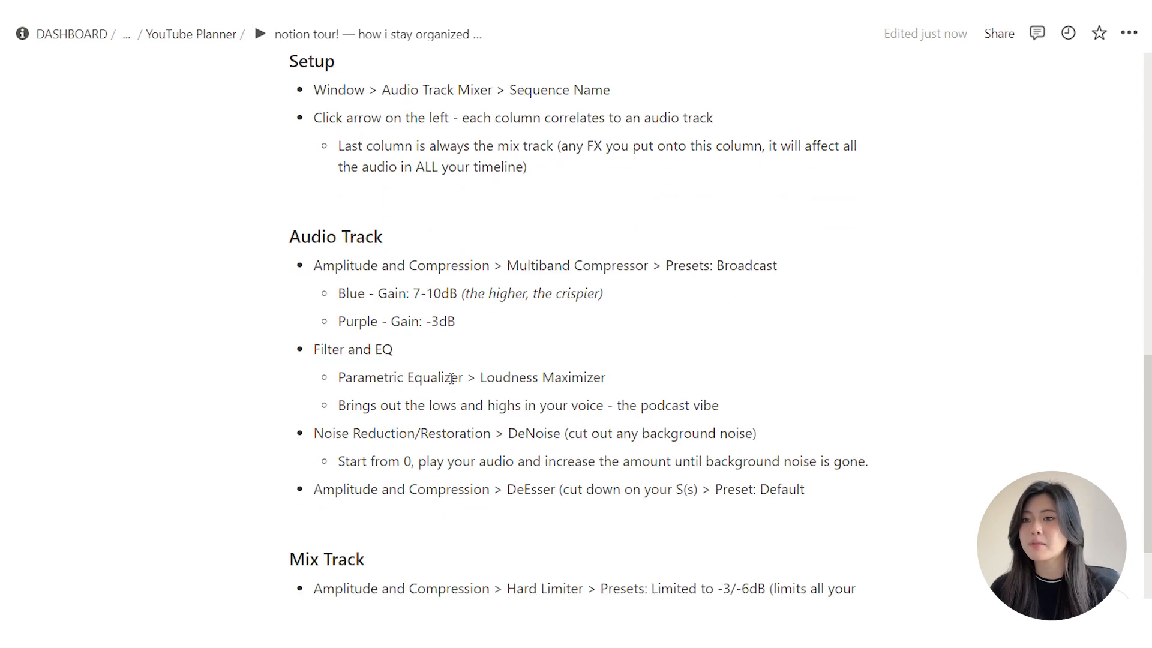
scroll(492, 492, down, 2)
scroll(378, 309, up, 5)
scroll(318, 249, up, 2)
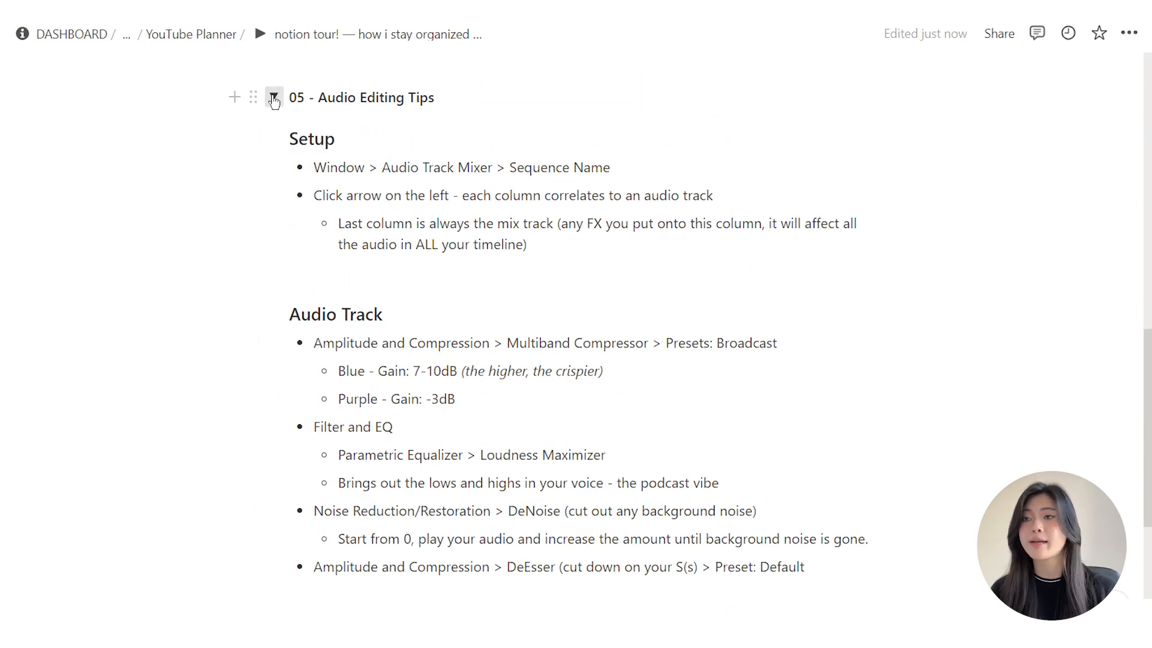
click(273, 96)
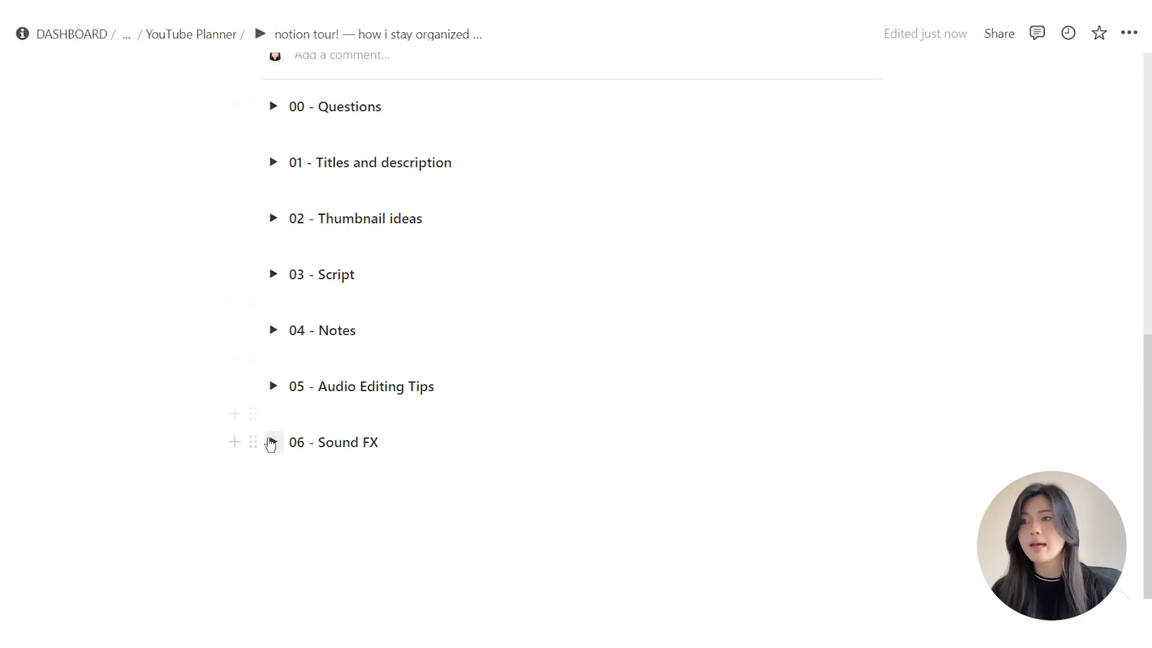
Step: Expand the 06 - Sound FX section of the draft and look through its contents
click(273, 443)
scroll(270, 441, down, 2)
scroll(679, 270, down, 3)
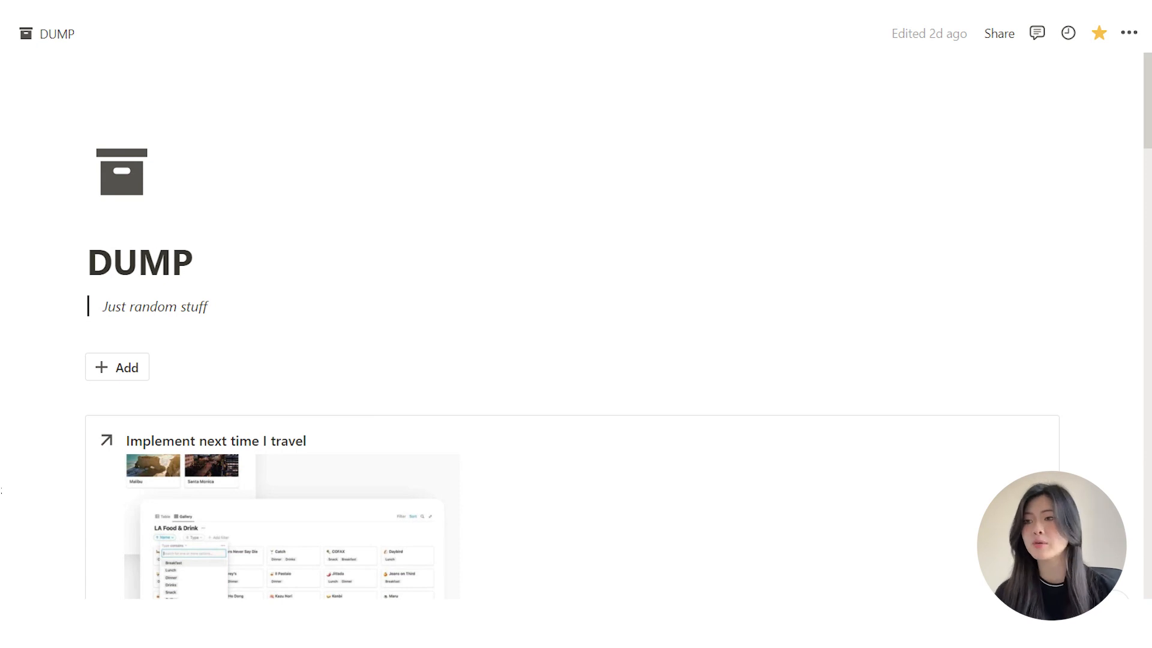
Step: Browse the DUMP page from the travel idea through the keyboard shortcuts table to the Itinerary Template
scroll(424, 363, down, 15)
scroll(150, 196, down, 7)
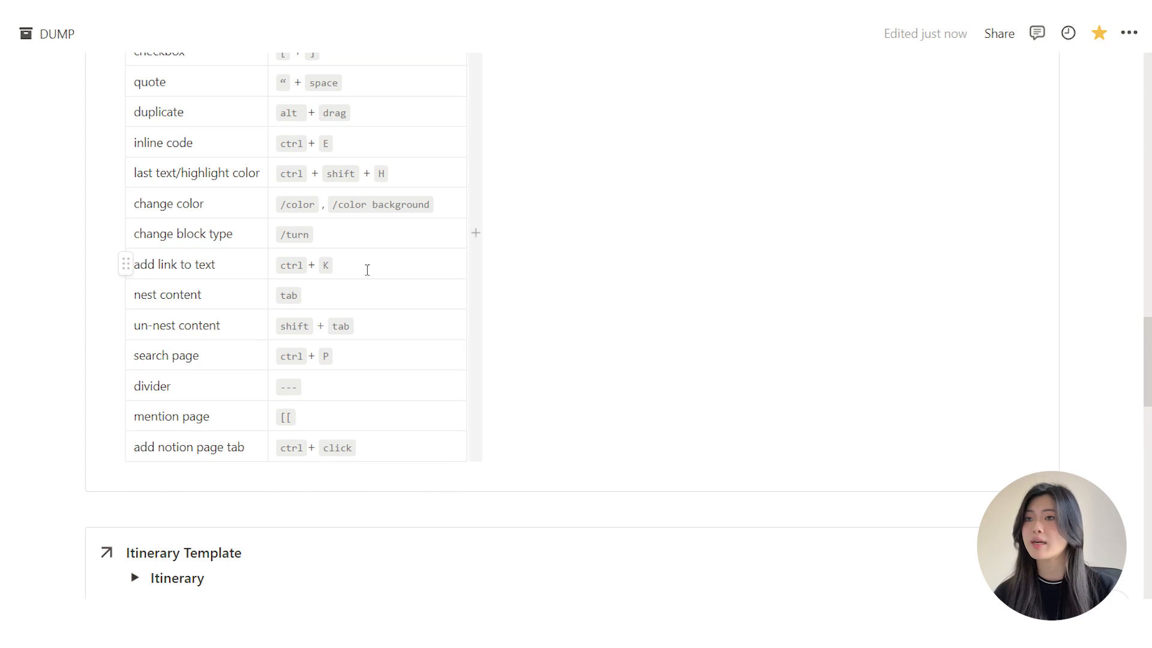
scroll(506, 332, down, 4)
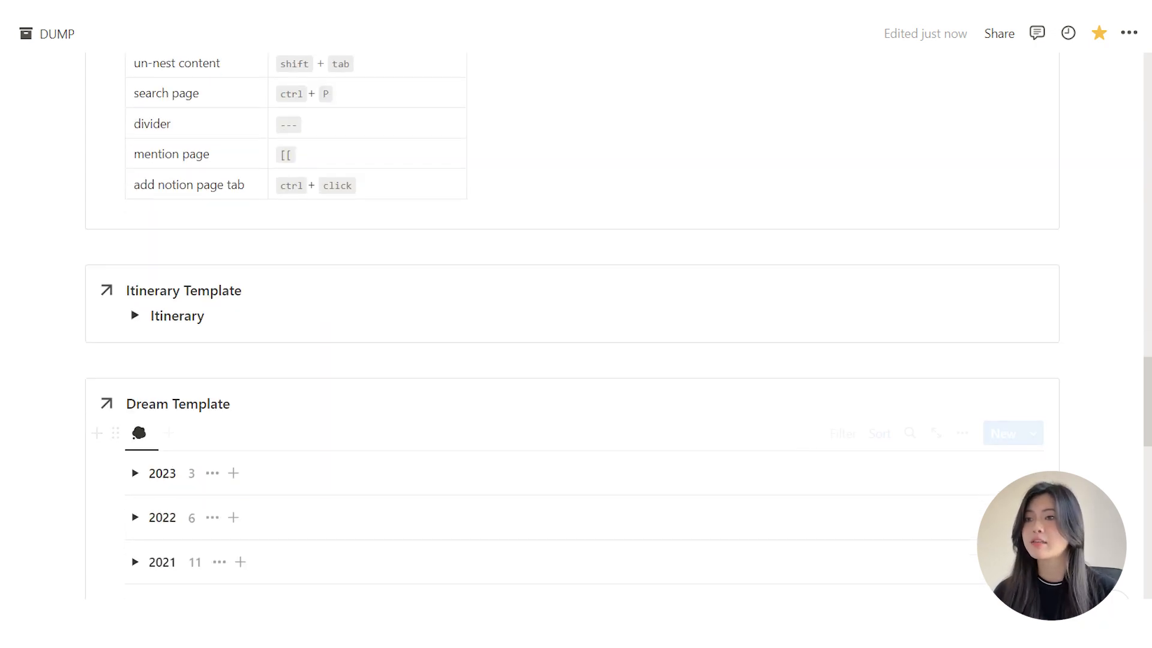
Step: Expand the Itinerary toggle under Itinerary Template and review the day-by-day travel board
click(136, 321)
scroll(136, 321, down, 4)
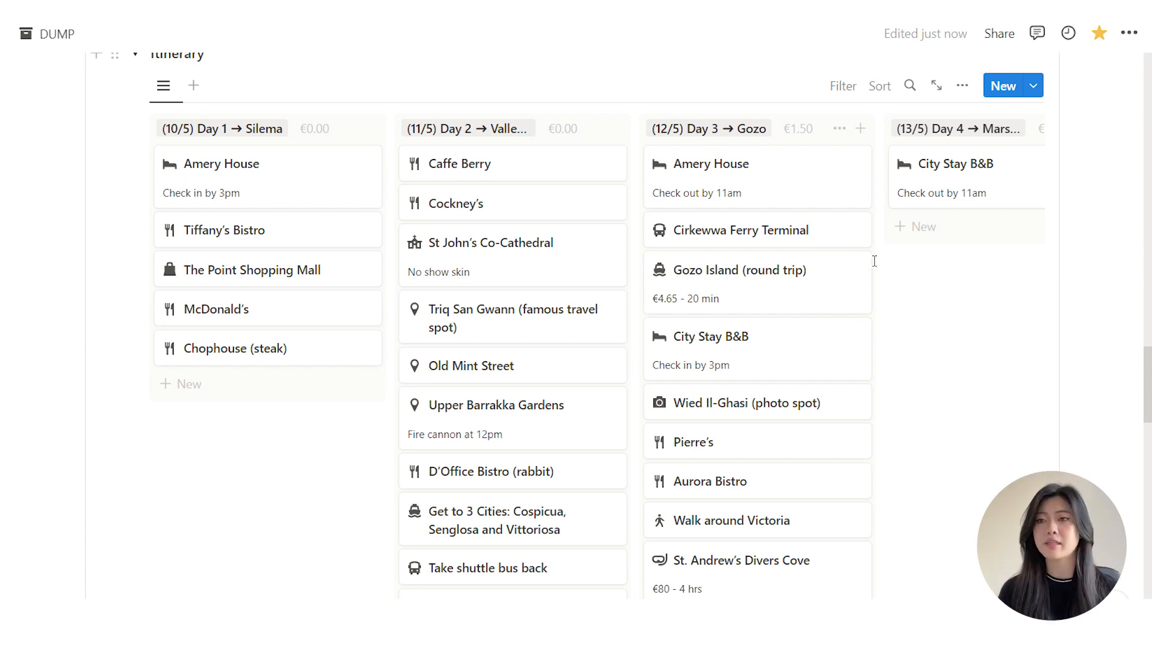
scroll(290, 206, down, 3)
scroll(296, 201, up, 3)
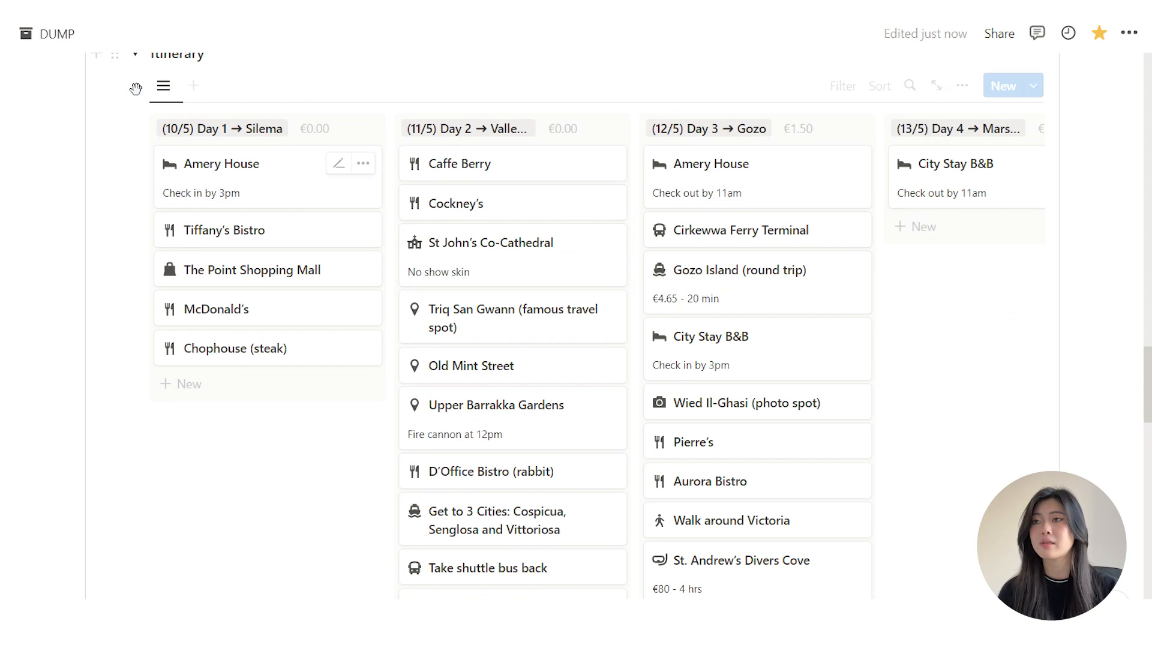
scroll(140, 120, up, 2)
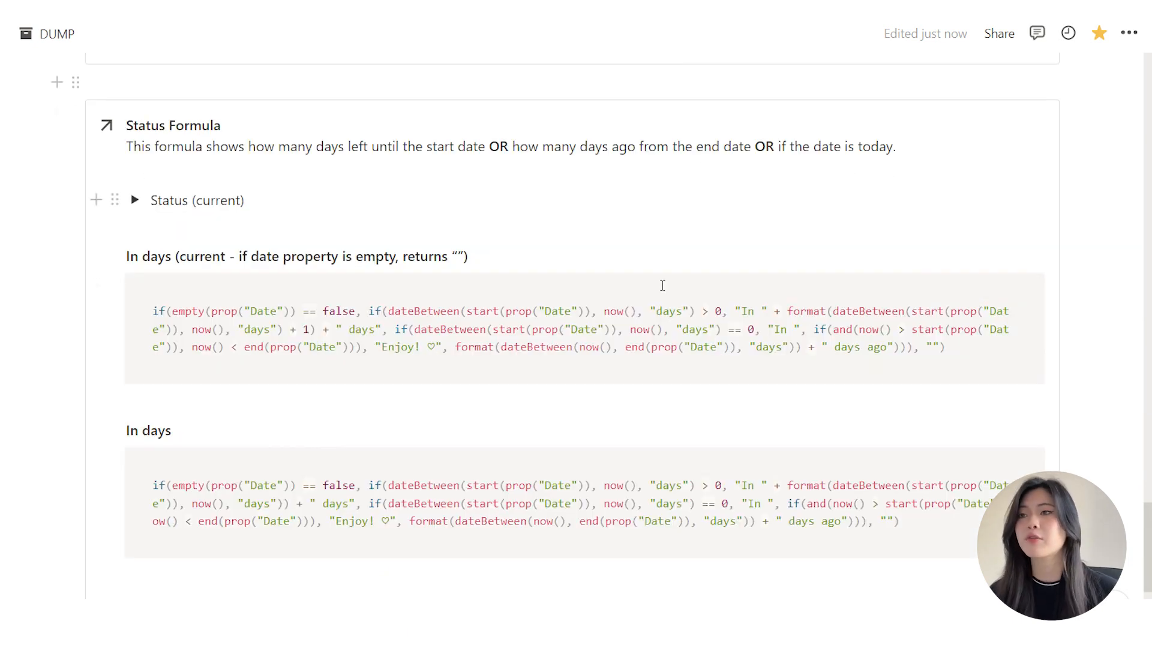
Step: Look over the Status Formula code blocks and the content below them, and return to the start of the DUMP page
scroll(658, 300, down, 5)
scroll(654, 310, up, 1)
scroll(654, 311, up, 20)
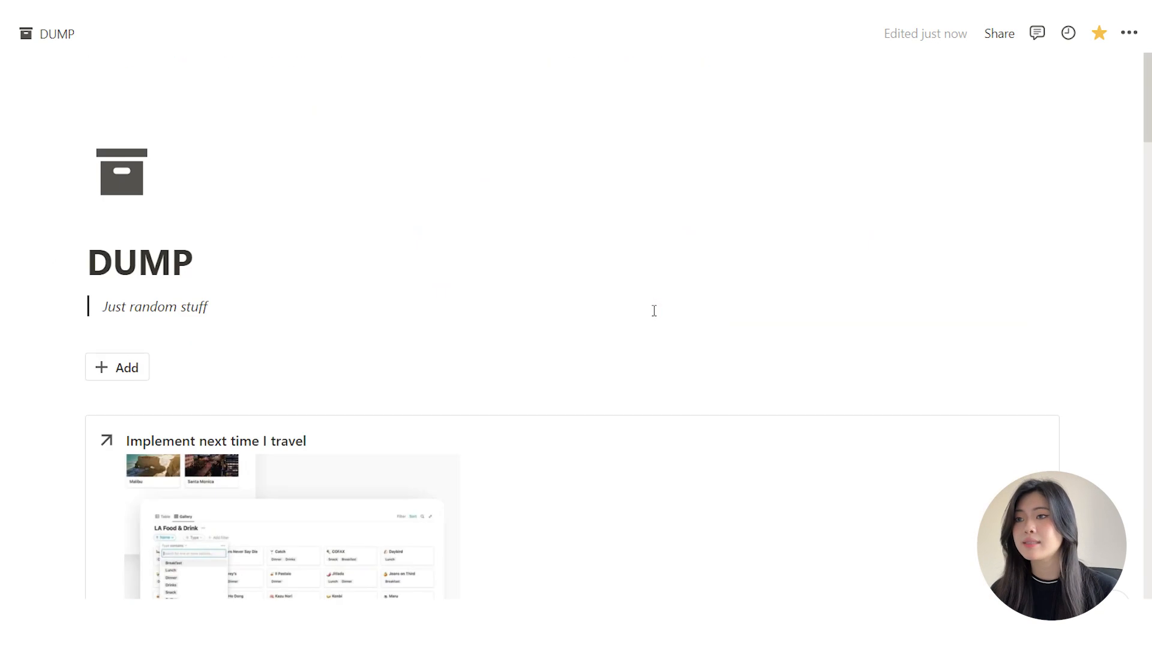